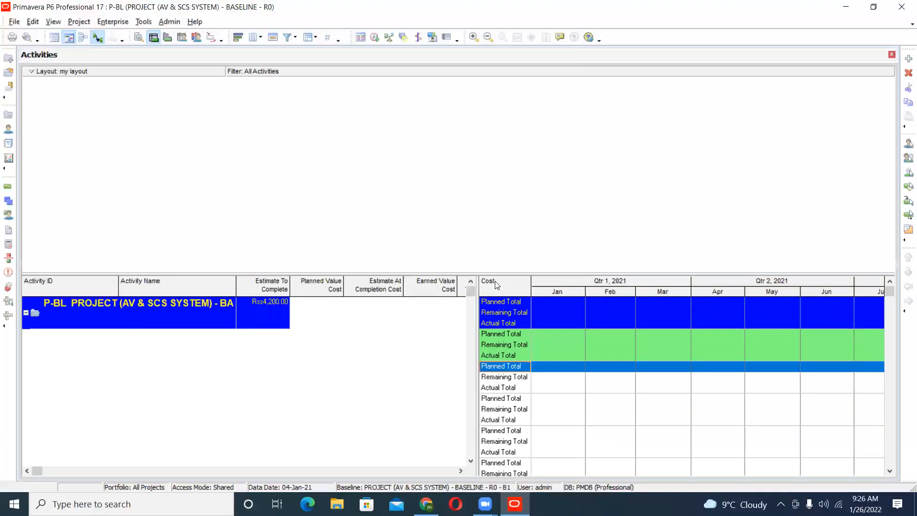
# - Open the enterprise projects list, select project P-BL under Qatar Project, and condense the Gantt timescale to fit its whole bar
pyautogui.click(120, 22)
pyautogui.click(130, 37)
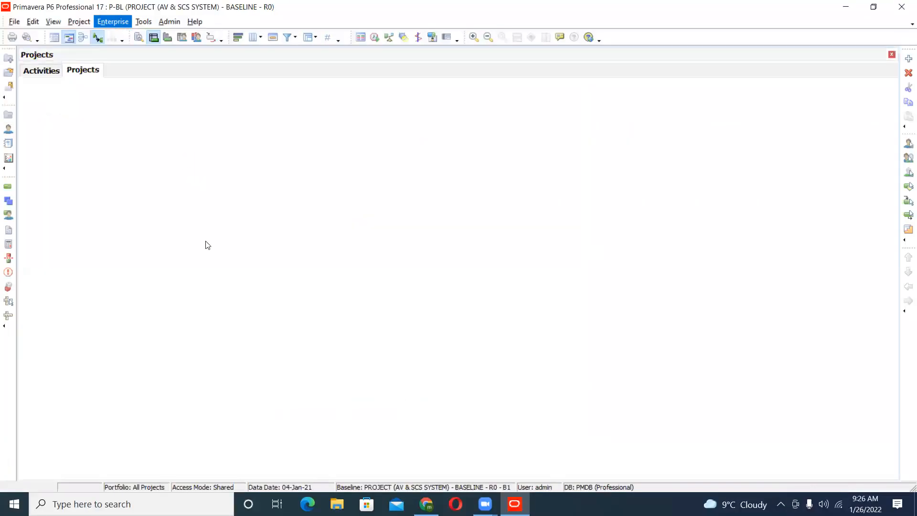
pyautogui.scroll(-2, 208, 245)
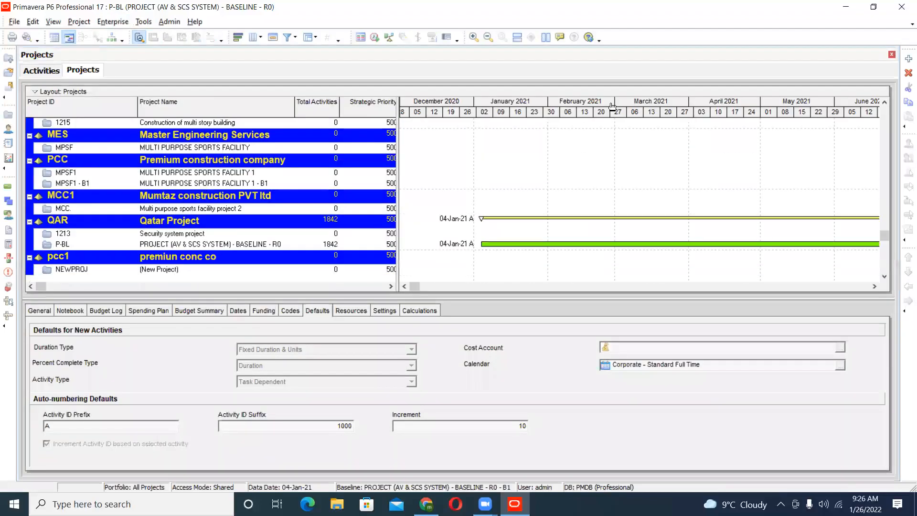
pyautogui.moveTo(663, 117); pyautogui.dragTo(595, 117)
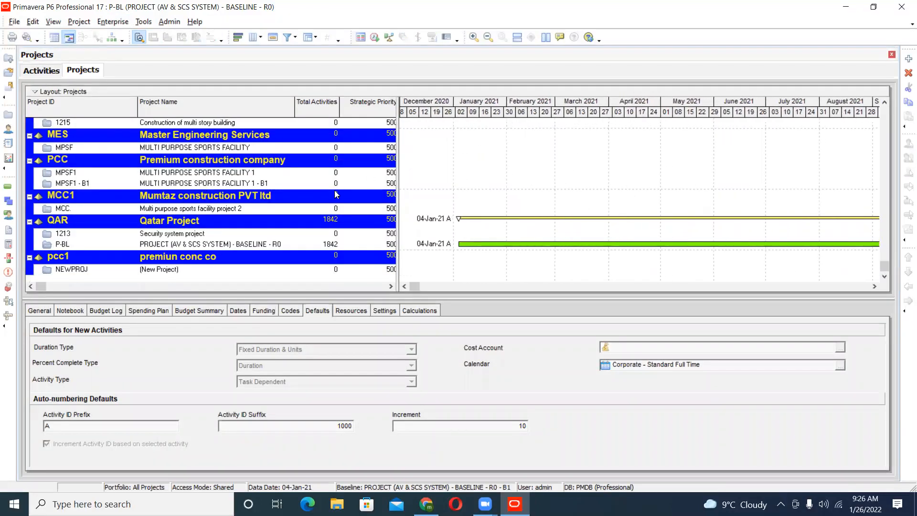
pyautogui.scroll(-1, 213, 249)
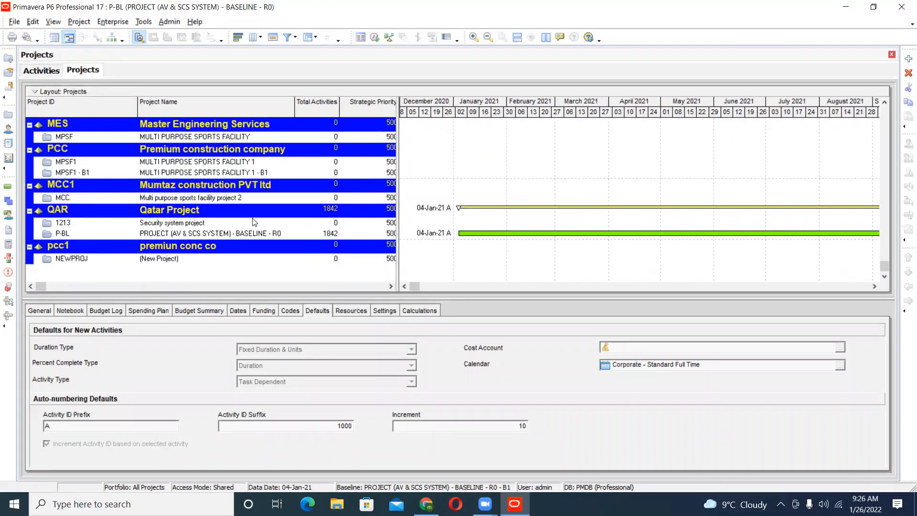
pyautogui.click(213, 236)
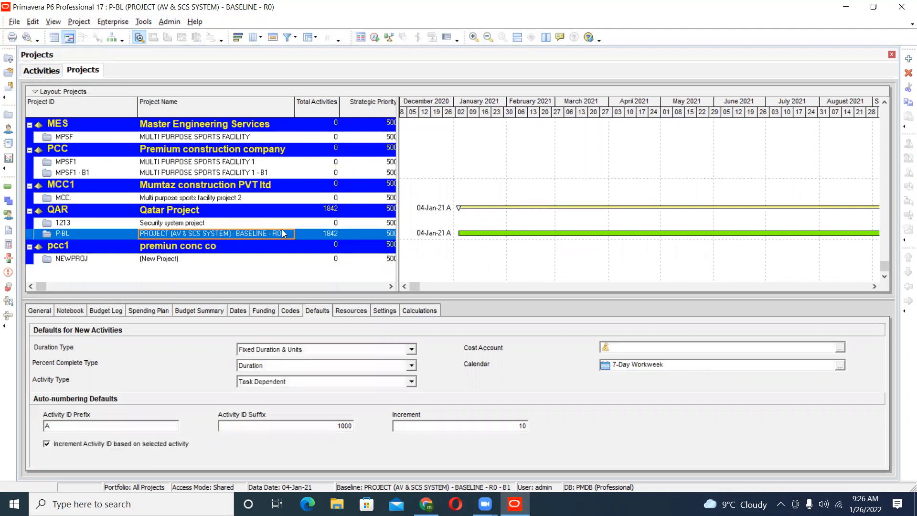
pyautogui.rightClick(159, 234)
pyautogui.click(127, 228)
pyautogui.click(128, 233)
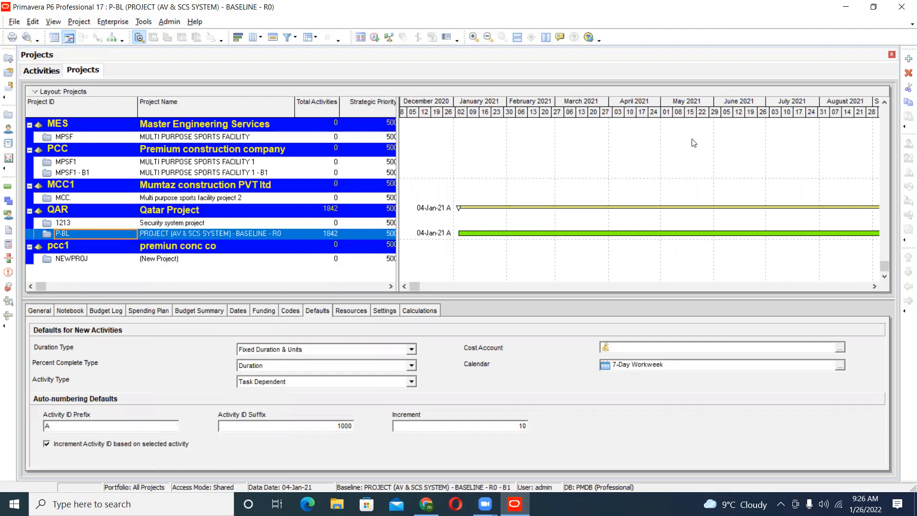
pyautogui.moveTo(723, 120); pyautogui.dragTo(505, 123)
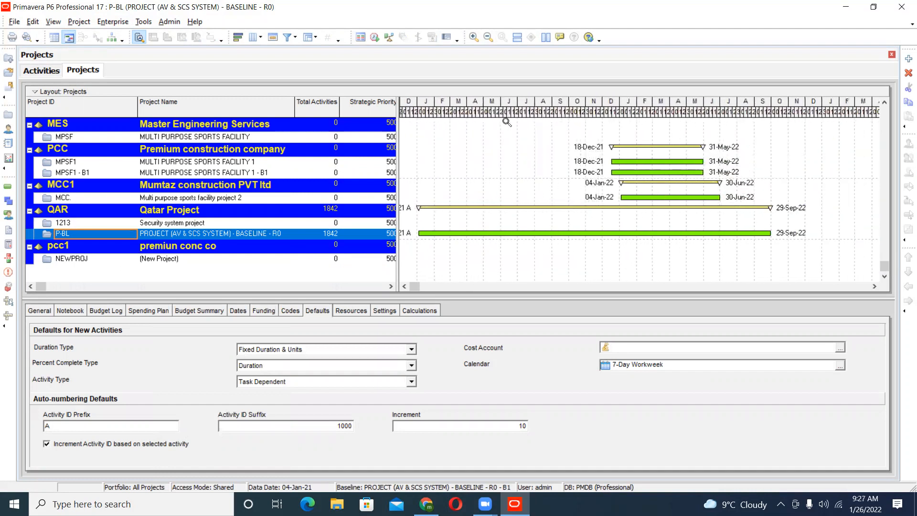
pyautogui.click(404, 286)
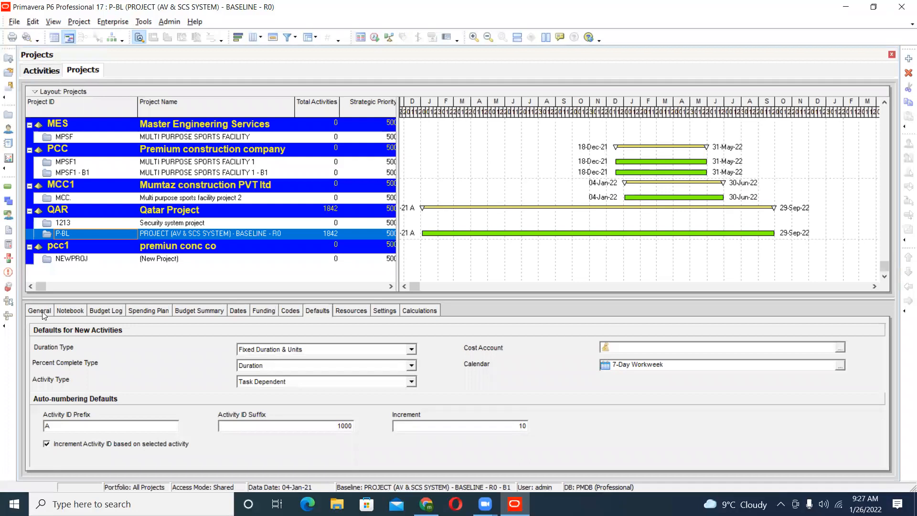
# - Show the general details of project P-BL and pick Active as its status
pyautogui.click(63, 224)
pyautogui.click(15, 23)
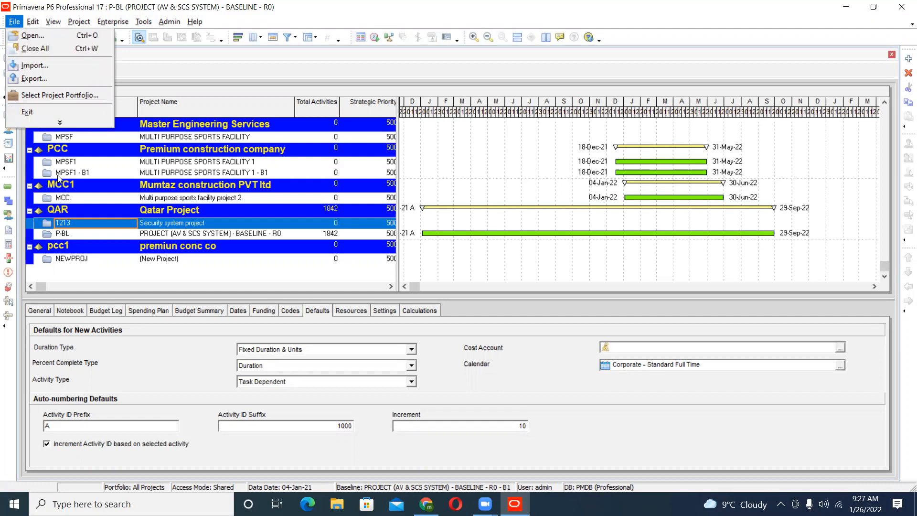
pyautogui.click(103, 234)
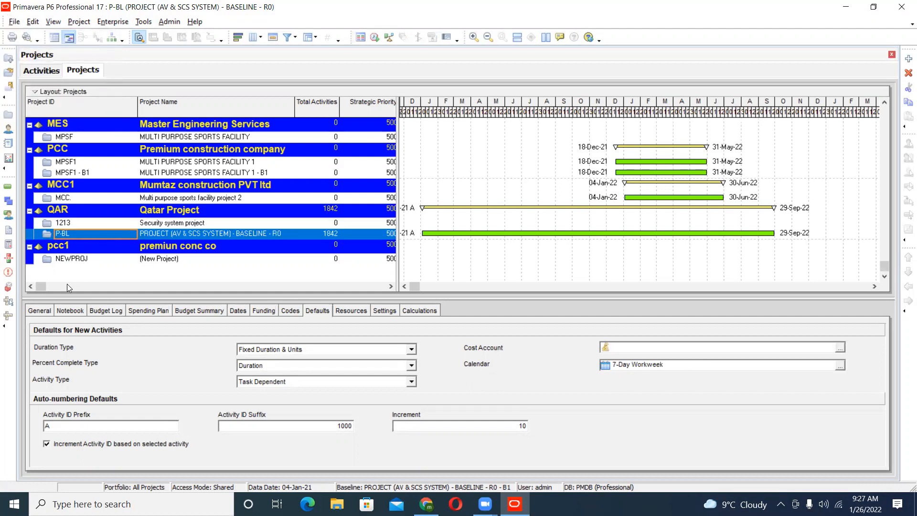
pyautogui.click(39, 311)
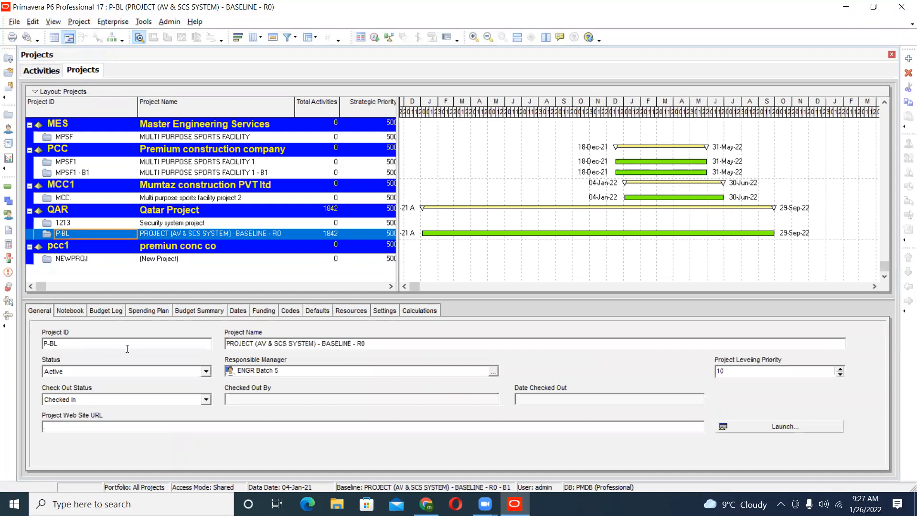
pyautogui.click(134, 375)
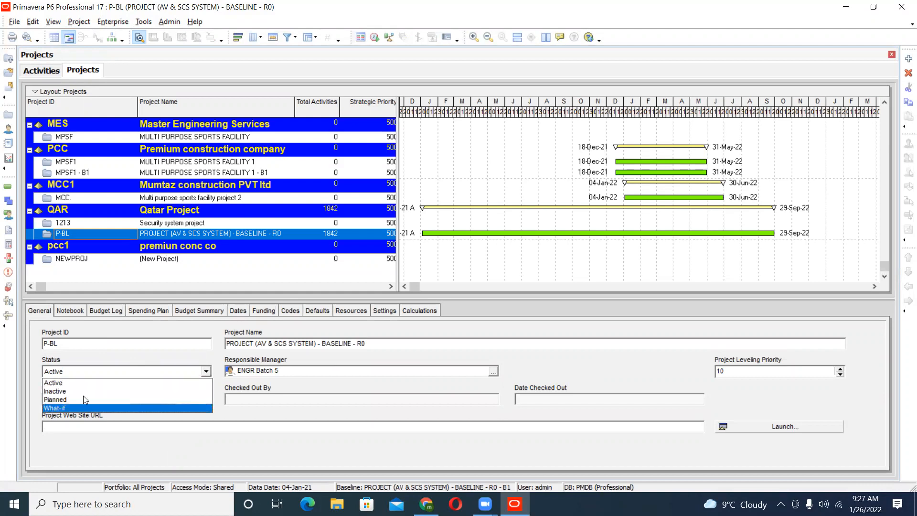
pyautogui.click(90, 383)
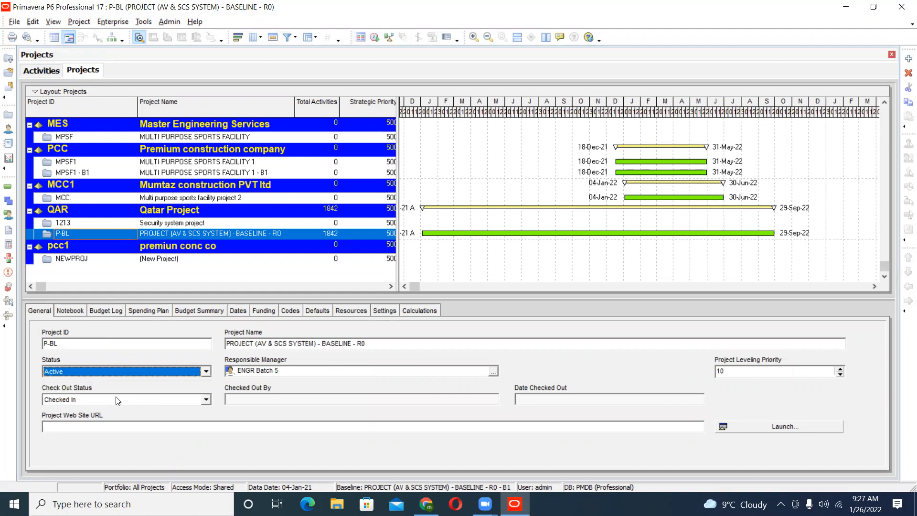
# - Check the resource analysis settings in the user preferences, including which projects by leveling priority are included
pyautogui.click(33, 22)
pyautogui.click(57, 52)
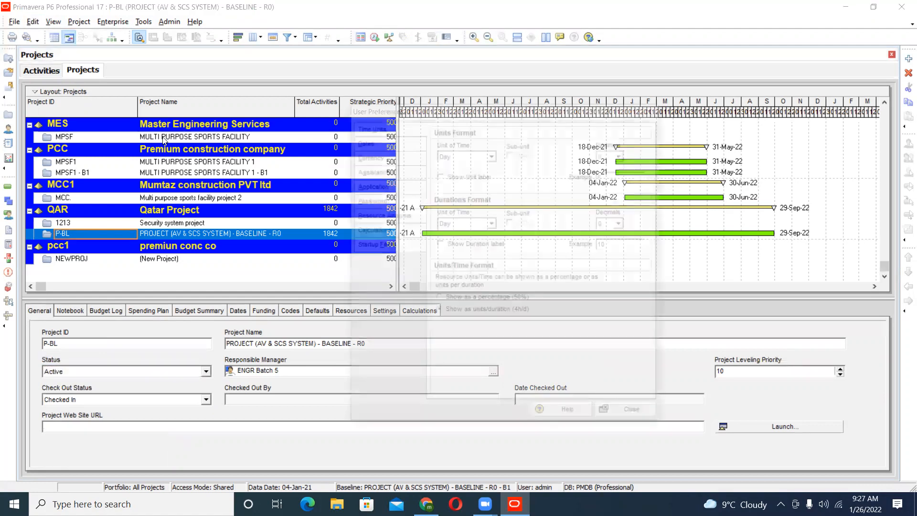
pyautogui.click(381, 216)
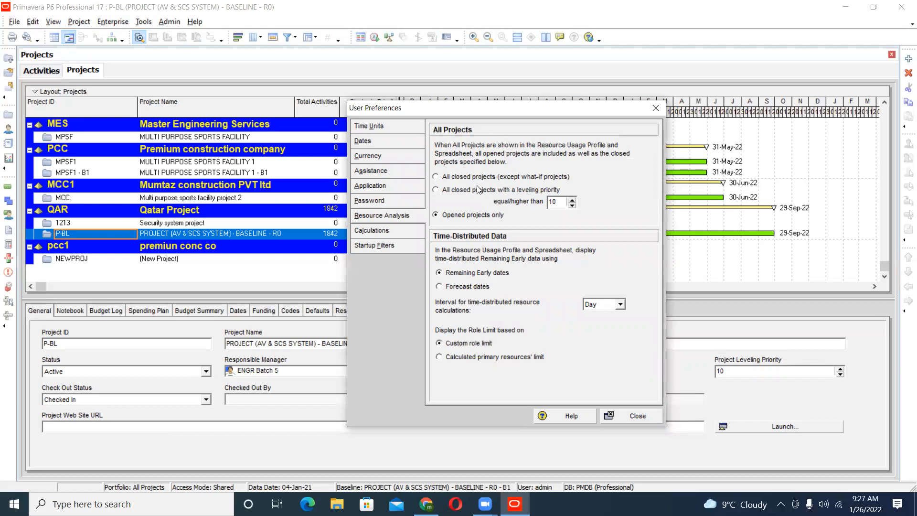
pyautogui.moveTo(508, 111); pyautogui.dragTo(473, 112)
pyautogui.click(603, 416)
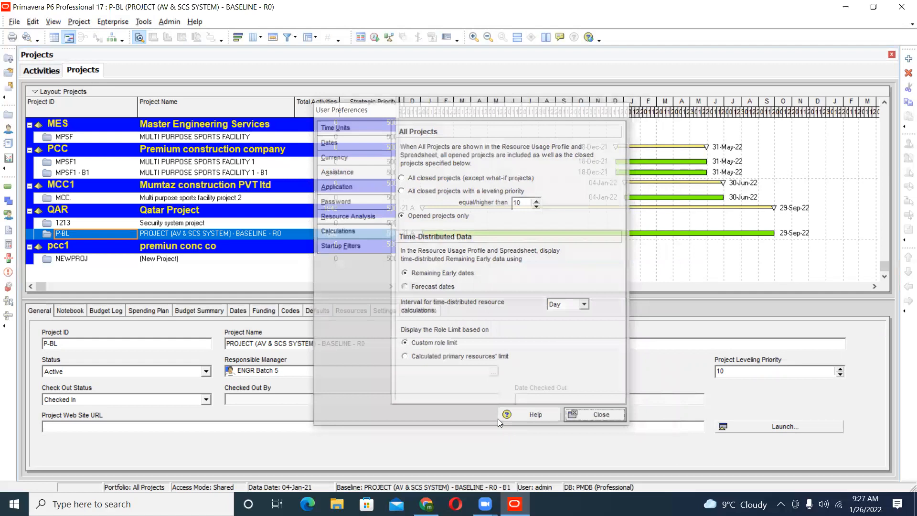
# - Look through the notebook topics available for assignment to project P-BL
pyautogui.click(76, 313)
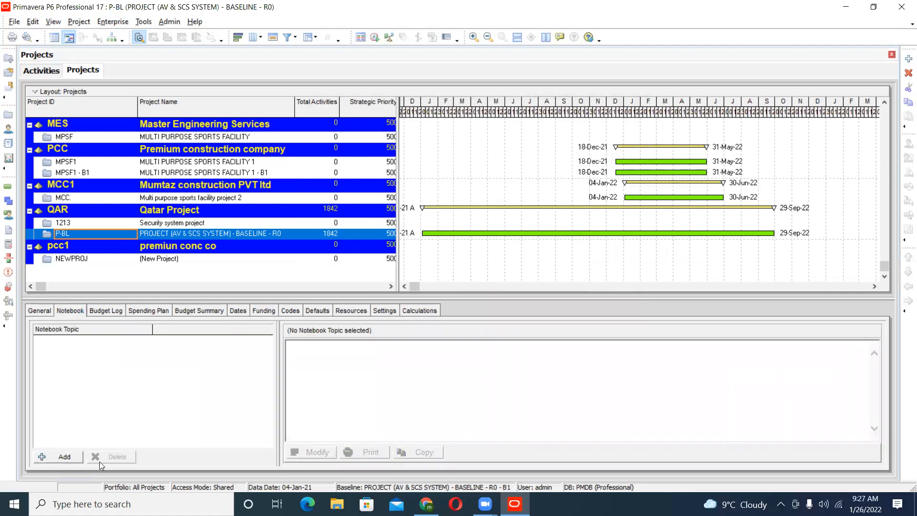
pyautogui.click(71, 457)
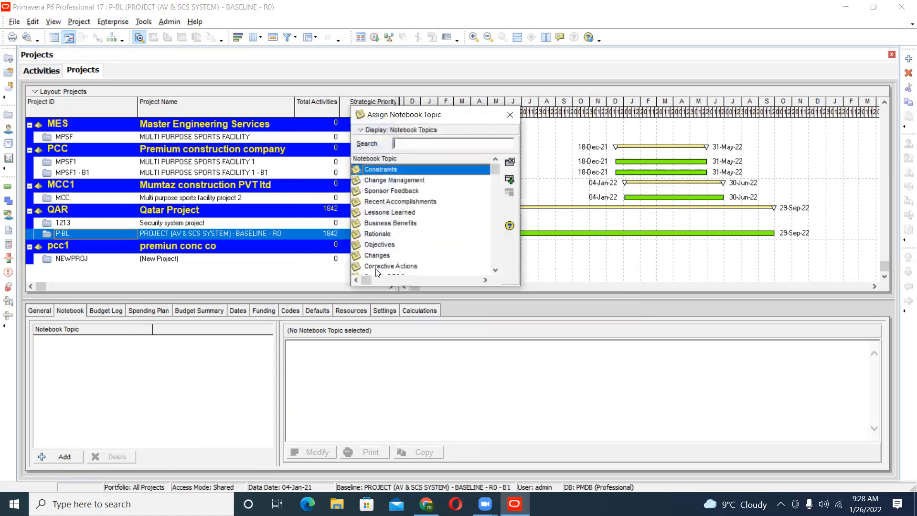
pyautogui.moveTo(495, 171); pyautogui.dragTo(495, 261)
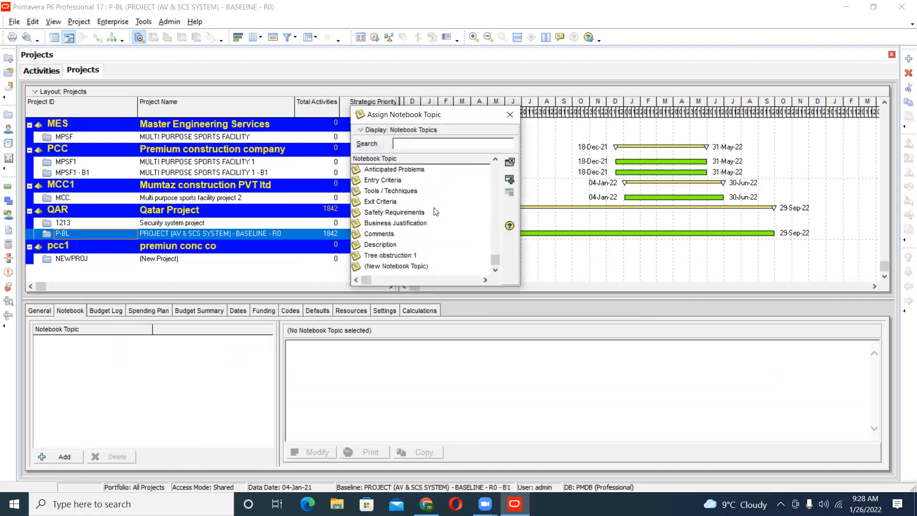
pyautogui.scroll(3, 391, 239)
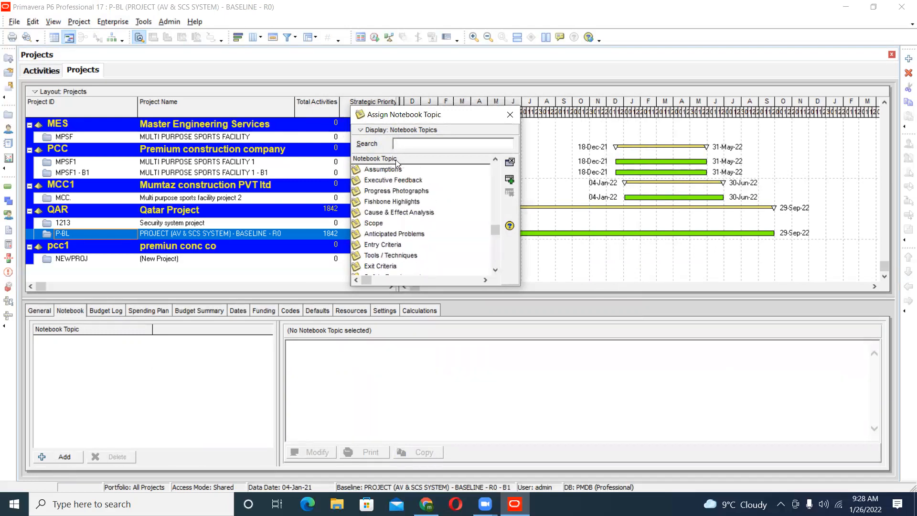
pyautogui.click(510, 115)
# - Review the notebook topics defined in the admin categories and the levels they apply to
pyautogui.click(169, 22)
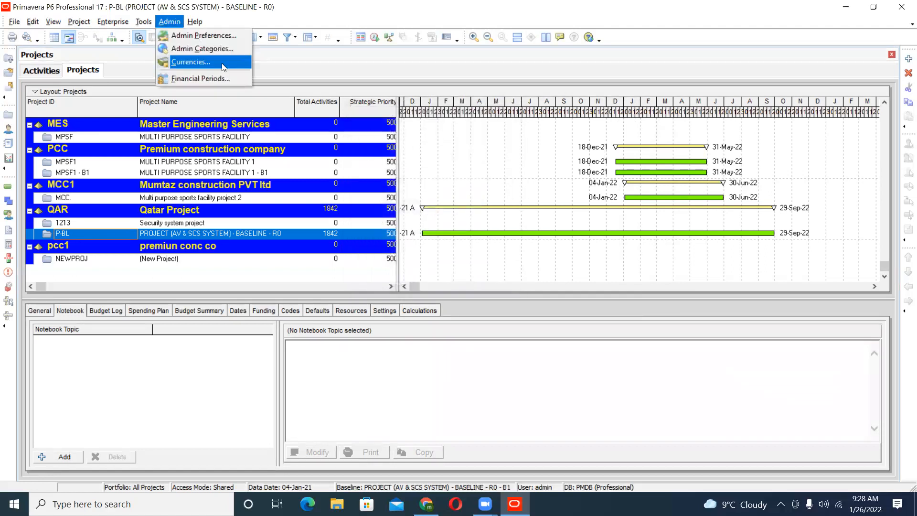
pyautogui.click(226, 50)
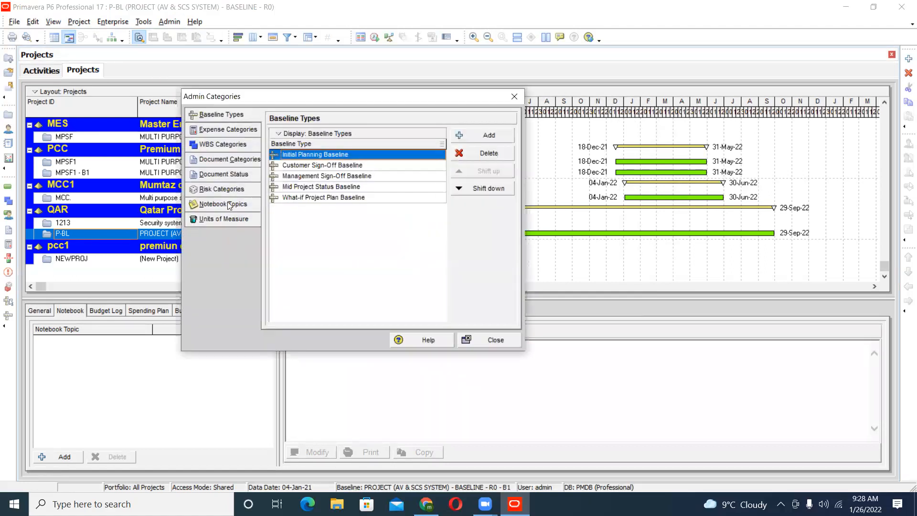
pyautogui.click(227, 204)
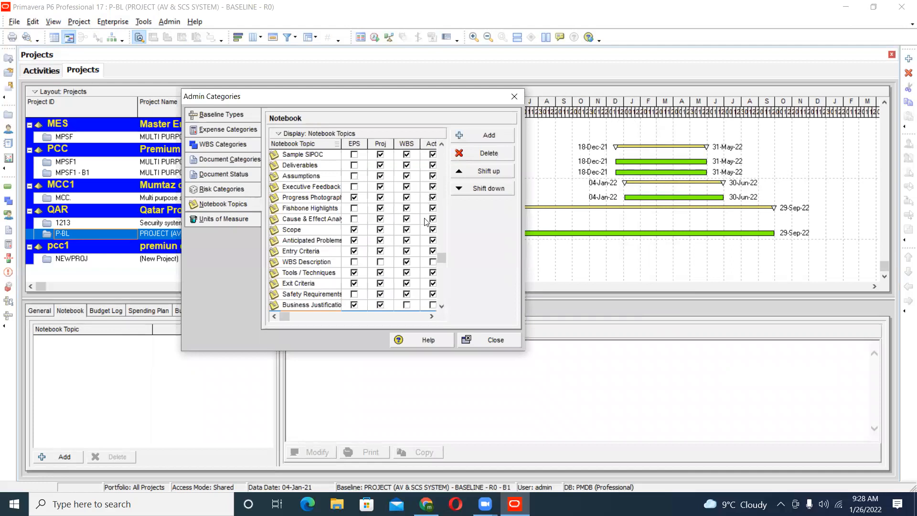
pyautogui.click(514, 96)
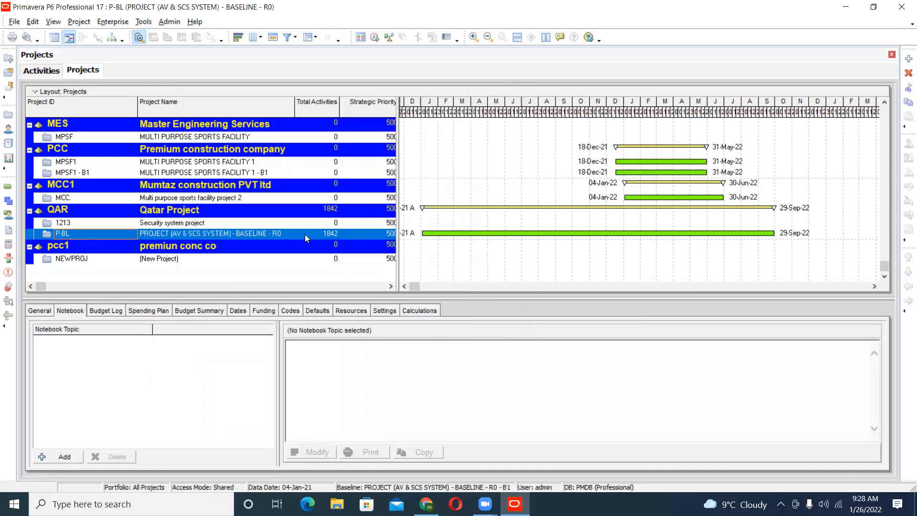
# - Show the budget log of P-BL and open the ABstrict of Cost workbook in Excel from D:, PRIMVERA P6 COURSE DATA, Excel files of primavera p6
pyautogui.click(113, 311)
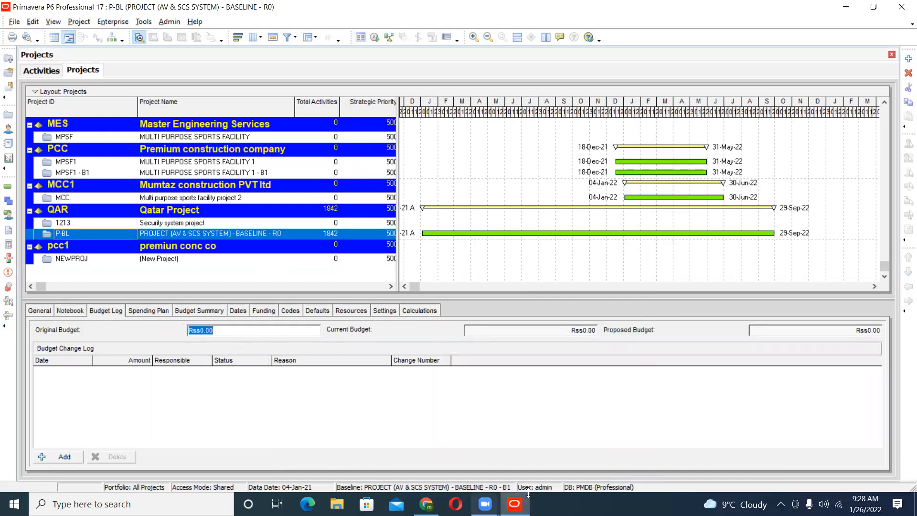
pyautogui.click(915, 504)
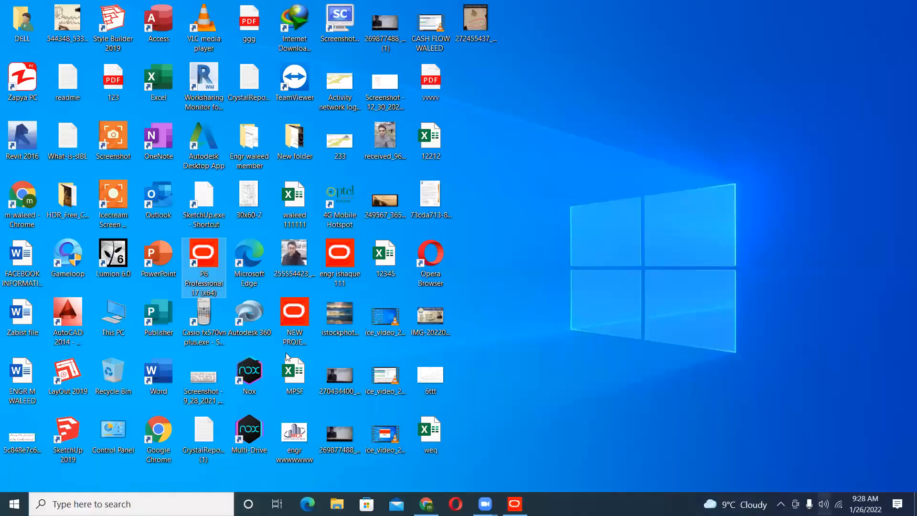
pyautogui.doubleClick(125, 324)
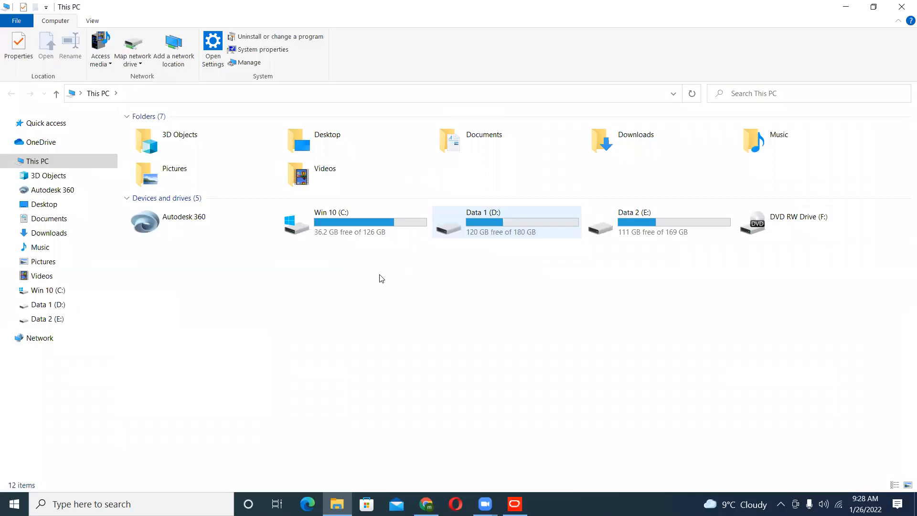
pyautogui.doubleClick(506, 222)
pyautogui.scroll(-1, 210, 420)
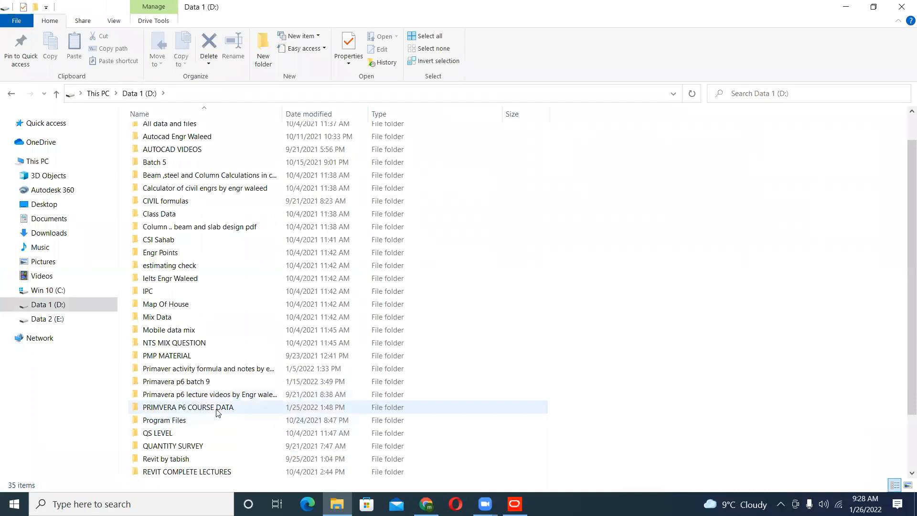
pyautogui.doubleClick(218, 412)
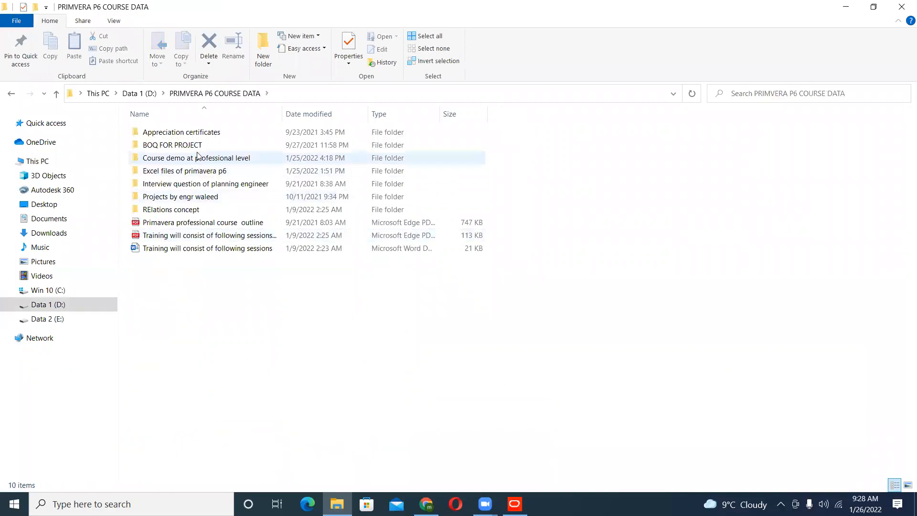
pyautogui.doubleClick(187, 172)
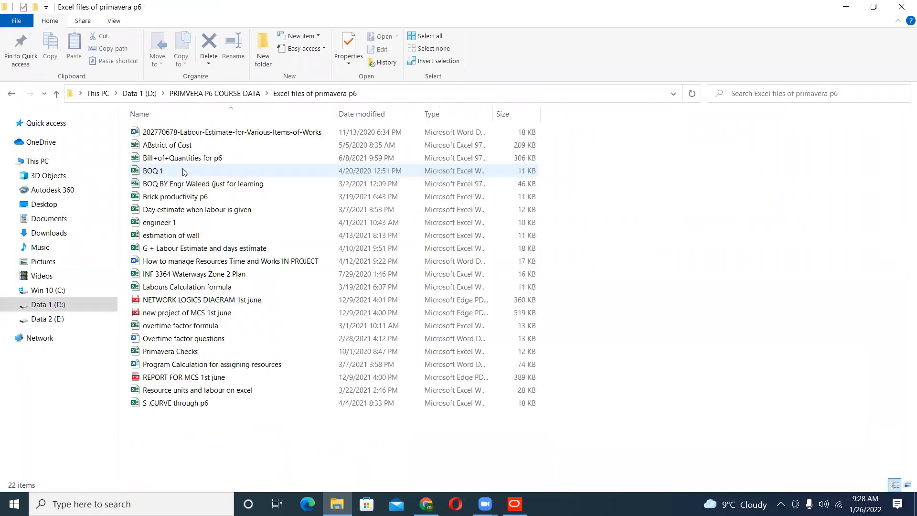
pyautogui.doubleClick(191, 145)
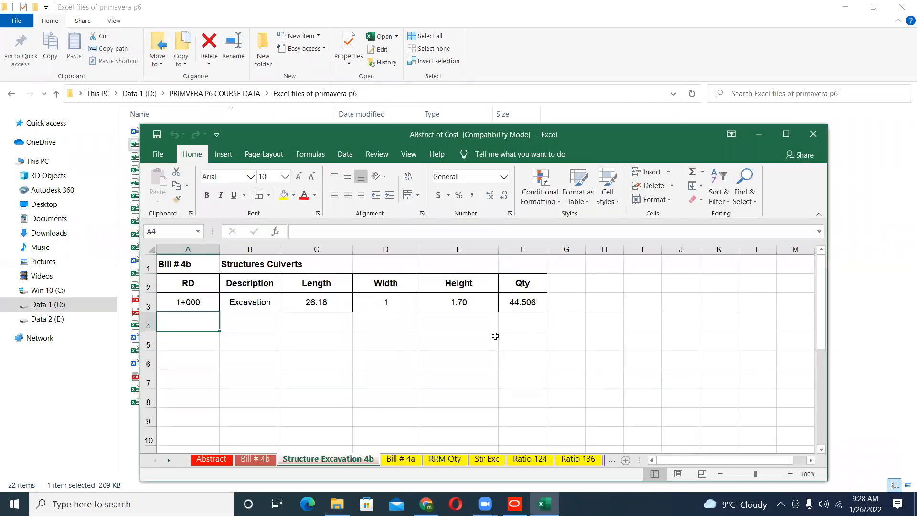
pyautogui.click(785, 134)
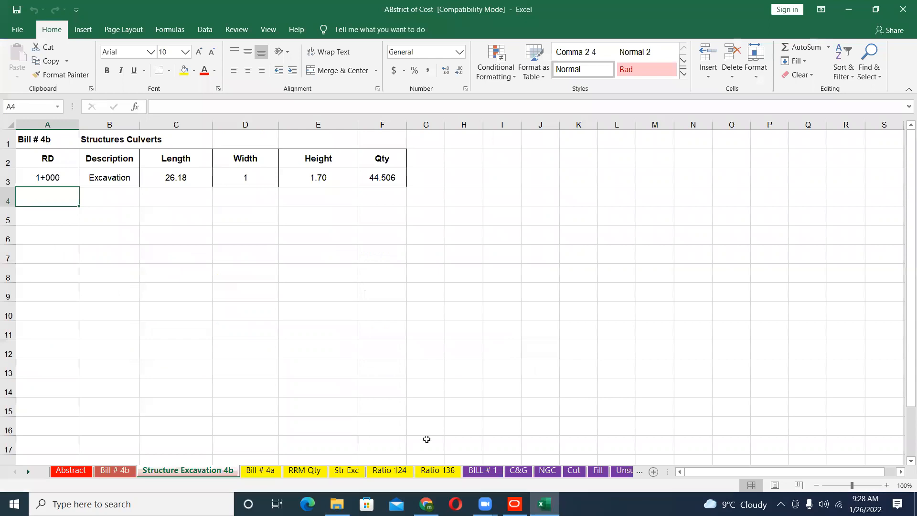
# - Examine the earth work items in the BILL # 1 sheet and the total BOQ amount in millions in the Abstract sheet
pyautogui.click(473, 474)
pyautogui.scroll(5, 401, 420)
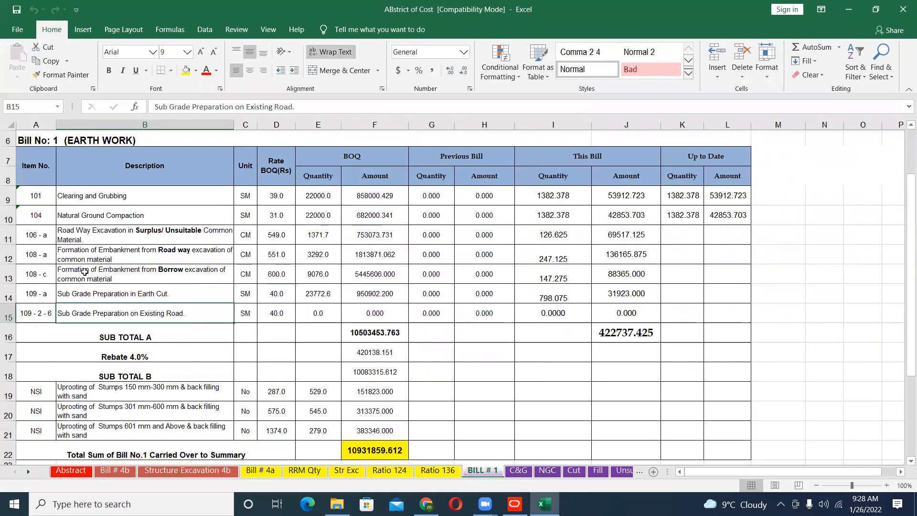
pyautogui.moveTo(48, 233); pyautogui.dragTo(707, 438)
pyautogui.scroll(2, 363, 356)
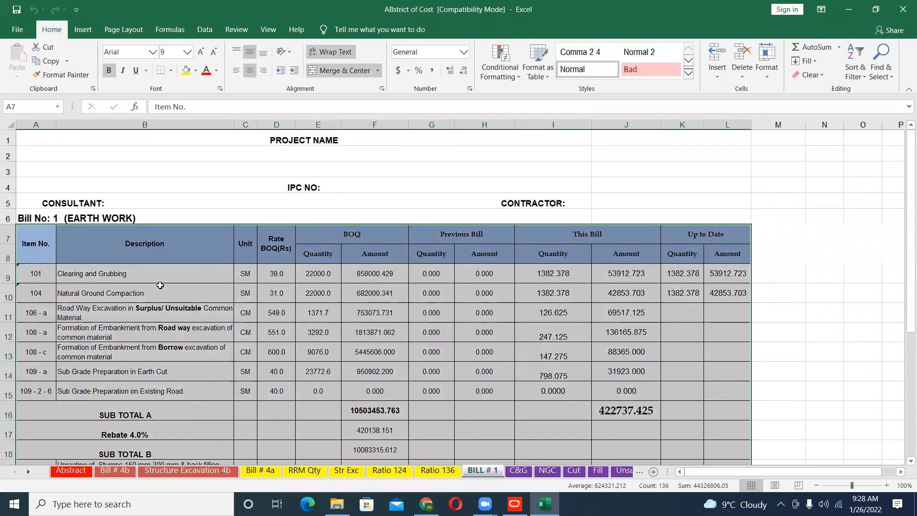
pyautogui.click(84, 469)
pyautogui.click(313, 391)
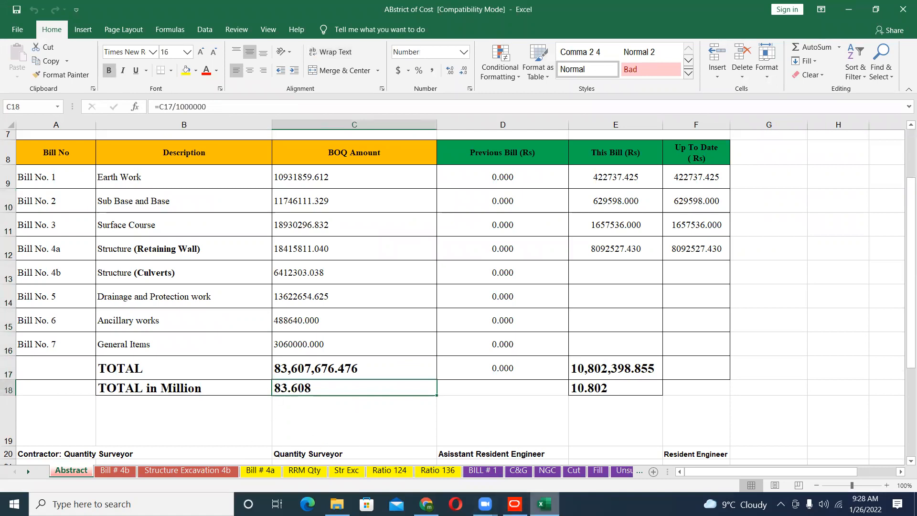
# - Compare the original budget field of P-BL in Primavera P6 with the grand summary of BOQ amounts in the Excel Abstract sheet
pyautogui.click(514, 504)
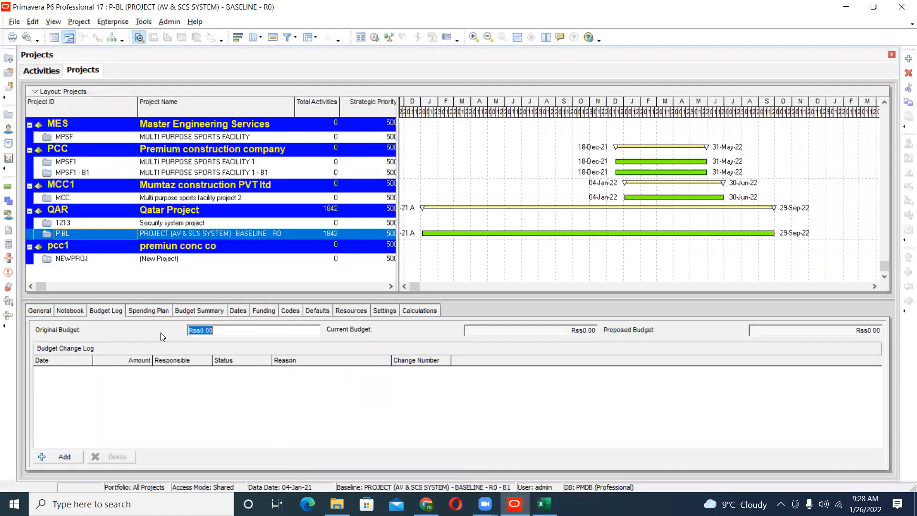
pyautogui.click(545, 504)
pyautogui.scroll(3, 478, 429)
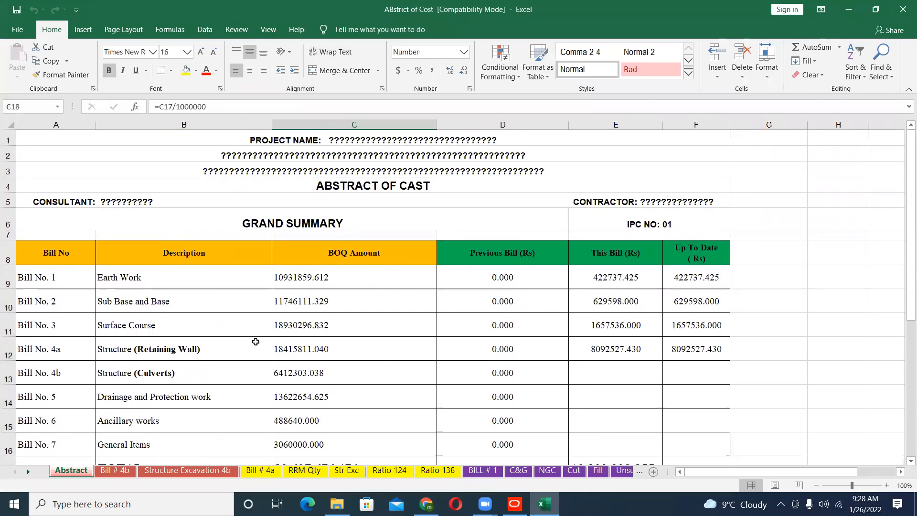
pyautogui.click(514, 504)
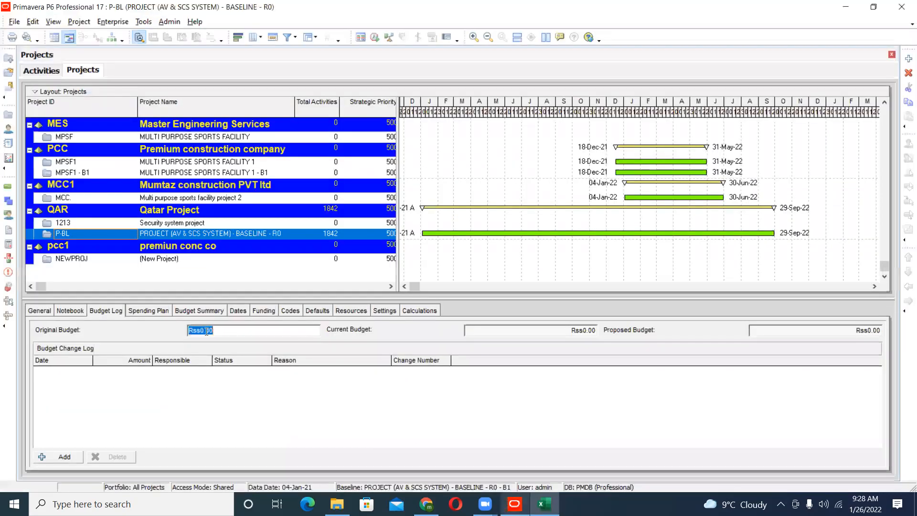
pyautogui.click(232, 326)
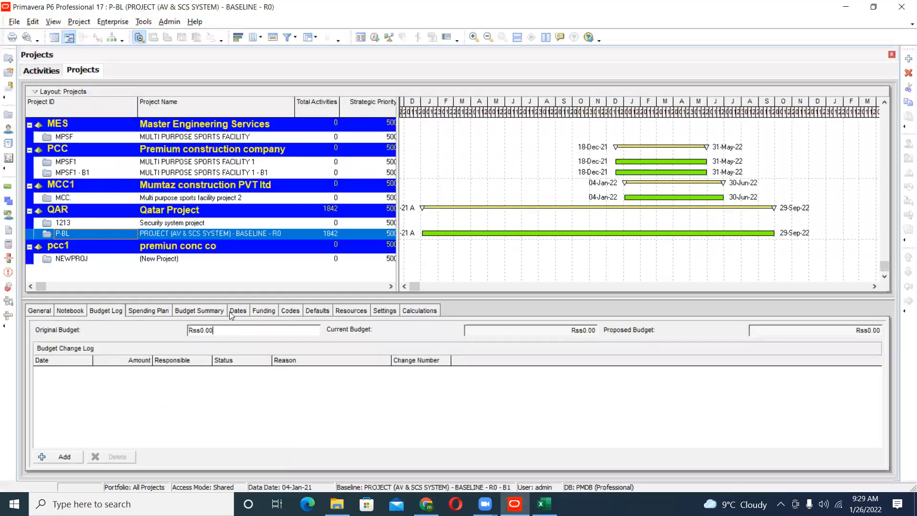
# - Show the spending plan of P-BL and look through its monthly rows, including May to July 2021
pyautogui.click(165, 311)
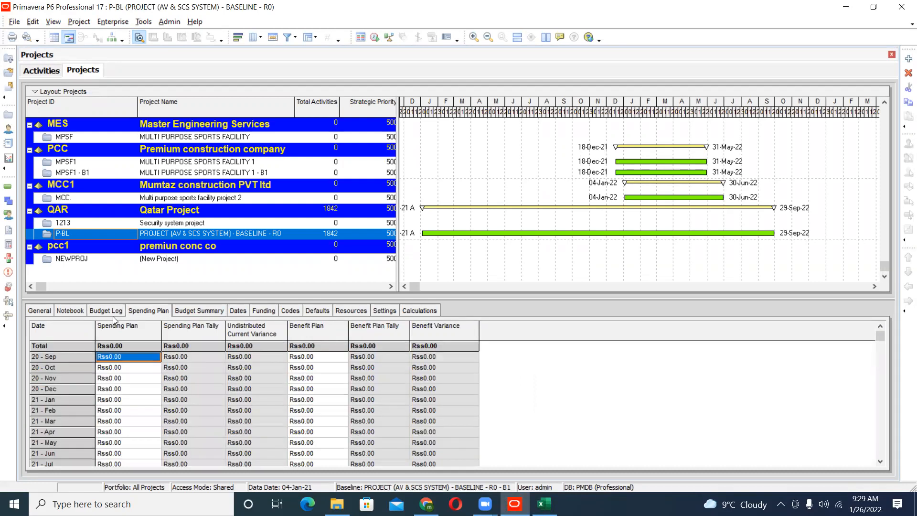
pyautogui.click(120, 389)
pyautogui.scroll(-2, 121, 393)
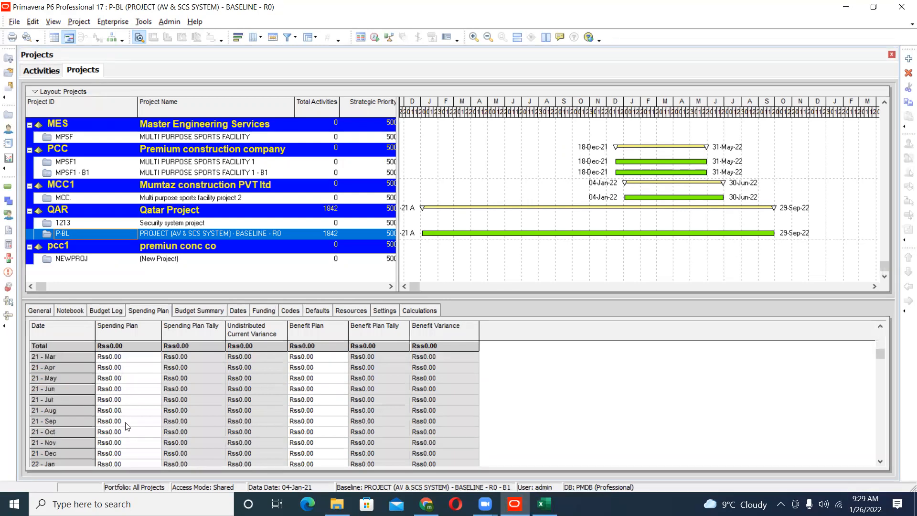
pyautogui.click(120, 378)
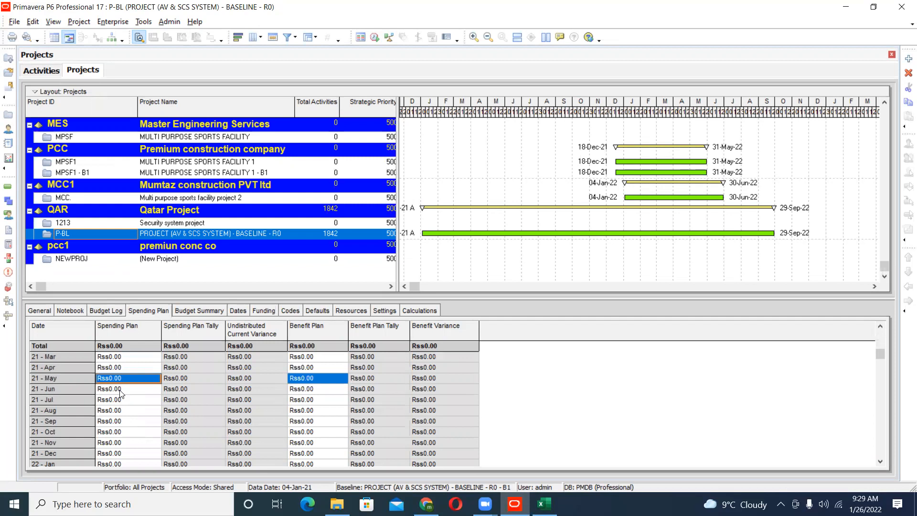
pyautogui.click(120, 390)
pyautogui.click(122, 402)
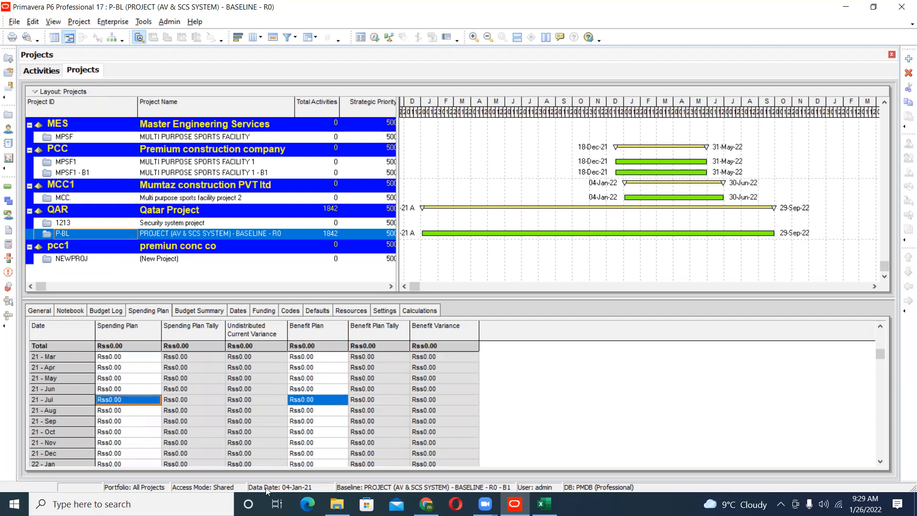
# - Open the Construction Schedule workbook in Excel from the BOQ FOR PROJECT folder inside PRIMVERA P6 COURSE DATA
pyautogui.moveTo(337, 505)
pyautogui.click(331, 489)
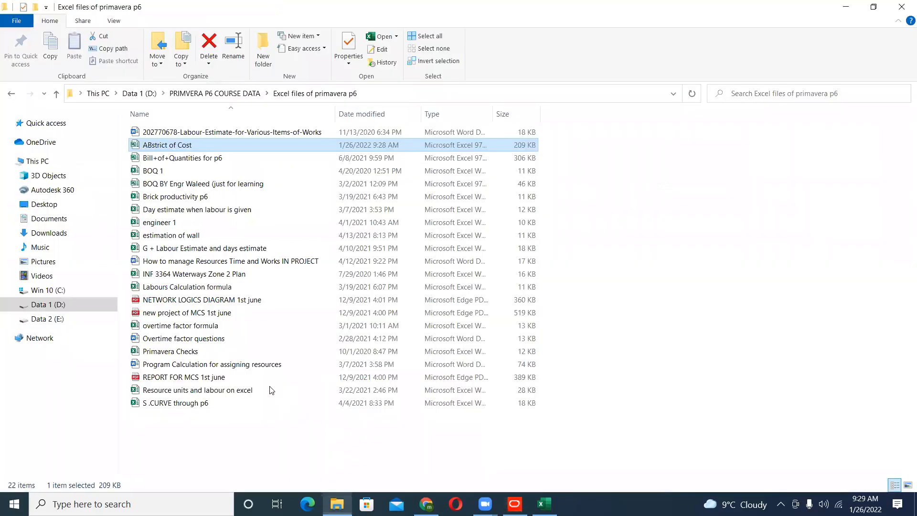
pyautogui.click(9, 95)
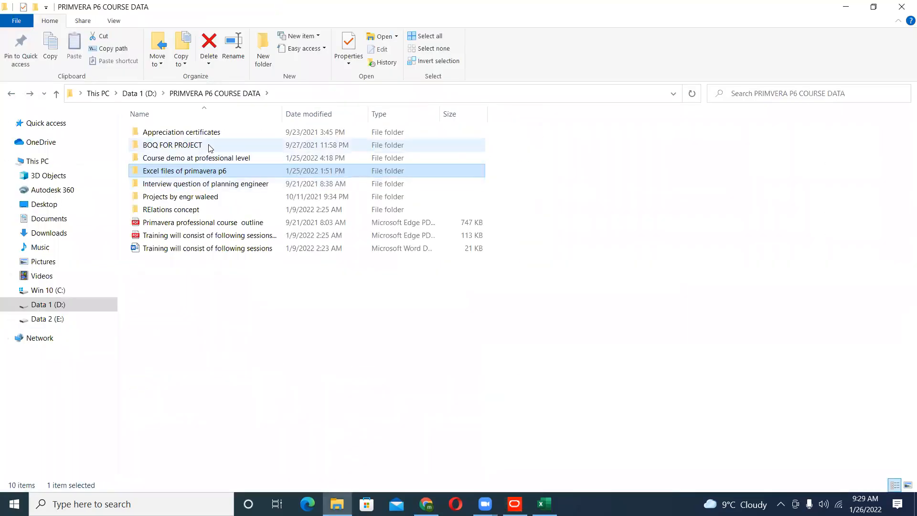
pyautogui.doubleClick(206, 144)
pyautogui.doubleClick(184, 158)
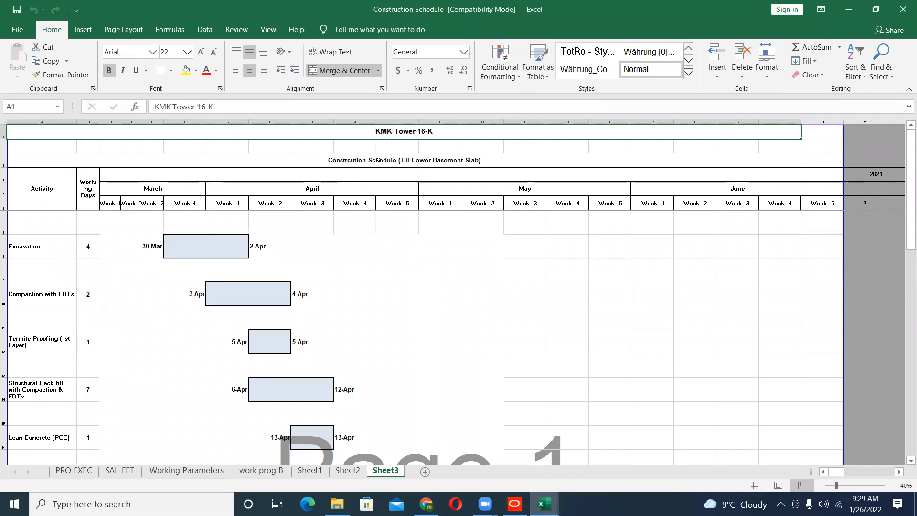
# - Examine the title of the KMK Tower 16-K schedule and the working days and dates of Excavation and Compaction with FDTs
pyautogui.click(379, 160)
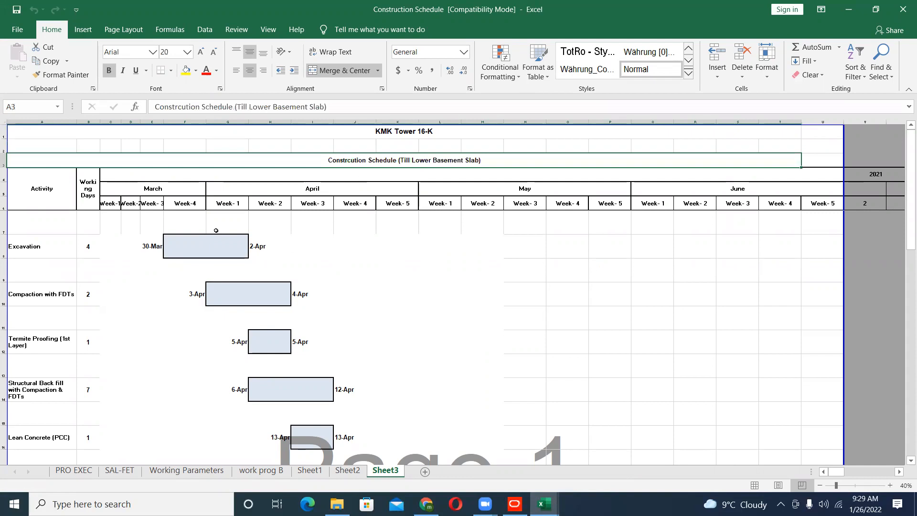
pyautogui.scroll(-1, 148, 266)
pyautogui.scroll(1, 148, 266)
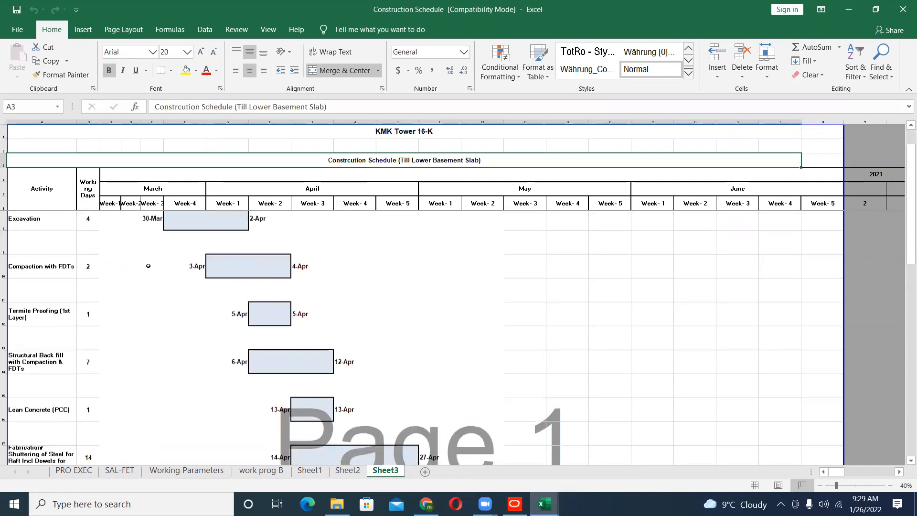
pyautogui.click(29, 246)
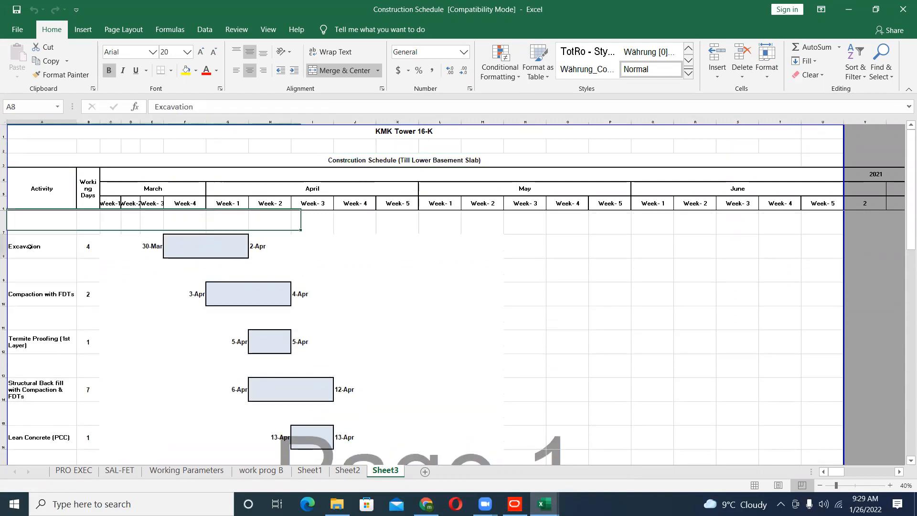
pyautogui.click(133, 246)
pyautogui.click(255, 249)
pyautogui.click(195, 294)
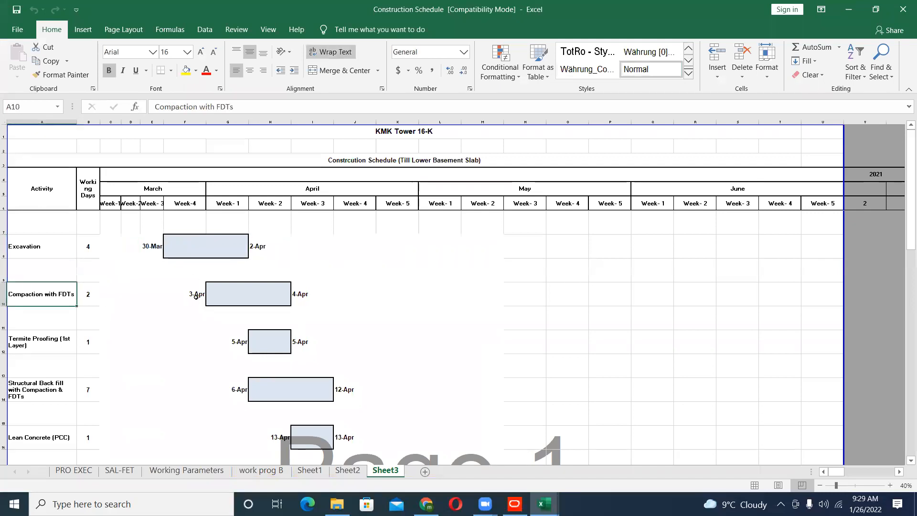
# - Examine the remaining schedule activities down to the lower basement slab, including the dates for shuttering and concrete pouring of the retaining walls
pyautogui.scroll(-2, 311, 301)
pyautogui.scroll(-2, 312, 301)
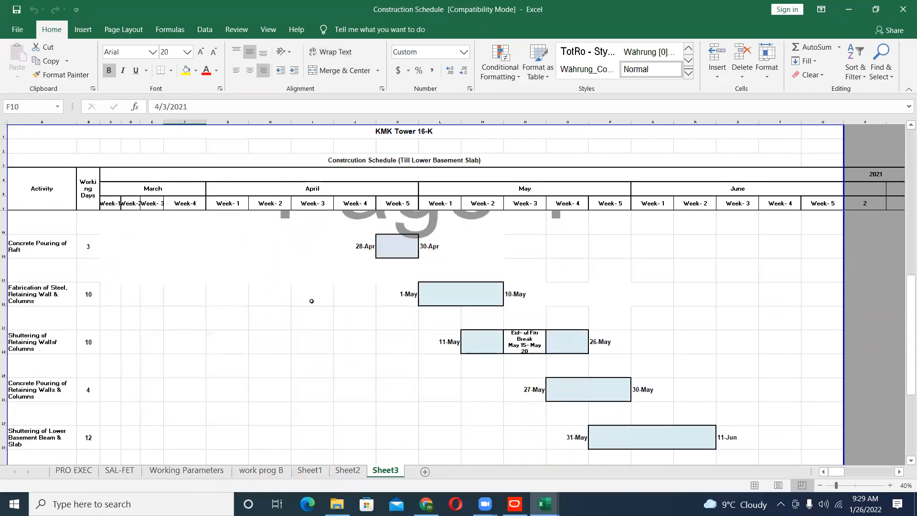
pyautogui.click(442, 349)
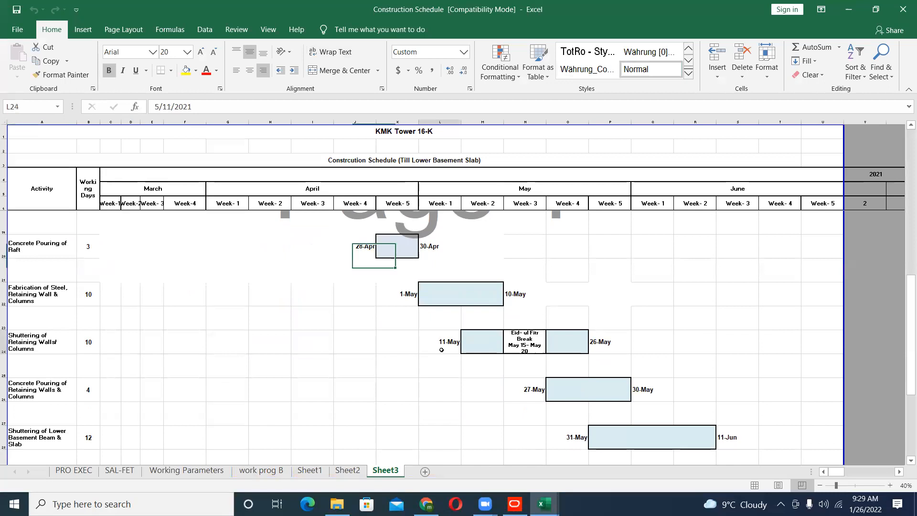
pyautogui.click(597, 346)
pyautogui.scroll(-2, 503, 411)
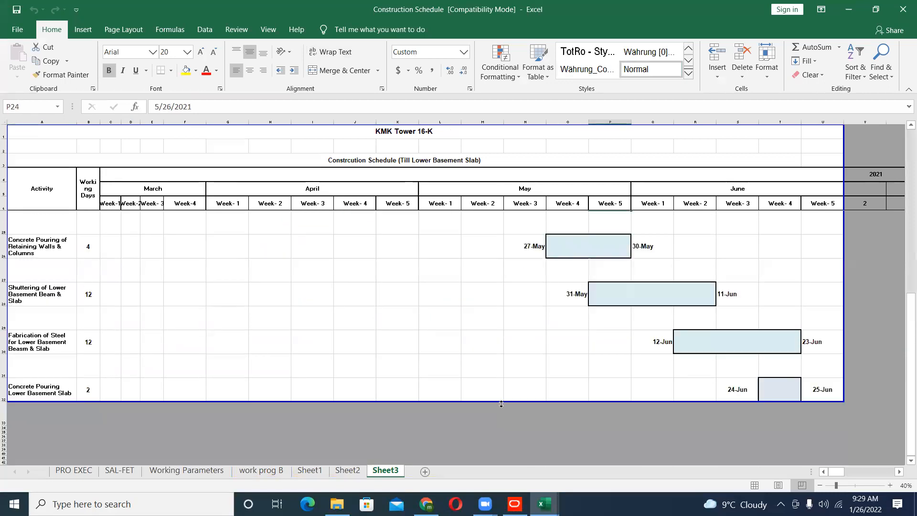
pyautogui.scroll(1, 503, 411)
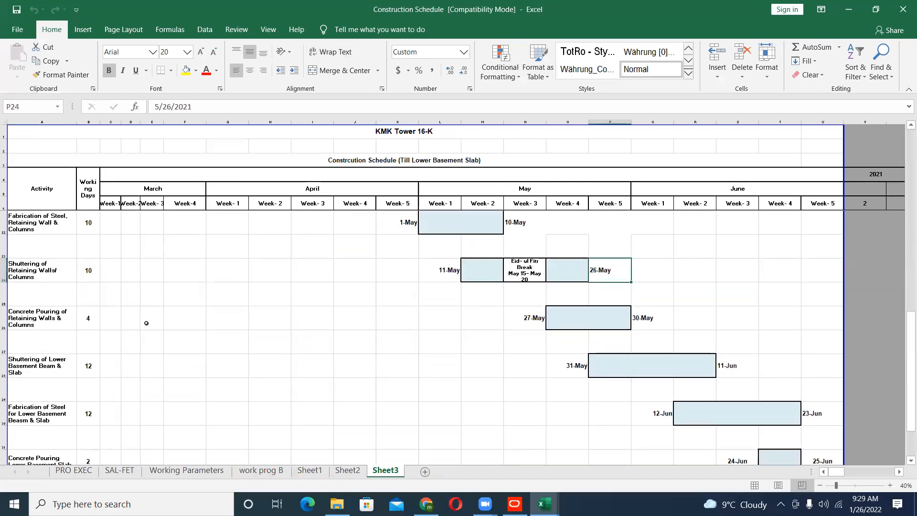
pyautogui.click(521, 317)
pyautogui.scroll(3, 388, 381)
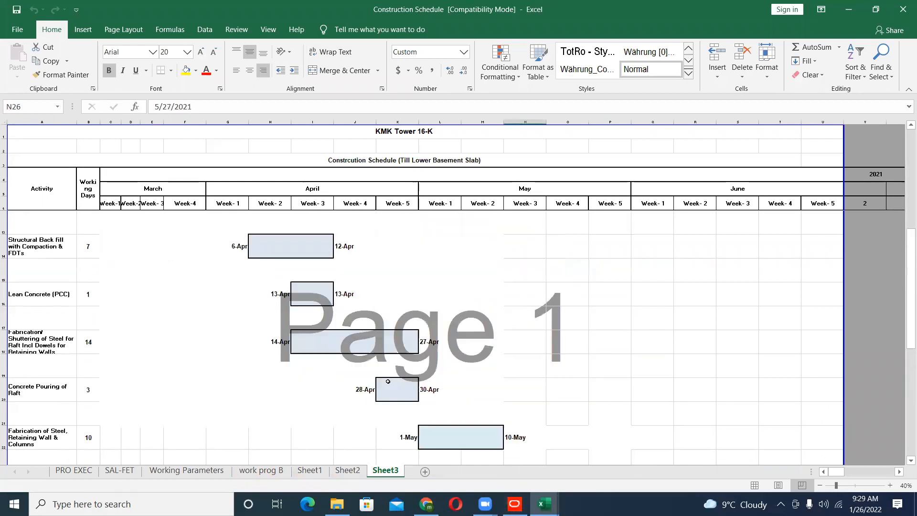
pyautogui.scroll(-4, 388, 382)
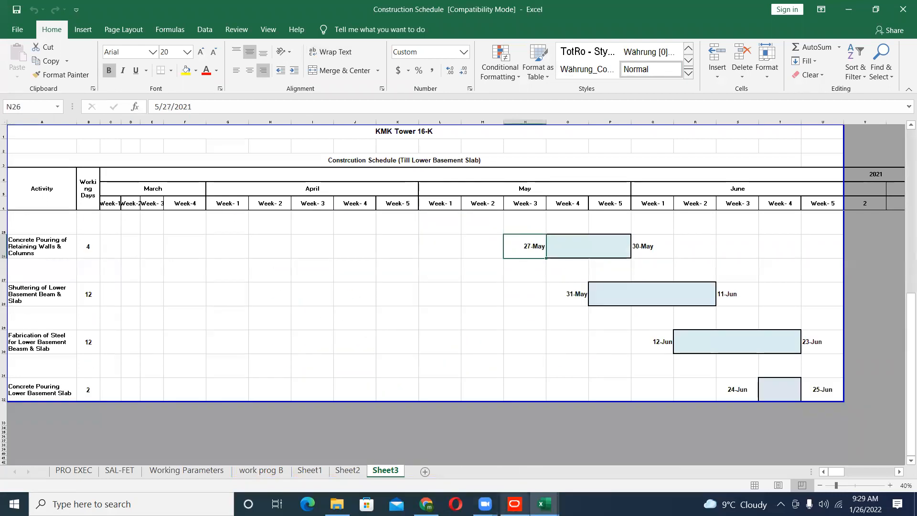
# - Switch back to Primavera P6 and review P-BL's budget summary fields for budget, variance, spending plan and benefit plan against its monthly spending plan
pyautogui.moveTo(515, 503)
pyautogui.click(517, 464)
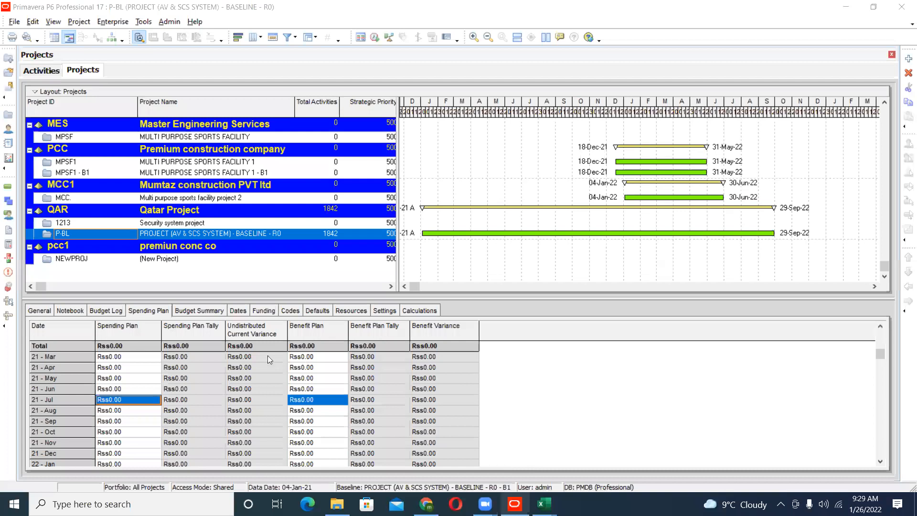
pyautogui.click(187, 309)
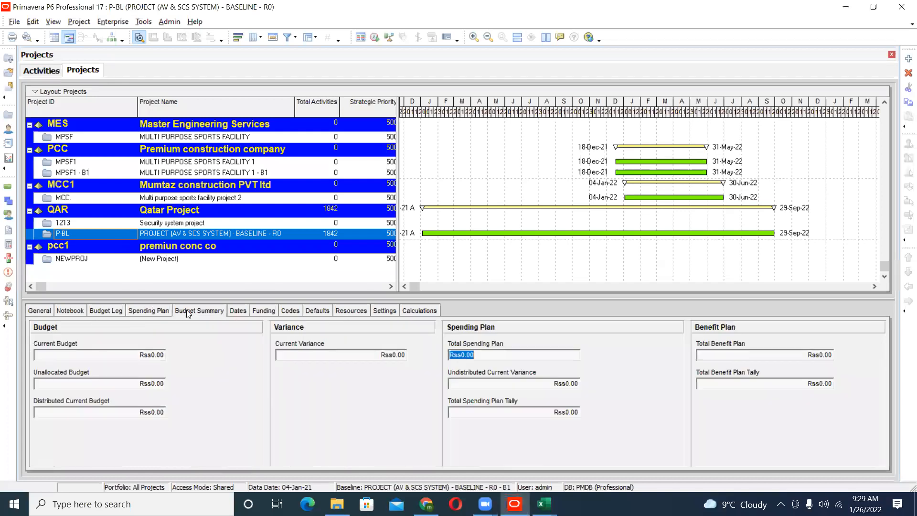
pyautogui.click(118, 385)
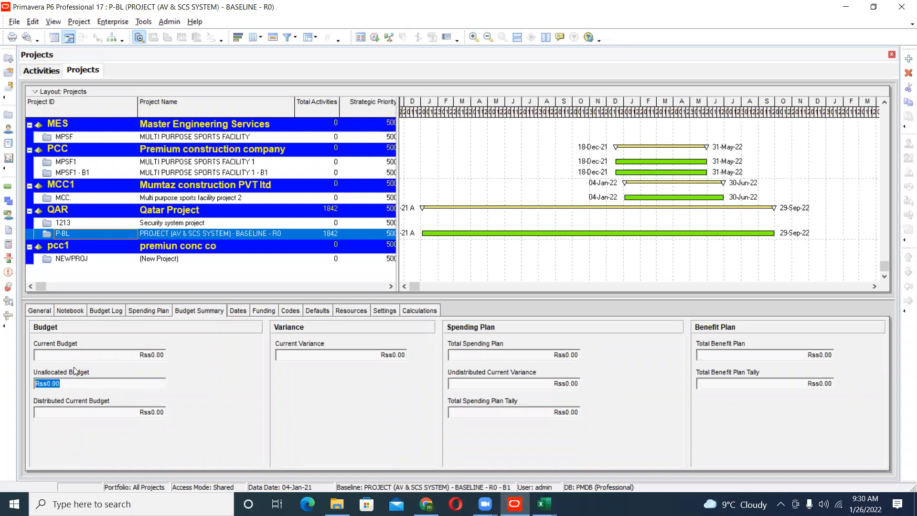
pyautogui.click(76, 416)
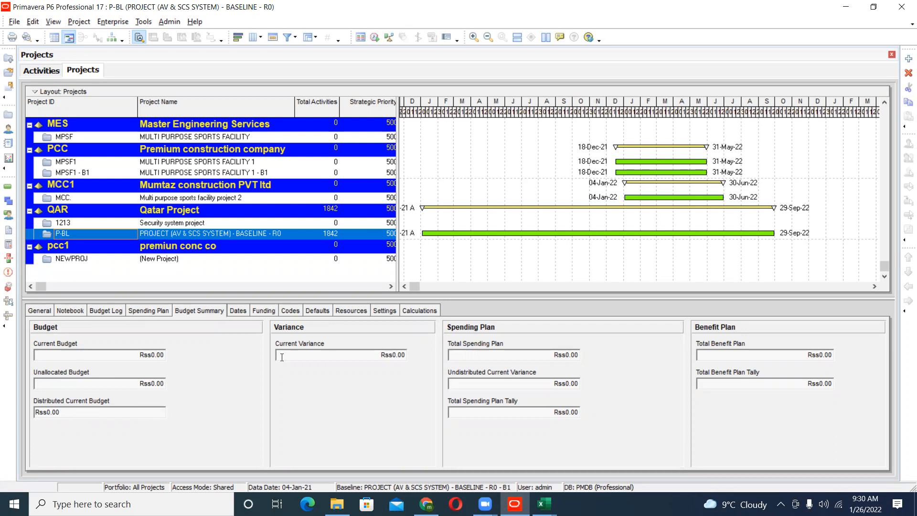
pyautogui.click(353, 354)
pyautogui.click(497, 356)
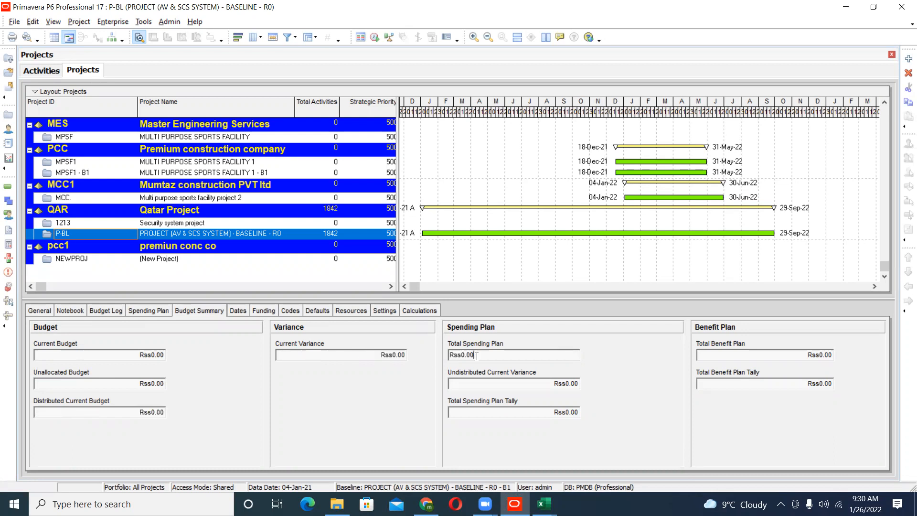
pyautogui.click(739, 354)
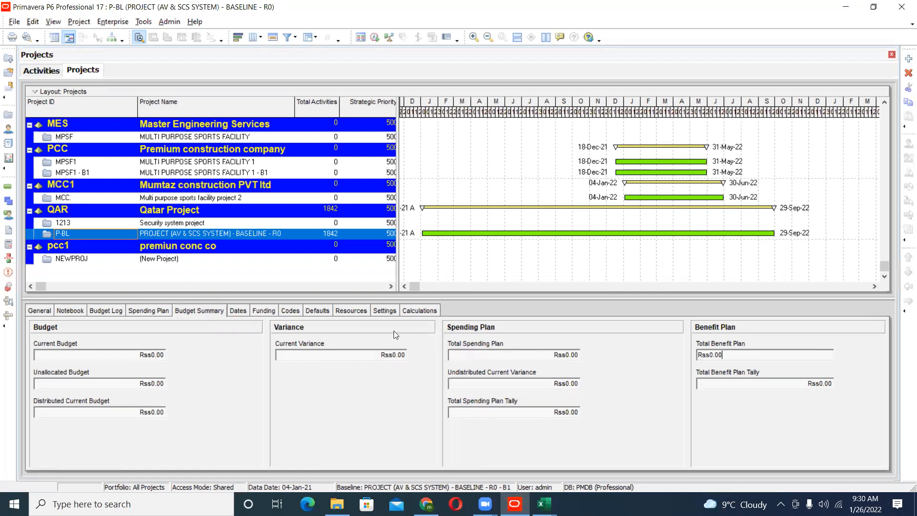
pyautogui.click(167, 312)
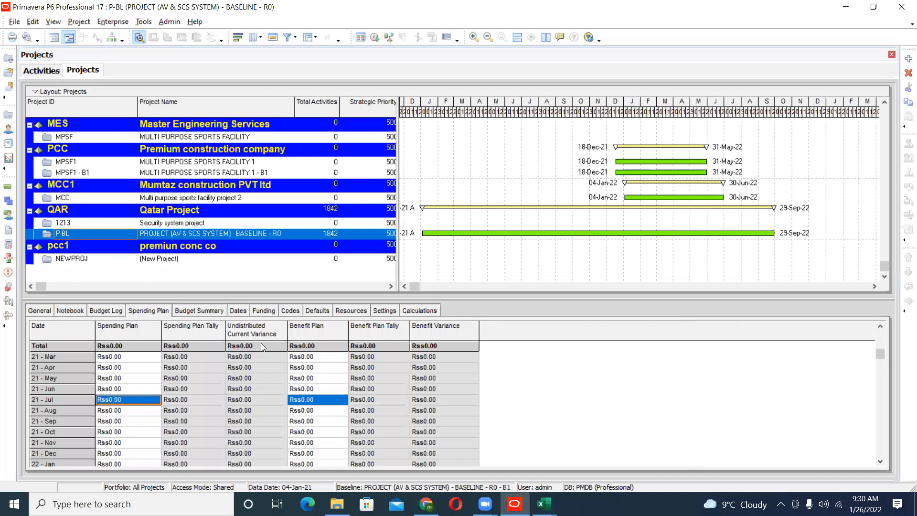
# - Show the funding details of P-BL and review the enterprise funding sources under Dept / Cost Centers and External Funding
pyautogui.click(268, 312)
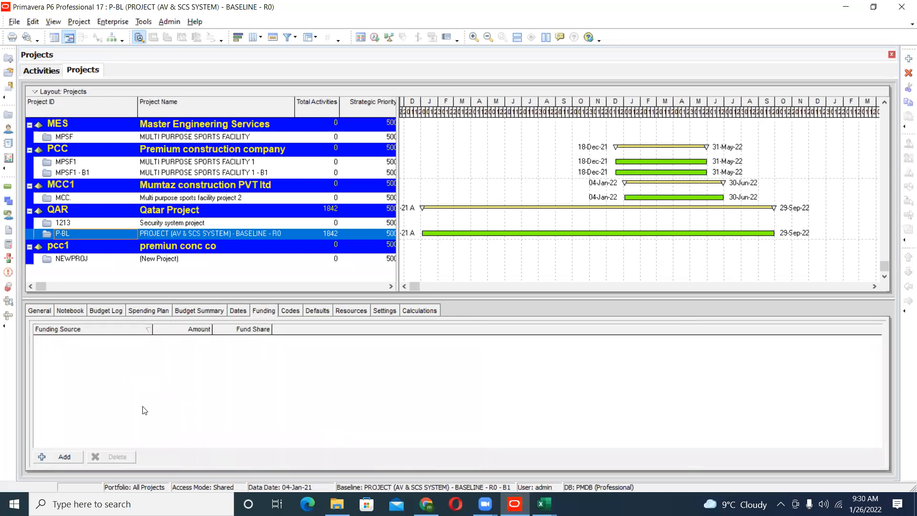
pyautogui.click(105, 22)
pyautogui.click(155, 192)
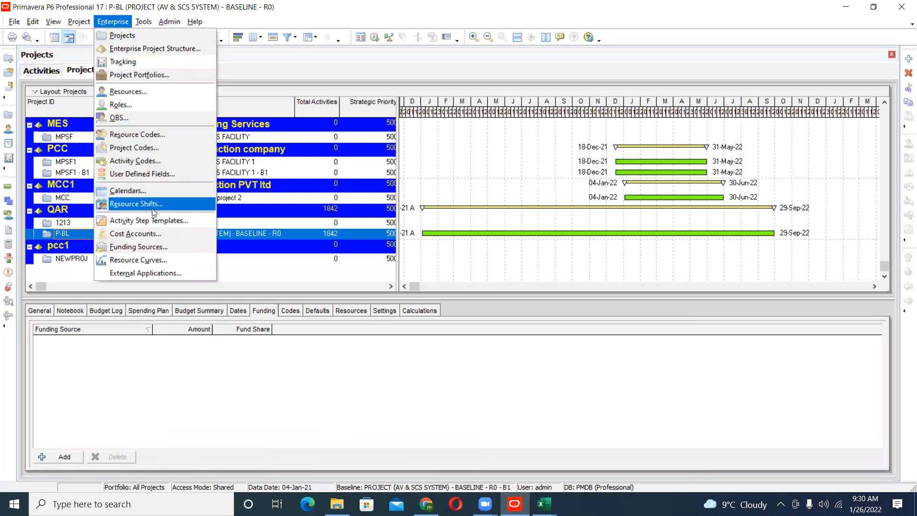
pyautogui.click(152, 245)
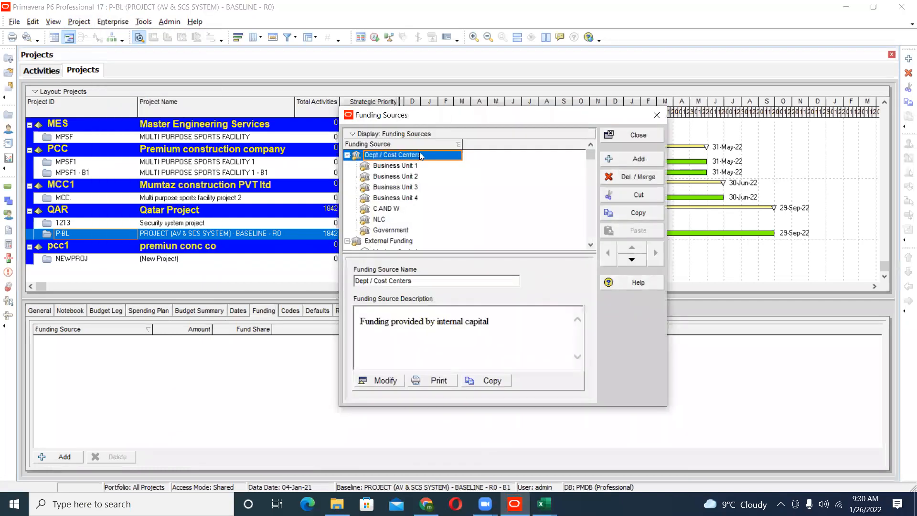
pyautogui.moveTo(448, 123); pyautogui.dragTo(417, 141)
pyautogui.scroll(-2, 442, 241)
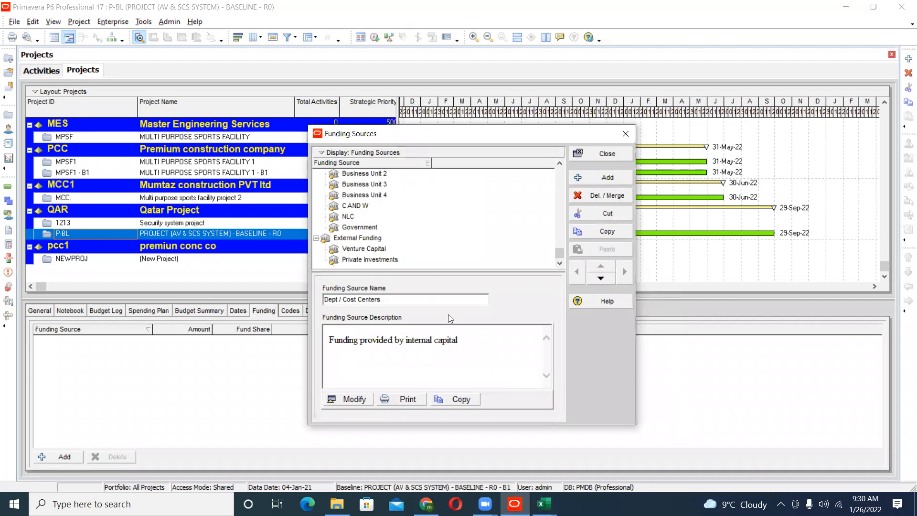
pyautogui.click(609, 155)
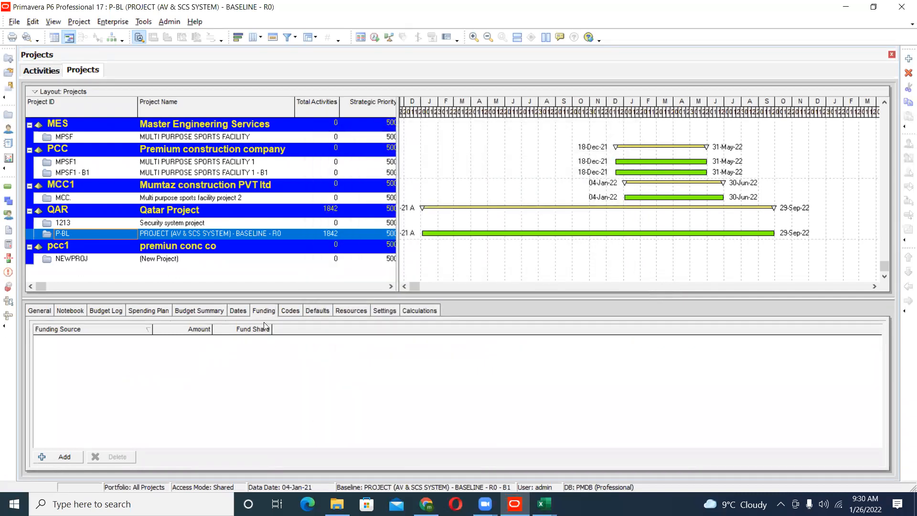
# - Show P-BL's project codes and examine the assignable code values from Priority to Project Type without assigning any
pyautogui.click(295, 310)
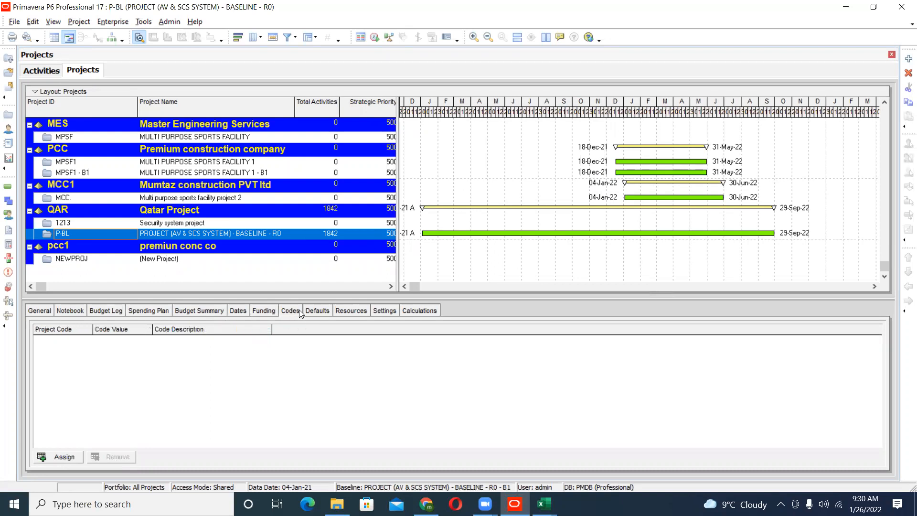
pyautogui.click(62, 459)
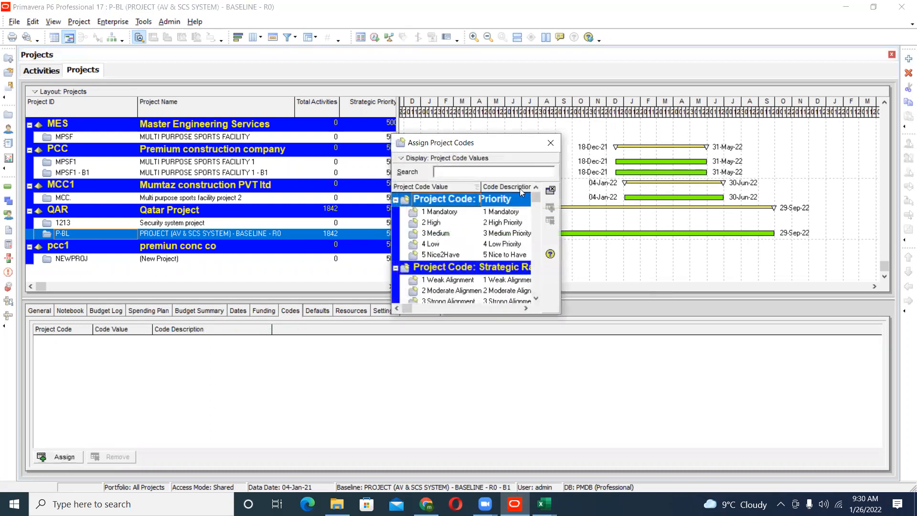
pyautogui.moveTo(537, 206); pyautogui.dragTo(536, 215)
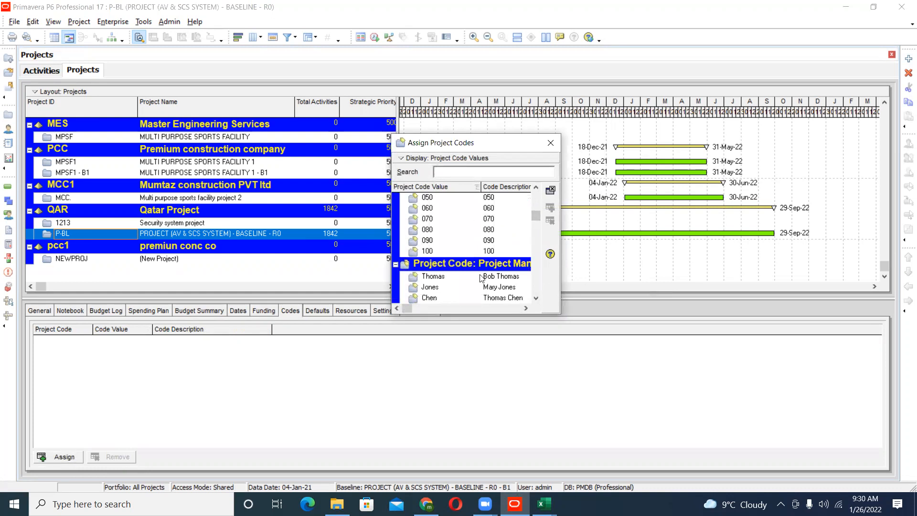
pyautogui.scroll(-4, 481, 278)
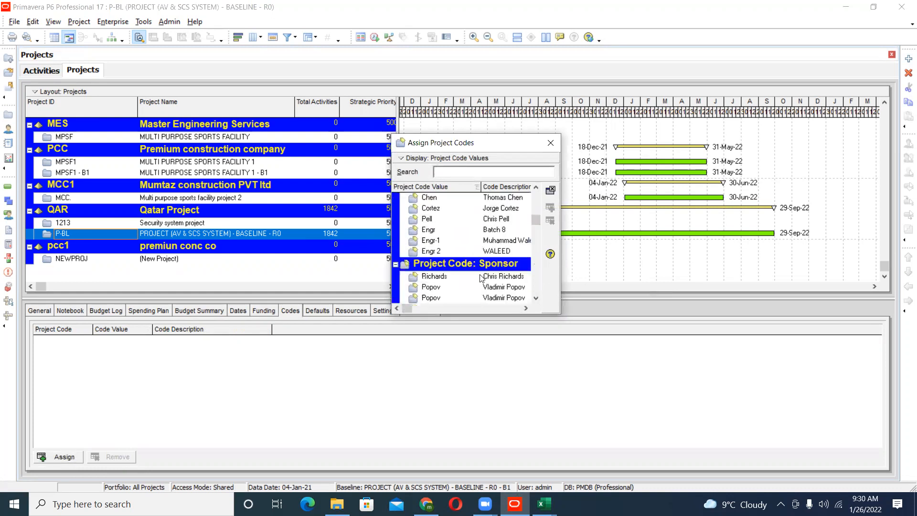
pyautogui.scroll(-6, 481, 278)
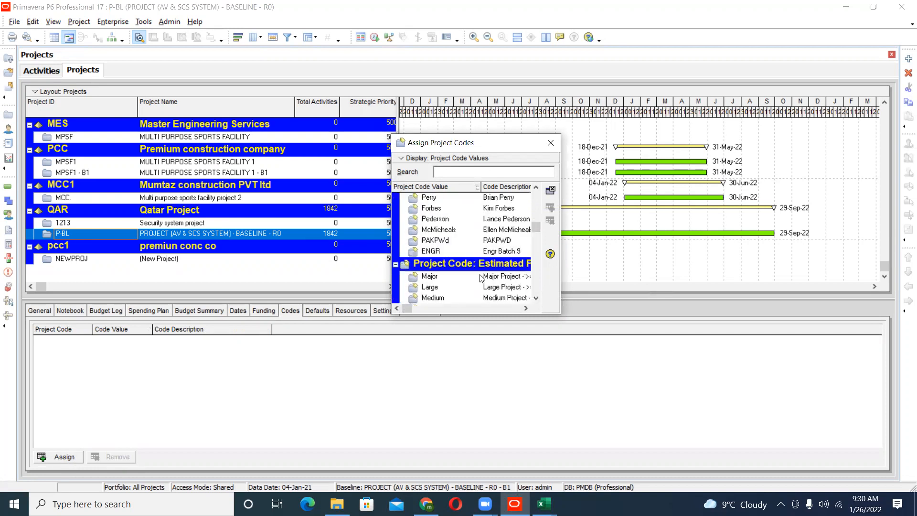
pyautogui.scroll(-6, 481, 278)
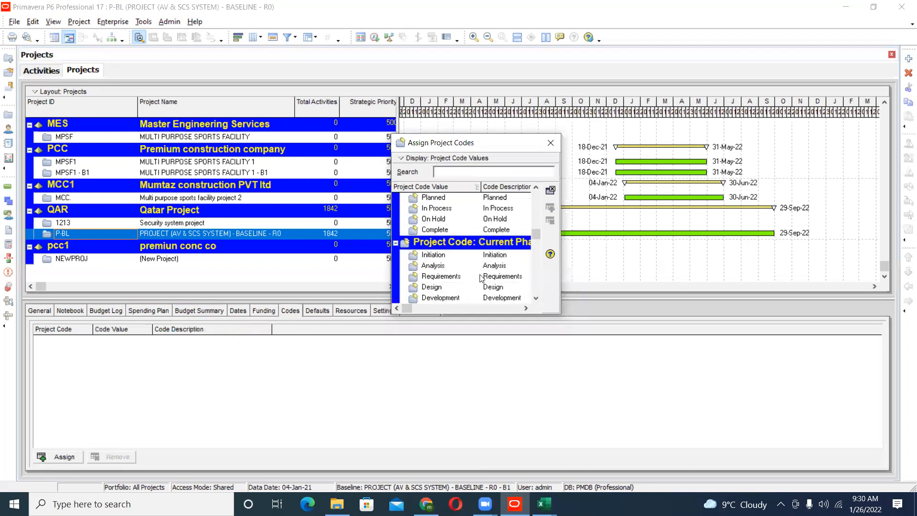
pyautogui.scroll(-1, 481, 278)
pyautogui.click(493, 244)
pyautogui.click(494, 257)
pyautogui.scroll(-4, 498, 269)
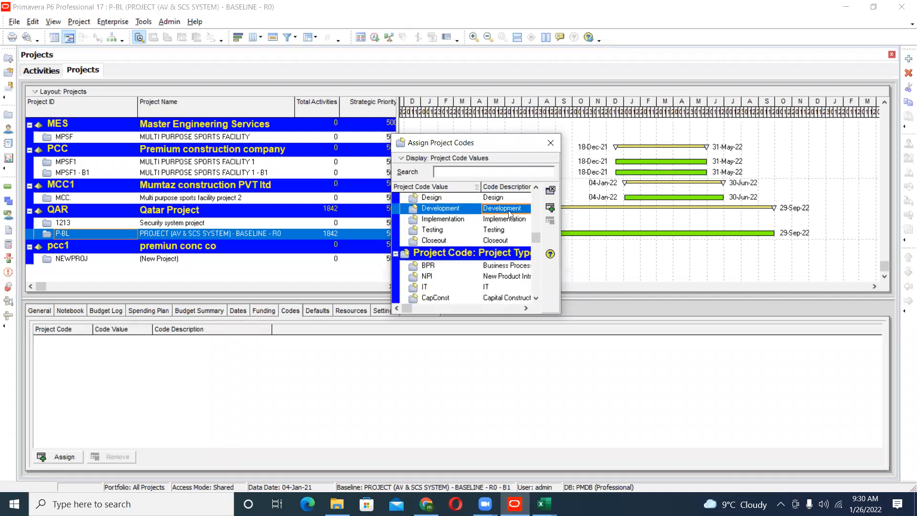
pyautogui.click(551, 143)
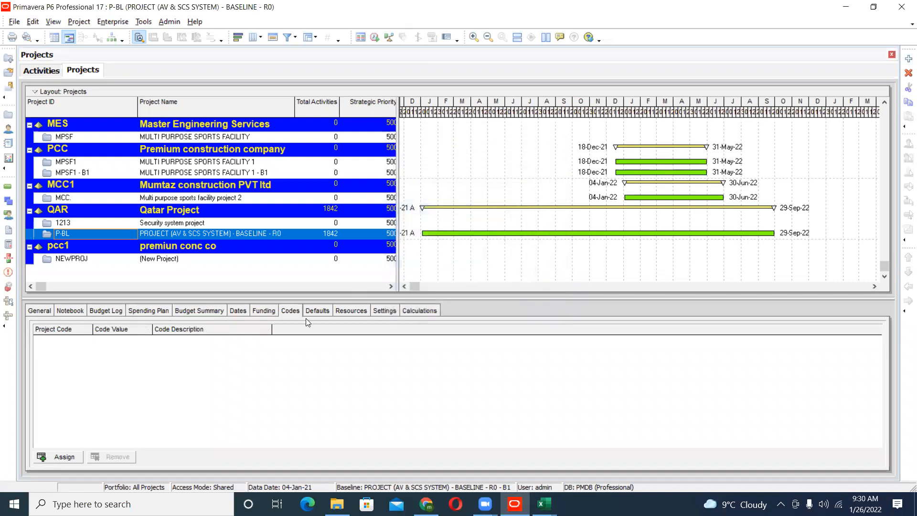
# - In P-BL's defaults for new activities, choose Fixed Duration & Units as the duration type and Duration as the percent complete type
pyautogui.click(316, 312)
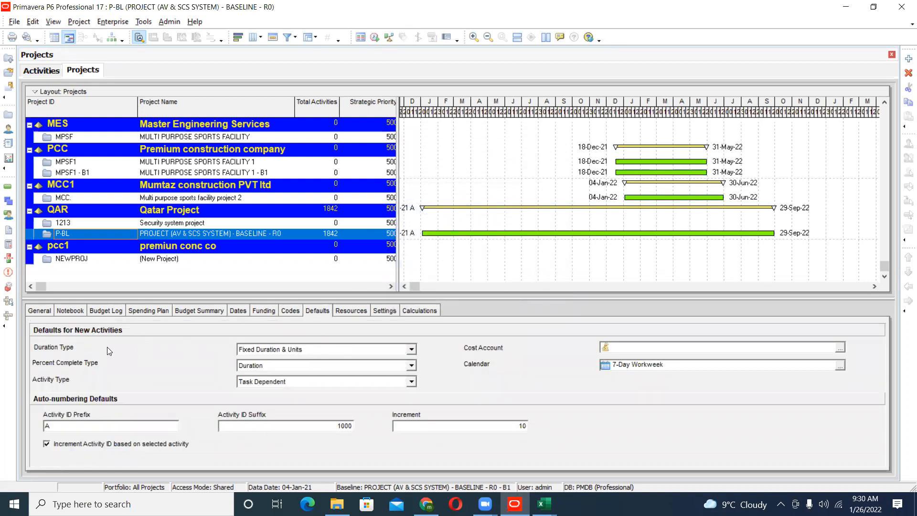
pyautogui.click(261, 350)
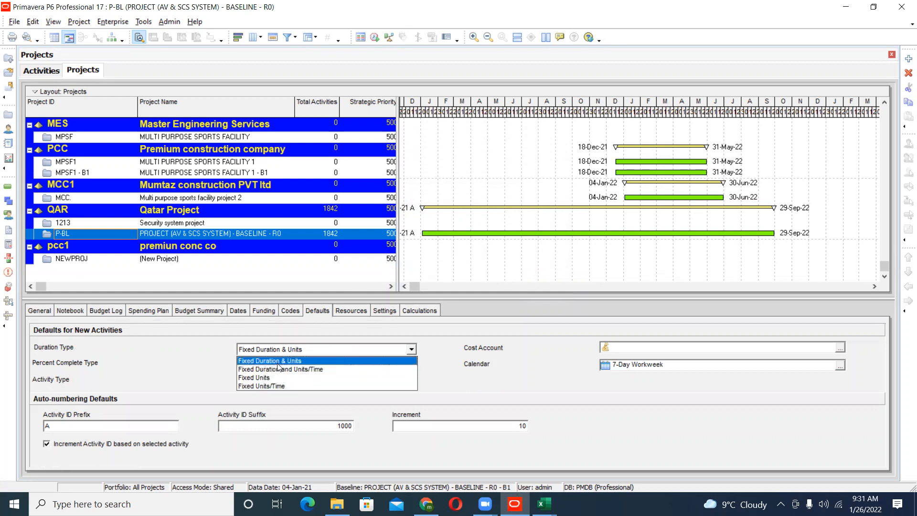
pyautogui.click(279, 360)
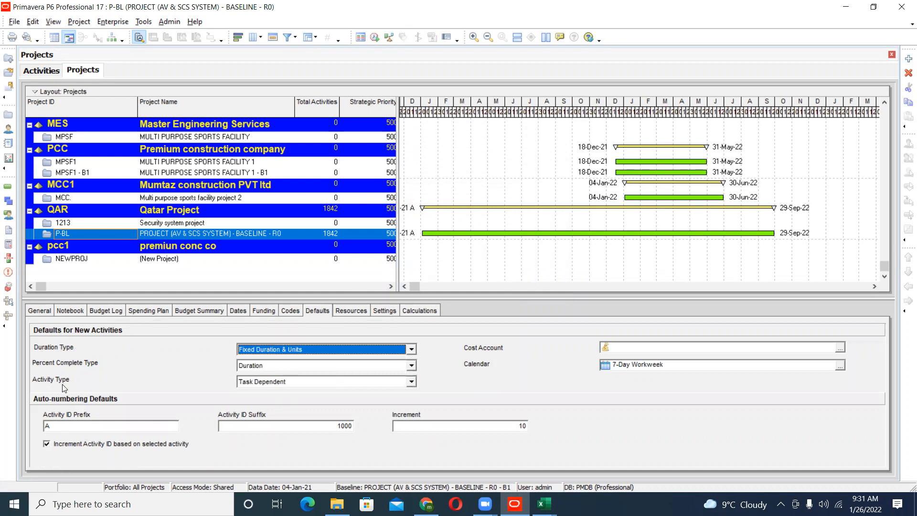
pyautogui.click(330, 366)
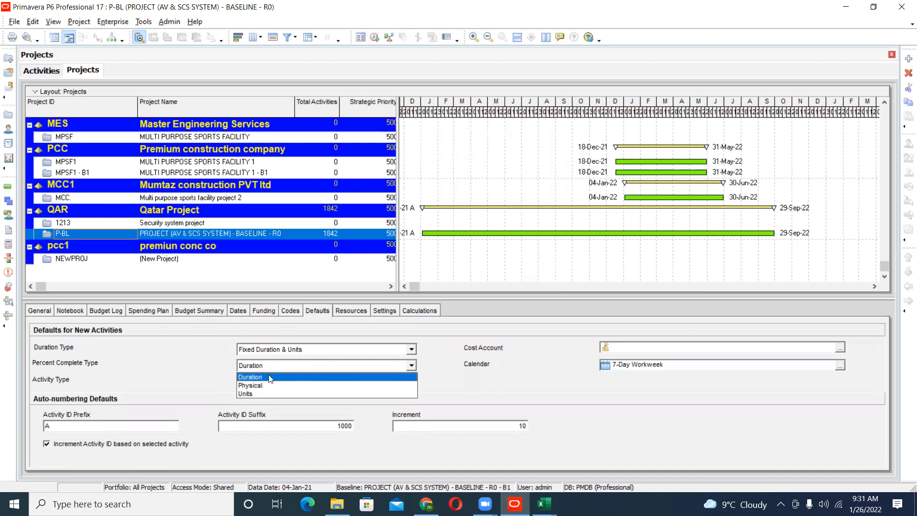
pyautogui.click(271, 378)
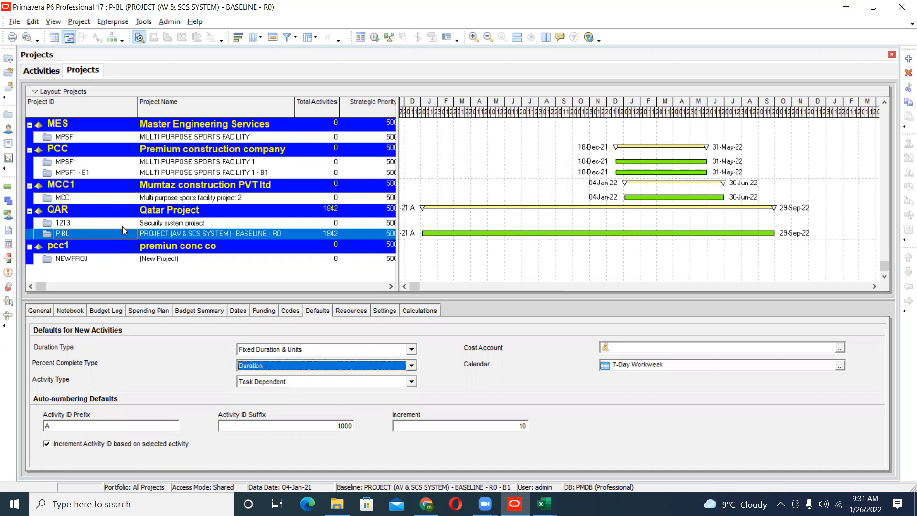
# - Inspect the detailed and total work hours per day of the global Corporate - Standard Full Time calendar, and close it without changes
pyautogui.click(115, 18)
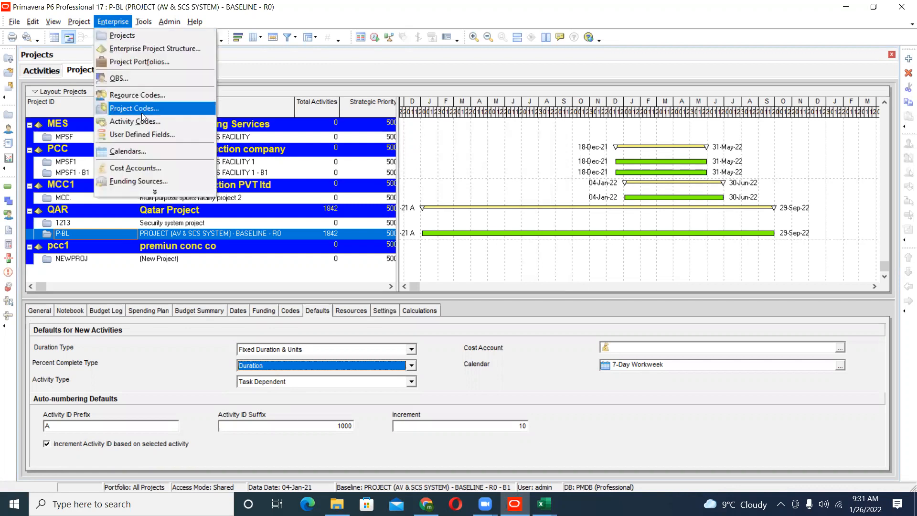
pyautogui.click(142, 151)
pyautogui.moveTo(453, 134); pyautogui.dragTo(447, 143)
pyautogui.click(564, 244)
pyautogui.click(467, 142)
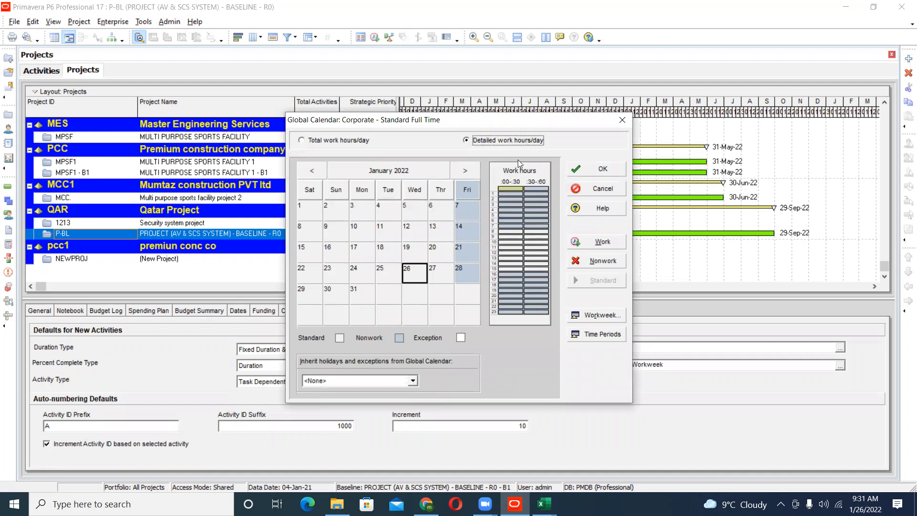
pyautogui.click(510, 253)
pyautogui.click(335, 140)
pyautogui.click(592, 191)
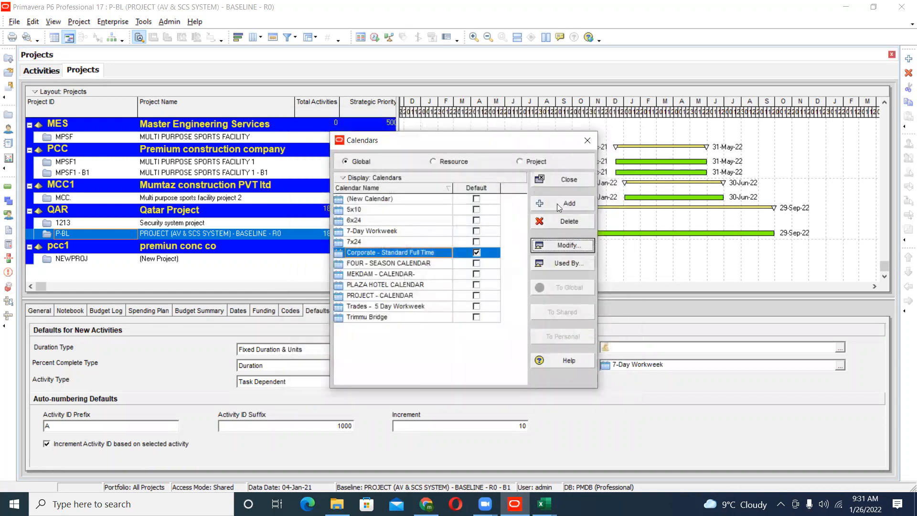
pyautogui.click(566, 184)
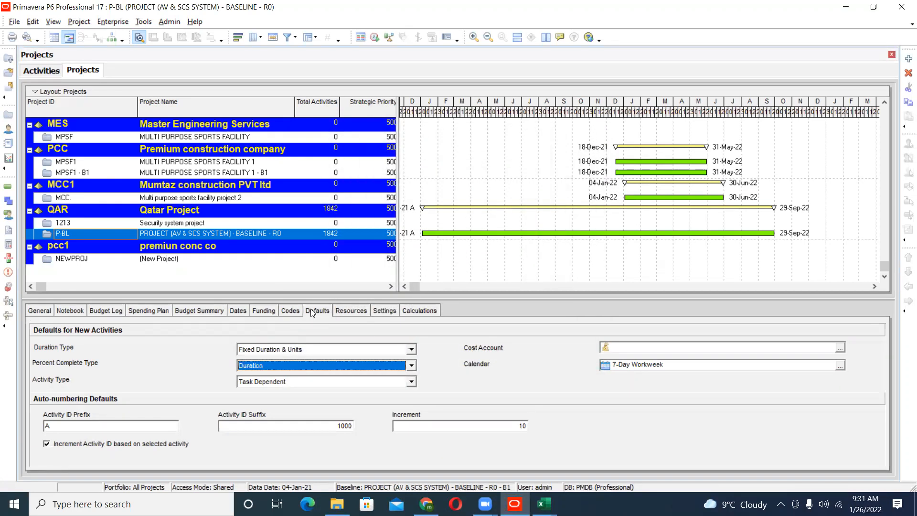
# - In P-BL's resource assignment defaults, choose Standard Rate as the rate type for new assignments
pyautogui.click(358, 312)
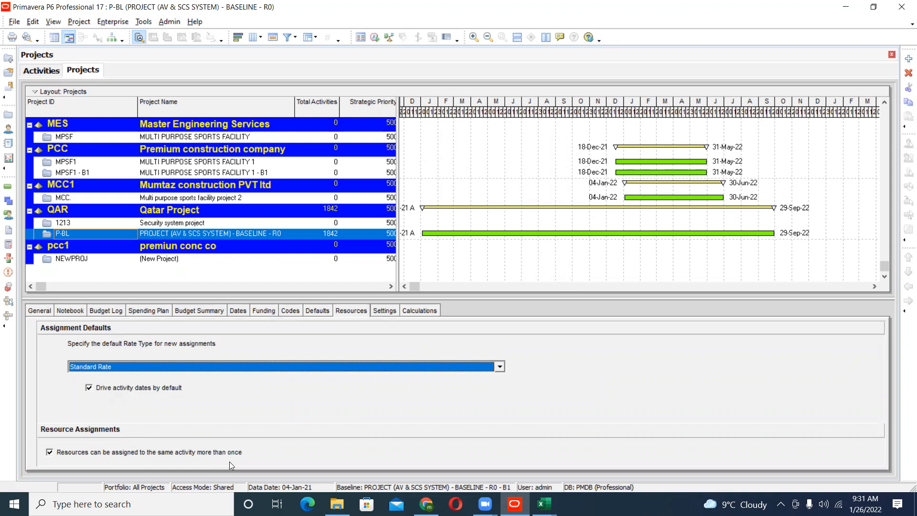
pyautogui.click(286, 367)
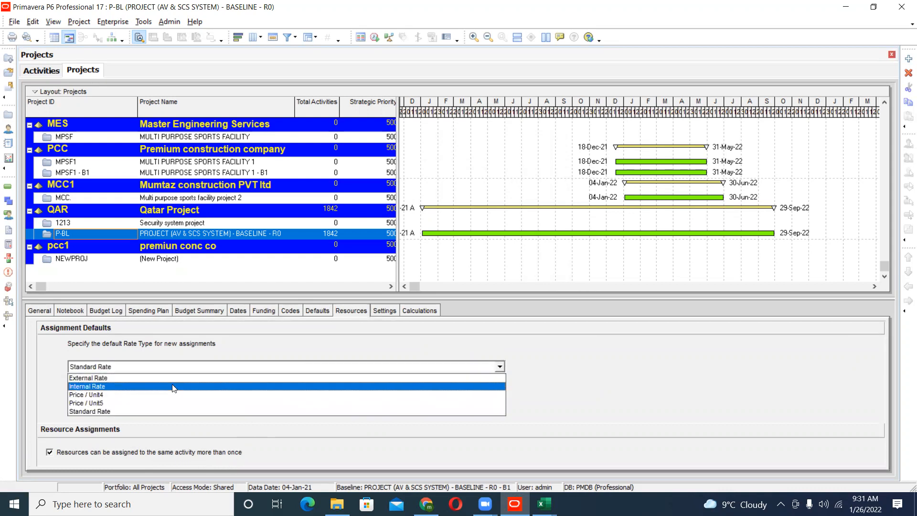
pyautogui.click(161, 410)
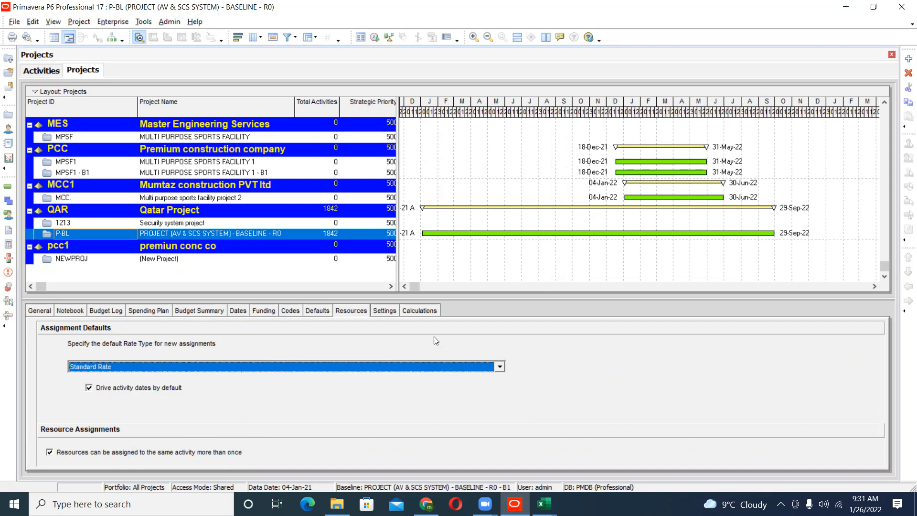
# - In P-BL's project settings, start the fiscal year on the 1st day of January
pyautogui.click(391, 311)
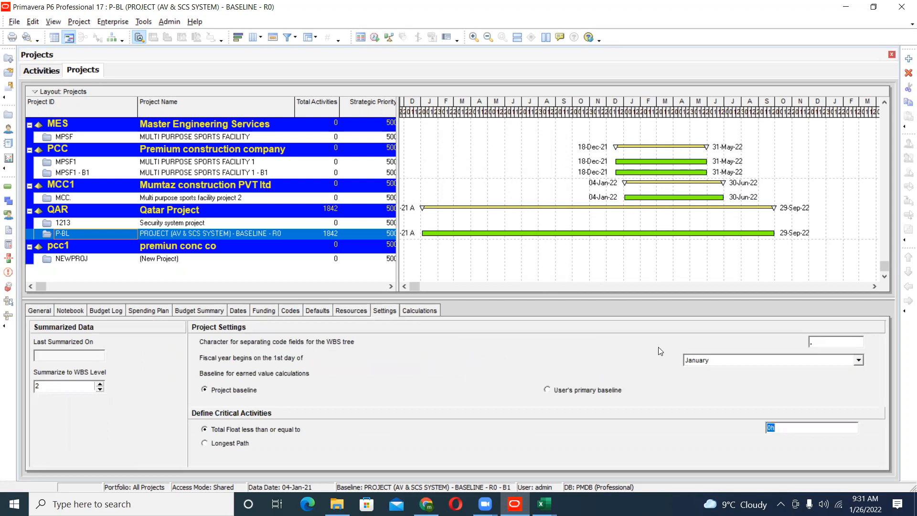
pyautogui.click(717, 361)
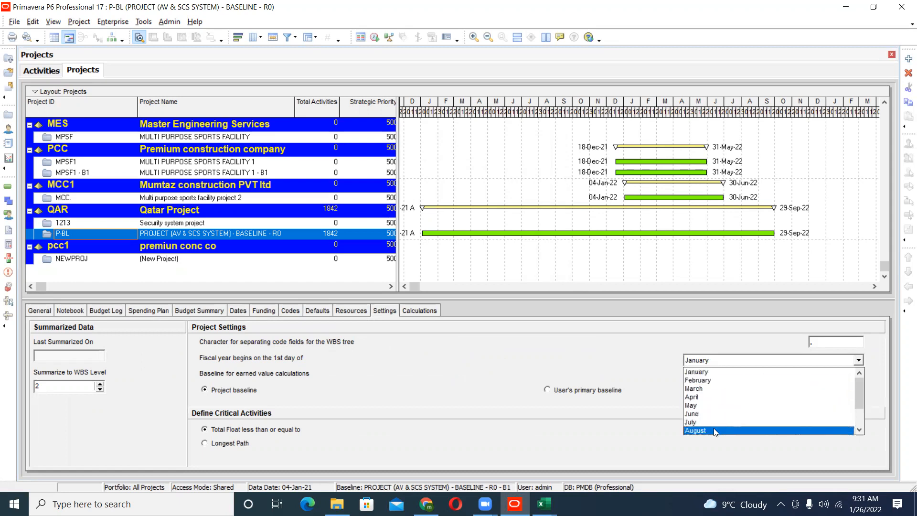
pyautogui.click(713, 372)
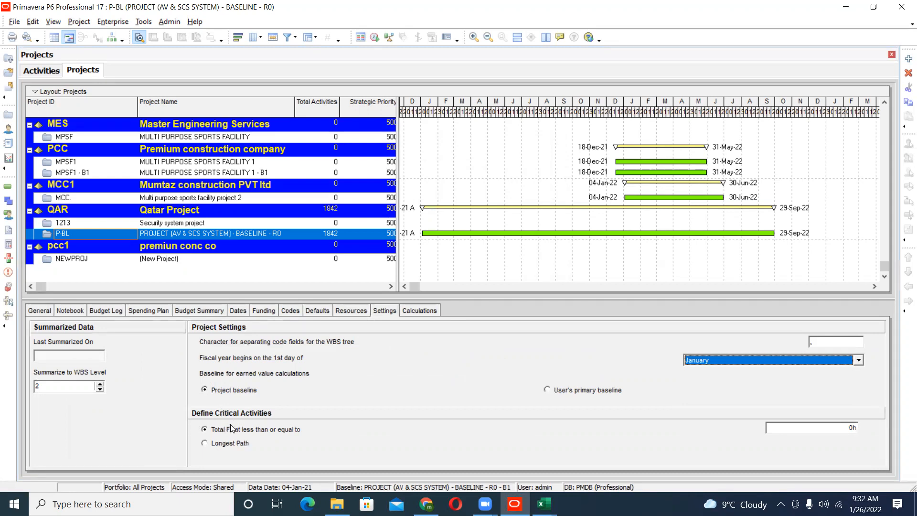
# - Define P-BL's critical activities by Total Float less than or equal to 0h, and show the project's calculation options
pyautogui.click(205, 429)
pyautogui.click(784, 428)
pyautogui.moveTo(803, 425); pyautogui.dragTo(660, 429)
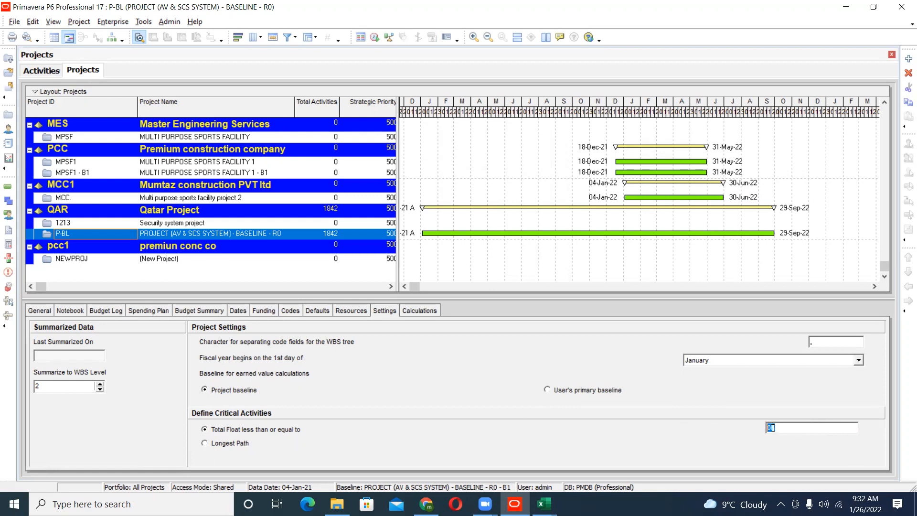
pyautogui.click(421, 311)
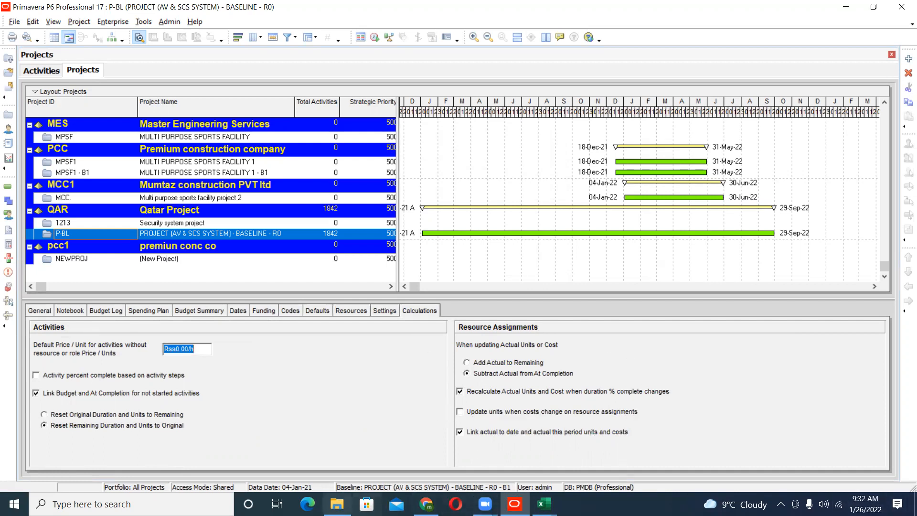
# - Switch to File Explorer and open the complete primavera formula's PDF from the Primaver activity formula and notes folder on Data 1 (D:)
pyautogui.click(337, 503)
pyautogui.click(11, 94)
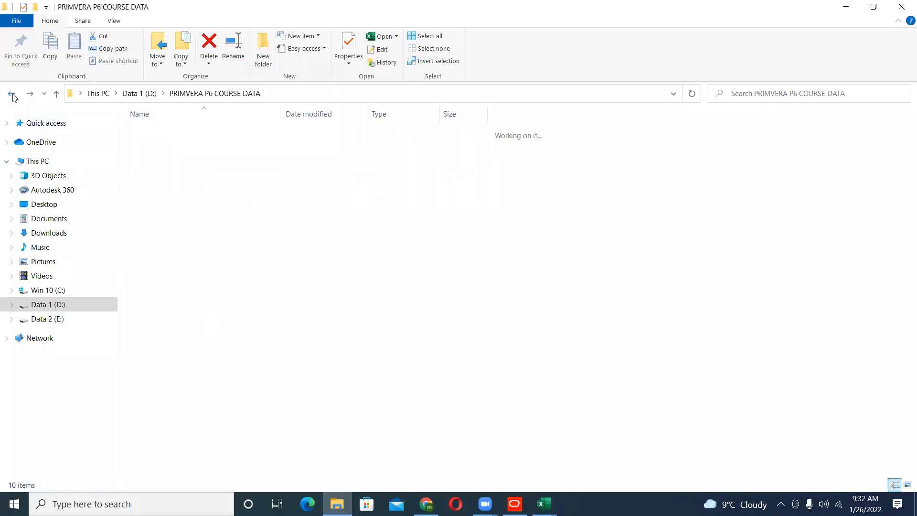
pyautogui.click(11, 94)
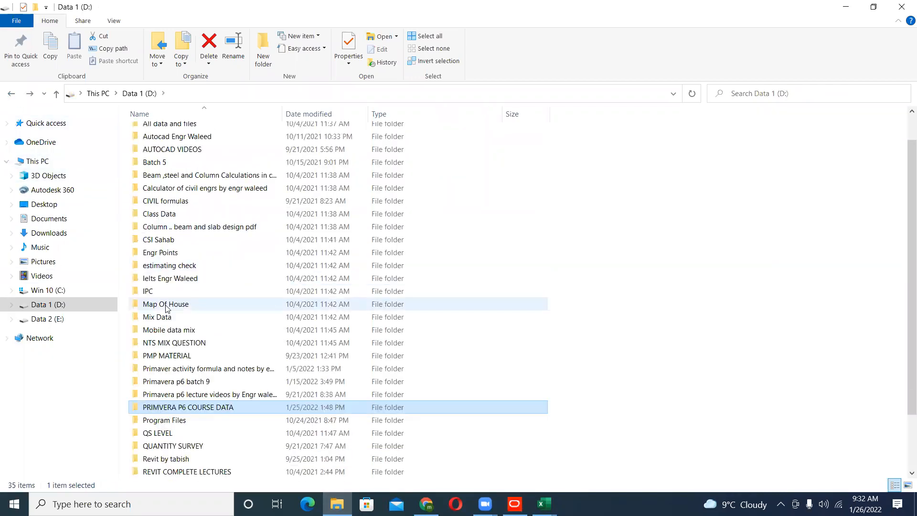
pyautogui.doubleClick(220, 369)
pyautogui.doubleClick(194, 137)
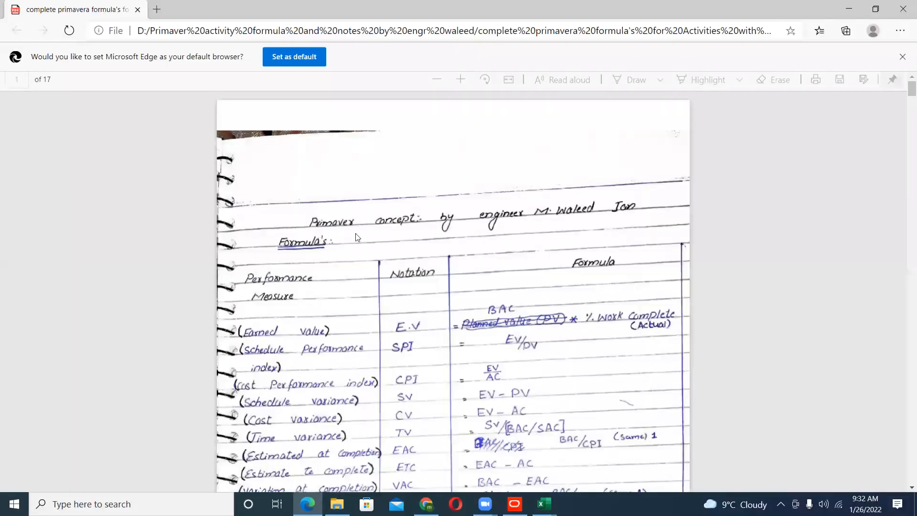
# - Read through the handwritten earned value formulas, term definitions and performance index notes up to Example 2 in the formula PDF
pyautogui.click(461, 83)
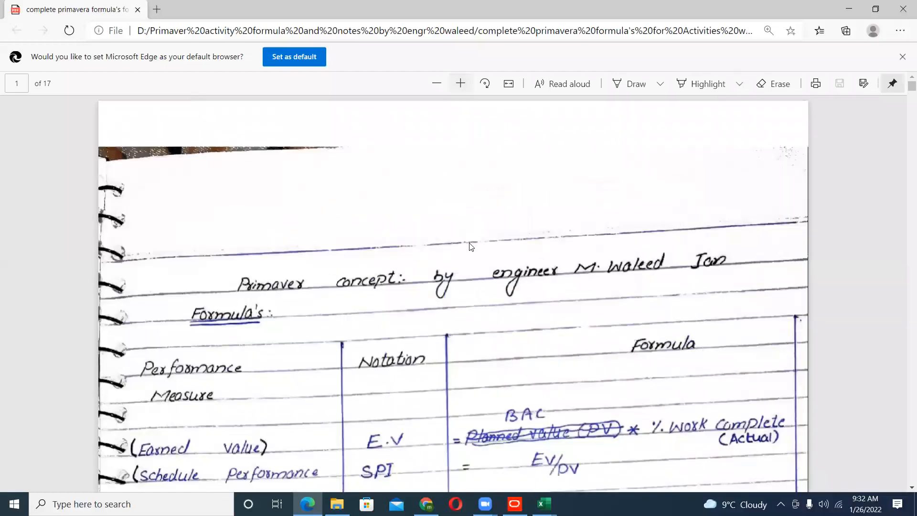
pyautogui.scroll(-5, 473, 253)
pyautogui.scroll(-3, 473, 256)
pyautogui.click(436, 83)
pyautogui.click(437, 84)
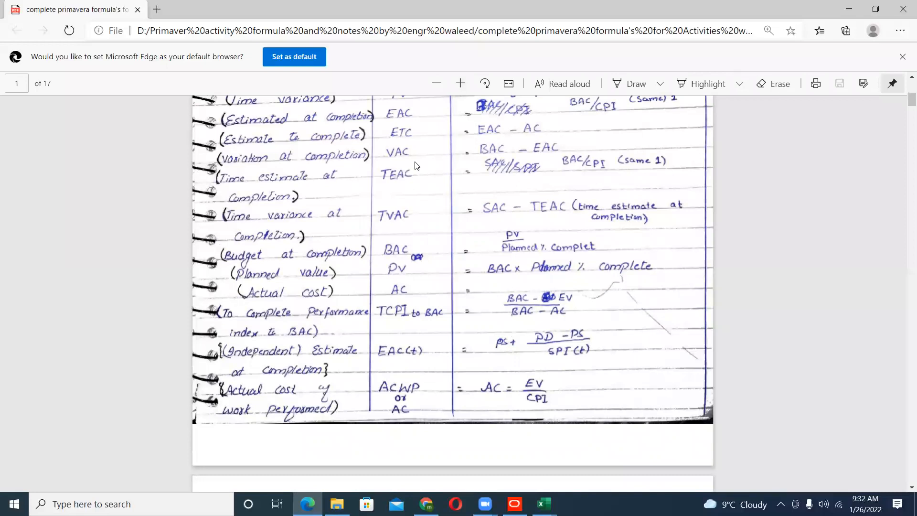
pyautogui.scroll(-6, 406, 200)
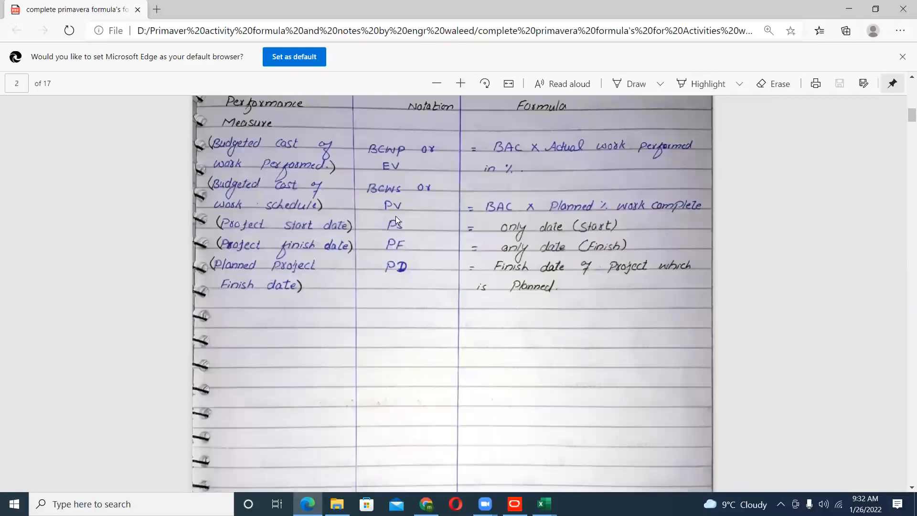
pyautogui.scroll(-10, 300, 247)
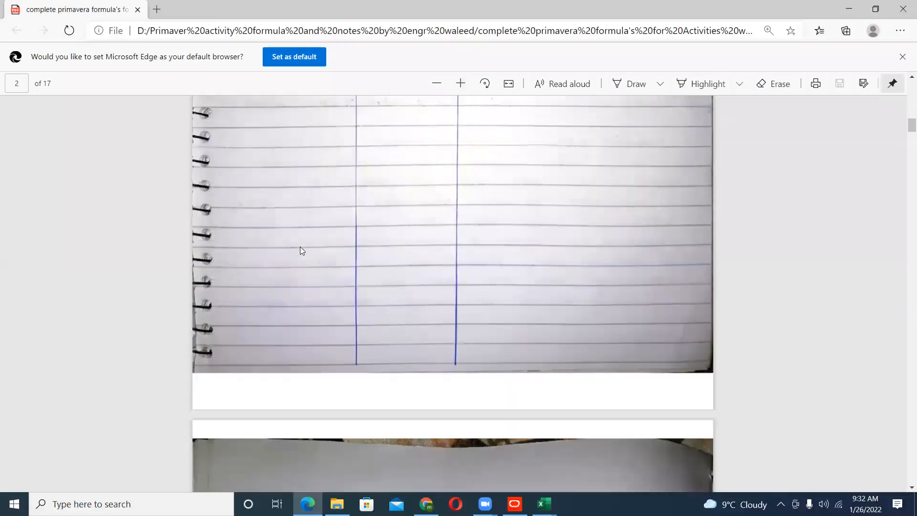
pyautogui.scroll(-15, 275, 253)
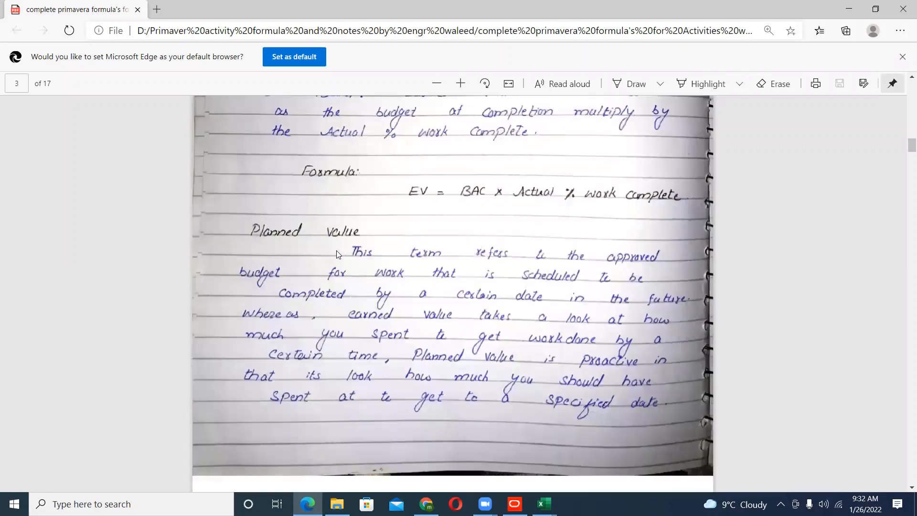
pyautogui.scroll(-15, 327, 361)
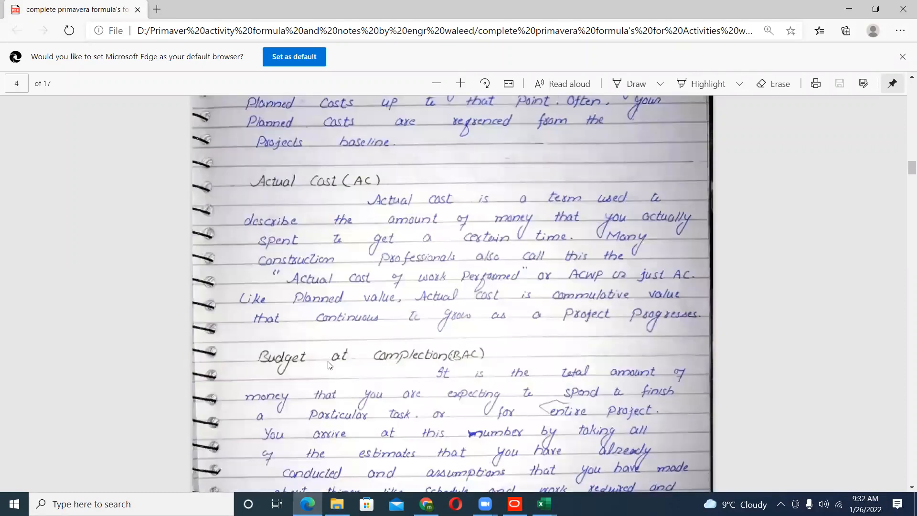
pyautogui.scroll(-15, 359, 290)
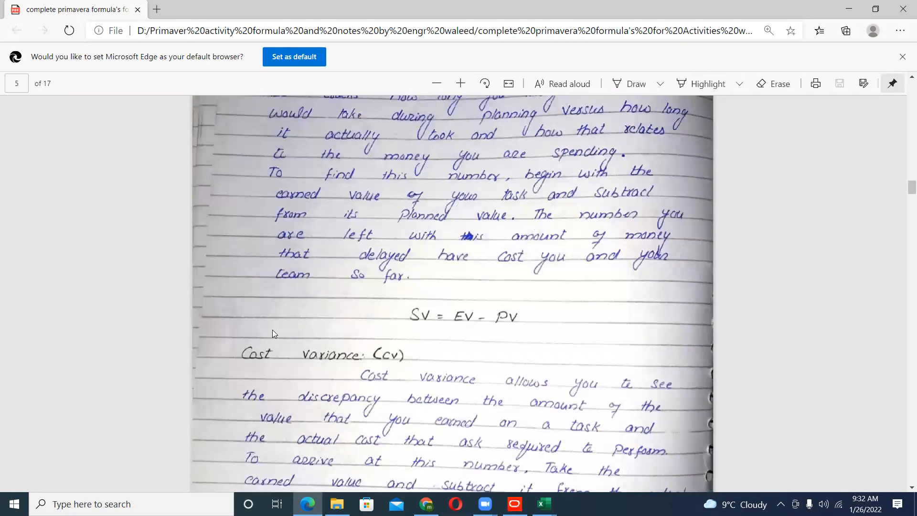
pyautogui.scroll(-4, 287, 289)
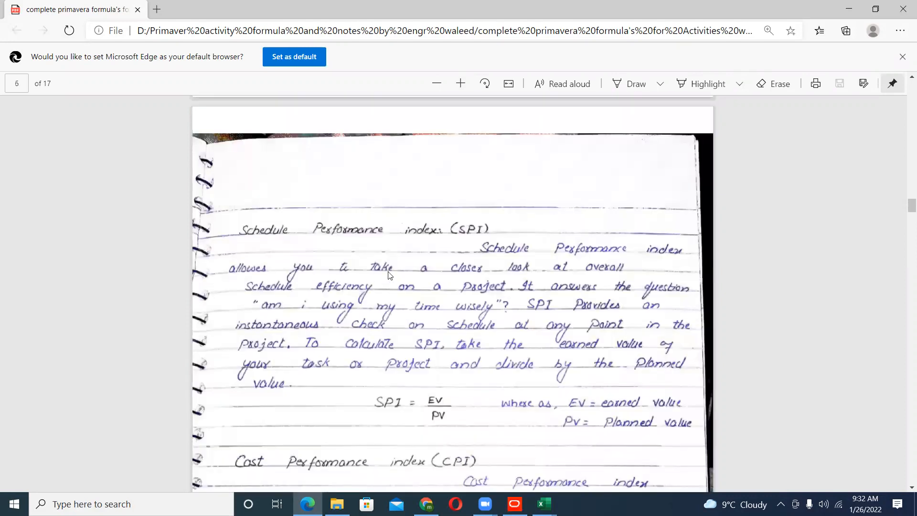
pyautogui.scroll(-15, 410, 294)
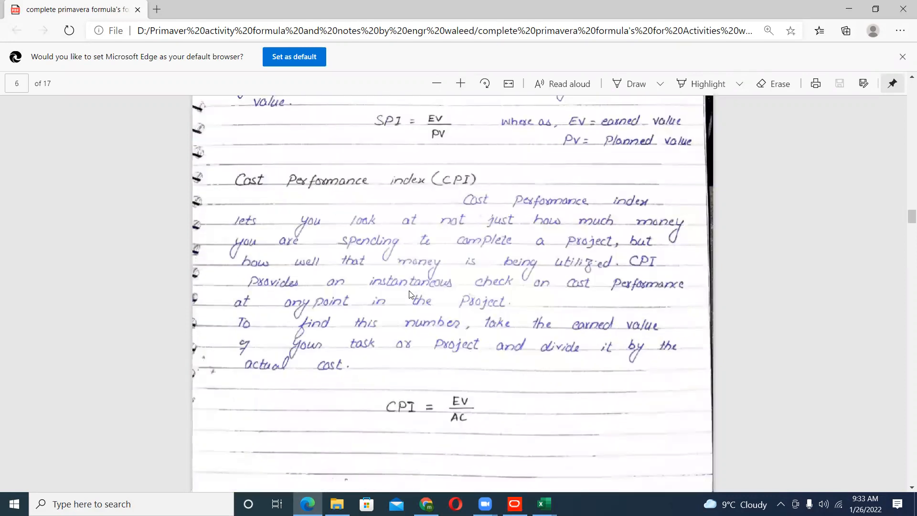
pyautogui.scroll(-7, 323, 258)
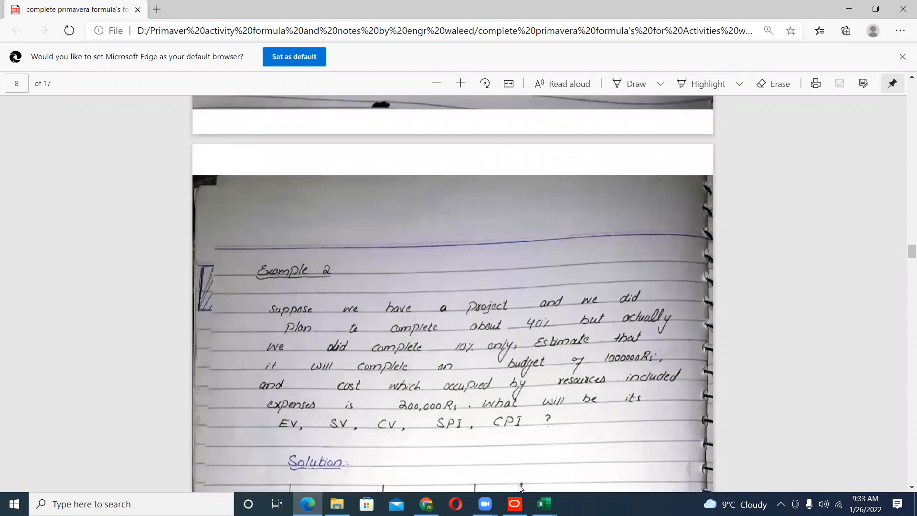
# - Switch to Primavera P6, show P-BL's WBS and search it for "procurement"
pyautogui.click(515, 504)
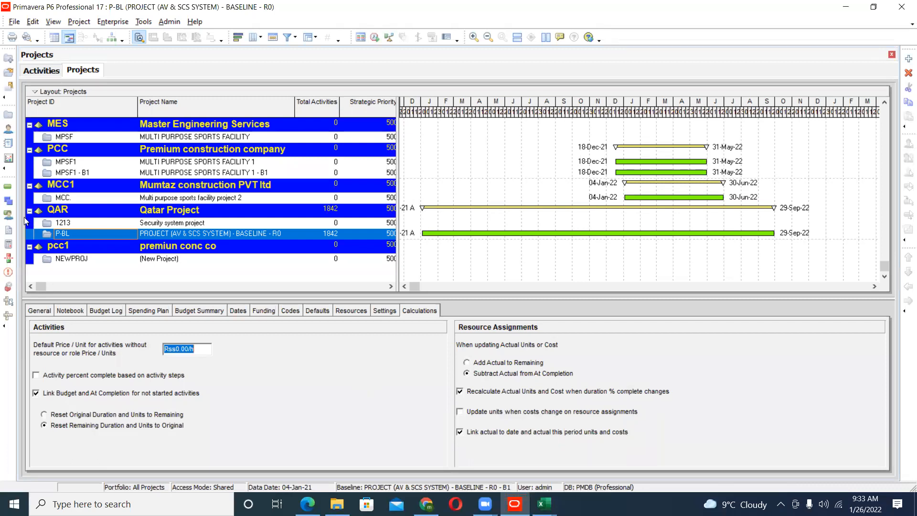
pyautogui.click(8, 200)
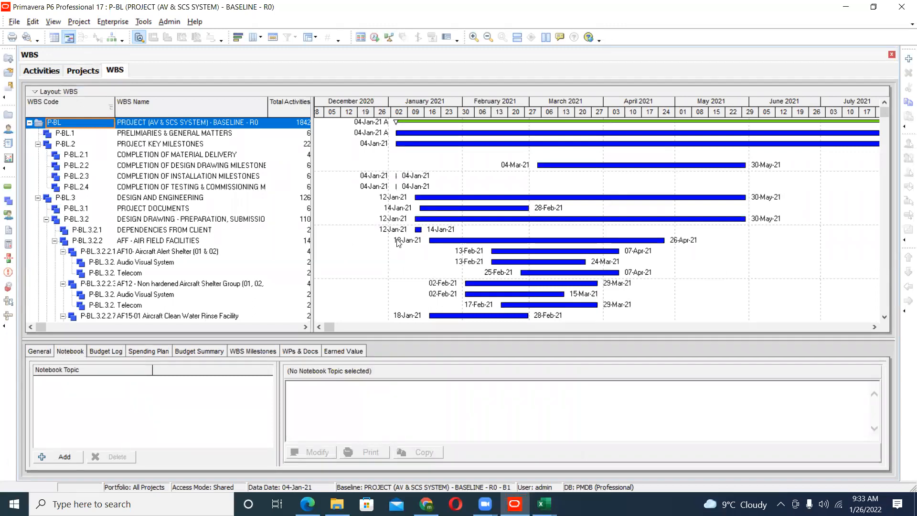
pyautogui.hotkey('ctrl', 'f')
pyautogui.write('pro')
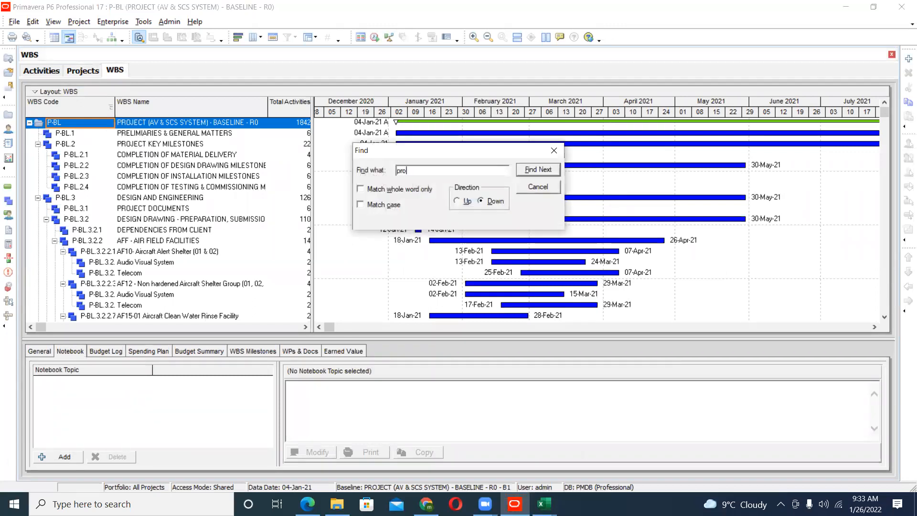
pyautogui.write('curement')
pyautogui.press('Return')
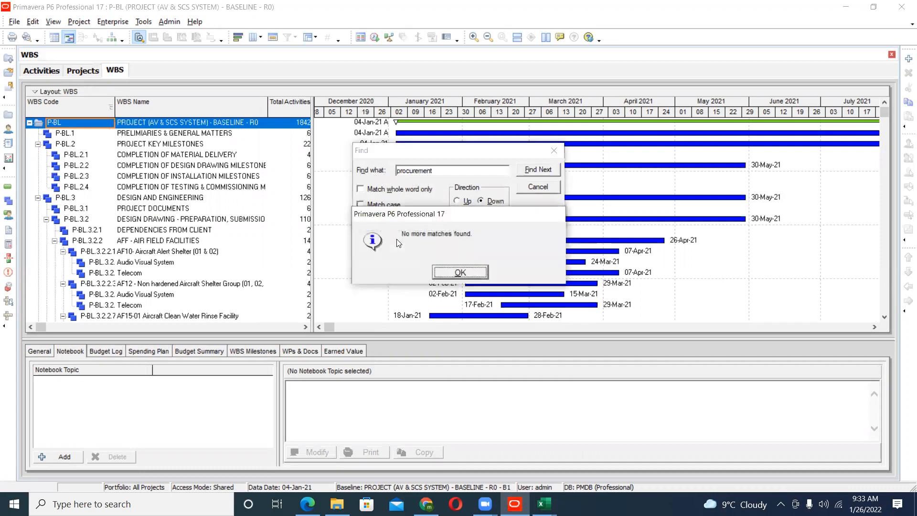
pyautogui.click(466, 272)
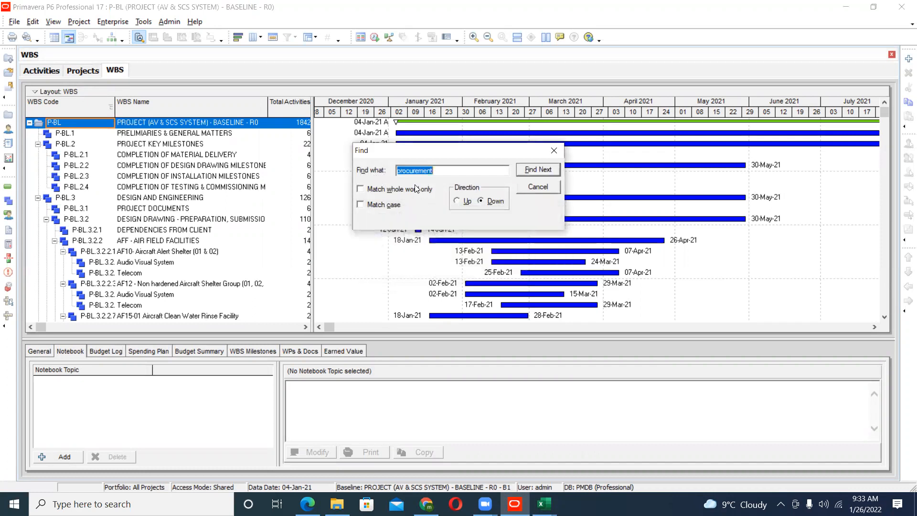
# - Search P-BL's WBS for "precument" and close the search
pyautogui.write('precum')
pyautogui.press('Return')
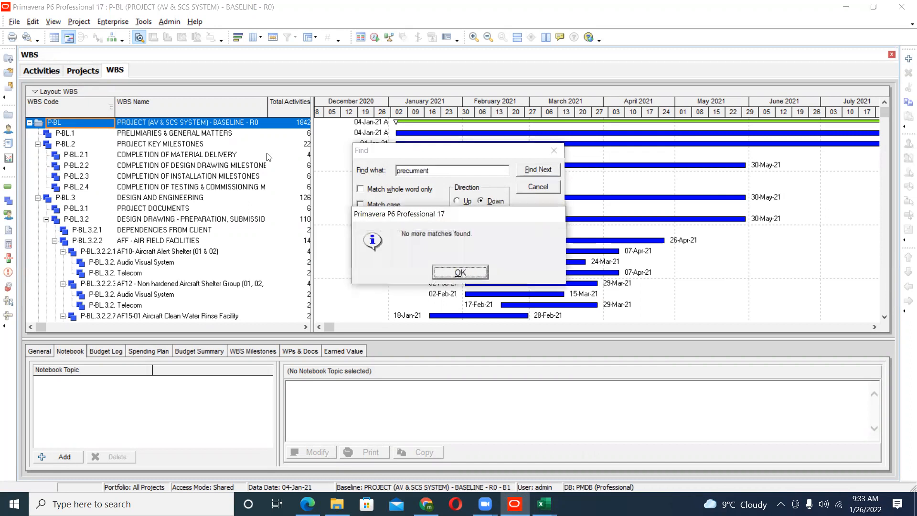
pyautogui.click(467, 271)
pyautogui.click(528, 188)
# - Look through the WBS below the design drawing element and select Telecom under SQ07-01 Squadron Life Center
pyautogui.click(211, 219)
pyautogui.scroll(-2, 217, 201)
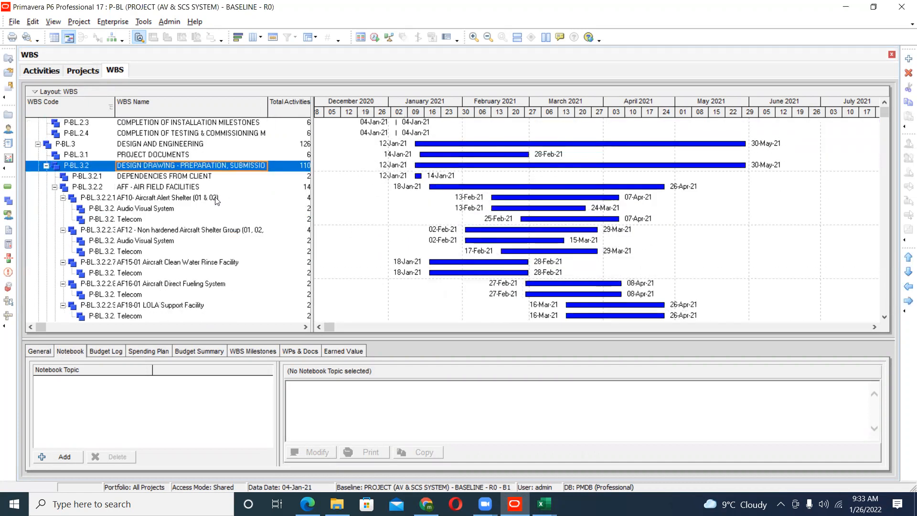
pyautogui.scroll(-6, 217, 201)
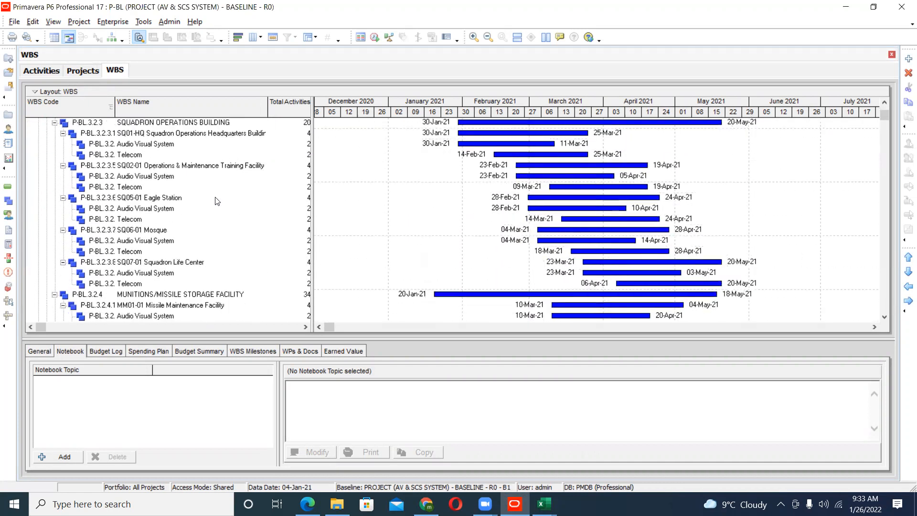
pyautogui.scroll(-1, 218, 201)
pyautogui.click(183, 275)
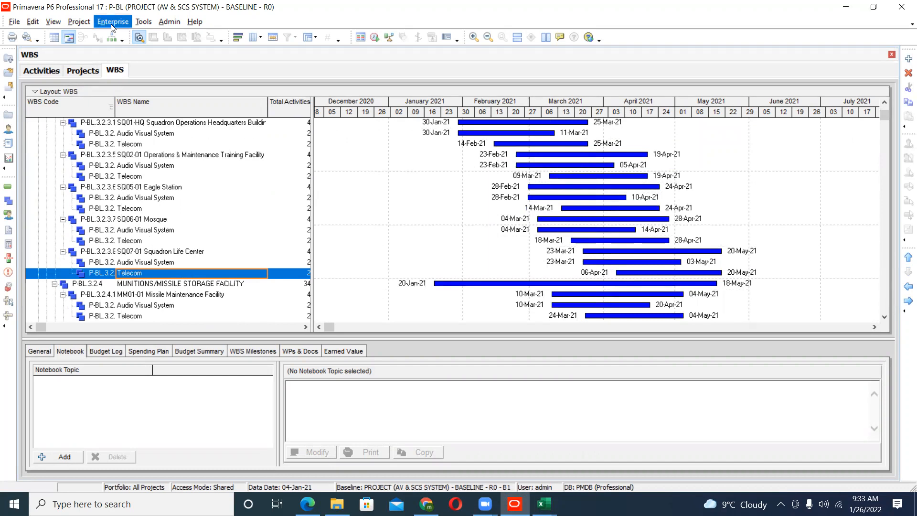
# - Display P-BL's WBS as a chart, enlarge it until codes and names are readable, and examine its branches
pyautogui.click(113, 37)
pyautogui.click(474, 37)
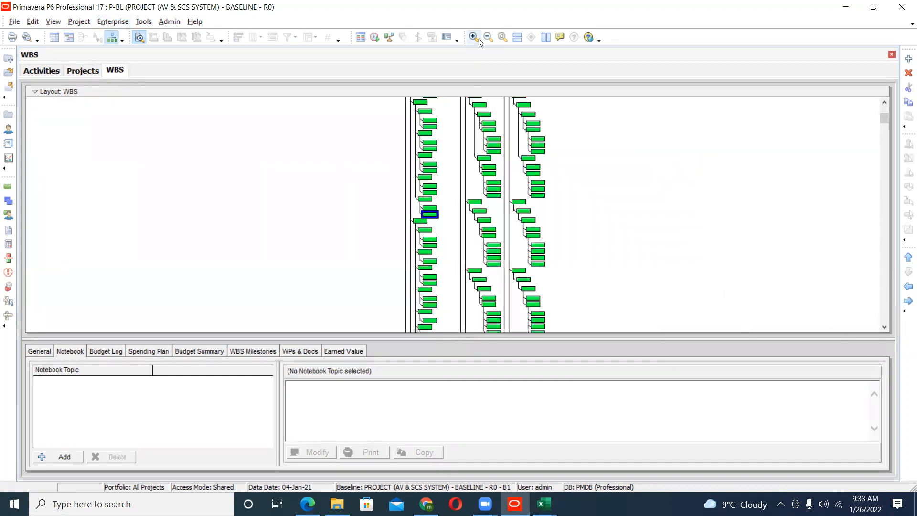
pyautogui.click(474, 38)
pyautogui.scroll(5, 523, 290)
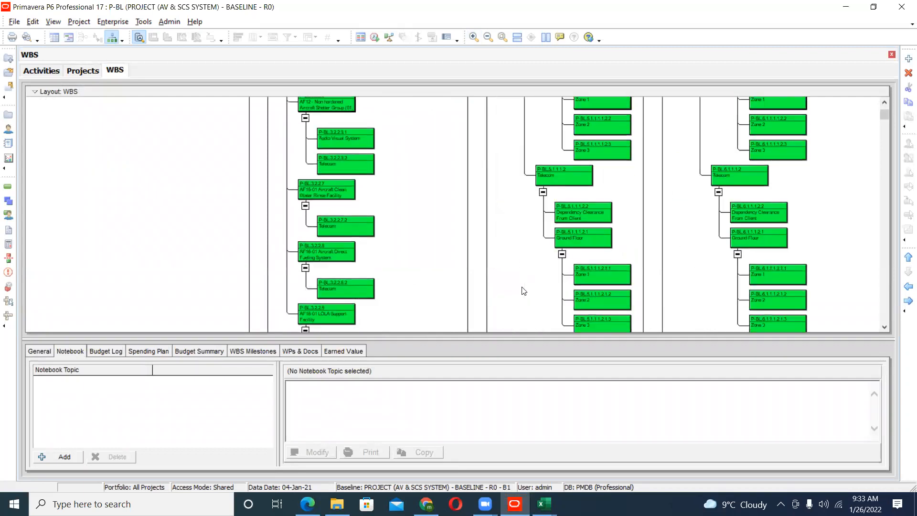
pyautogui.scroll(6, 524, 291)
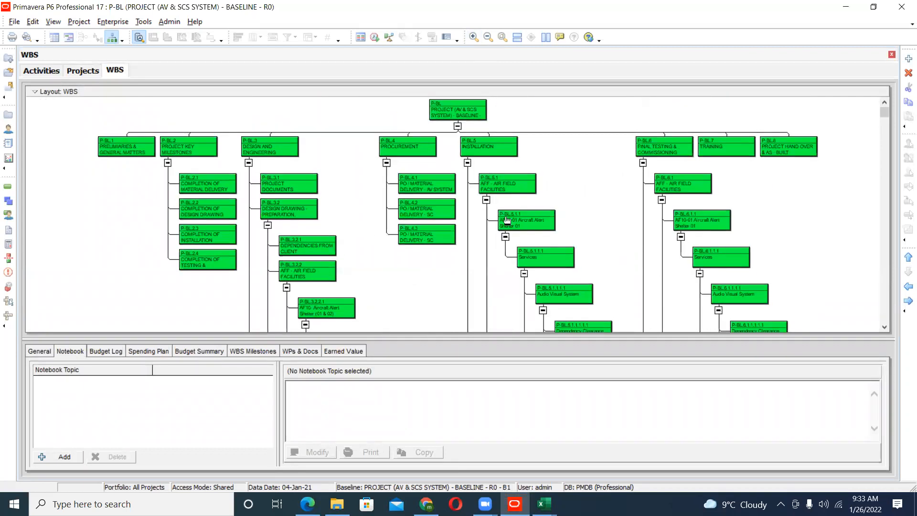
pyautogui.click(474, 37)
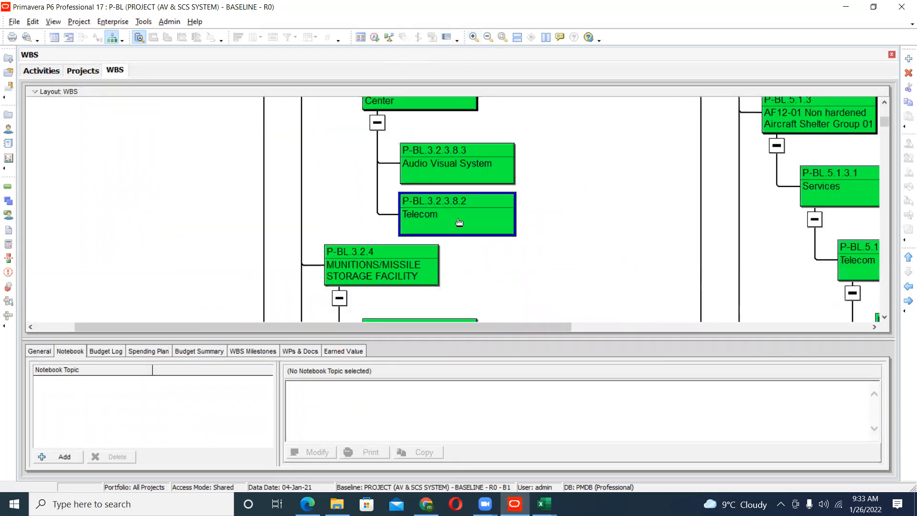
pyautogui.scroll(3, 459, 221)
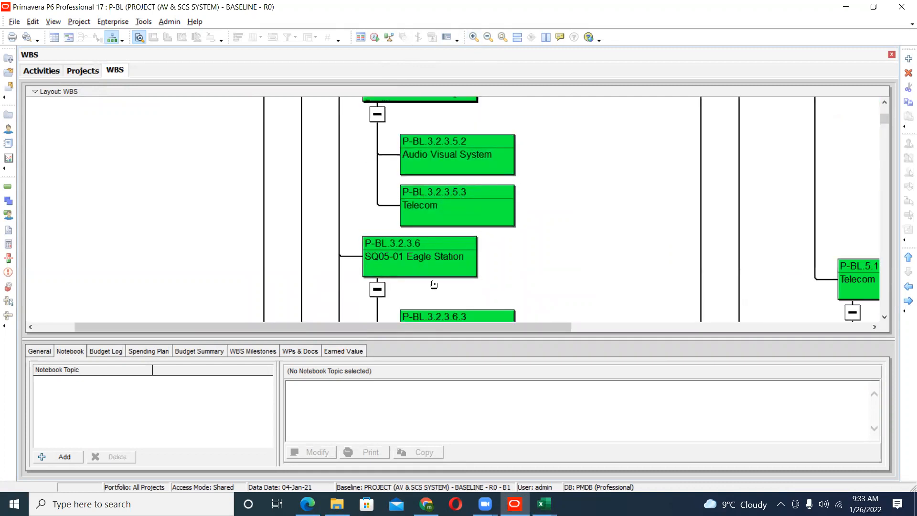
pyautogui.scroll(3, 435, 287)
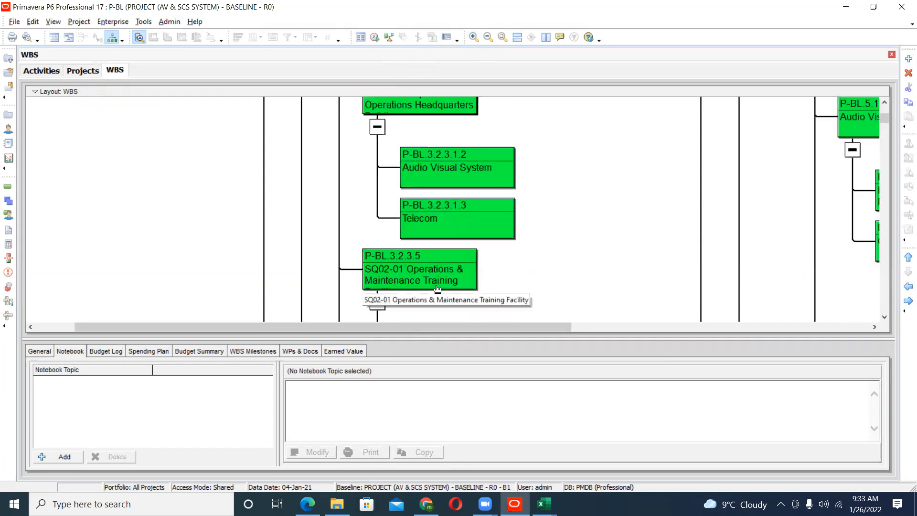
pyautogui.scroll(6, 437, 287)
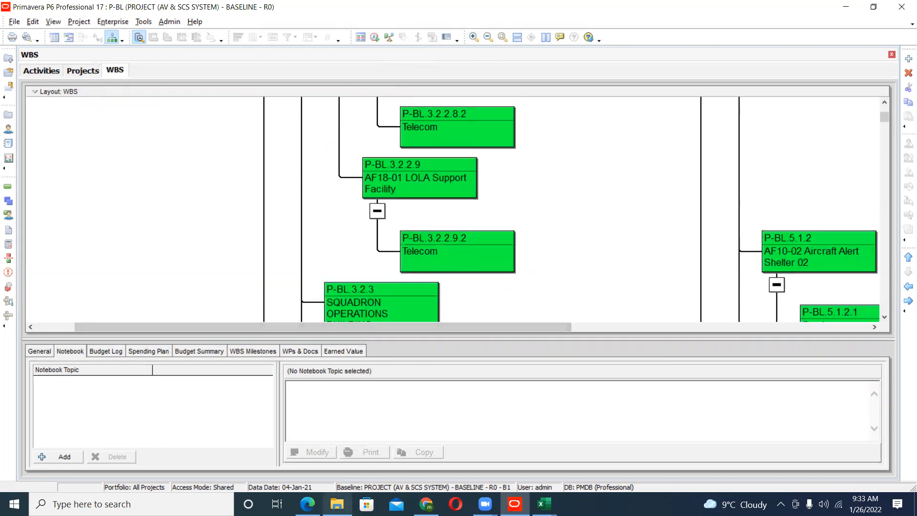
# - Switch to File Explorer and open the NETWORK OF STAFF PDF from the projects folder in PRIMVERA P6 COURSE DATA on Data 1 (D:)
pyautogui.moveTo(337, 504)
pyautogui.click(334, 432)
pyautogui.click(10, 95)
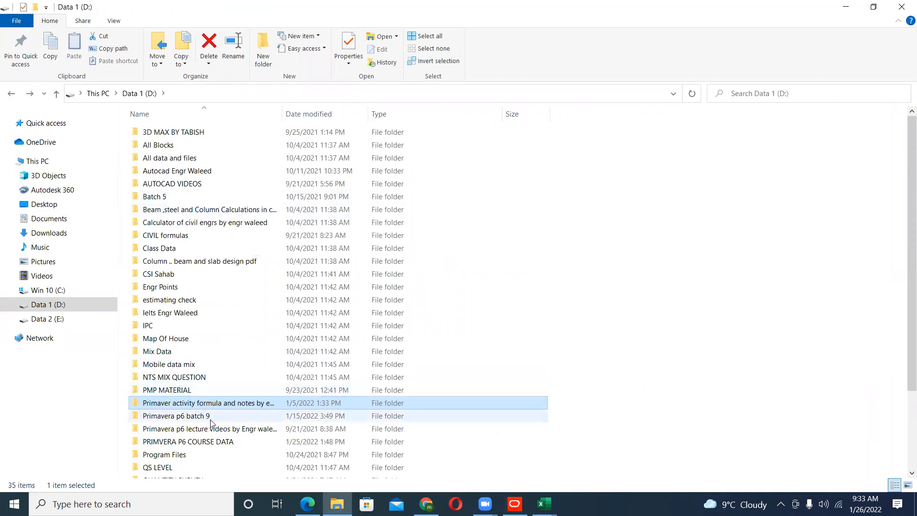
pyautogui.doubleClick(200, 442)
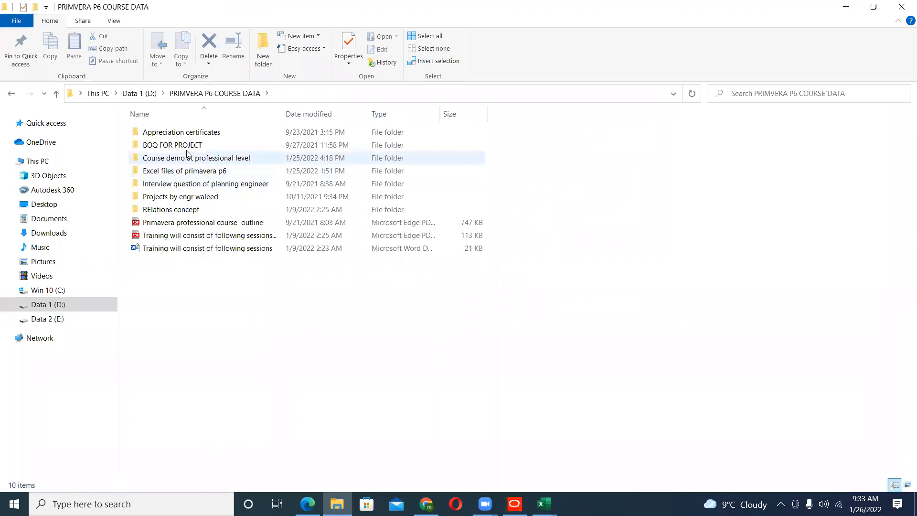
pyautogui.doubleClick(184, 198)
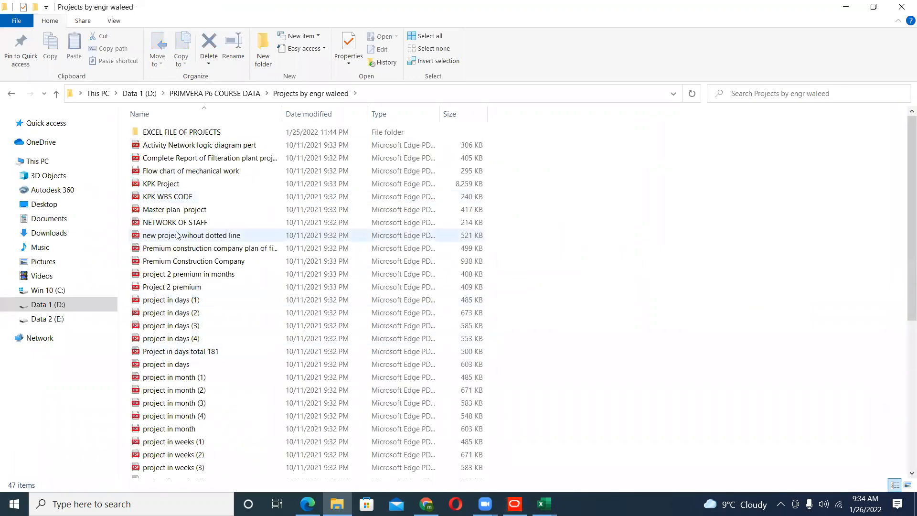
pyautogui.doubleClick(175, 223)
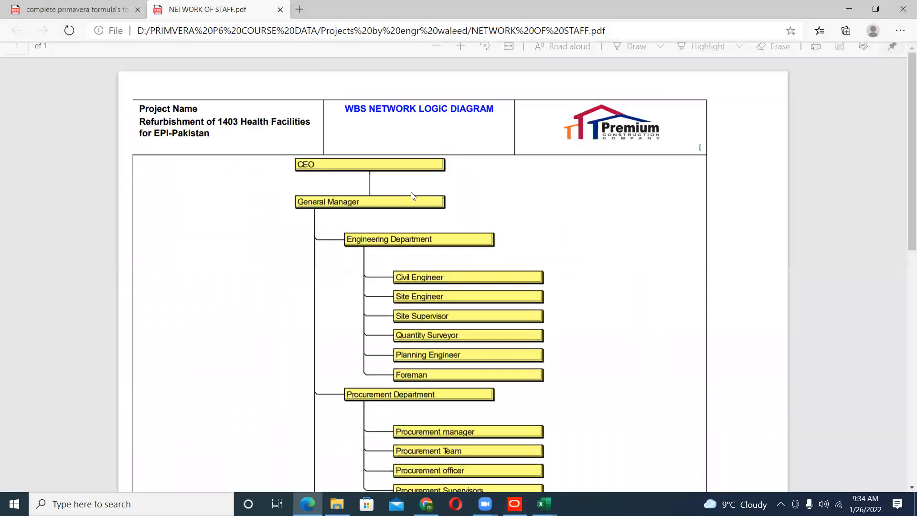
# - Enlarge the WBS network logic diagram and read its staff hierarchy from the CEO down to the Health and Safety Department
pyautogui.scroll(1, 393, 176)
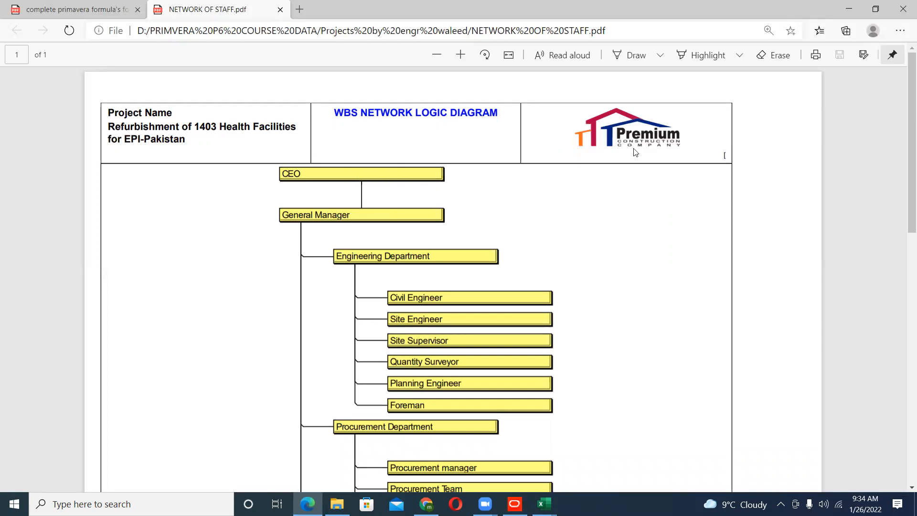
pyautogui.click(461, 56)
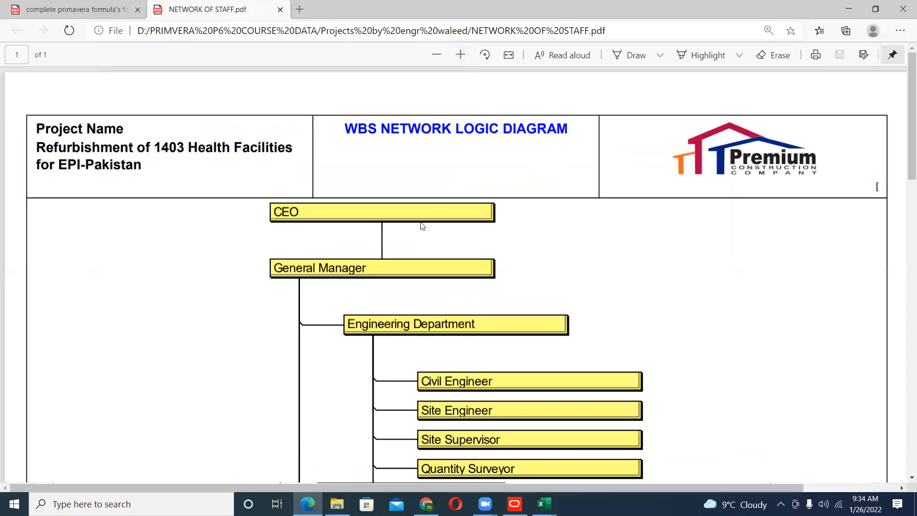
pyautogui.scroll(-1, 544, 204)
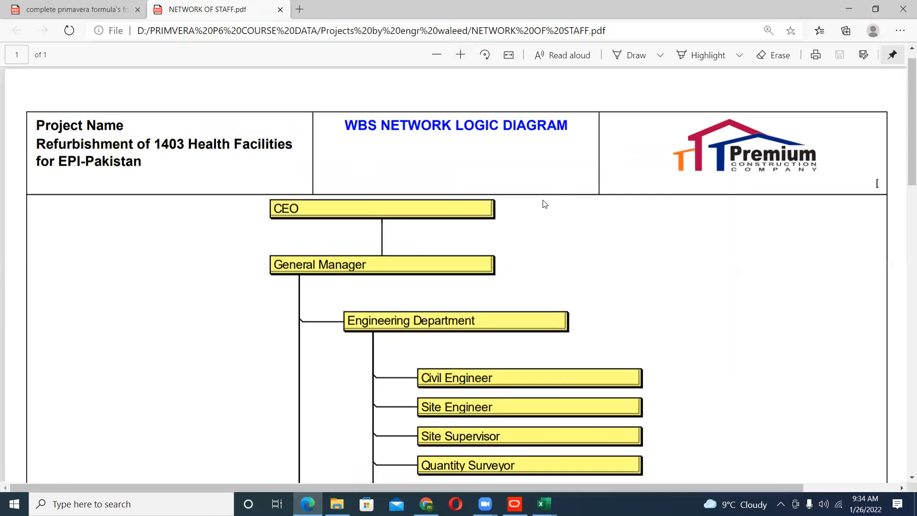
pyautogui.scroll(-3, 311, 157)
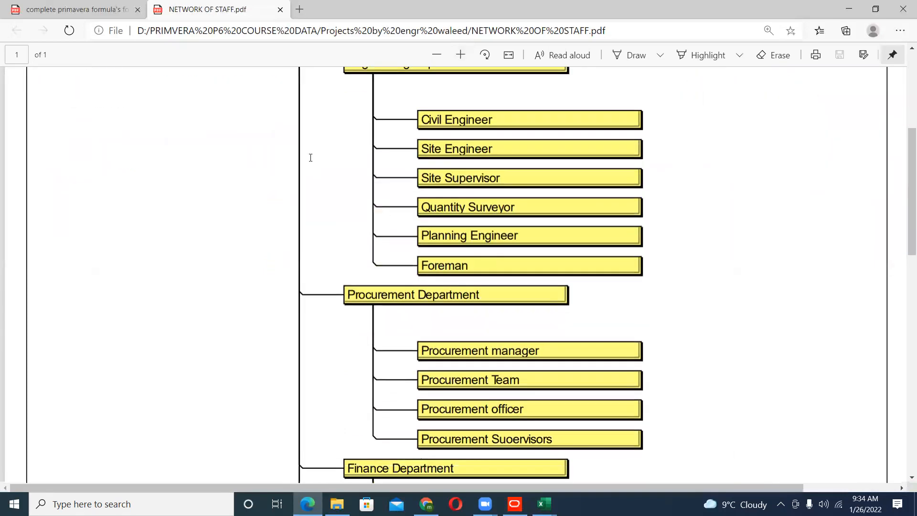
pyautogui.scroll(-11, 404, 259)
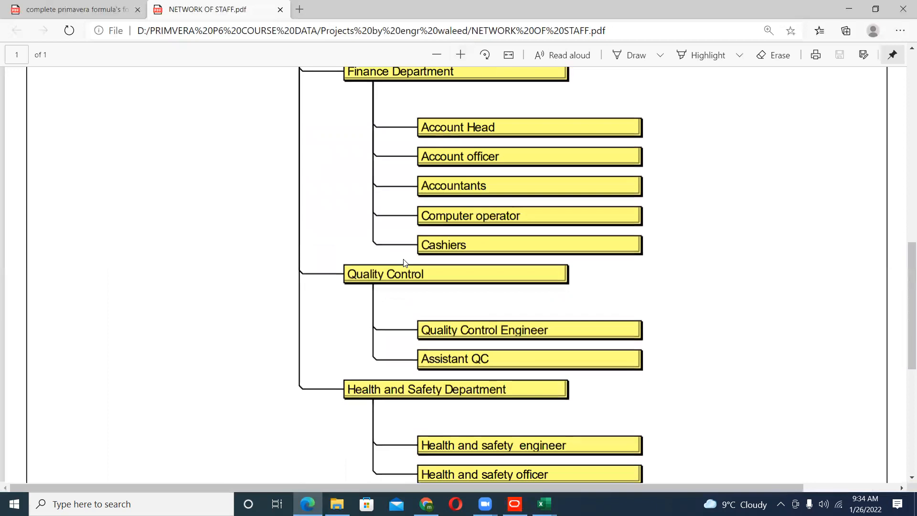
# - Finish reading the staff diagram, switch to Primavera P6 and show the General details of the Award of contract activity
pyautogui.scroll(-1, 403, 264)
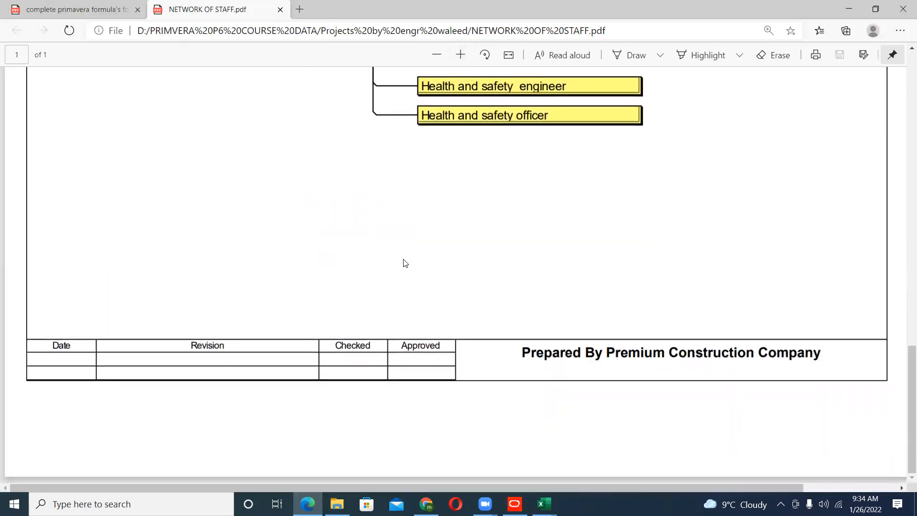
pyautogui.scroll(7, 448, 327)
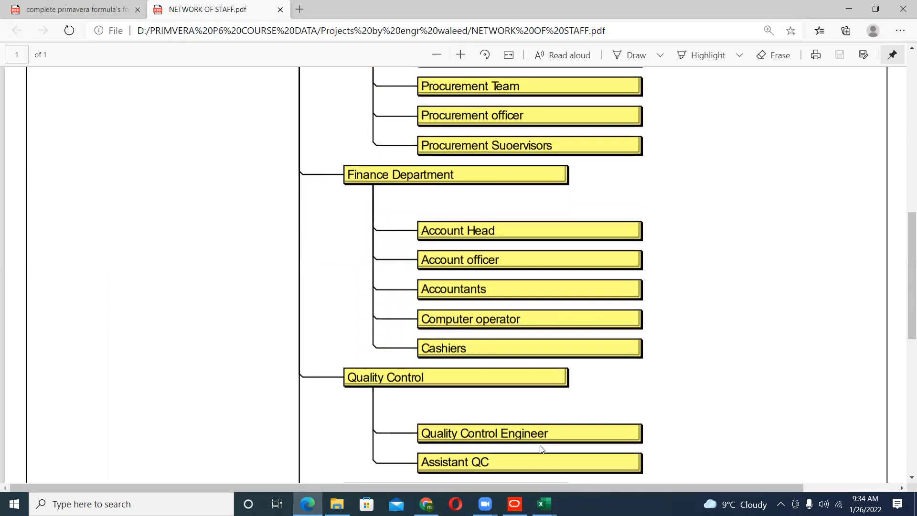
pyautogui.click(515, 504)
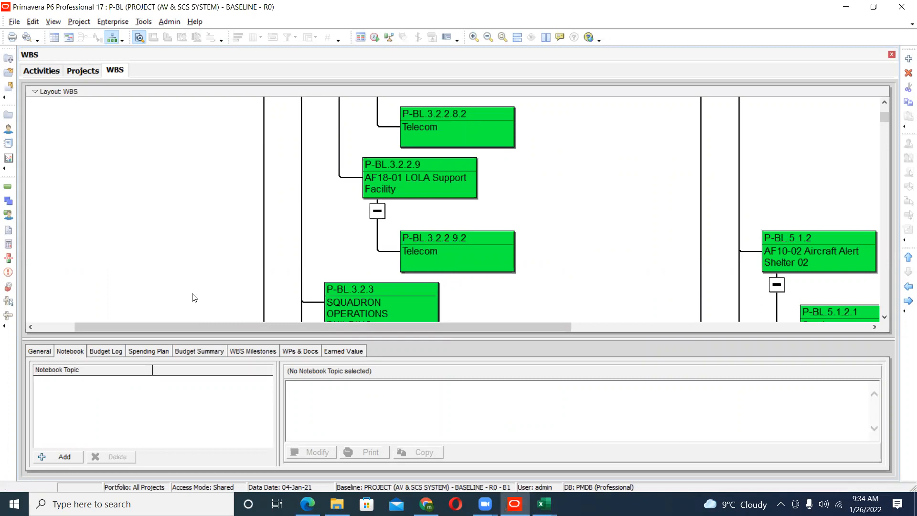
pyautogui.click(9, 187)
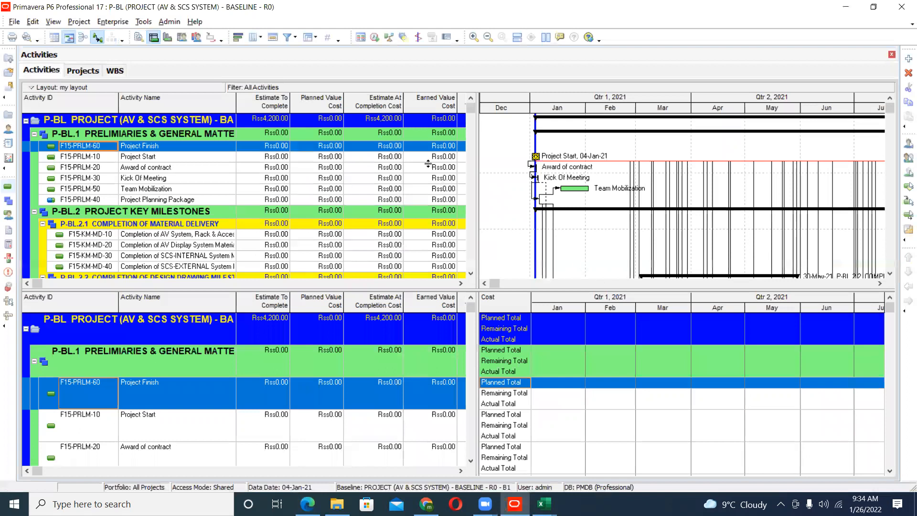
pyautogui.rightClick(387, 171)
pyautogui.click(512, 193)
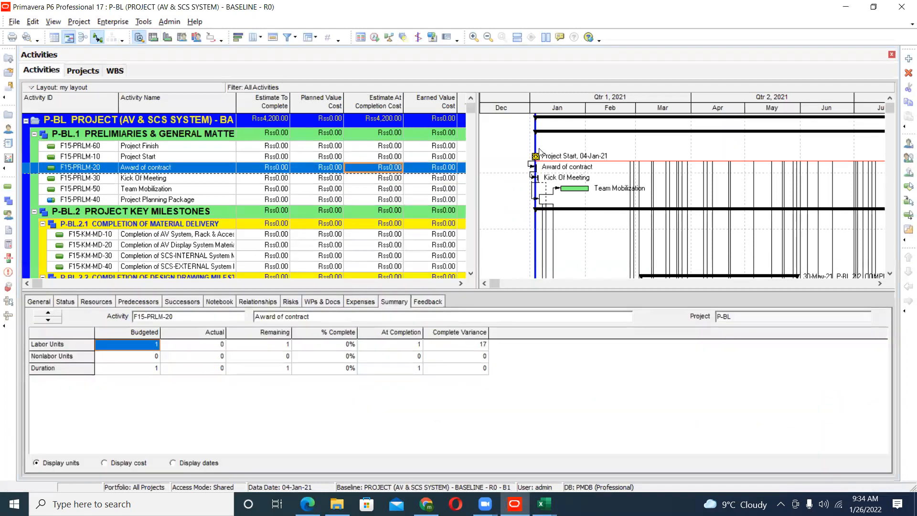
pyautogui.click(41, 302)
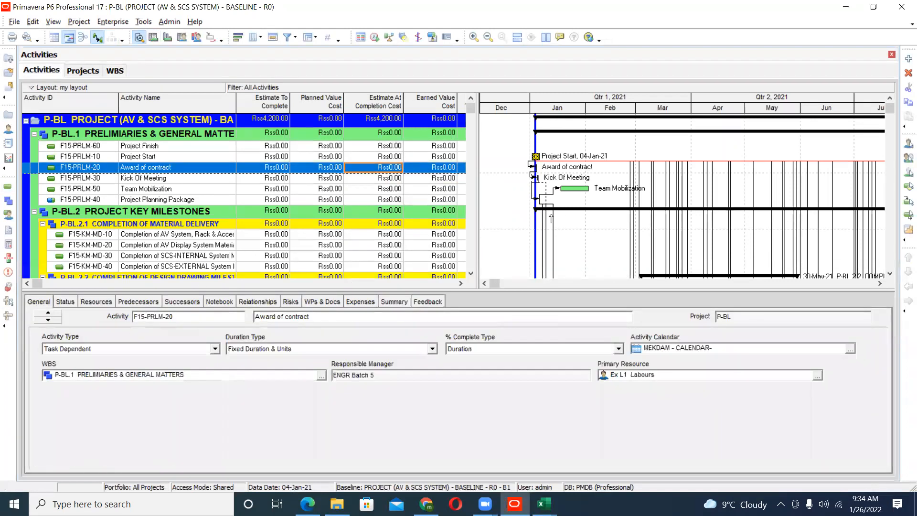
# - Look through the activities and Gantt bars from the key milestones down to the AFF - Air Field Facilities shop drawings
pyautogui.scroll(-1, 593, 196)
pyautogui.scroll(-7, 592, 196)
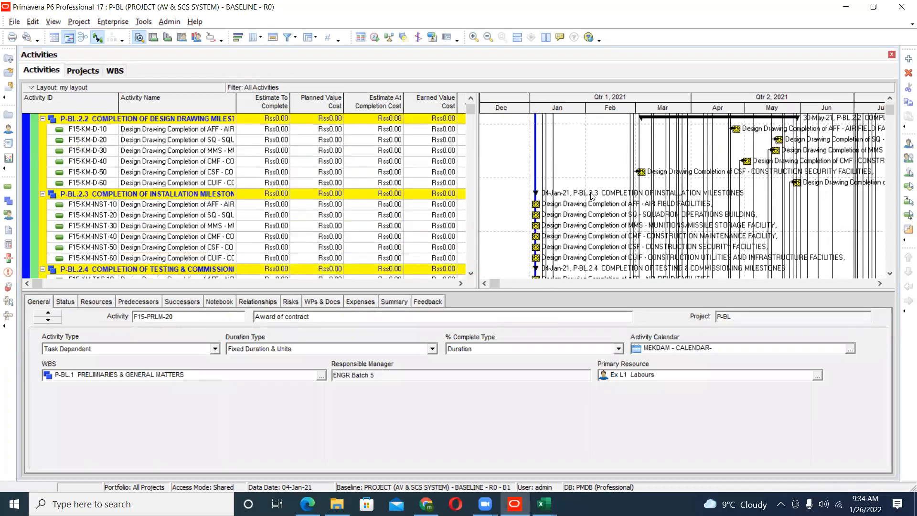
pyautogui.scroll(-4, 592, 196)
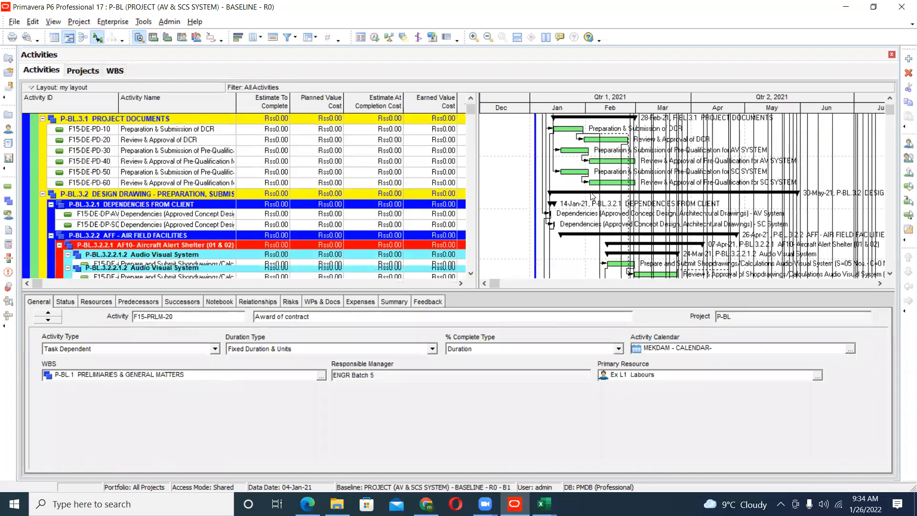
pyautogui.scroll(-10, 592, 196)
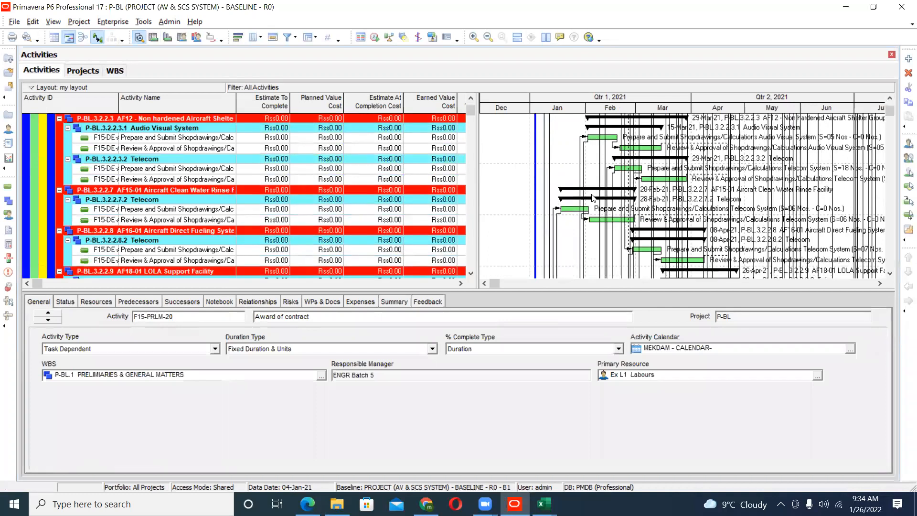
pyautogui.scroll(-1, 592, 197)
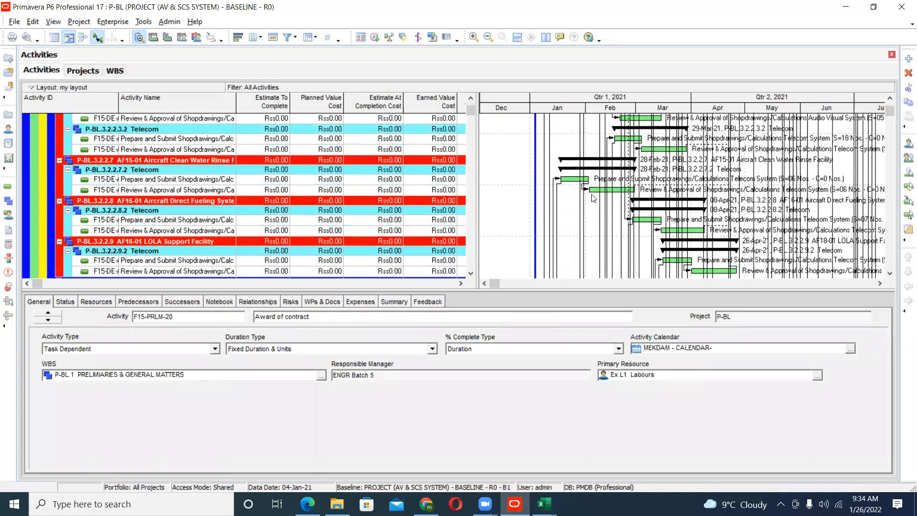
pyautogui.click(557, 212)
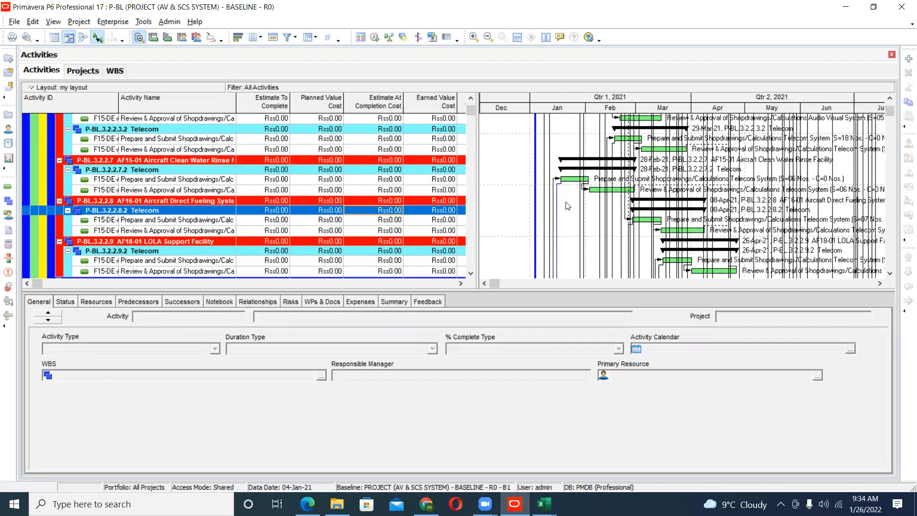
pyautogui.click(566, 203)
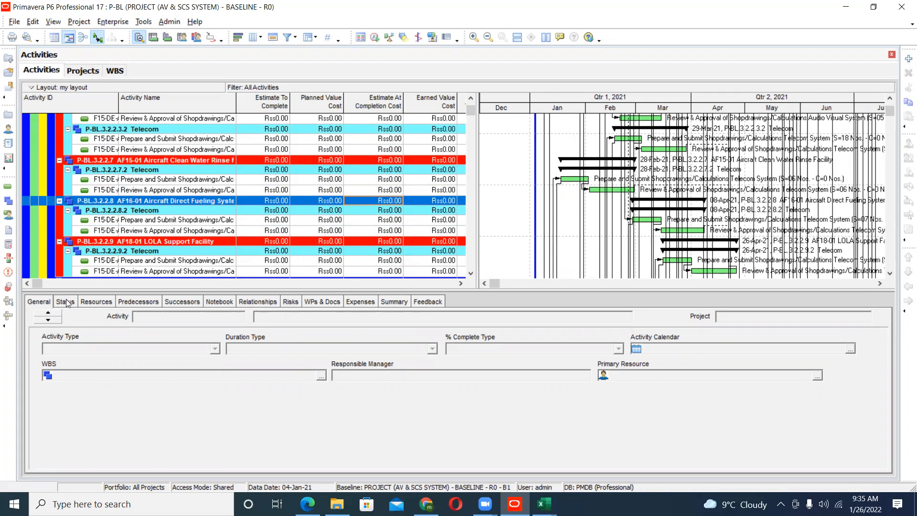
# - Set the activity type of F15-DE-AF15-T-10, the Telecom shop drawing preparation under AF15-01, to Finish Milestone
pyautogui.click(196, 181)
pyautogui.scroll(2, 201, 240)
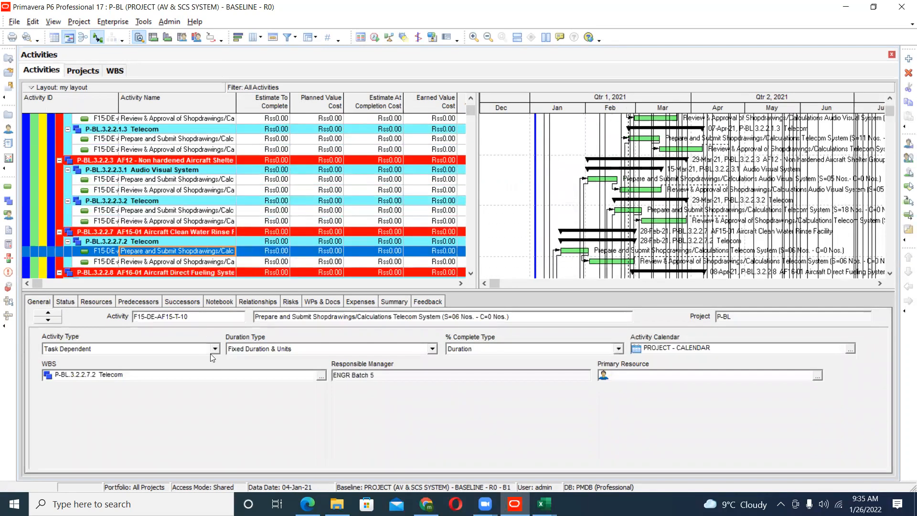
pyautogui.click(213, 351)
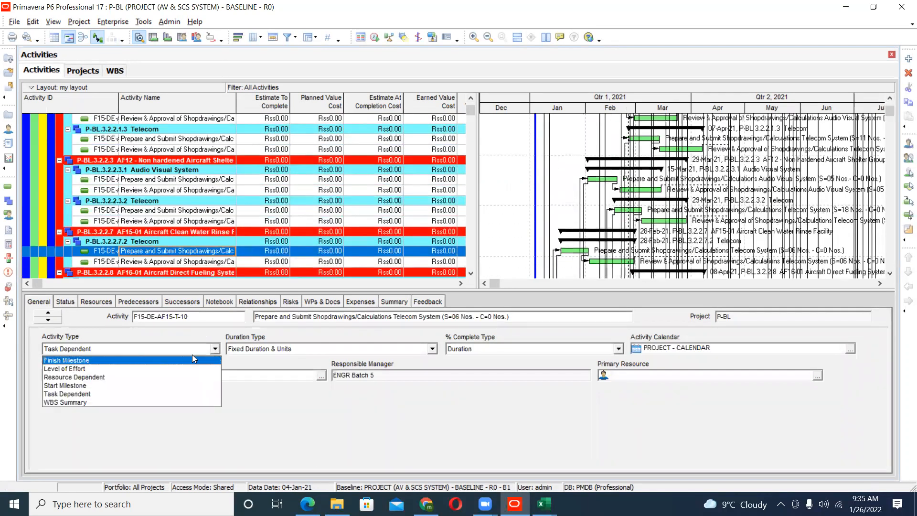
pyautogui.click(94, 364)
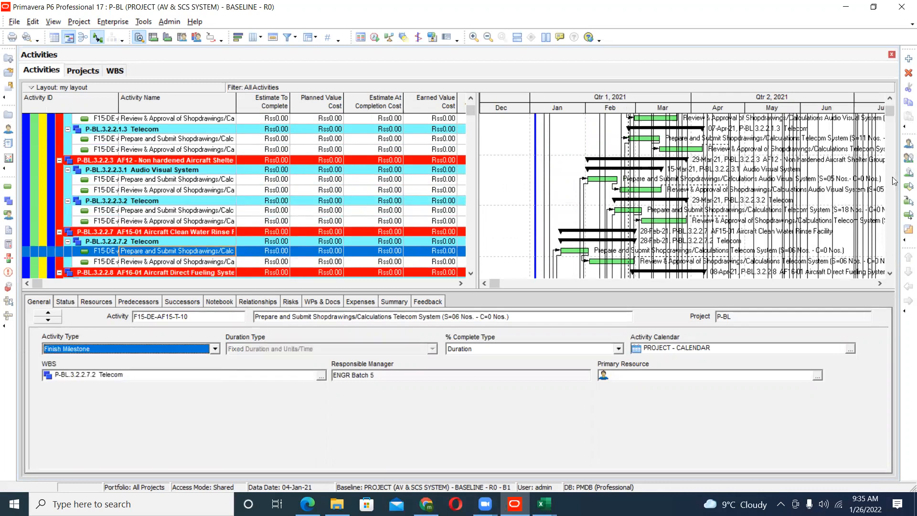
pyautogui.click(568, 162)
# - Examine the CSF, CMF, AFF, SQ and MMS milestones under P-BL.2.2 Completion of Design Drawing Milestones and their activity types
pyautogui.scroll(3, 776, 233)
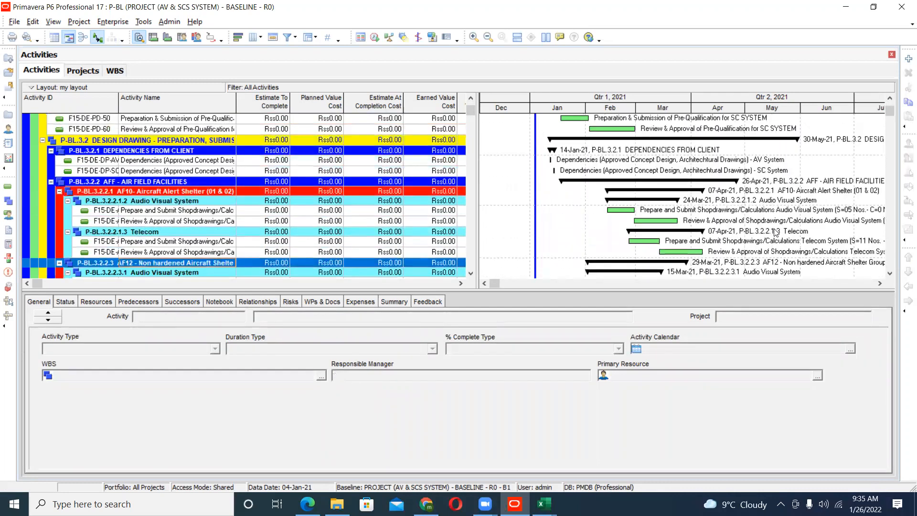
pyautogui.scroll(9, 777, 233)
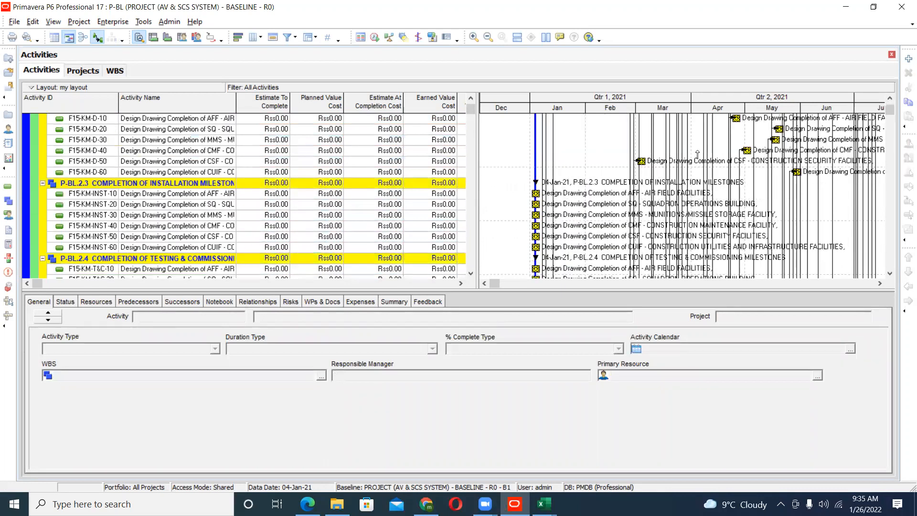
pyautogui.click(642, 165)
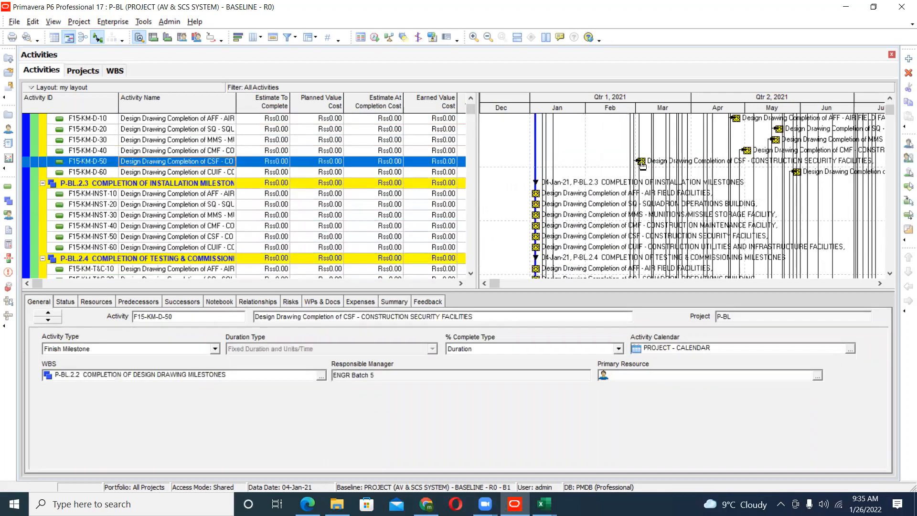
pyautogui.click(747, 152)
pyautogui.scroll(2, 747, 153)
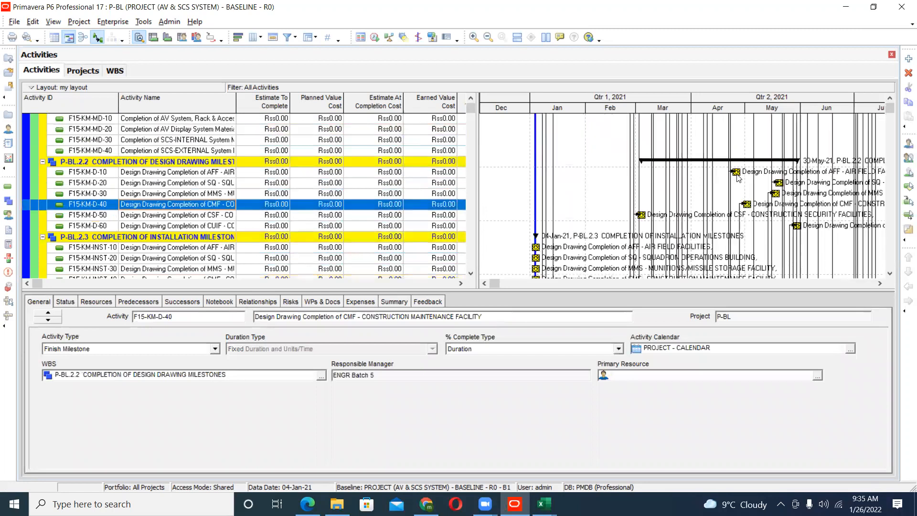
pyautogui.click(737, 172)
pyautogui.click(778, 185)
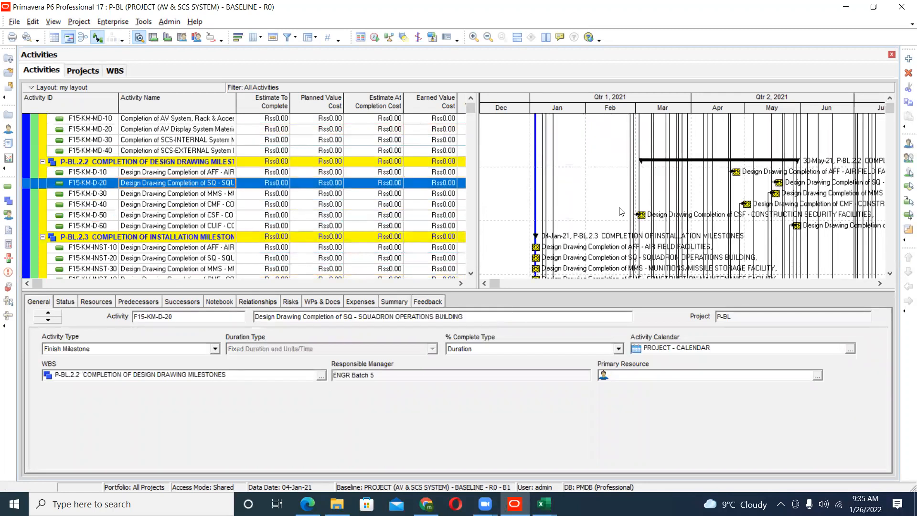
pyautogui.click(775, 193)
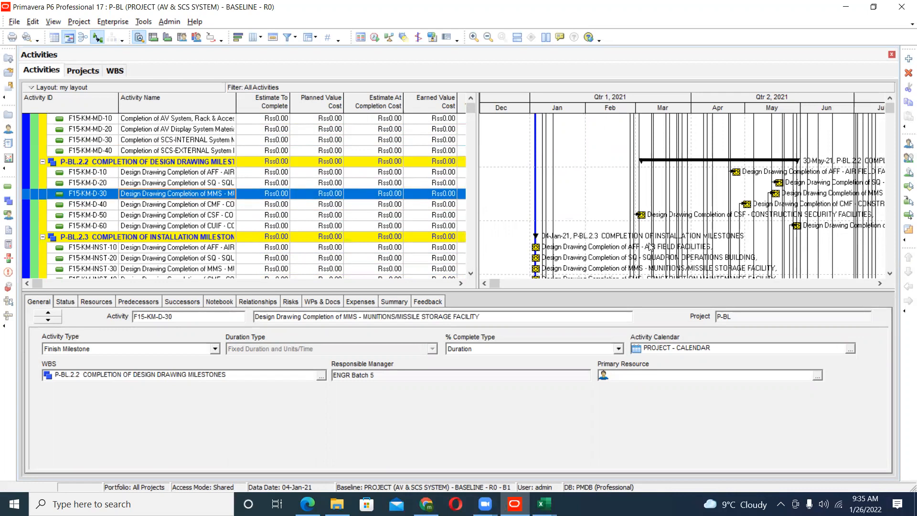
# - Set the activity type of F15-KM-D-30, the MMS design drawing completion, to Level of Effort and inspect its Gantt bar
pyautogui.scroll(-1, 341, 231)
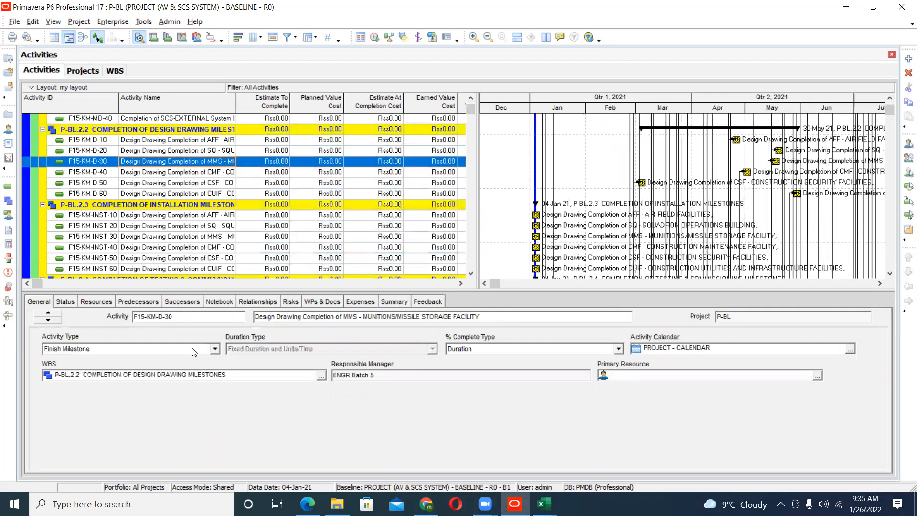
pyautogui.click(196, 348)
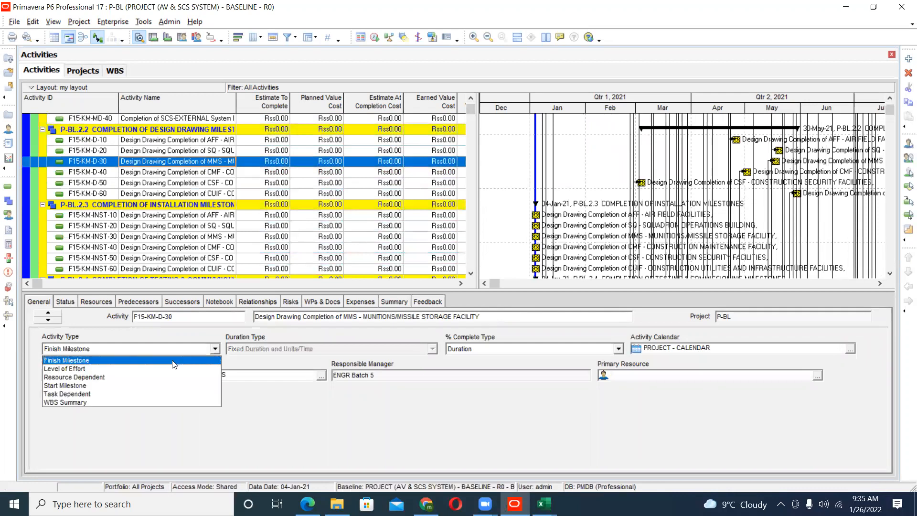
pyautogui.click(107, 368)
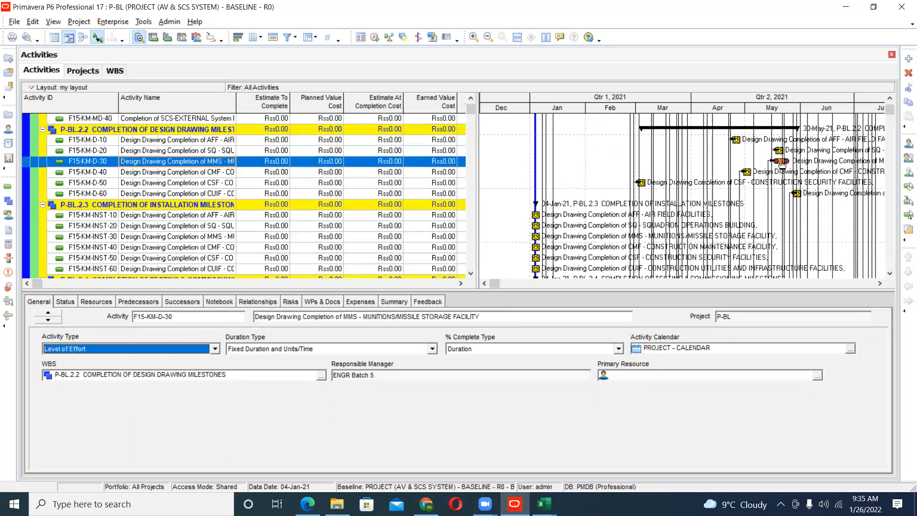
pyautogui.click(781, 165)
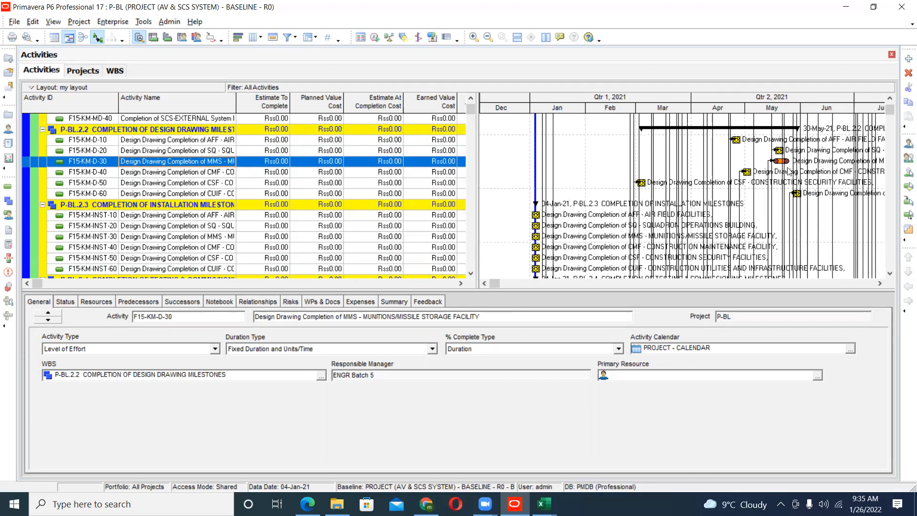
# - Set F15-KM-D-30's activity type to Resource Dependent and widen the activity table beside the Gantt chart
pyautogui.click(215, 349)
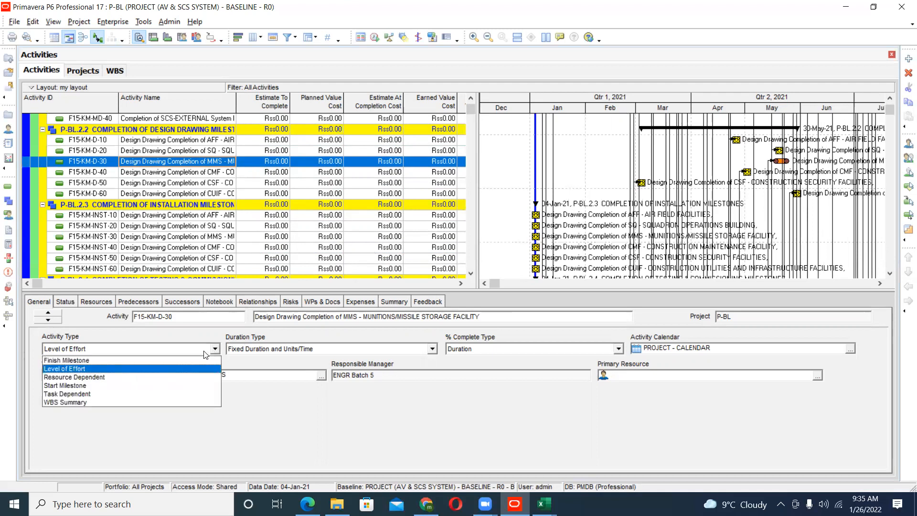
pyautogui.click(97, 378)
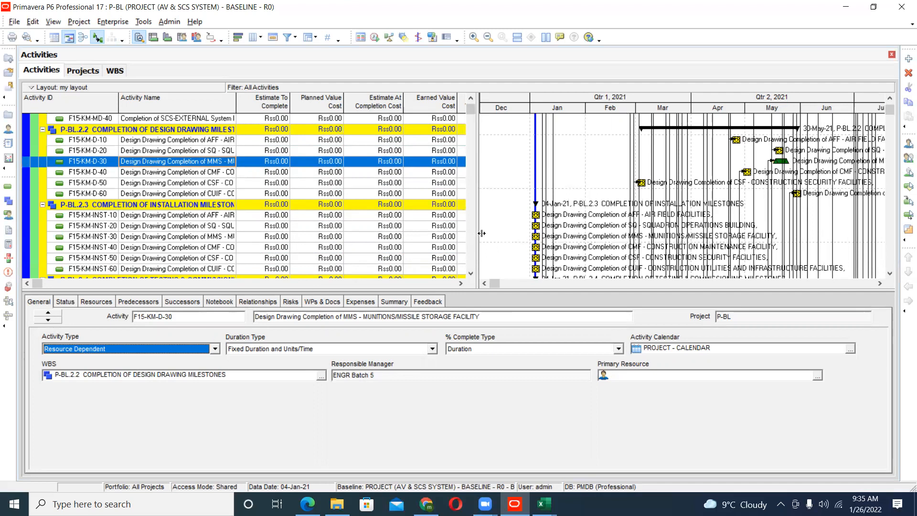
pyautogui.moveTo(481, 233); pyautogui.dragTo(547, 234)
pyautogui.click(147, 349)
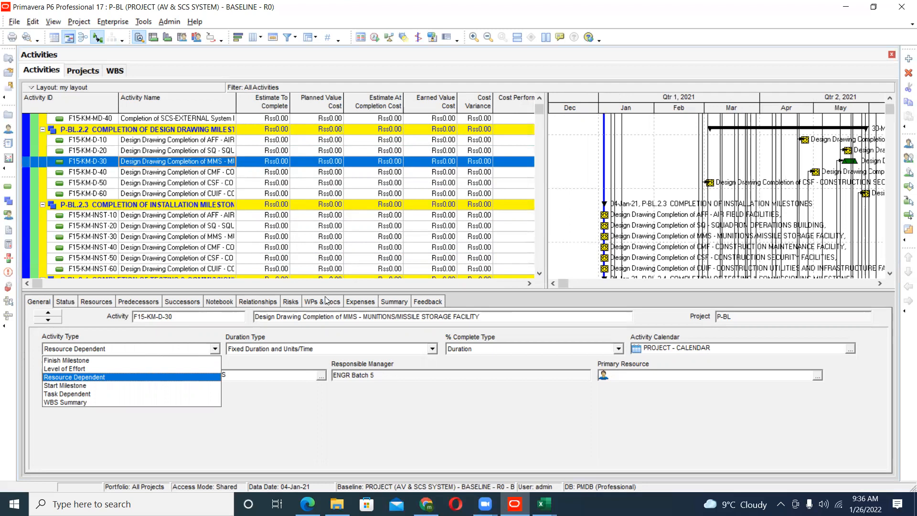
pyautogui.click(671, 169)
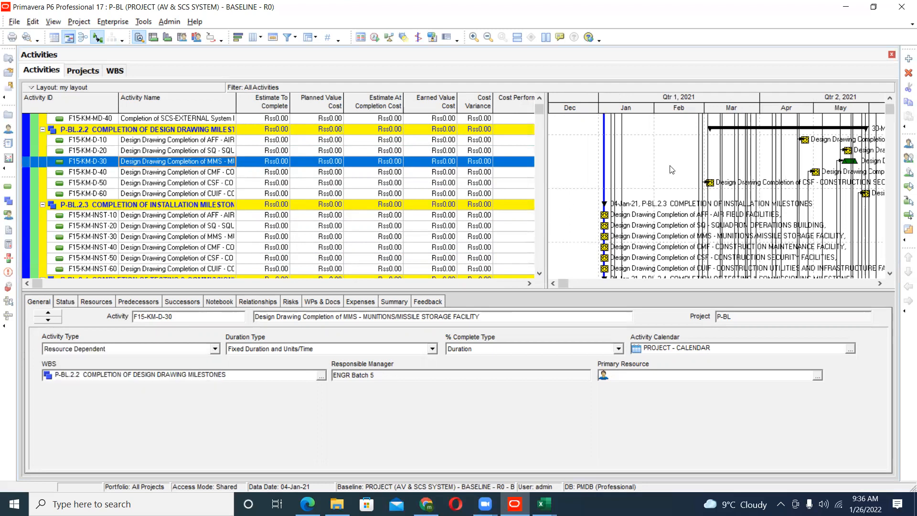
# - Examine the AV System pre-qualification activities F15-DE-PD-40 and F15-DE-PD-30 under P-BL.3.1 Project Documents, including successors and General details
pyautogui.scroll(-8, 671, 169)
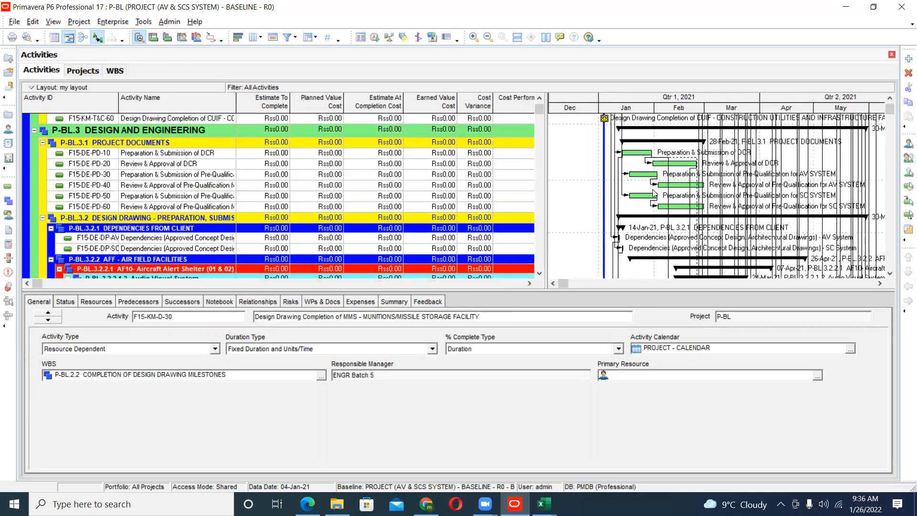
pyautogui.click(676, 187)
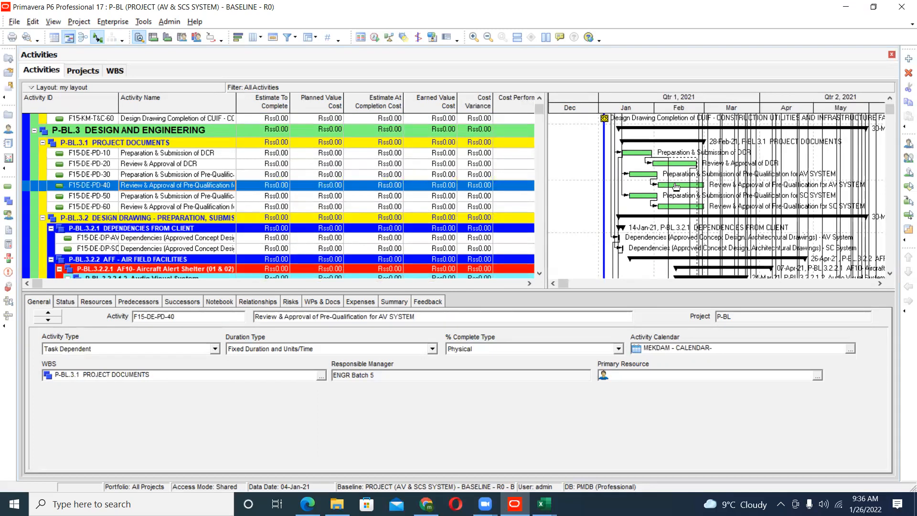
pyautogui.click(642, 176)
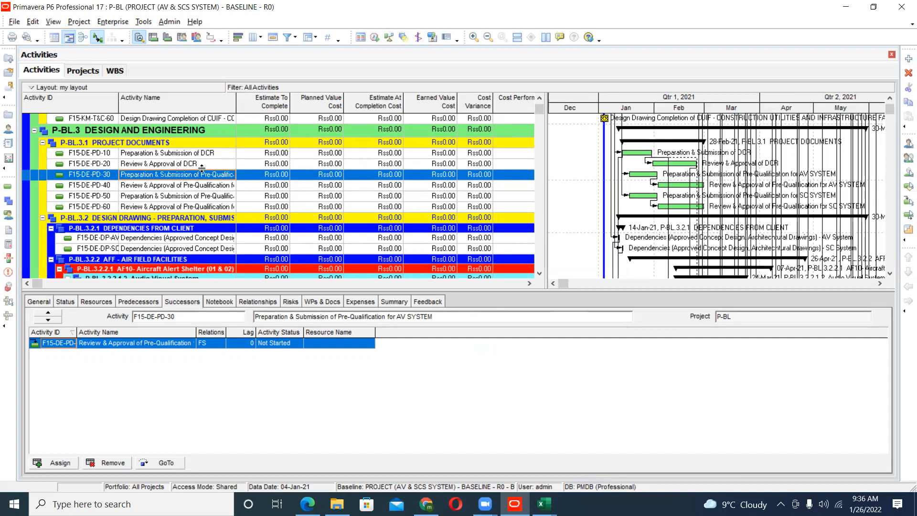
pyautogui.click(47, 301)
# - Set the activity type of F15-KM-D-30, the MMS design drawing completion, to Task Dependent
pyautogui.scroll(3, 501, 214)
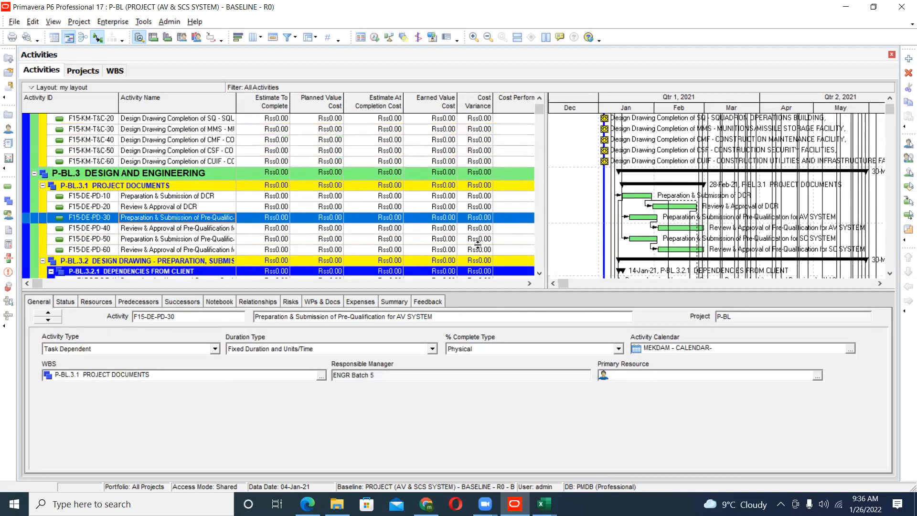
pyautogui.scroll(6, 858, 159)
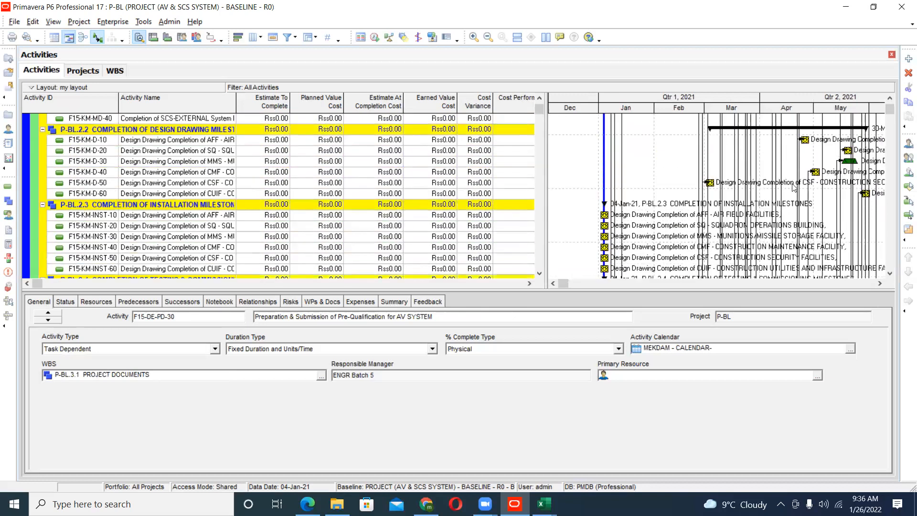
pyautogui.click(858, 160)
pyautogui.click(88, 349)
pyautogui.click(88, 349)
pyautogui.click(88, 349)
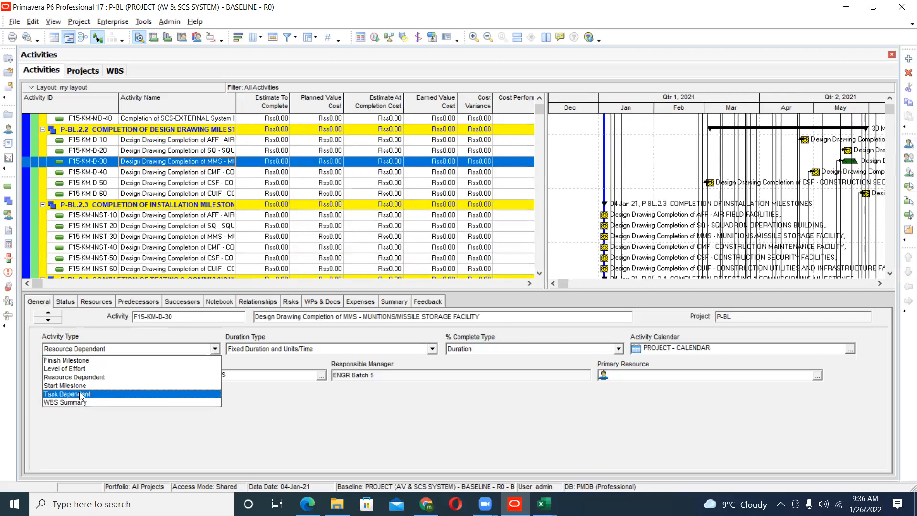
pyautogui.click(80, 394)
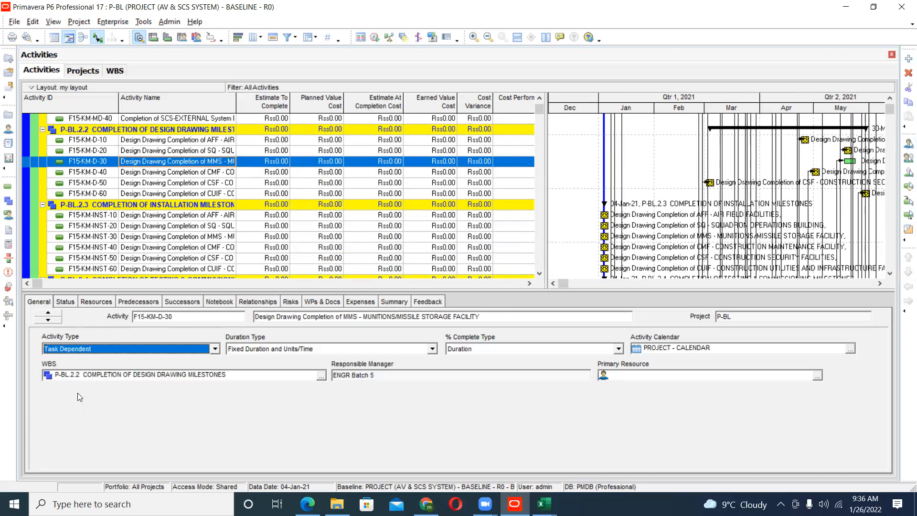
# - Set F15-KM-D-30's activity type to Finish Milestone and inspect its duration fields in the Status details
pyautogui.click(116, 349)
pyautogui.click(86, 358)
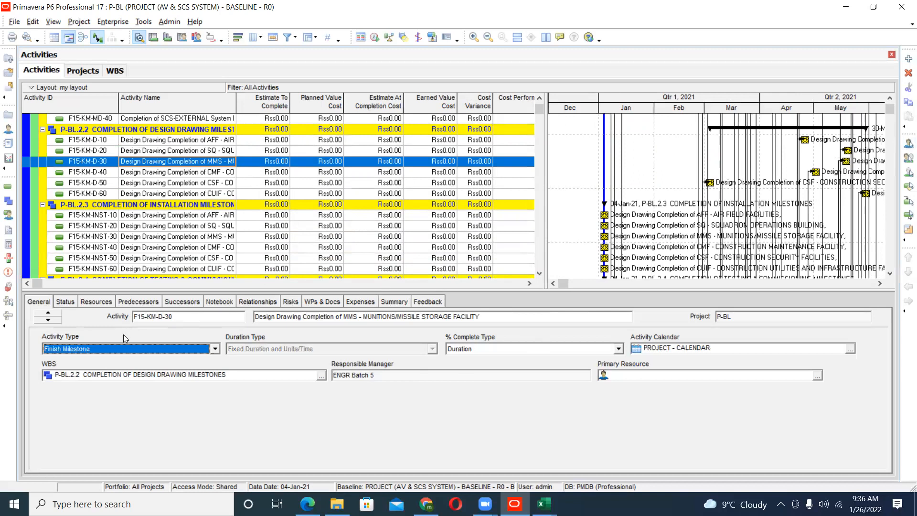
pyautogui.click(65, 302)
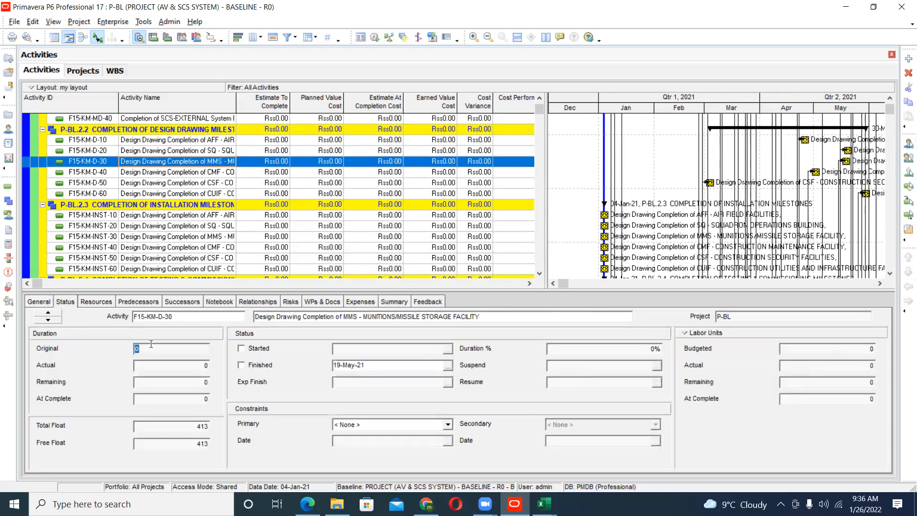
pyautogui.click(159, 349)
pyautogui.press('Tab')
pyautogui.press('Tab')
pyautogui.click(172, 399)
pyautogui.press('Tab')
pyautogui.press('Tab')
# - Compare the Status details of milestones F15-KM-D-40, F15-KM-D-50 and F15-KM-MD-30 with the Project Finish and Award of contract activities under P-BL.1
pyautogui.click(326, 173)
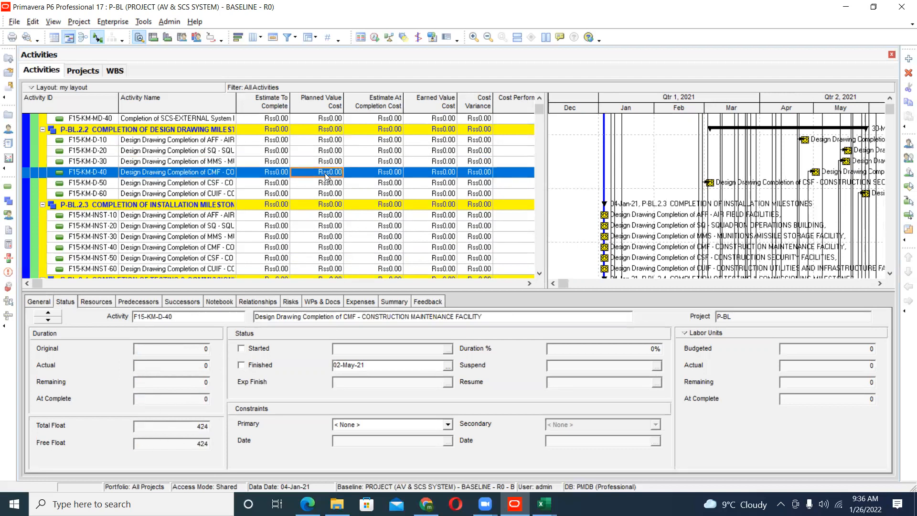
pyautogui.click(331, 184)
pyautogui.scroll(-1, 337, 205)
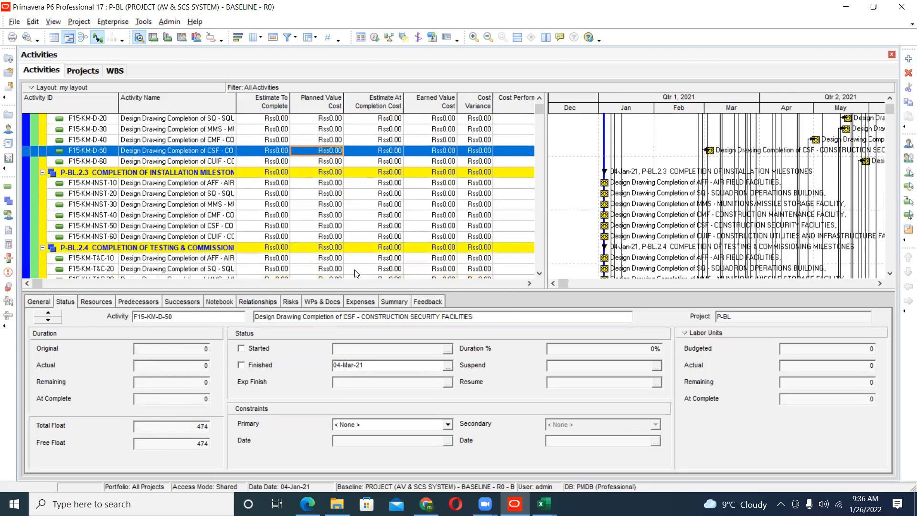
pyautogui.scroll(-1, 356, 265)
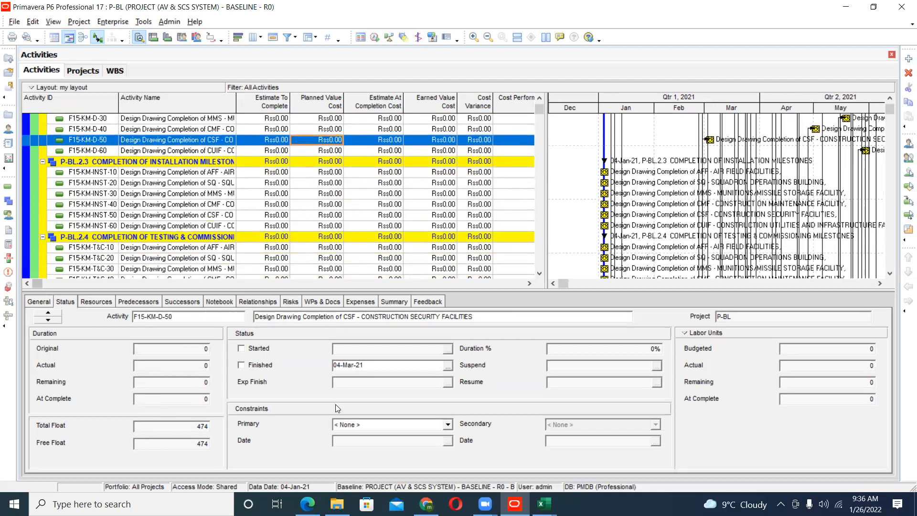
pyautogui.scroll(2, 395, 268)
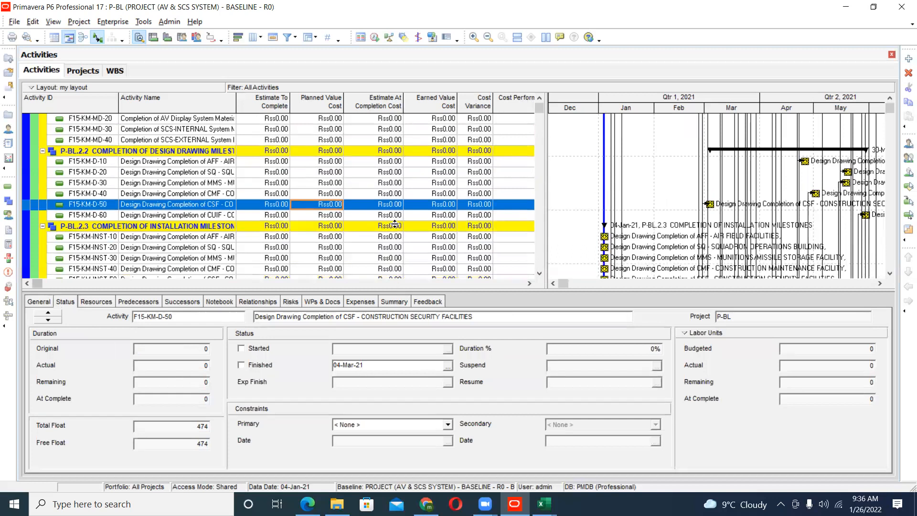
pyautogui.click(391, 129)
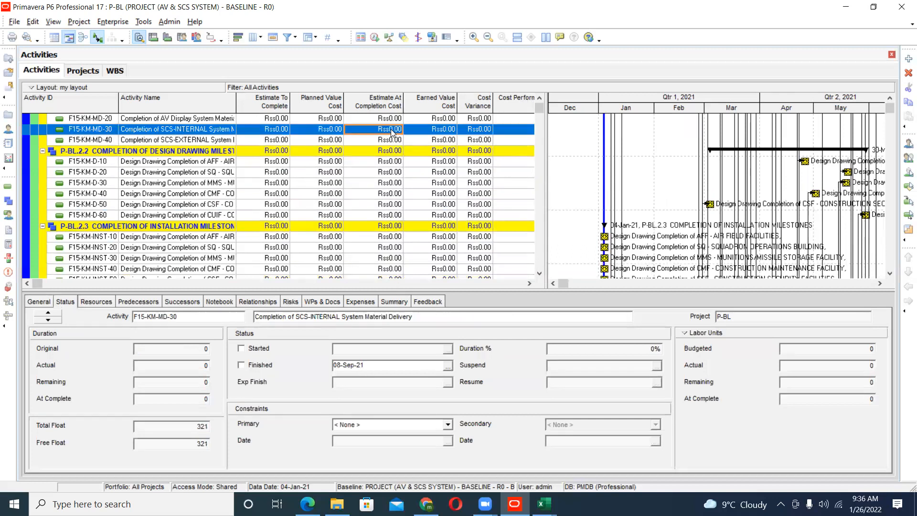
pyautogui.scroll(2, 399, 176)
pyautogui.rightClick(399, 175)
pyautogui.click(390, 142)
pyautogui.scroll(3, 391, 144)
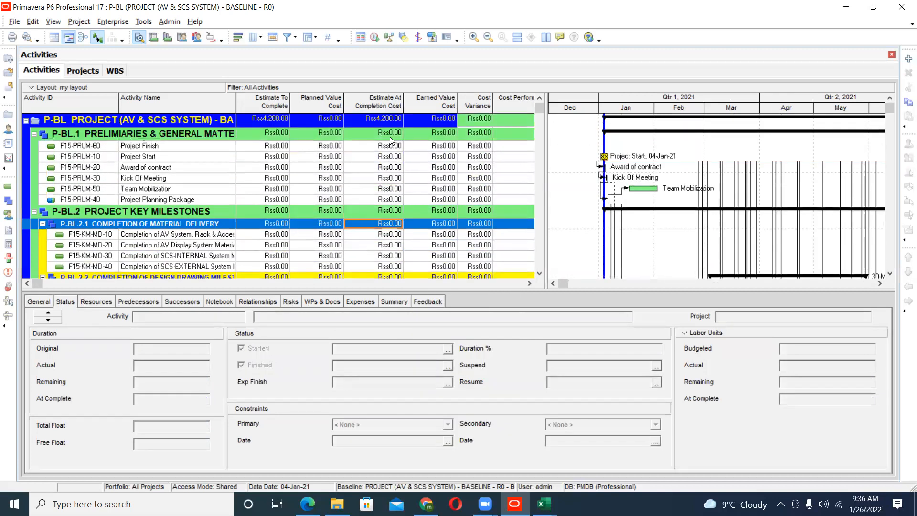
pyautogui.click(389, 146)
pyautogui.click(390, 168)
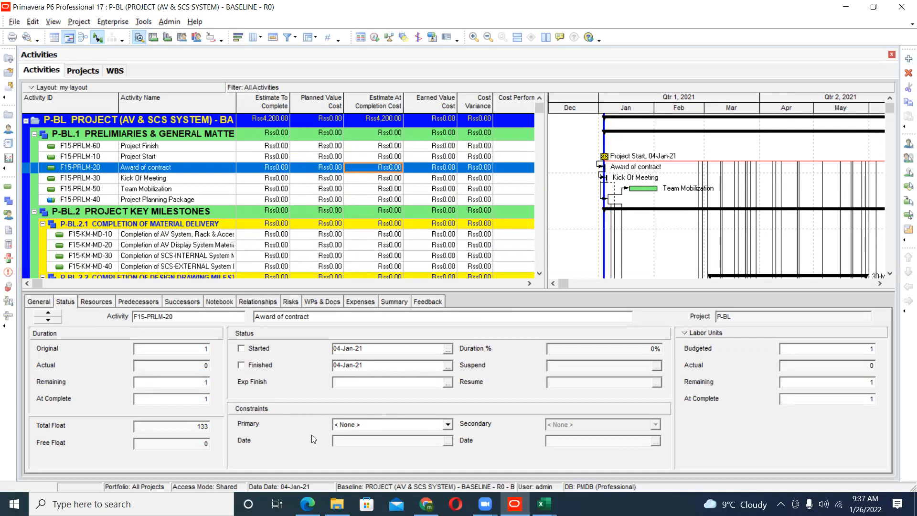
# - Examine the Status details of the AV System client dependency F15-DE-DP-AV-10 and the Telecom shopdrawing approval F15-DE-AF16-T-20 under P-BL.3.2
pyautogui.scroll(-4, 675, 183)
pyautogui.scroll(-6, 675, 183)
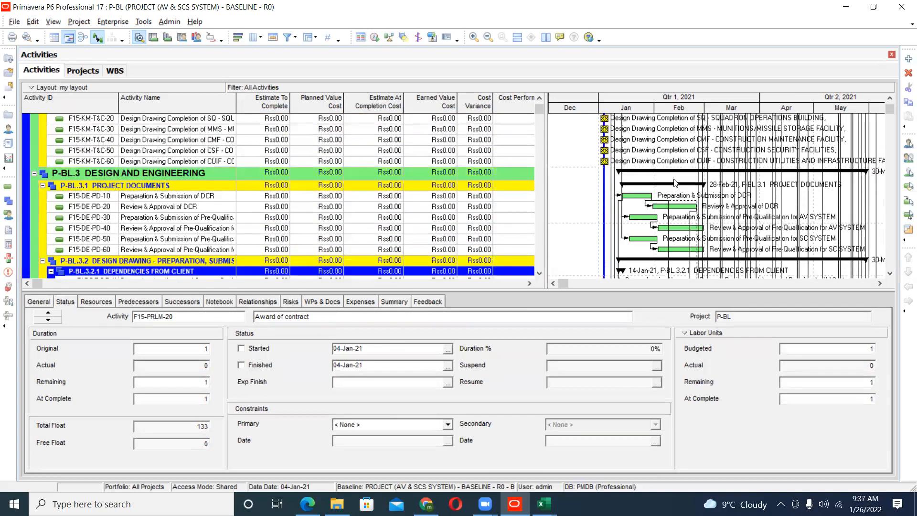
pyautogui.scroll(-2, 675, 182)
pyautogui.scroll(-2, 489, 178)
pyautogui.click(489, 171)
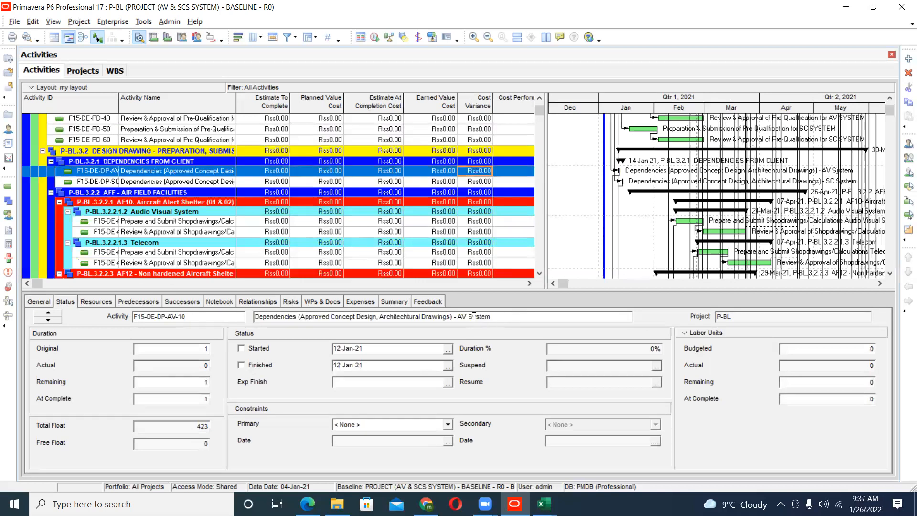
pyautogui.scroll(-5, 493, 247)
pyautogui.scroll(-1, 493, 246)
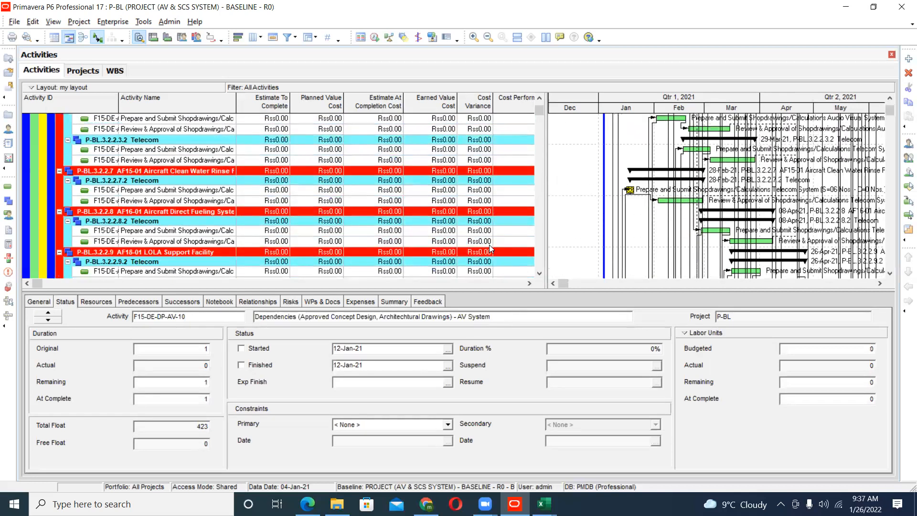
pyautogui.click(491, 244)
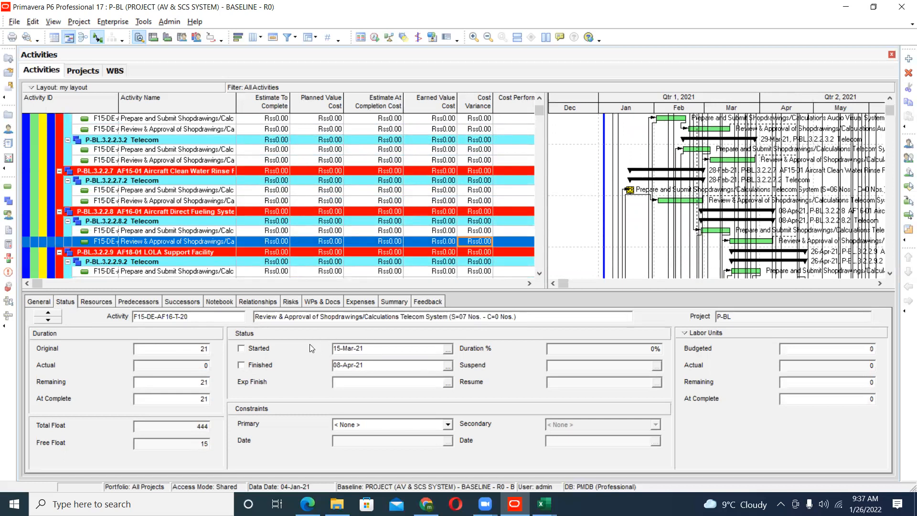
# - Review the primary constraint options for F15-DE-AF16-T-20 and keep the constraint at None
pyautogui.click(90, 301)
pyautogui.click(66, 302)
pyautogui.click(438, 425)
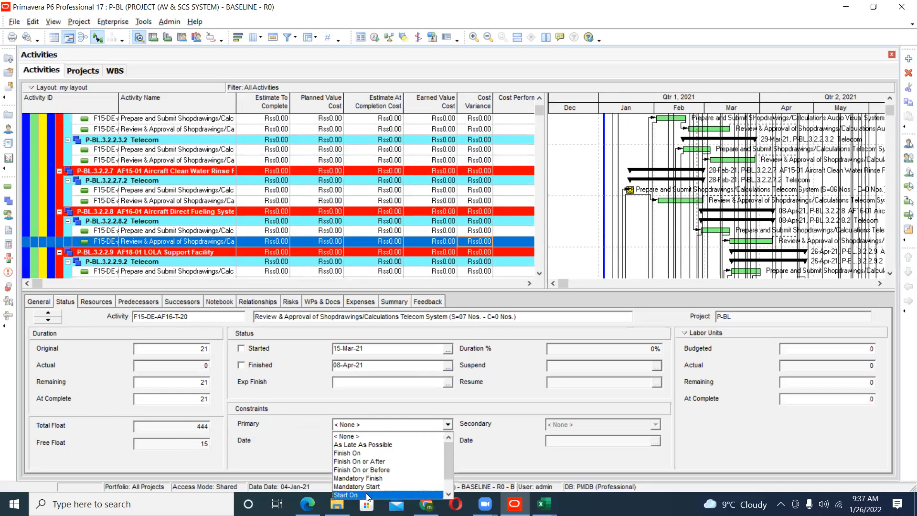
pyautogui.click(353, 436)
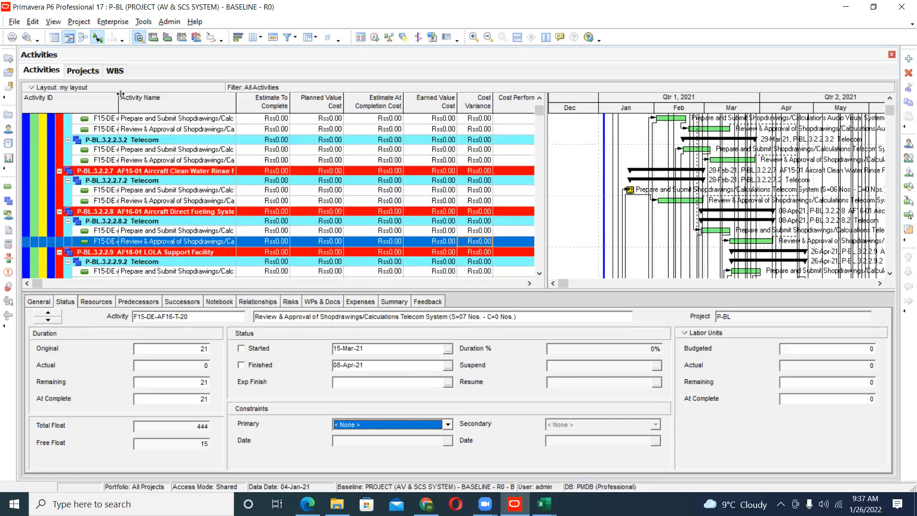
# - Launch Primavera P6 Visualizer, create a new Schedule Comparison layout named aa and open its options
pyautogui.click(112, 22)
pyautogui.click(155, 191)
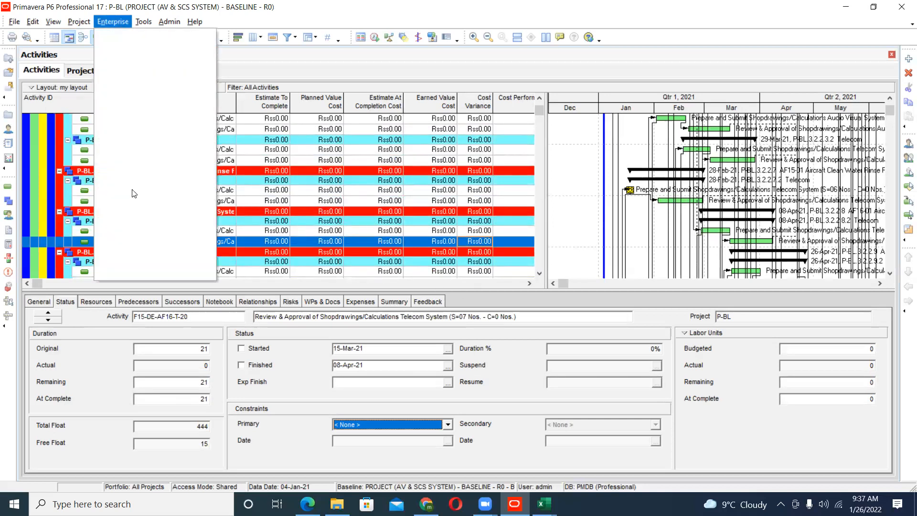
pyautogui.moveTo(143, 22)
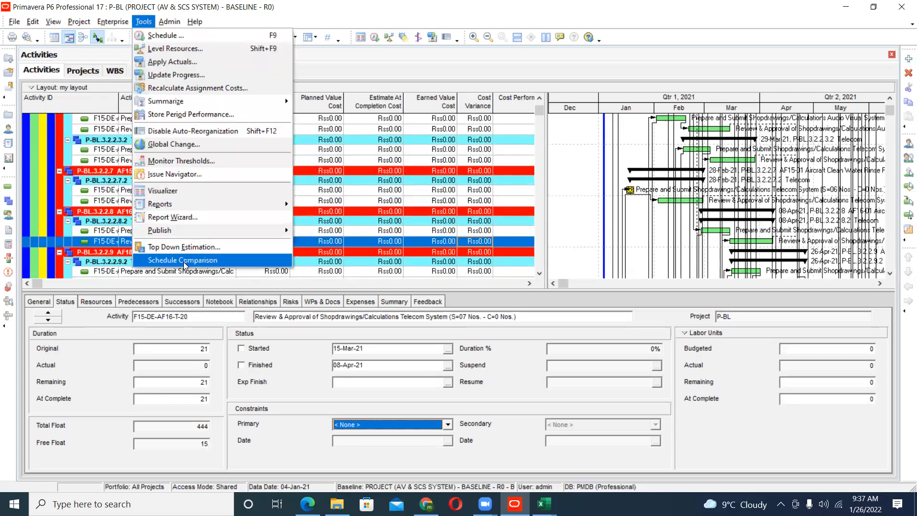
pyautogui.click(183, 192)
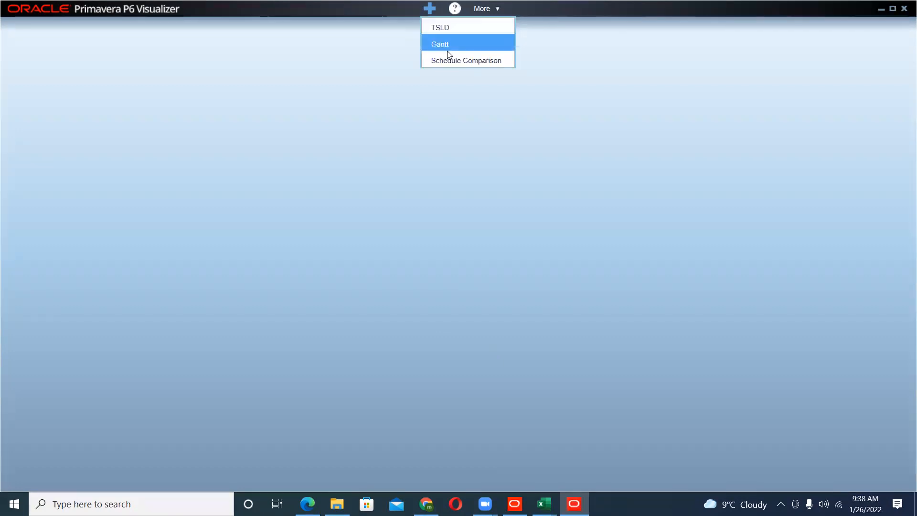
pyautogui.click(481, 213)
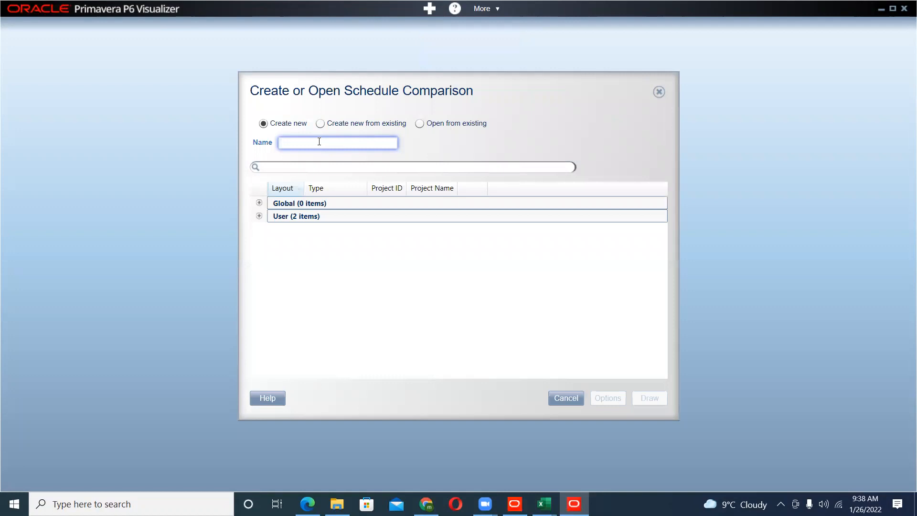
pyautogui.write('aa')
pyautogui.click(609, 392)
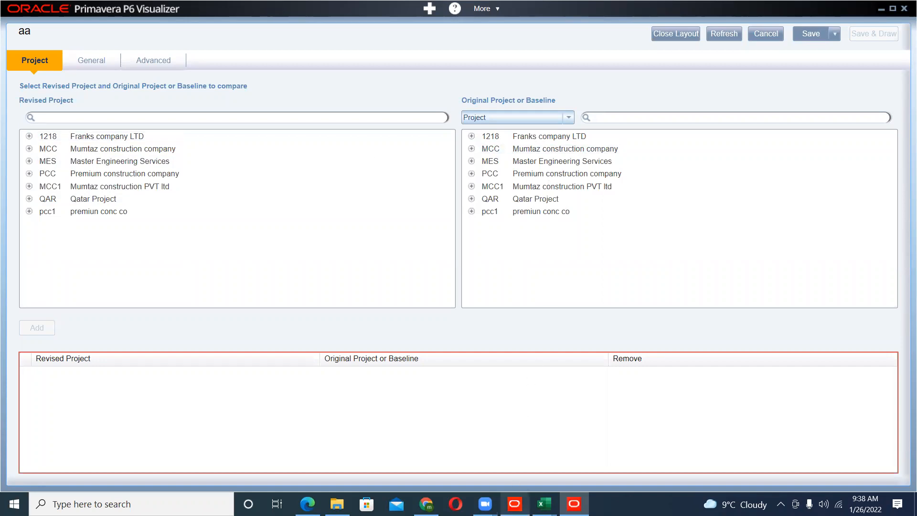
# - Switch back to Primavera P6 Professional and review the project-level activity code P-BL - Concrete and its values
pyautogui.click(514, 504)
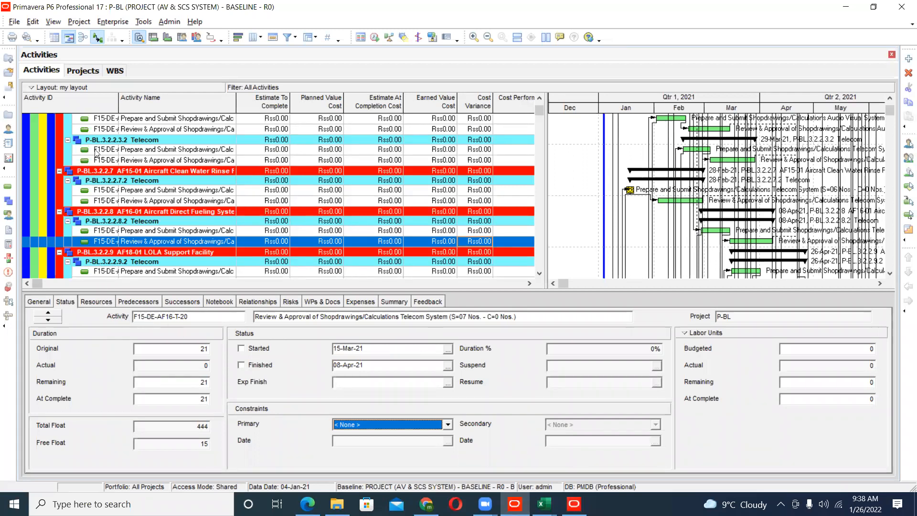
pyautogui.click(114, 23)
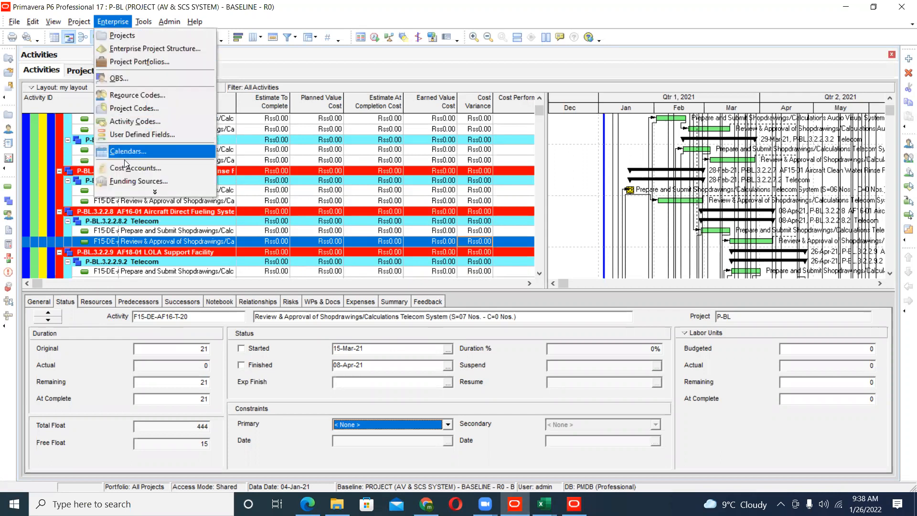
pyautogui.click(147, 121)
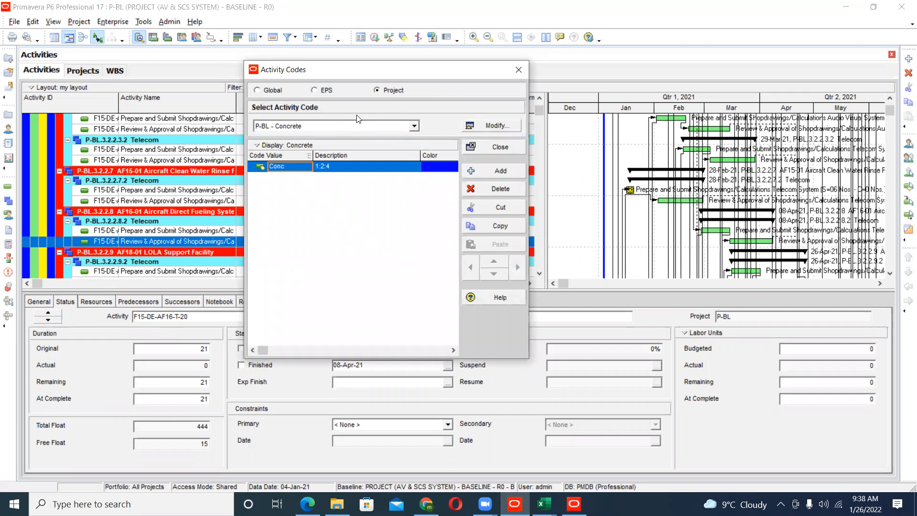
pyautogui.click(348, 126)
pyautogui.click(338, 137)
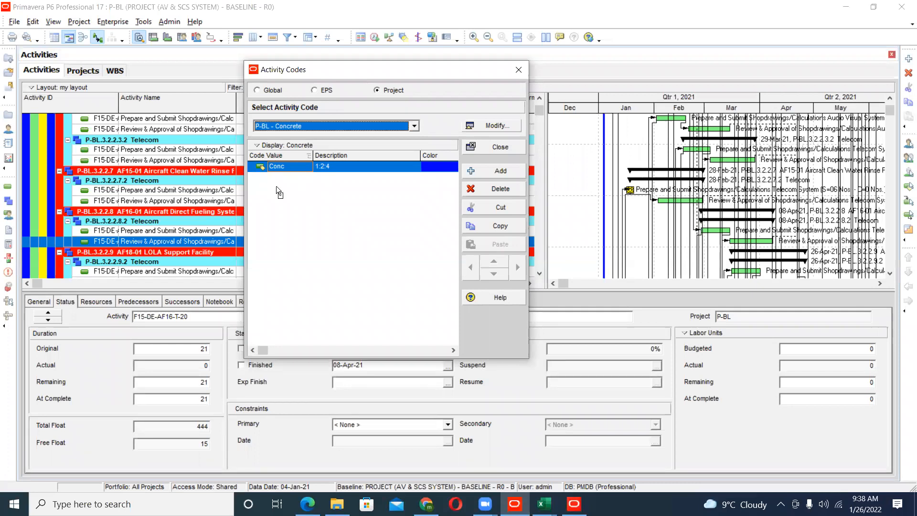
pyautogui.click(487, 151)
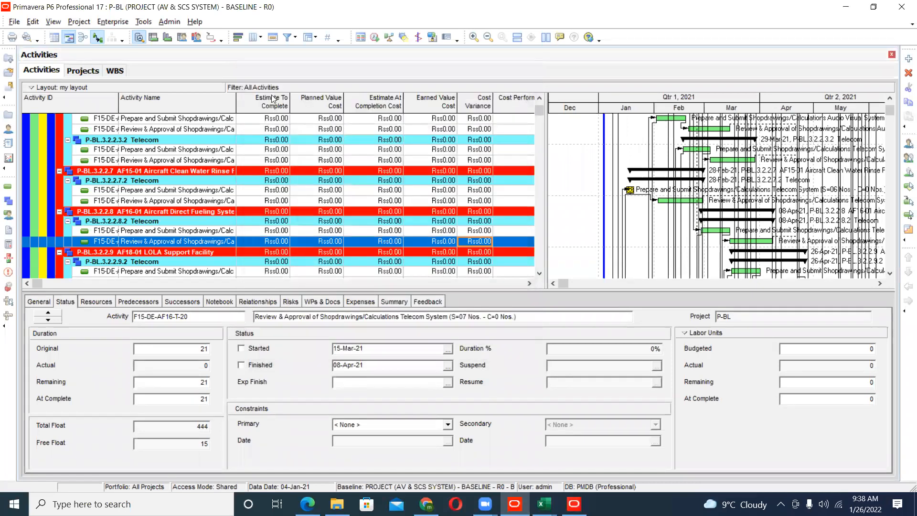
# - Review the Group and Sort settings without changing them, and check the Status details of Telecom approval F15-DE-AF12-T-20
pyautogui.click(307, 37)
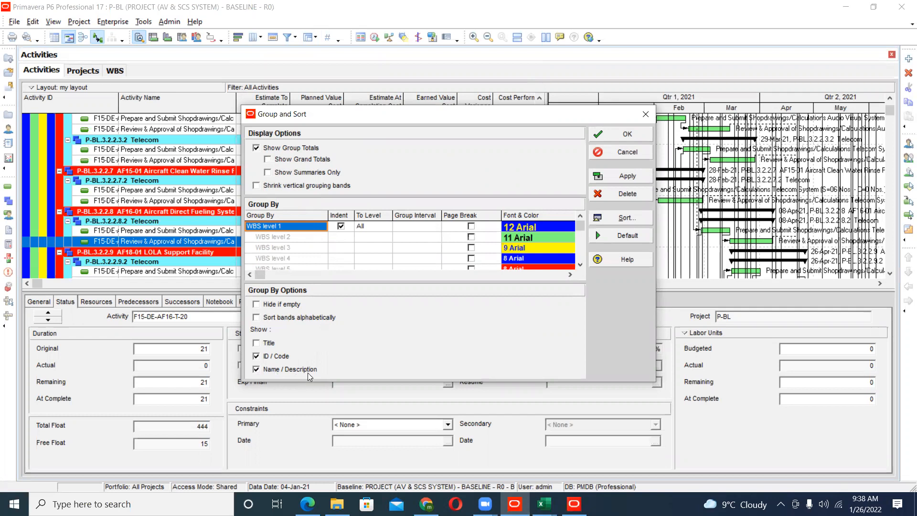
pyautogui.click(608, 155)
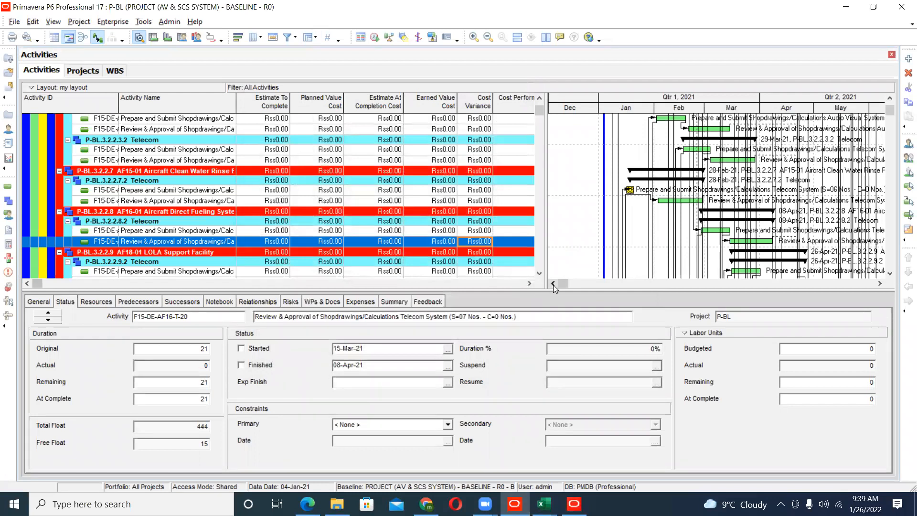
pyautogui.moveTo(559, 282)
pyautogui.mouseDown()
pyautogui.moveTo(594, 282)
pyautogui.moveTo(568, 282)
pyautogui.mouseUp()
pyautogui.scroll(1, 377, 194)
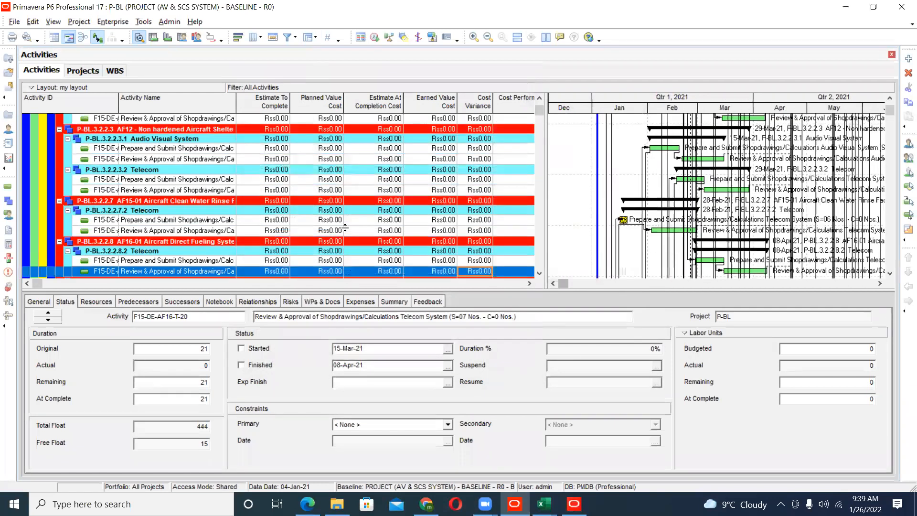
pyautogui.click(378, 194)
pyautogui.scroll(-3, 377, 193)
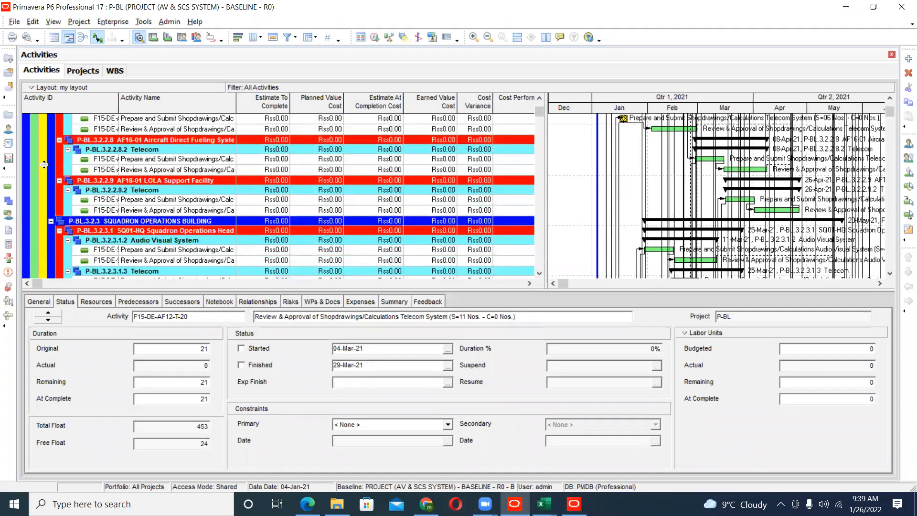
# - Open the list of all resources, then minimize P6 Professional to return to the aa comparison layout in Visualizer
pyautogui.click(9, 130)
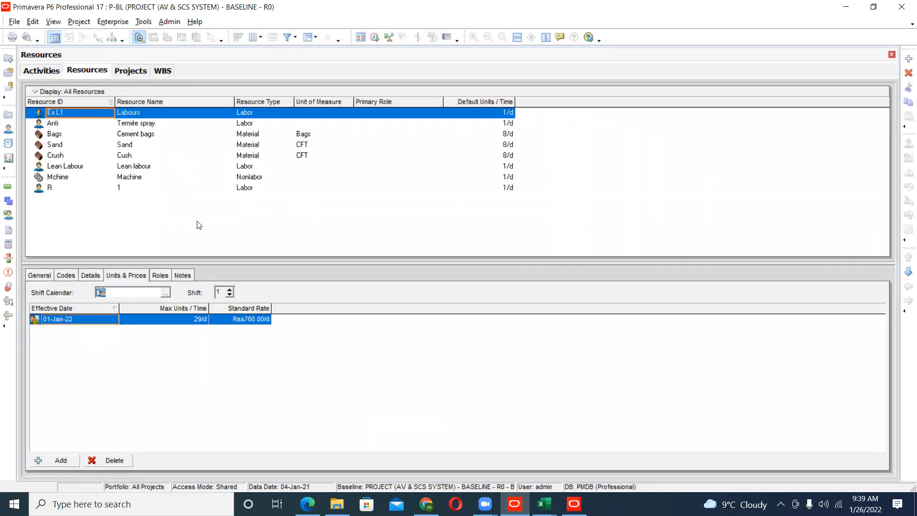
pyautogui.click(845, 10)
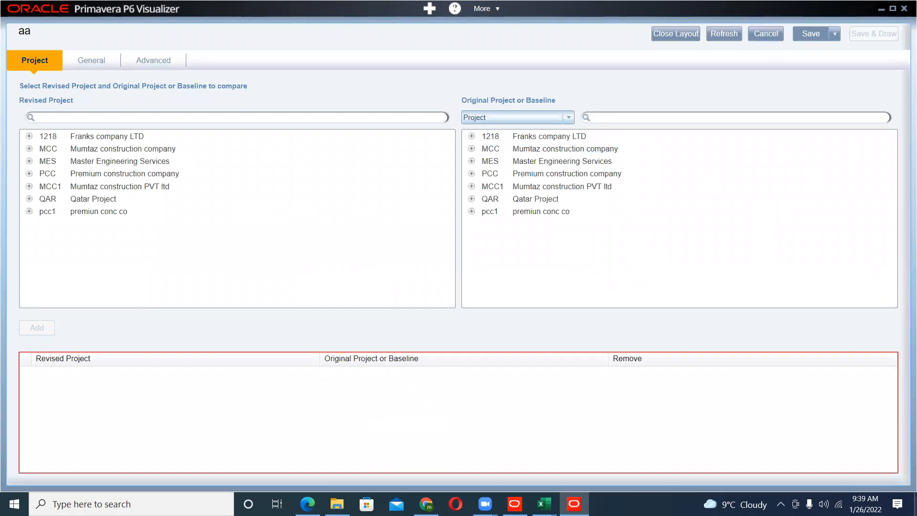
# - Switch to File Explorer and open the Excel files of primavera p6 folder inside PRIMVERA P6 COURSE DATA
pyautogui.click(916, 504)
pyautogui.doubleClick(115, 321)
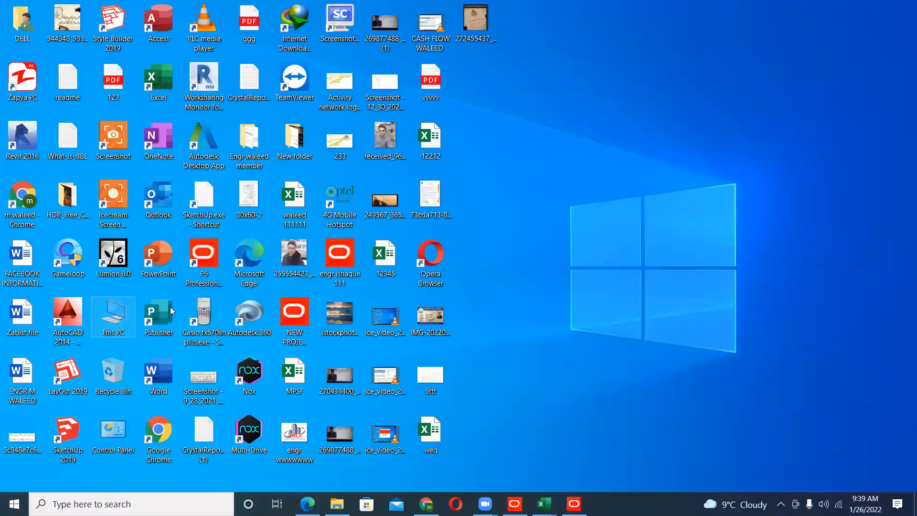
pyautogui.doubleClick(477, 220)
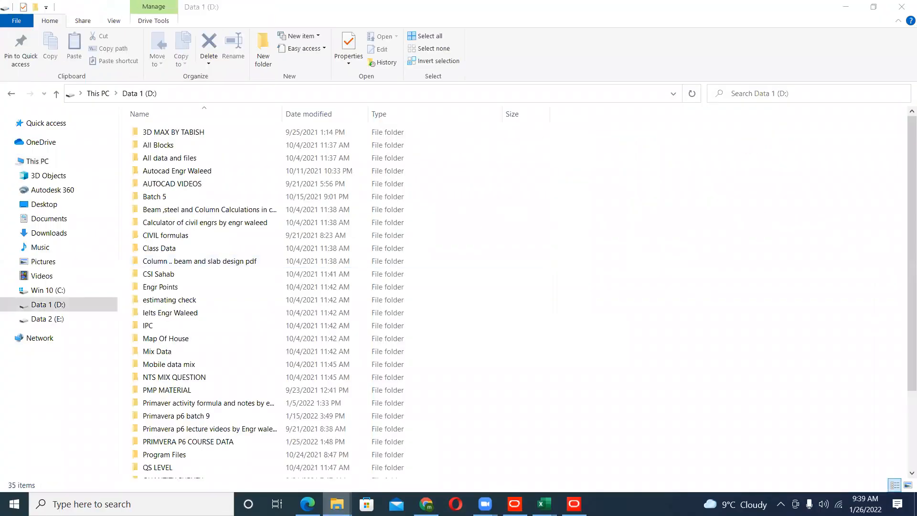
pyautogui.moveTo(337, 504)
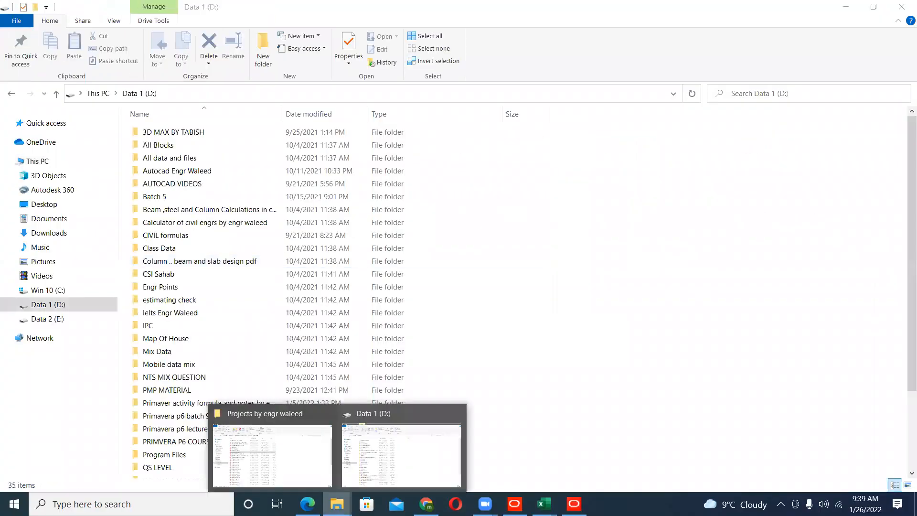
pyautogui.click(306, 472)
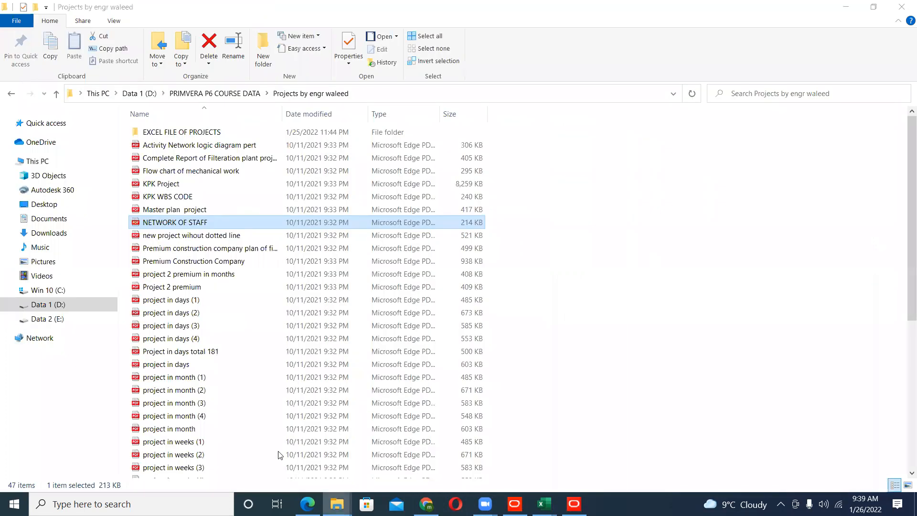
pyautogui.click(11, 93)
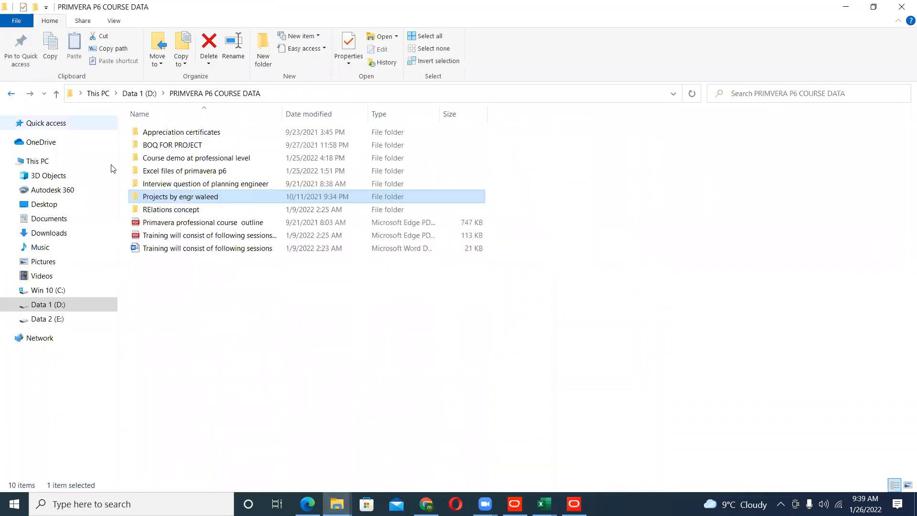
pyautogui.doubleClick(201, 173)
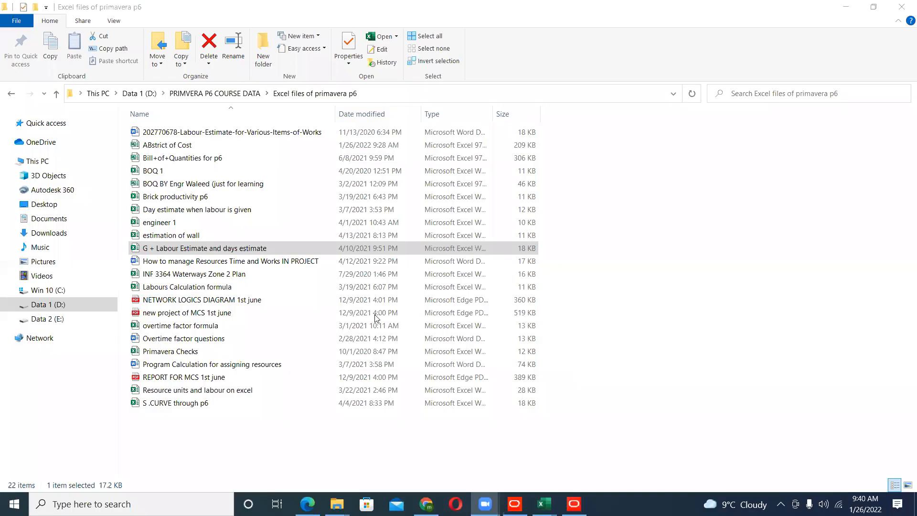
# - Switch to the Brick productivity p6 workbook in Excel and review its material quantities, brick productivity rate and labour units
pyautogui.moveTo(544, 503)
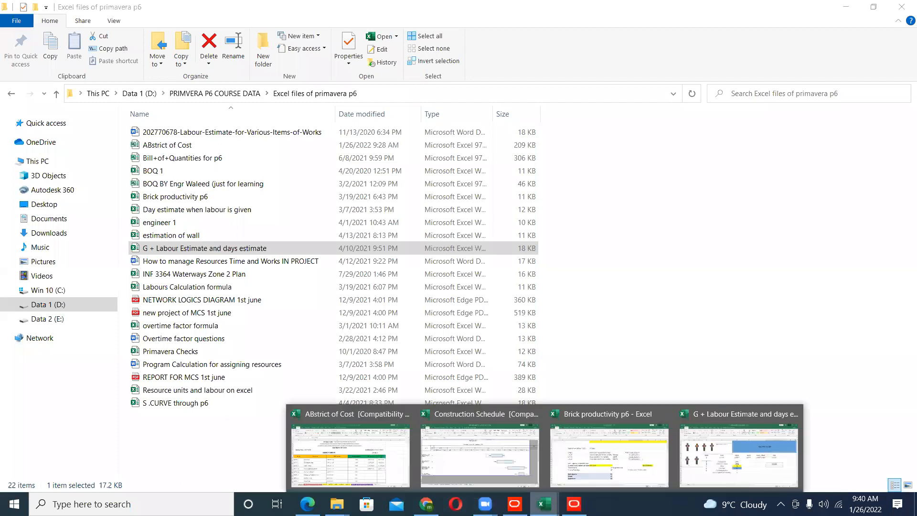
pyautogui.click(574, 458)
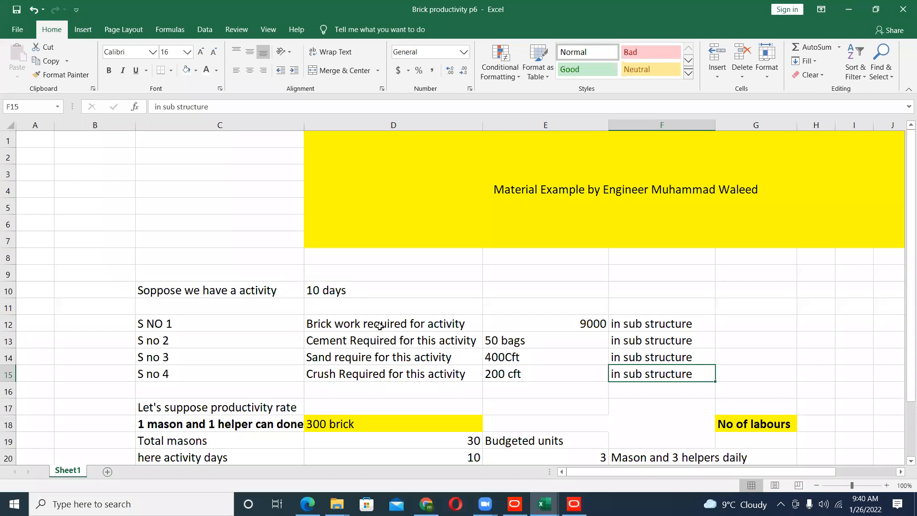
pyautogui.click(380, 326)
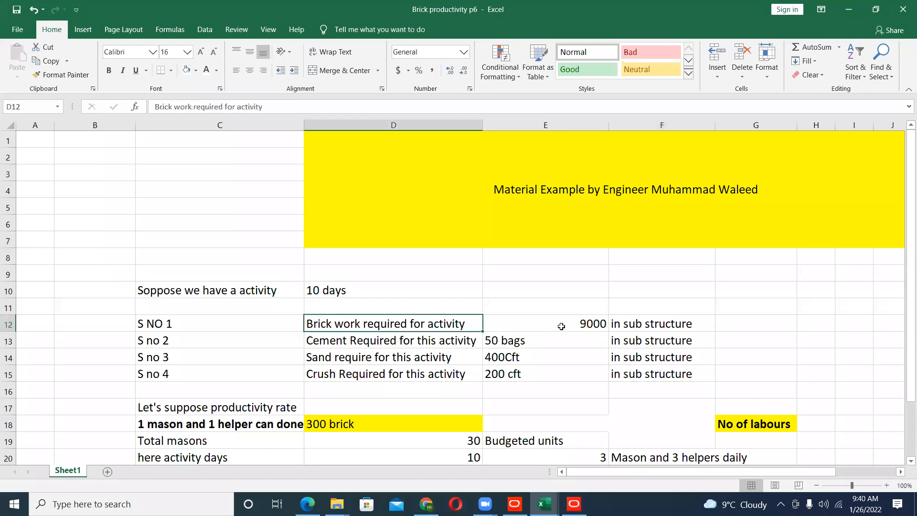
pyautogui.click(561, 327)
pyautogui.click(391, 342)
pyautogui.click(492, 342)
pyautogui.scroll(-1, 492, 342)
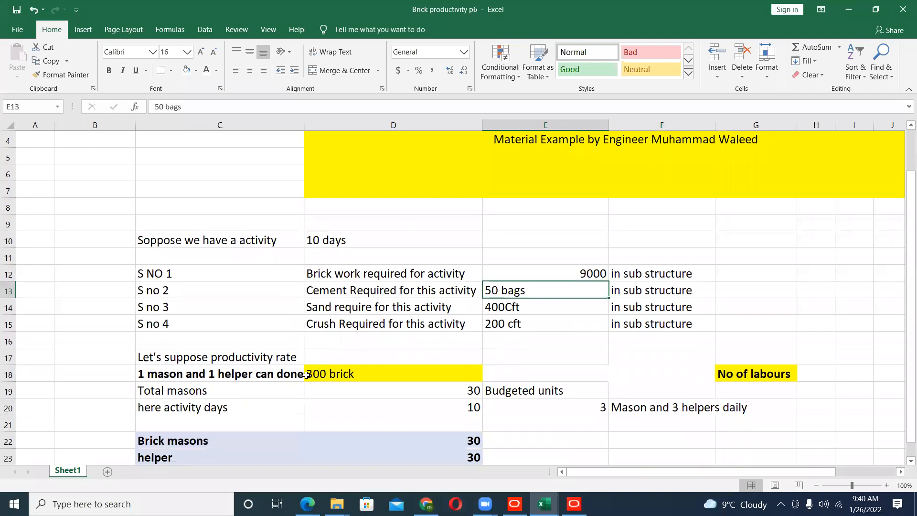
pyautogui.click(332, 375)
pyautogui.scroll(-2, 334, 378)
pyautogui.scroll(-1, 310, 368)
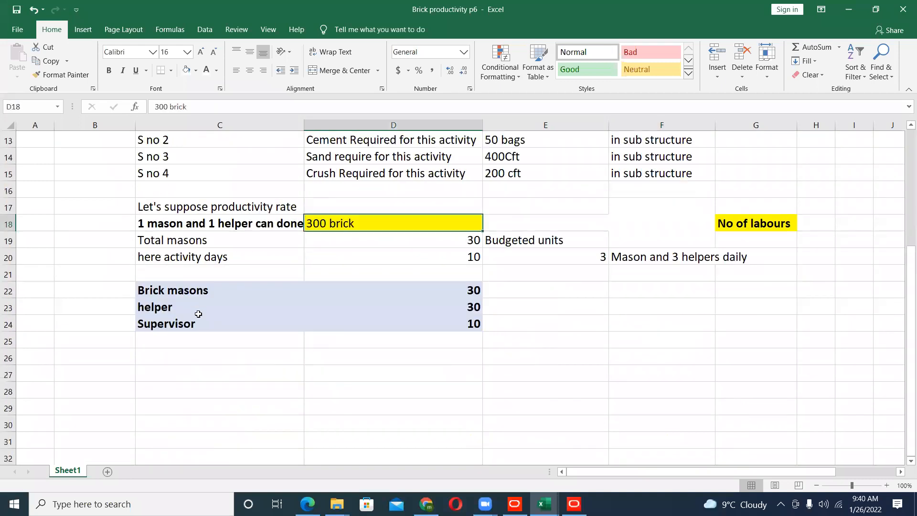
pyautogui.scroll(2, 197, 368)
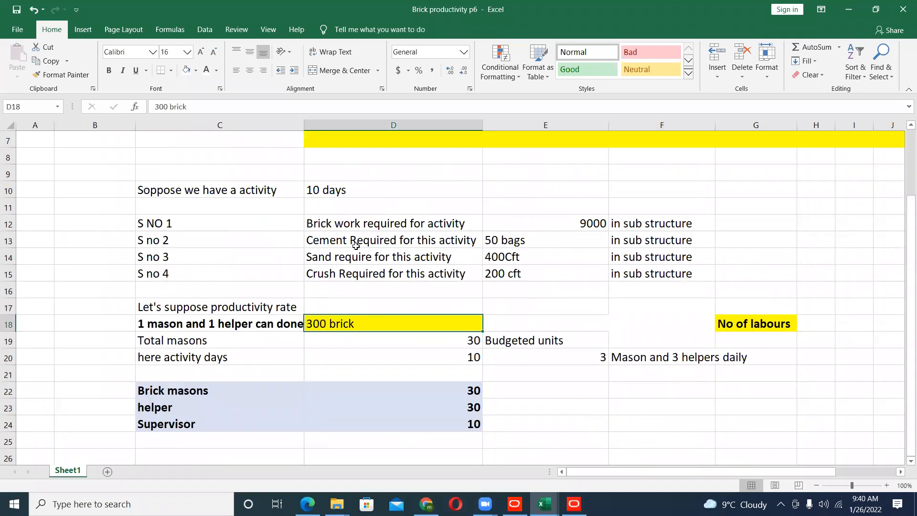
# - Glance at the resource list in Primavera P6 Professional, then minimize it and the Brick productivity p6 workbook
pyautogui.hotkey('alt', 'Tab')
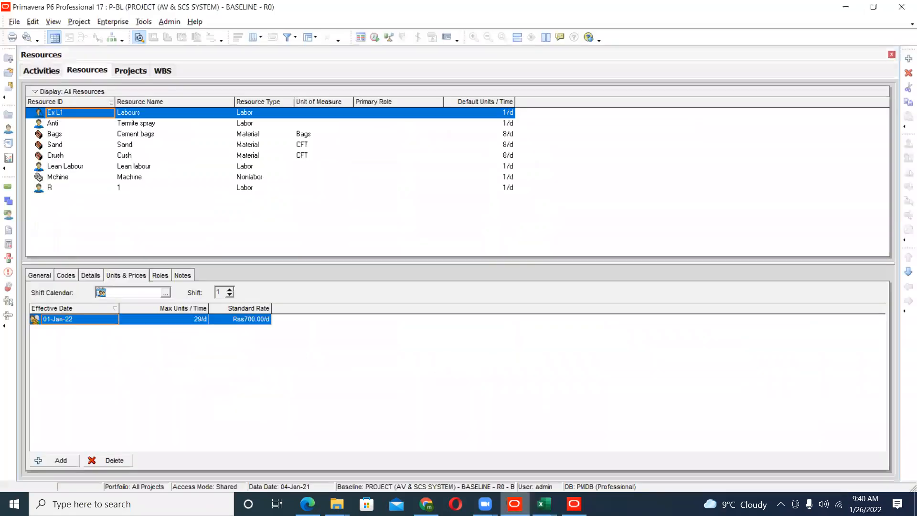
pyautogui.click(515, 504)
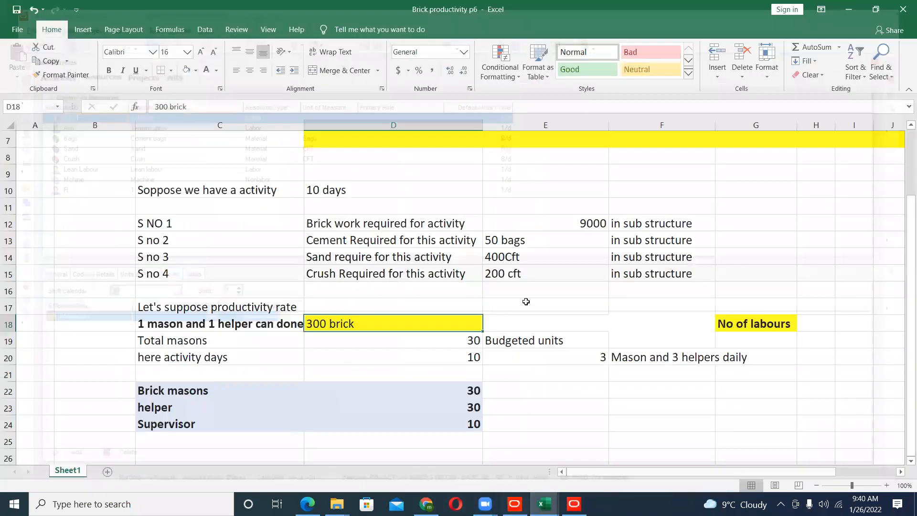
pyautogui.click(849, 9)
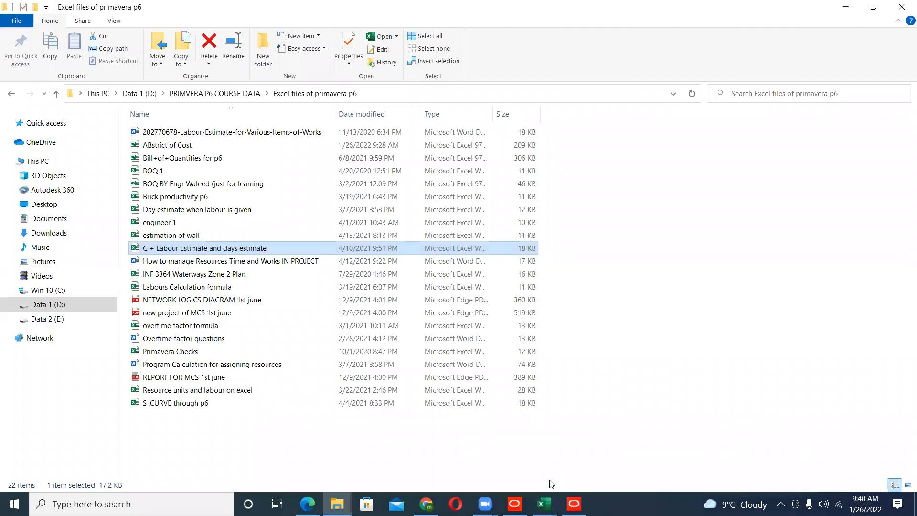
# - Switch to the G + Labour Estimate and days estimate workbook and review the ground floor steel quantities by bar diameter, their total and the binding wires
pyautogui.moveTo(544, 504)
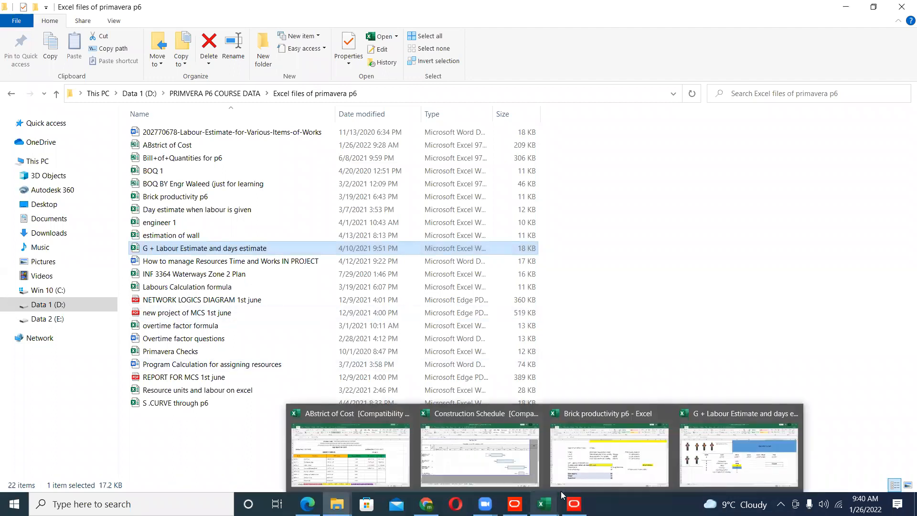
pyautogui.click(730, 460)
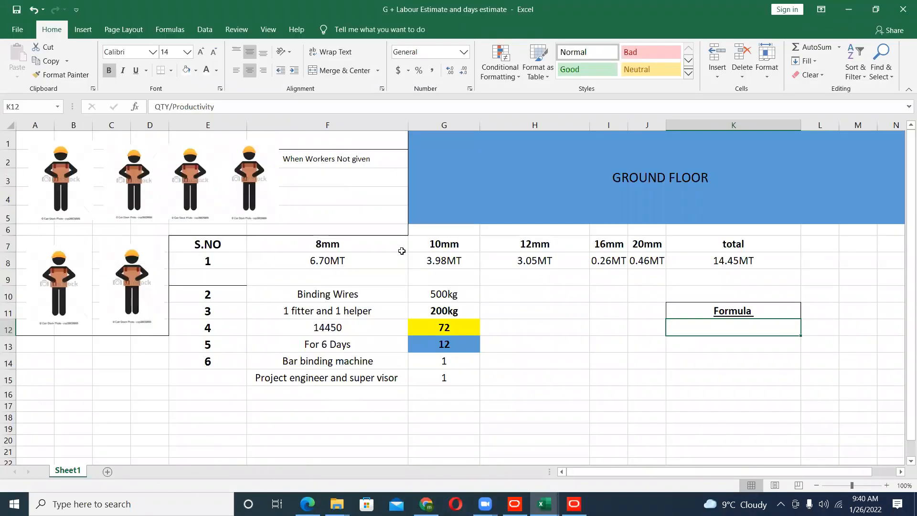
pyautogui.click(358, 259)
pyautogui.click(462, 262)
pyautogui.click(521, 262)
pyautogui.click(600, 262)
pyautogui.click(639, 263)
pyautogui.click(700, 262)
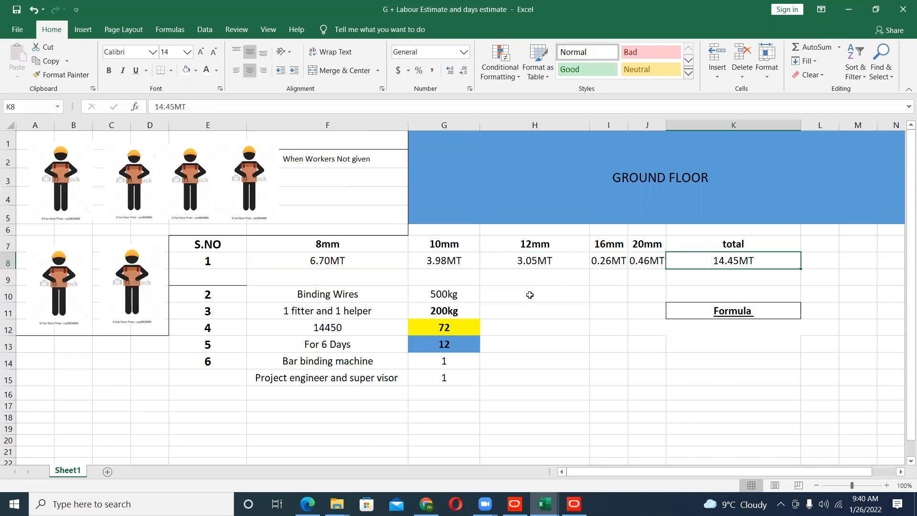
pyautogui.moveTo(54, 176)
pyautogui.mouseDown()
pyautogui.moveTo(229, 209)
pyautogui.moveTo(80, 168)
pyautogui.moveTo(49, 176)
pyautogui.mouseUp()
pyautogui.click(434, 298)
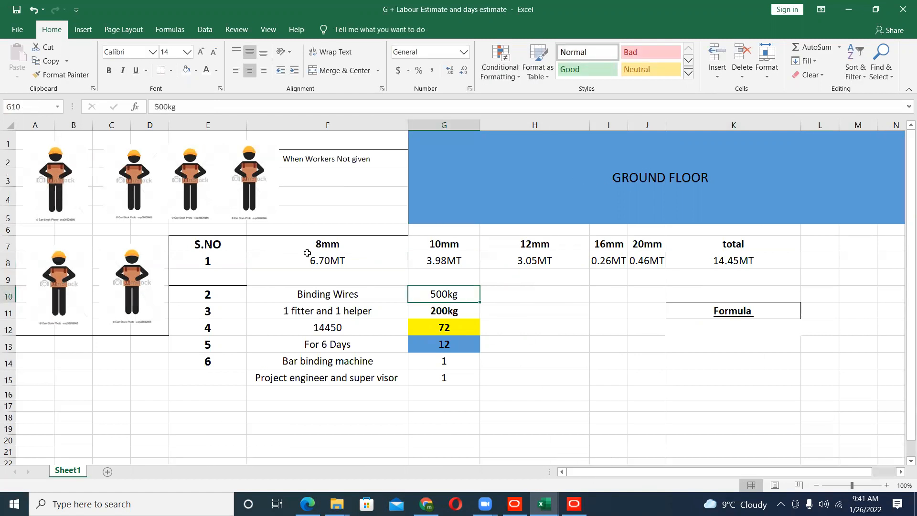
# - Switch back to Primavera P6 Professional, show the resource assignments of activity F15-DE-AF12-T-20 and widen the Primary Resource column
pyautogui.click(515, 504)
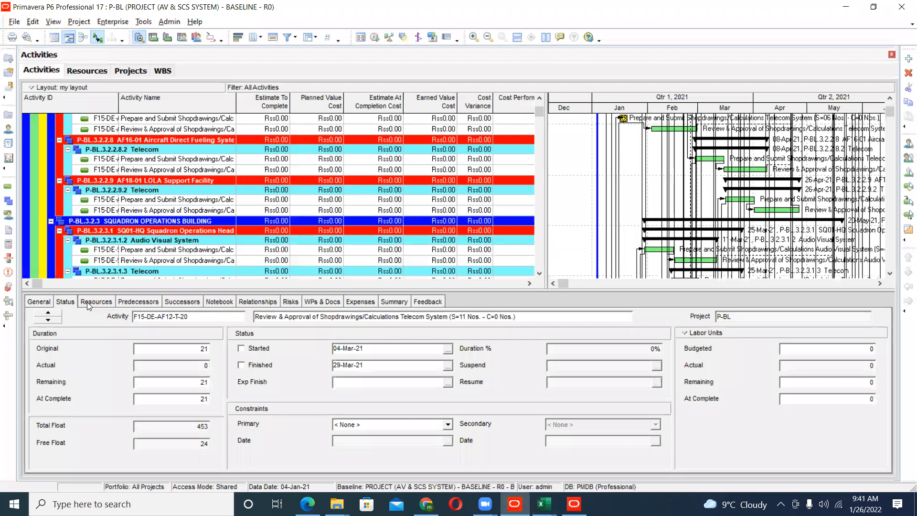
pyautogui.click(87, 302)
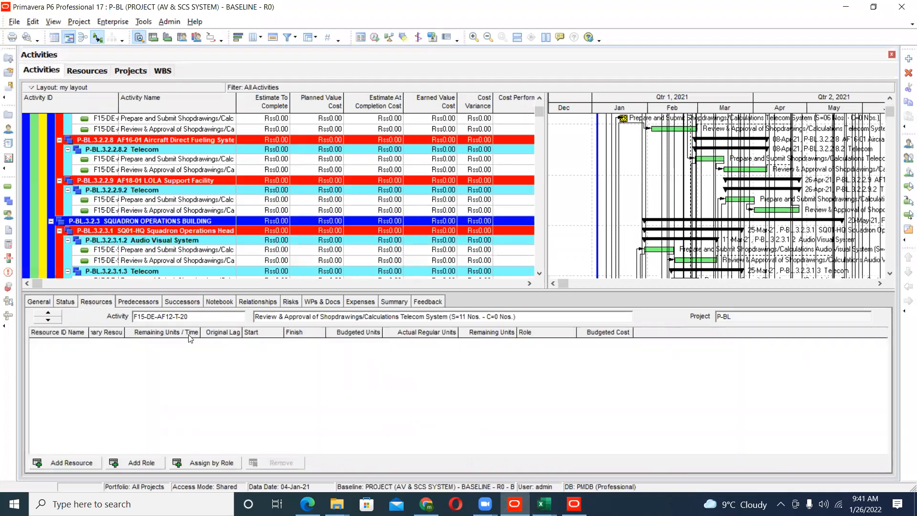
pyautogui.moveTo(124, 332); pyautogui.dragTo(142, 332)
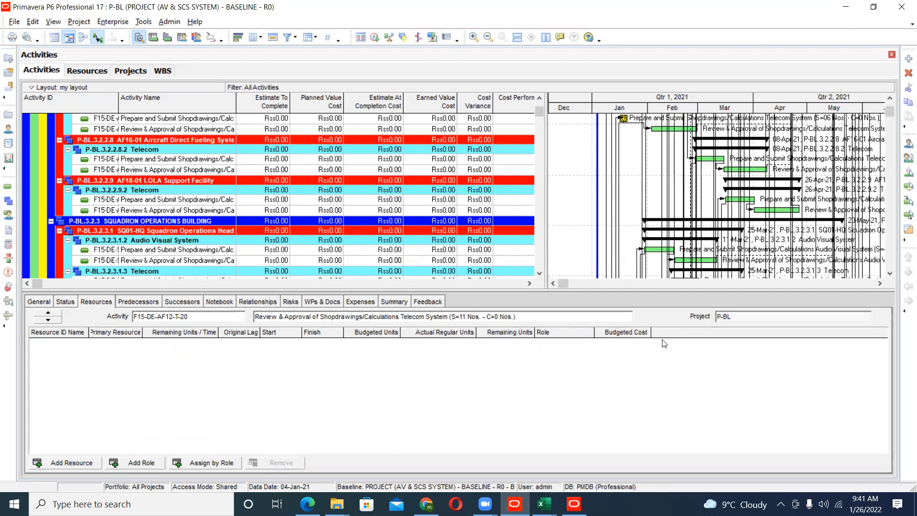
# - Open the resource list and show the Labours resource's type, currency and overtime details, enlarging the details area slightly
pyautogui.click(87, 70)
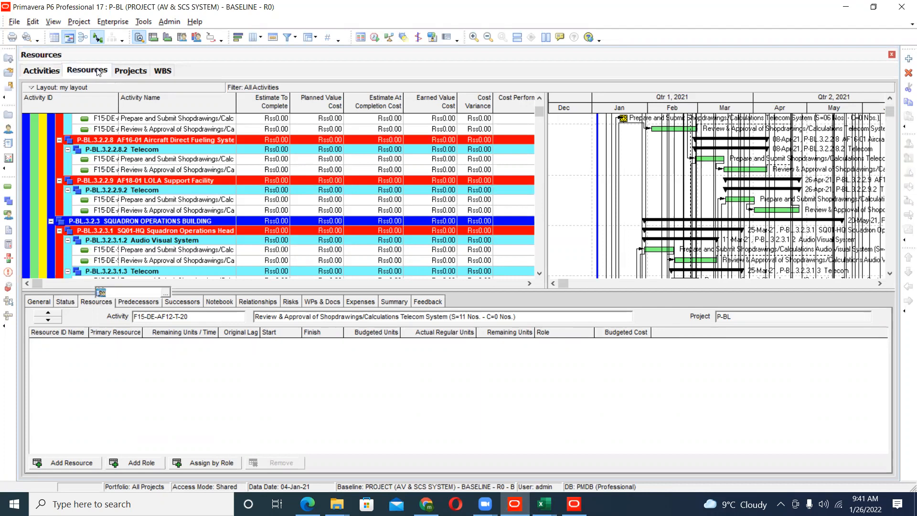
pyautogui.click(72, 275)
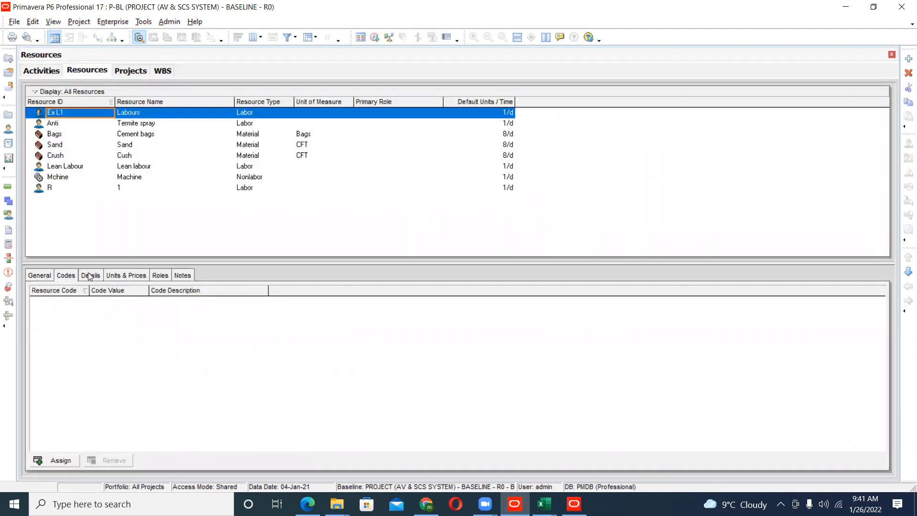
pyautogui.click(89, 276)
pyautogui.moveTo(106, 262); pyautogui.dragTo(106, 255)
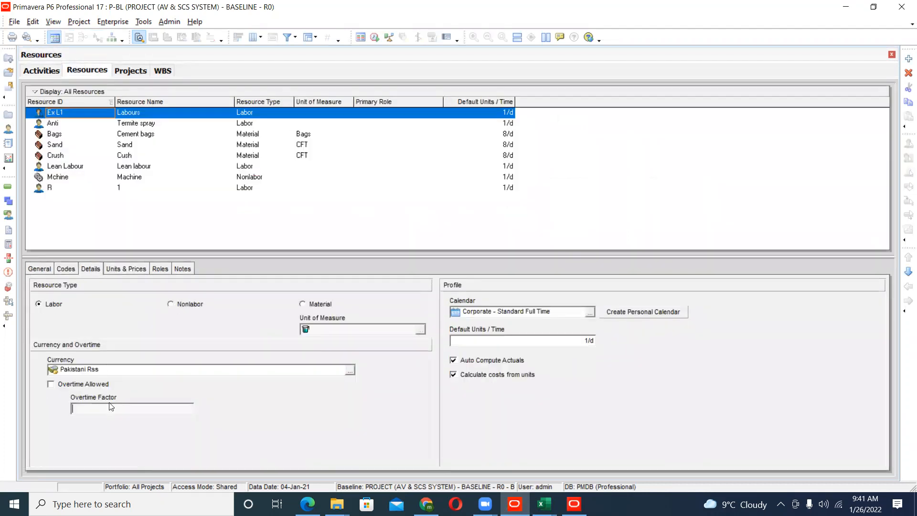
# - Switch to the Excel files of primavera p6 folder and open the overtime factor formula workbook
pyautogui.moveTo(337, 504)
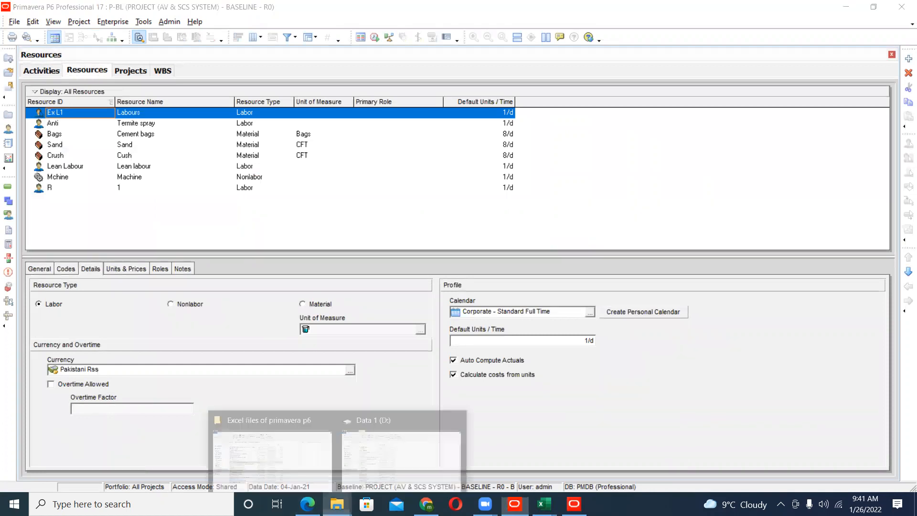
pyautogui.click(305, 475)
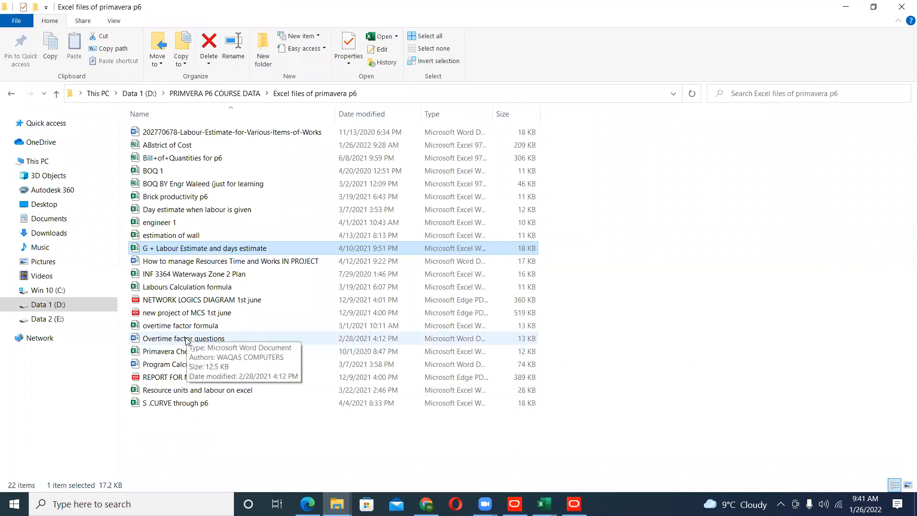
pyautogui.doubleClick(205, 327)
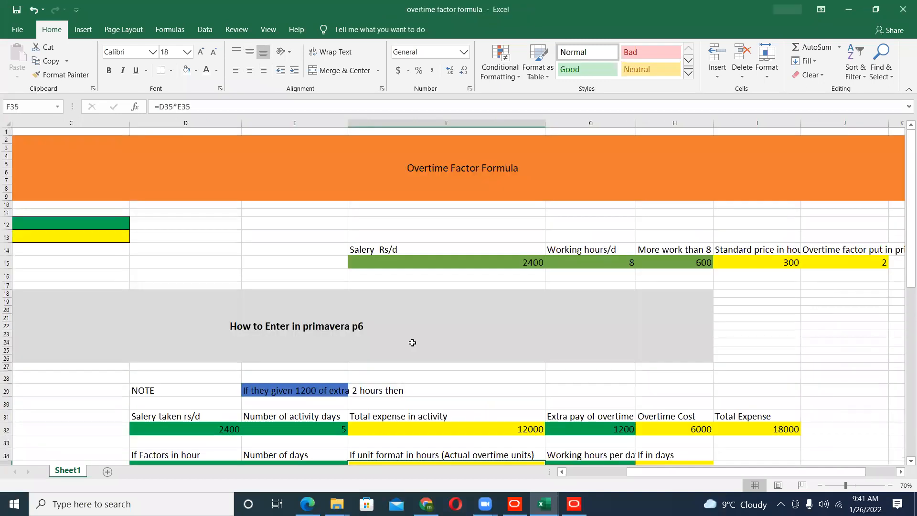
# - Review the overtime factor formula, the Primavera entry instructions and the worked Example section, selecting the example rows
pyautogui.click(447, 167)
pyautogui.scroll(-6, 431, 248)
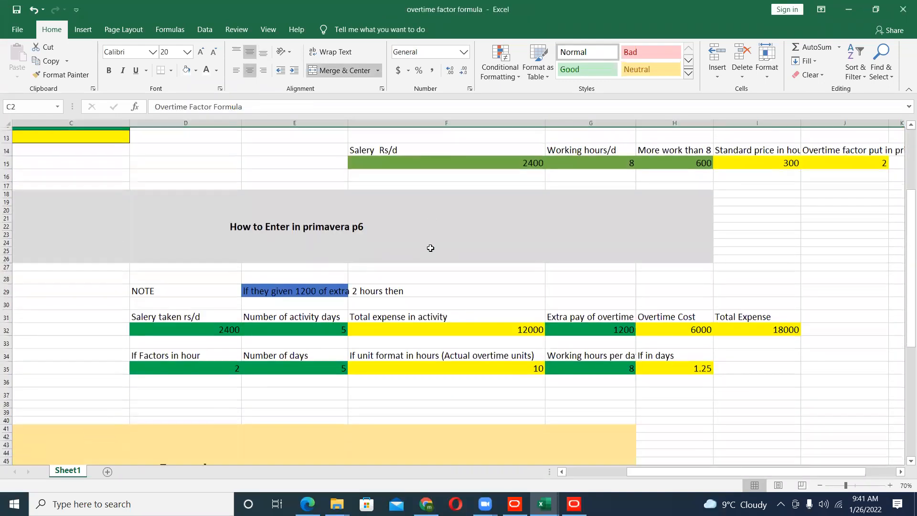
pyautogui.scroll(-2, 430, 248)
pyautogui.scroll(-2, 337, 370)
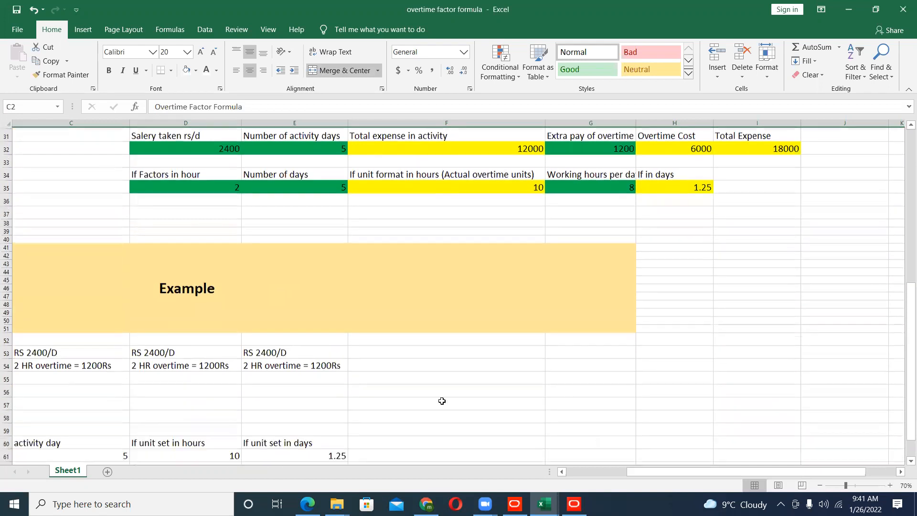
pyautogui.moveTo(646, 474); pyautogui.dragTo(571, 475)
pyautogui.scroll(-2, 318, 394)
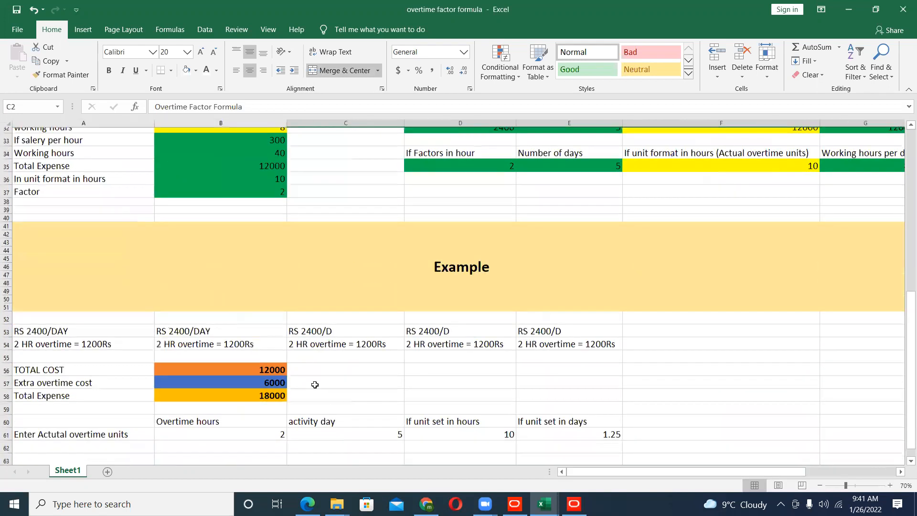
pyautogui.moveTo(54, 217); pyautogui.dragTo(501, 405)
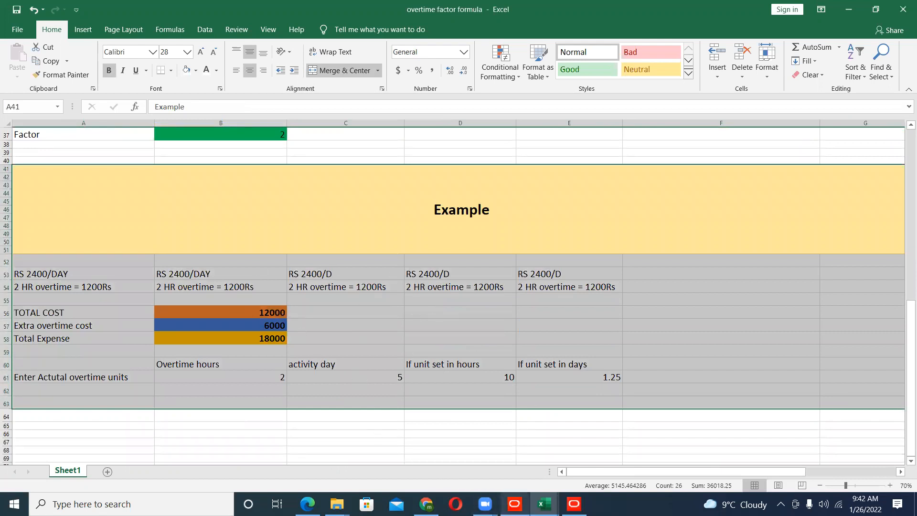
# - Switch back to Primavera P6 Professional and return from the resource list to the project's activities
pyautogui.click(515, 504)
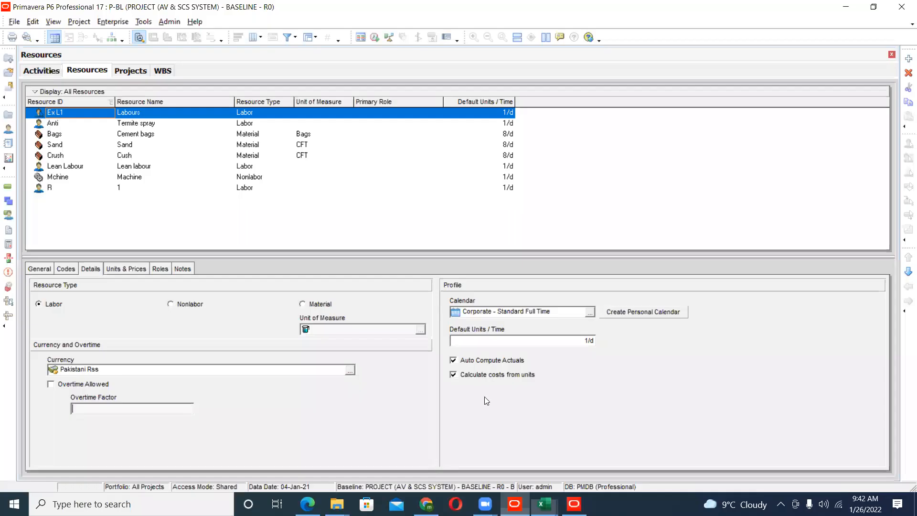
pyautogui.click(43, 74)
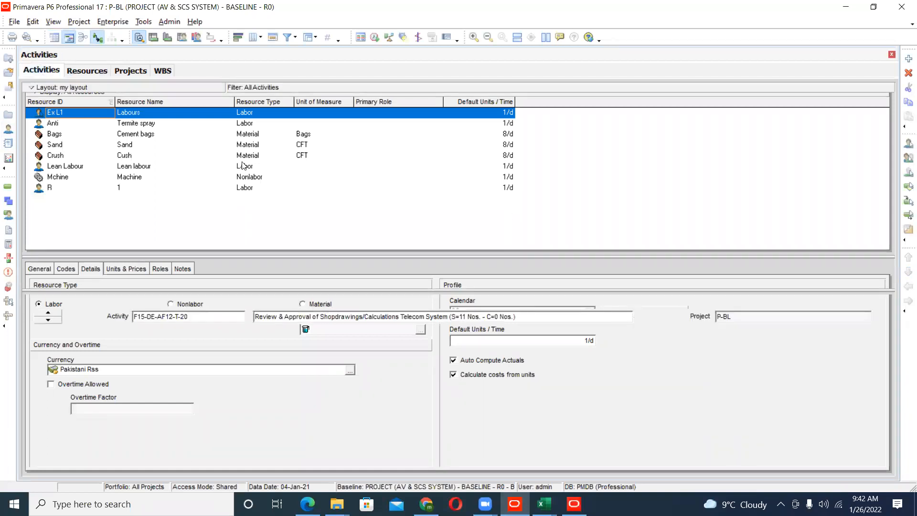
pyautogui.click(80, 72)
pyautogui.click(54, 73)
pyautogui.click(43, 73)
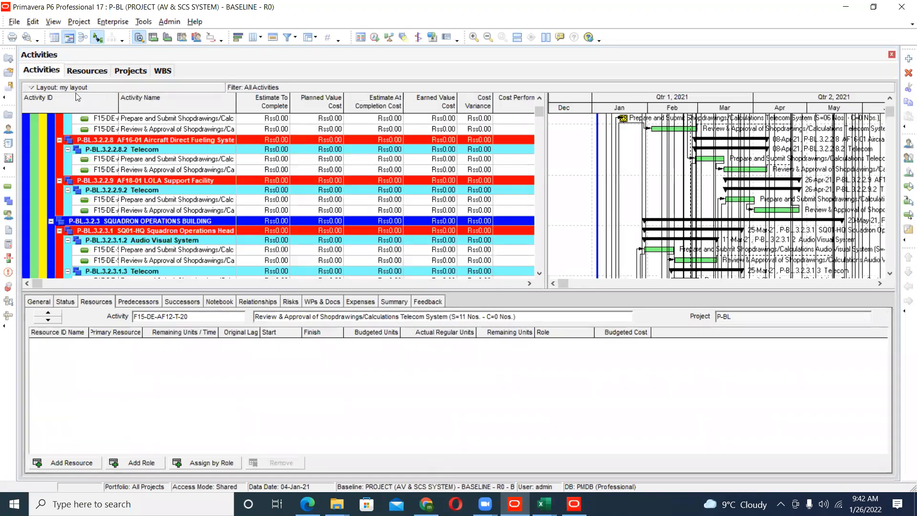
# - Apply and open the saved "my layout" activity layout
pyautogui.click(32, 88)
pyautogui.moveTo(54, 102)
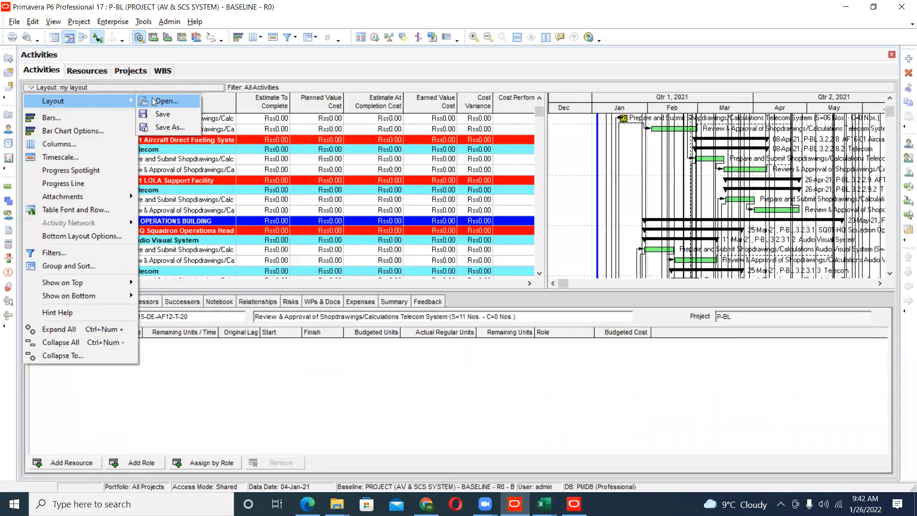
pyautogui.click(166, 100)
pyautogui.click(473, 270)
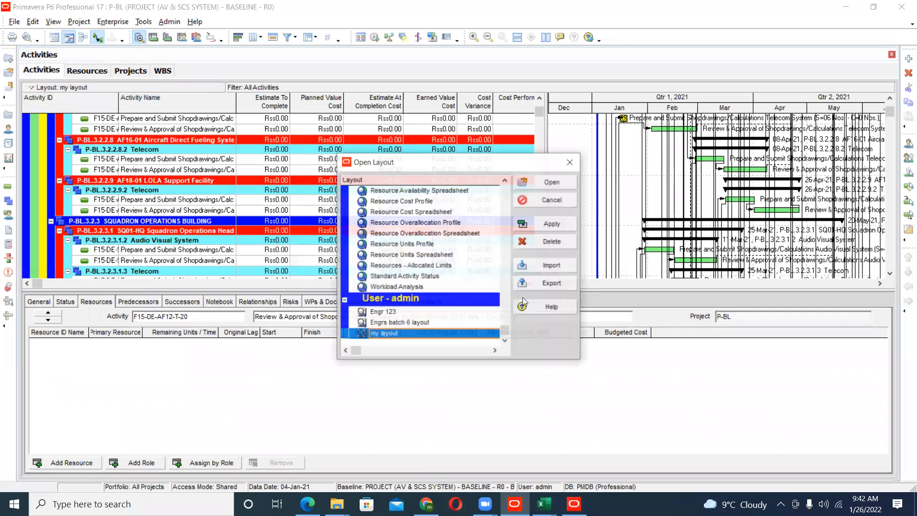
pyautogui.click(549, 223)
pyautogui.click(549, 182)
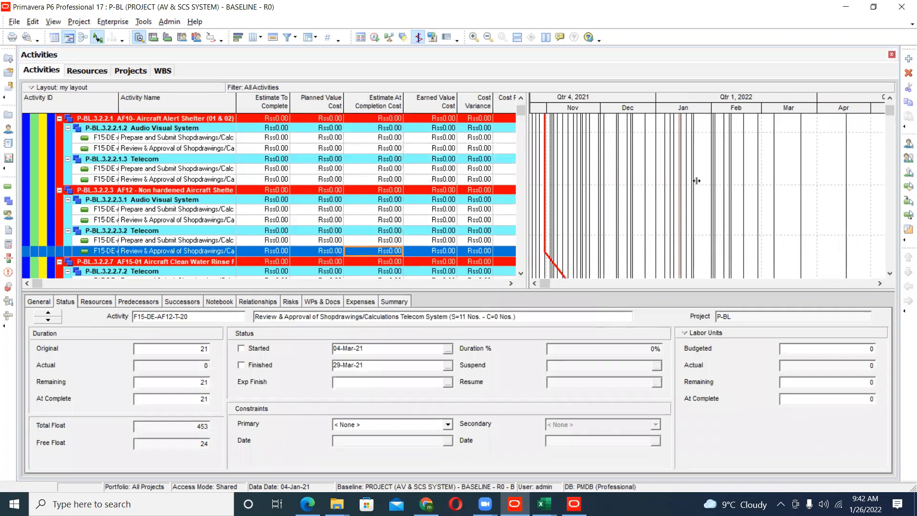
# - Widen the activity table and review its cost, earned value, duration and date columns through Performance % Complete
pyautogui.moveTo(696, 181); pyautogui.dragTo(715, 180)
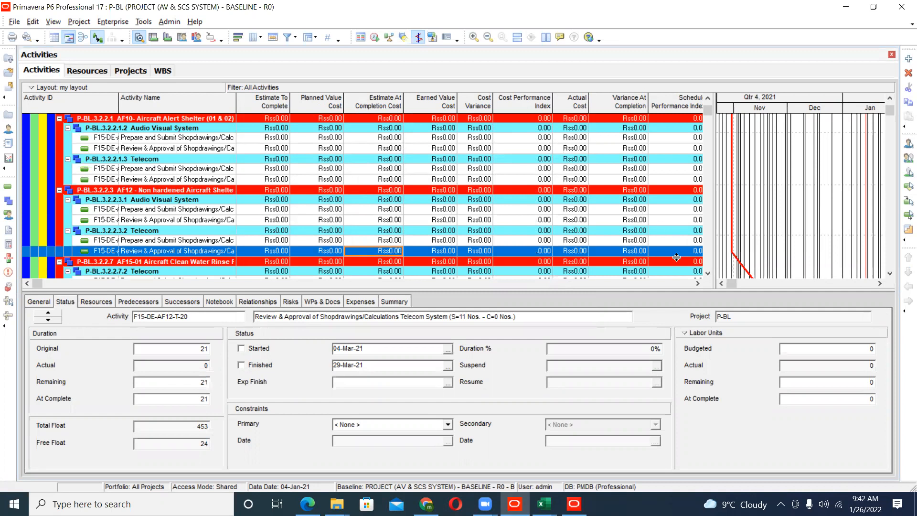
pyautogui.click(698, 284)
pyautogui.click(698, 284)
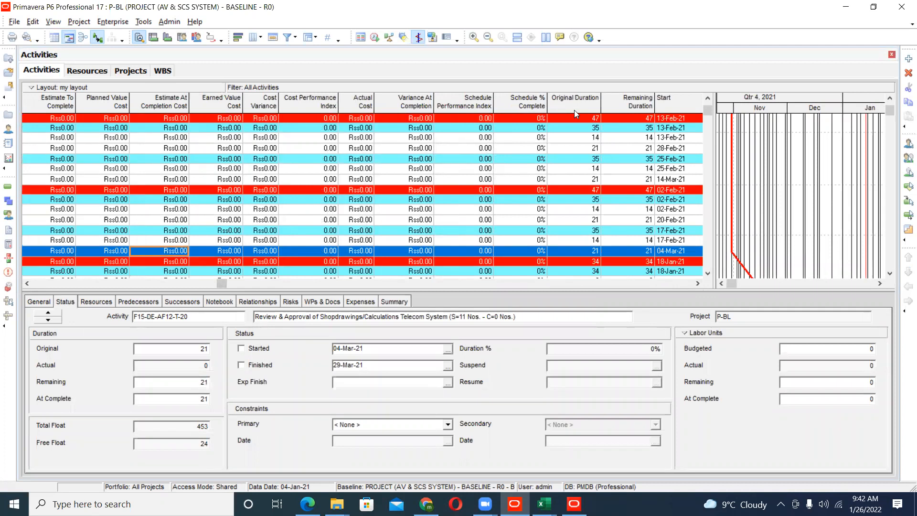
pyautogui.click(698, 283)
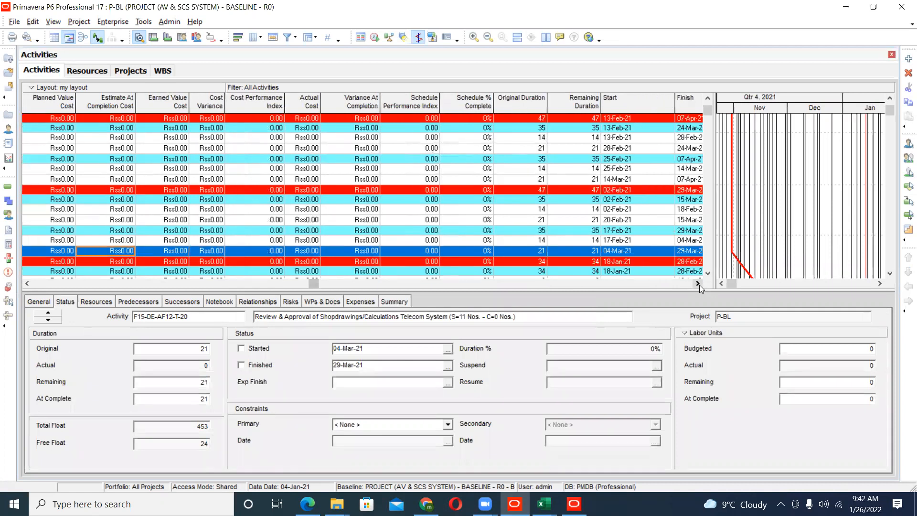
pyautogui.click(698, 284)
pyautogui.click(698, 284)
pyautogui.click(698, 284)
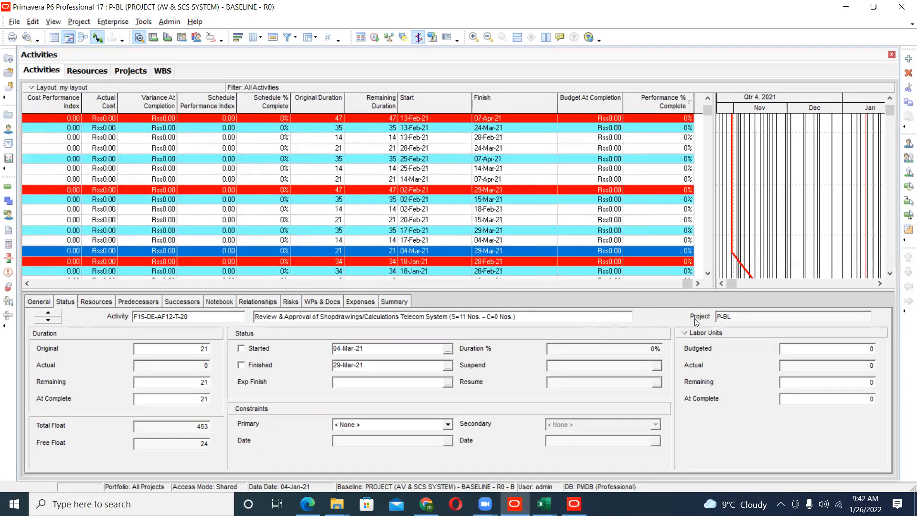
pyautogui.moveTo(687, 285); pyautogui.dragTo(282, 411)
# - Switch to Microsoft Edge and bring up the complete primavera formula's PDF at its first page
pyautogui.moveTo(307, 504)
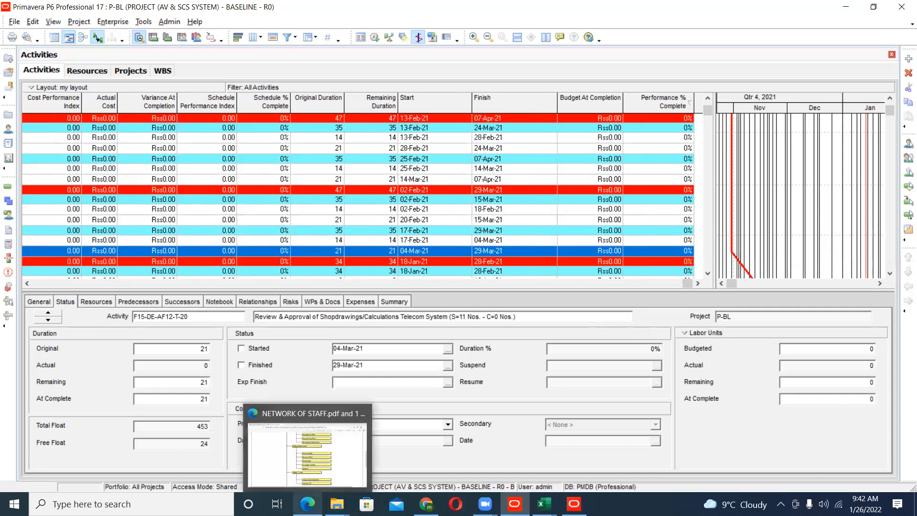
pyautogui.click(328, 449)
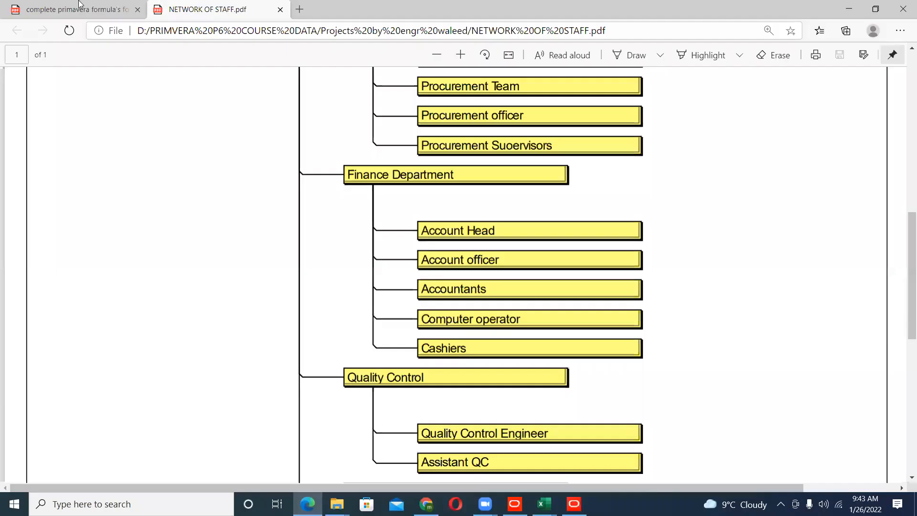
pyautogui.click(79, 4)
pyautogui.scroll(6, 365, 337)
pyautogui.moveTo(904, 205); pyautogui.dragTo(904, 80)
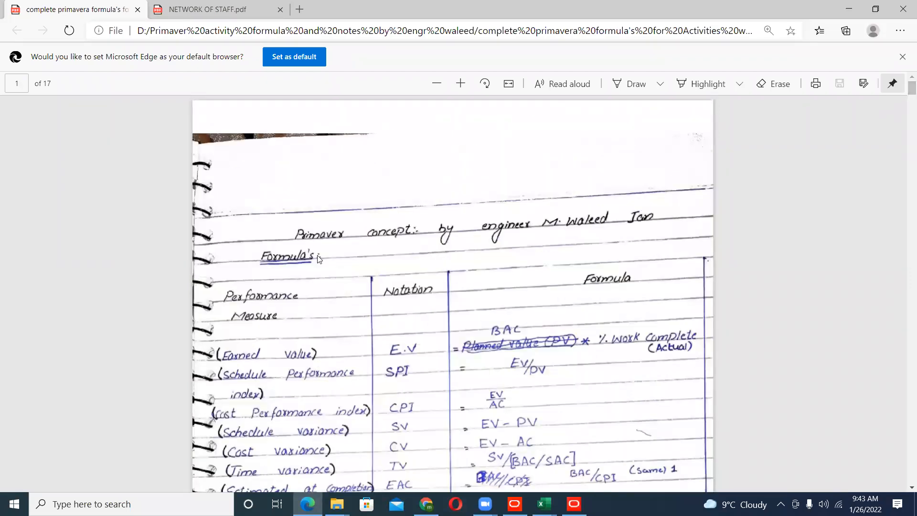
# - Read the handwritten performance measure formulas and the Earned Value, Planned Value, Actual Cost and Budget at Completion notes on pages 1 to 4
pyautogui.scroll(-2, 308, 269)
pyautogui.scroll(-2, 282, 267)
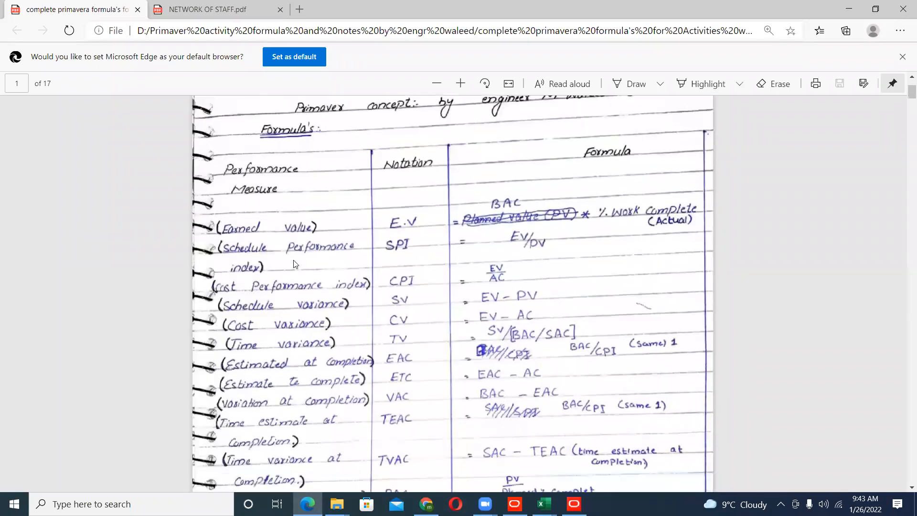
pyautogui.scroll(-3, 301, 268)
pyautogui.scroll(-1, 301, 196)
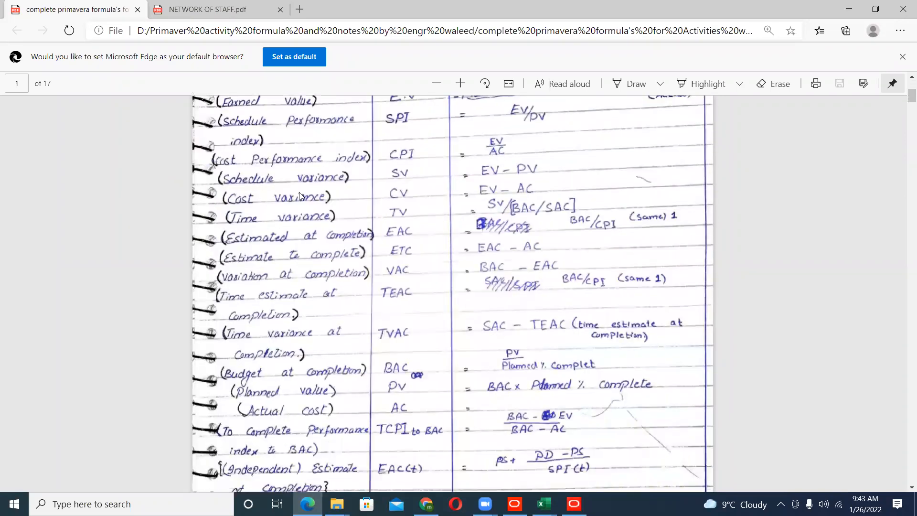
pyautogui.scroll(-20, 351, 240)
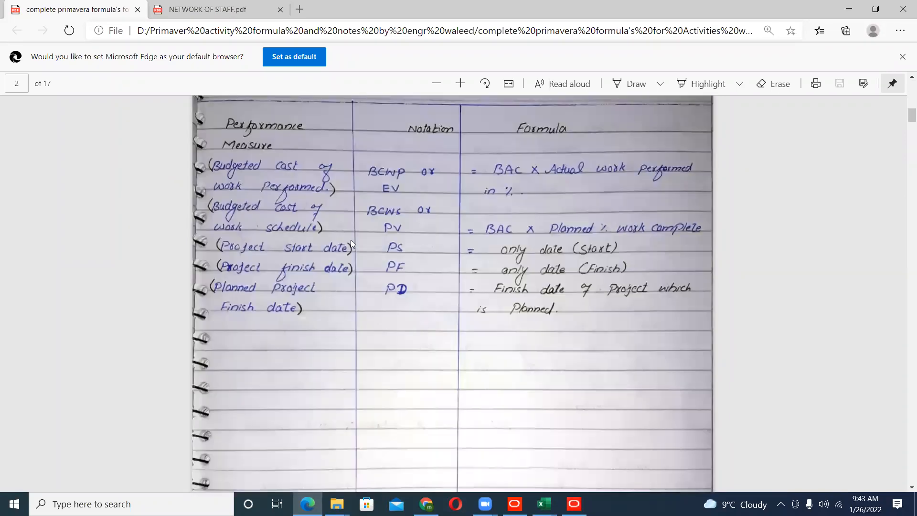
pyautogui.scroll(-18, 350, 240)
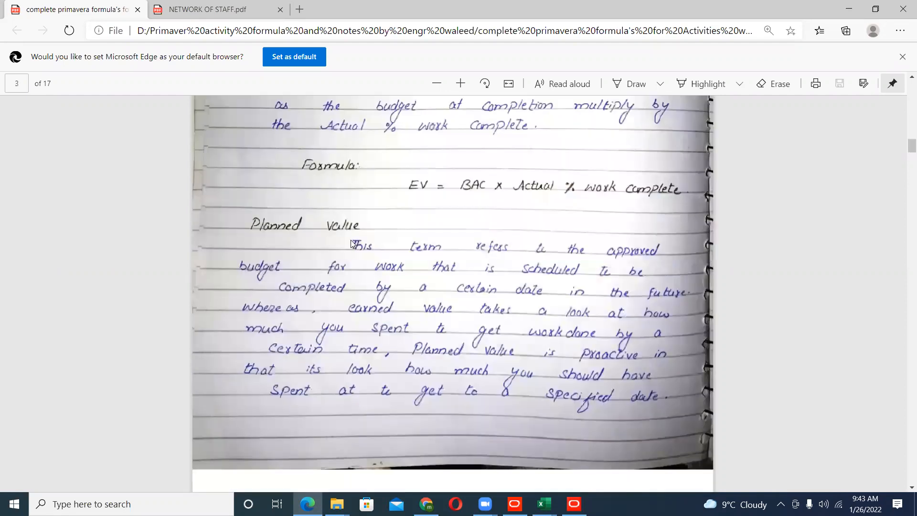
pyautogui.scroll(-18, 350, 239)
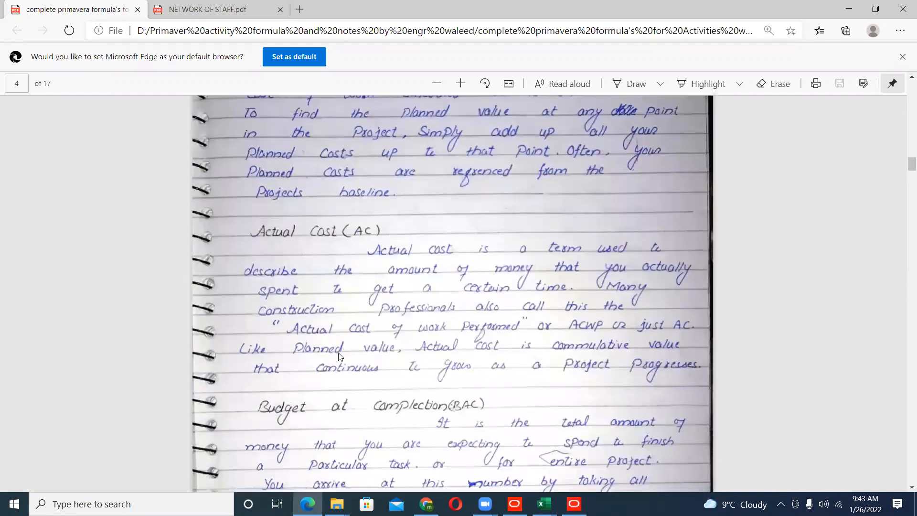
pyautogui.scroll(-1, 339, 355)
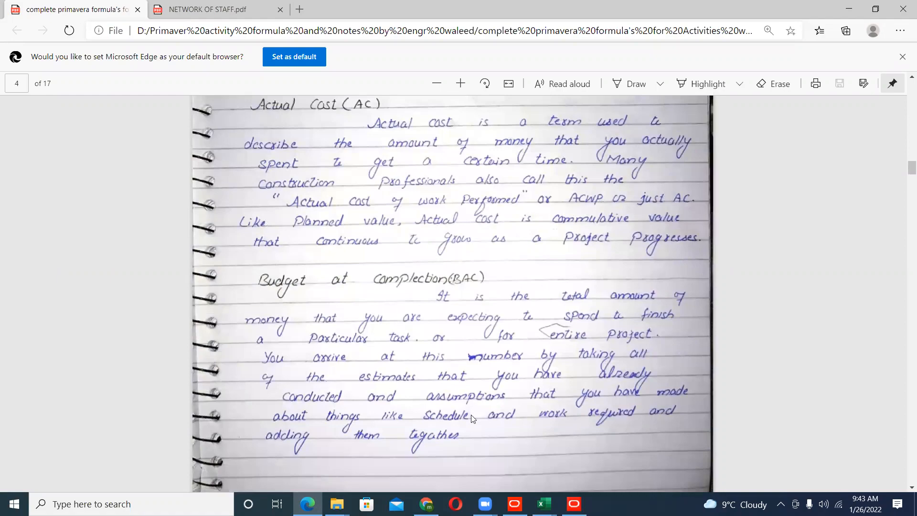
# - Switch back to Primavera P6, turn off the progress line and rebalance the table and Gantt chart to show the early 2021 bars
pyautogui.click(514, 504)
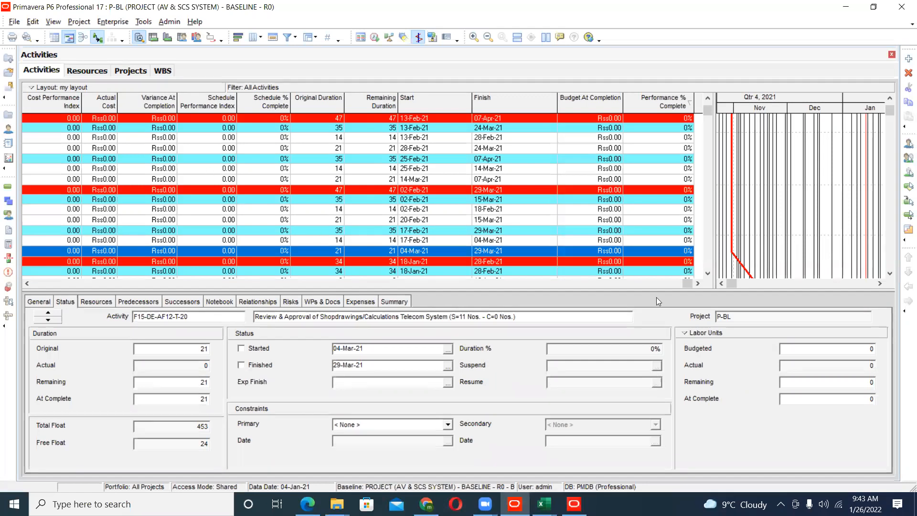
pyautogui.moveTo(713, 248); pyautogui.dragTo(535, 246)
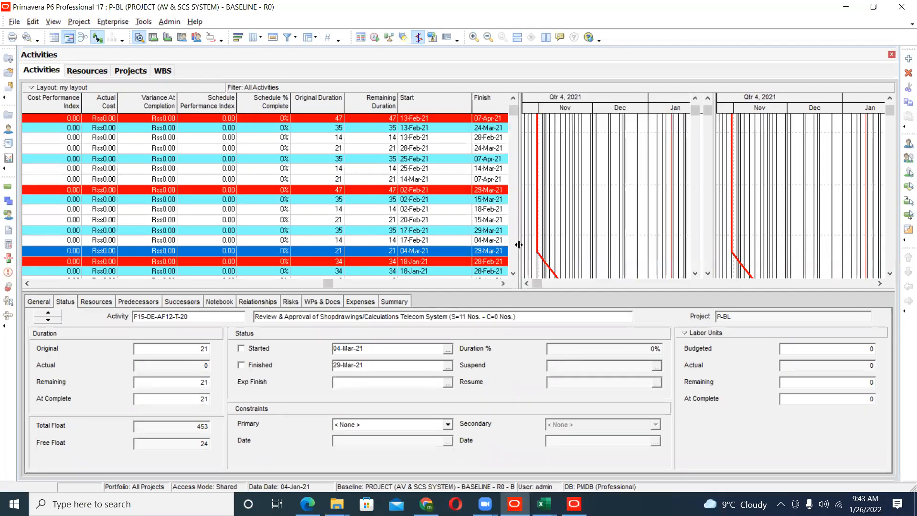
pyautogui.click(527, 284)
pyautogui.click(528, 284)
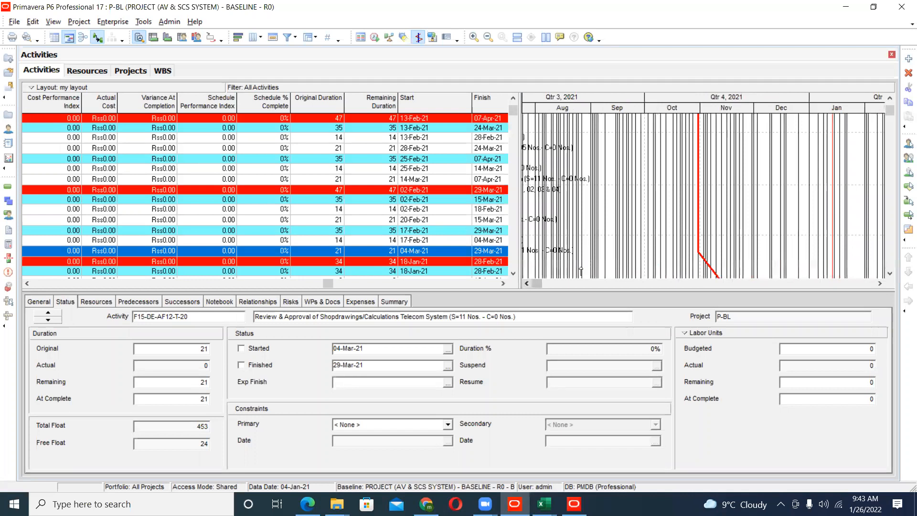
pyautogui.click(528, 284)
pyautogui.click(528, 284)
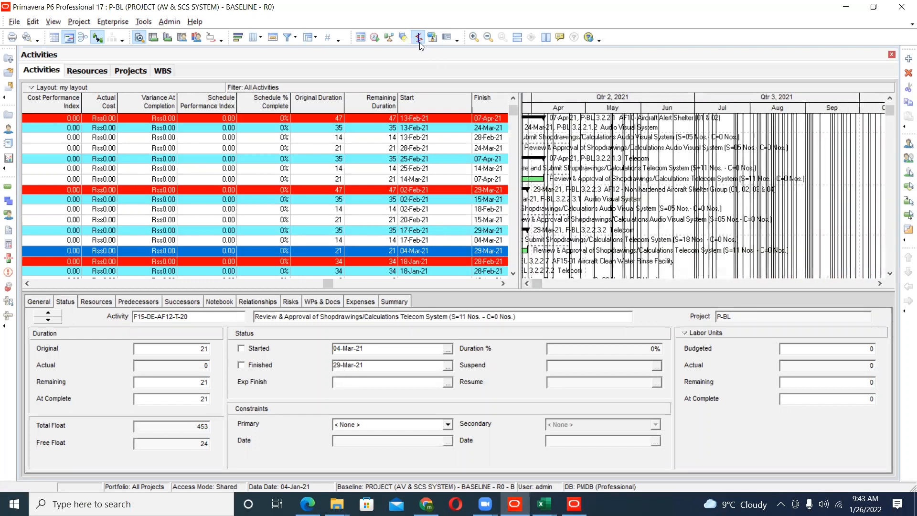
pyautogui.click(527, 284)
pyautogui.click(527, 284)
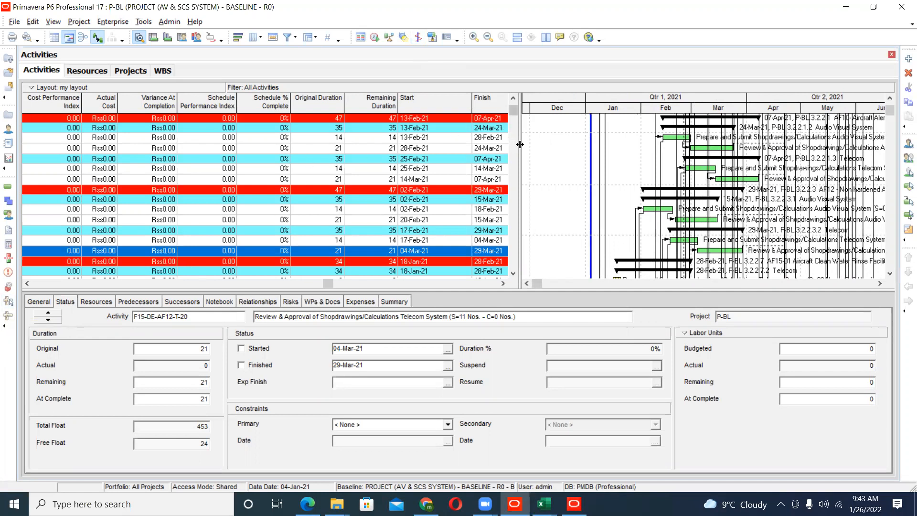
pyautogui.moveTo(521, 145); pyautogui.dragTo(576, 149)
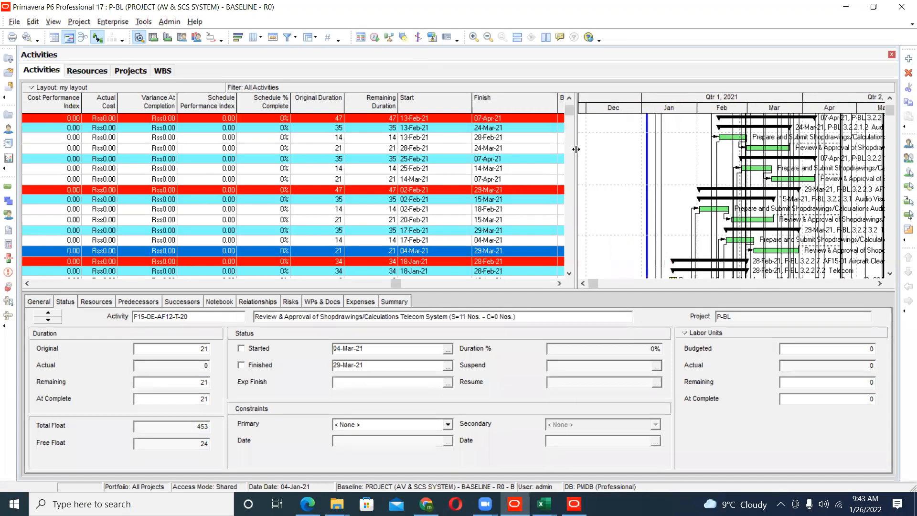
# - Open the activity column settings, find Actual Start and add it to the selected columns
pyautogui.rightClick(540, 109)
pyautogui.click(571, 281)
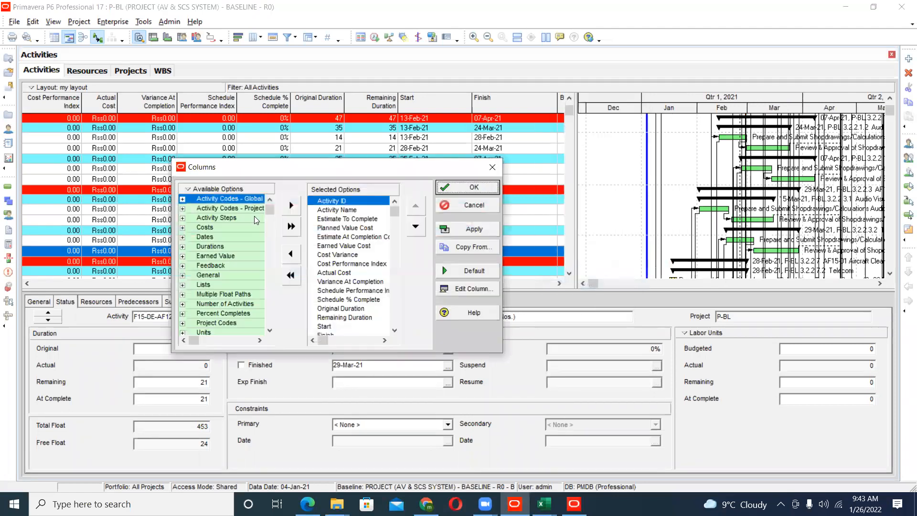
pyautogui.rightClick(191, 190)
pyautogui.click(197, 200)
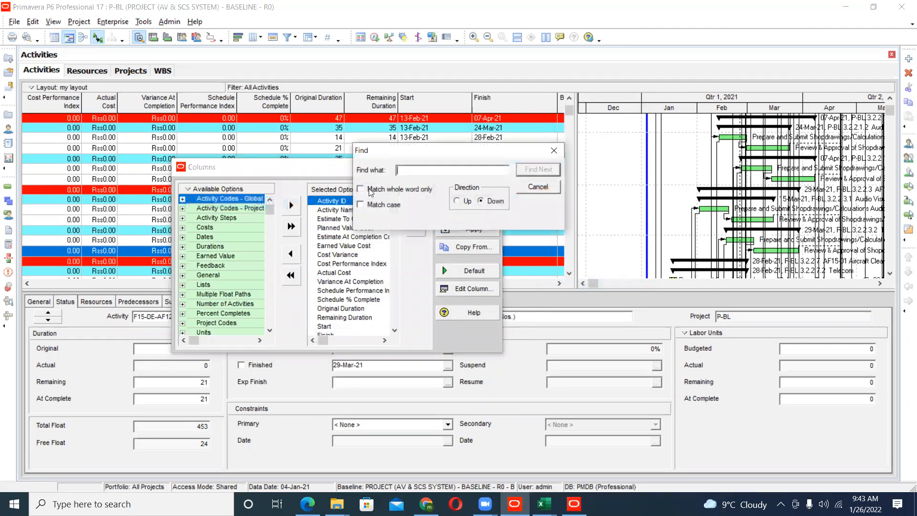
pyautogui.write('act')
pyautogui.click(536, 173)
pyautogui.click(554, 187)
pyautogui.click(291, 206)
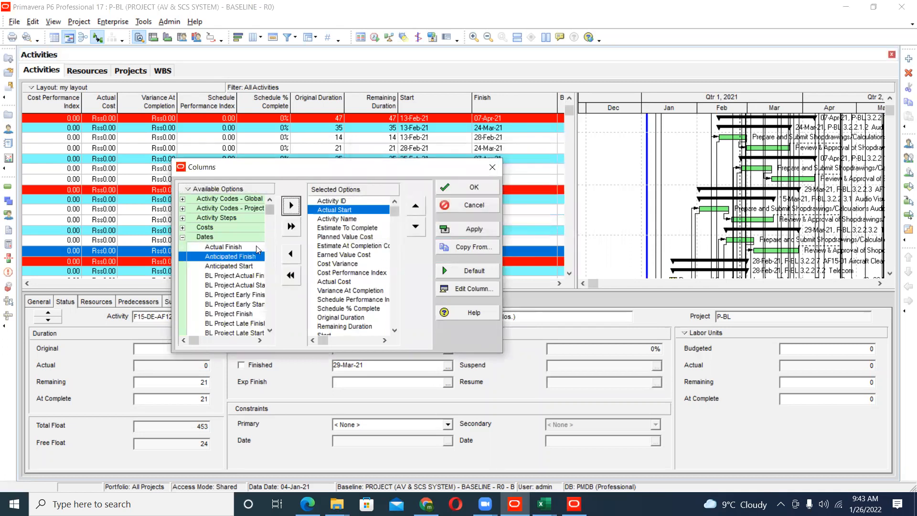
# - Add the Actual Finish column and move it to the end of the selected columns
pyautogui.click(256, 247)
pyautogui.click(291, 205)
pyautogui.click(416, 226)
pyautogui.click(416, 226)
pyautogui.click(415, 226)
pyautogui.click(415, 227)
pyautogui.click(413, 227)
pyautogui.click(413, 227)
pyautogui.click(413, 227)
pyautogui.click(413, 227)
pyautogui.click(412, 230)
pyautogui.click(412, 230)
pyautogui.click(411, 232)
pyautogui.click(411, 233)
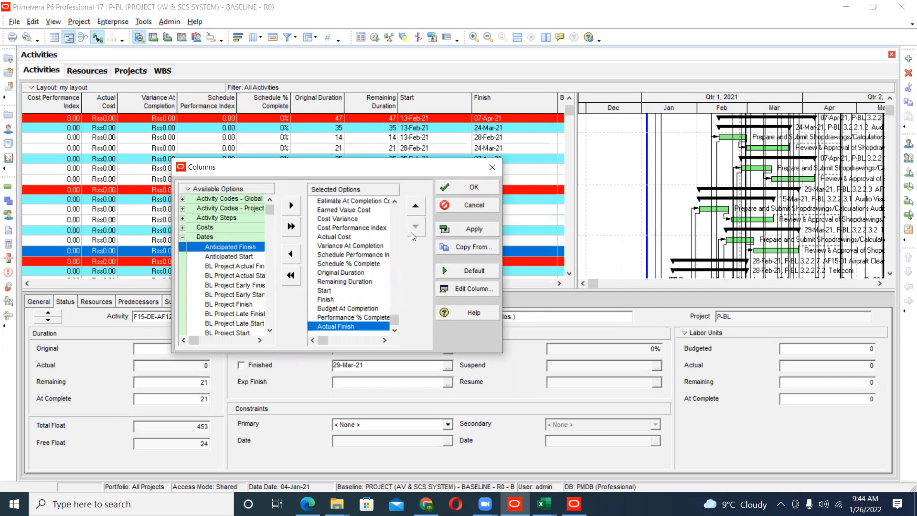
# - Move the Actual Start column down to just before Actual Finish and accept the column settings
pyautogui.moveTo(394, 321); pyautogui.dragTo(400, 213)
pyautogui.click(356, 210)
pyautogui.click(416, 227)
pyautogui.doubleClick(416, 228)
pyautogui.doubleClick(416, 228)
pyautogui.doubleClick(416, 229)
pyautogui.click(415, 229)
pyautogui.doubleClick(415, 230)
pyautogui.doubleClick(415, 230)
pyautogui.doubleClick(414, 233)
pyautogui.doubleClick(414, 233)
pyautogui.click(415, 229)
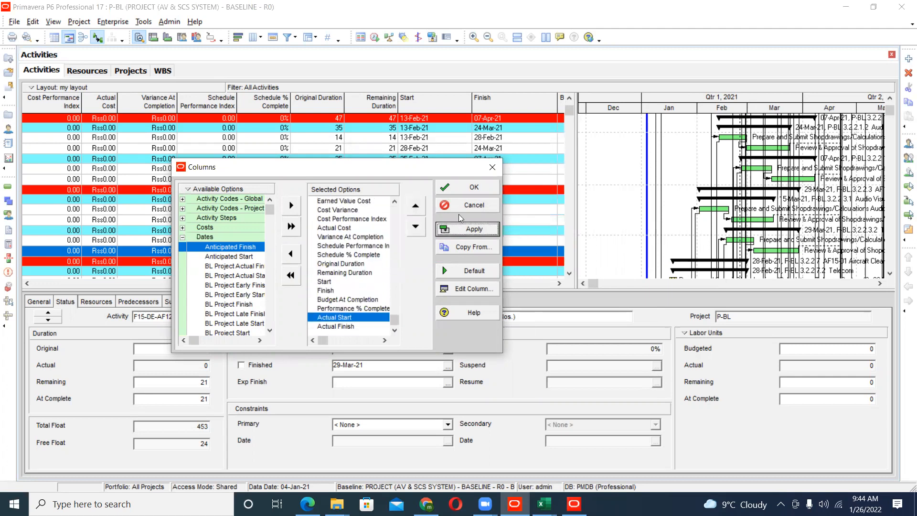
pyautogui.click(473, 187)
# - Compare the Start and Finish fields with Actual Start and Actual Finish for the first Prepare and Submit Shopdrawings activity
pyautogui.click(558, 283)
pyautogui.click(559, 283)
pyautogui.click(559, 283)
pyautogui.click(559, 282)
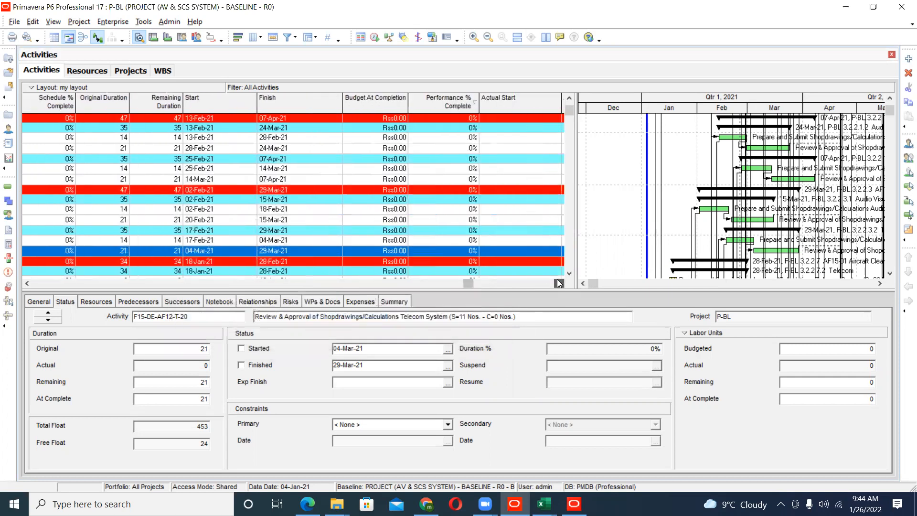
pyautogui.click(559, 282)
pyautogui.click(558, 282)
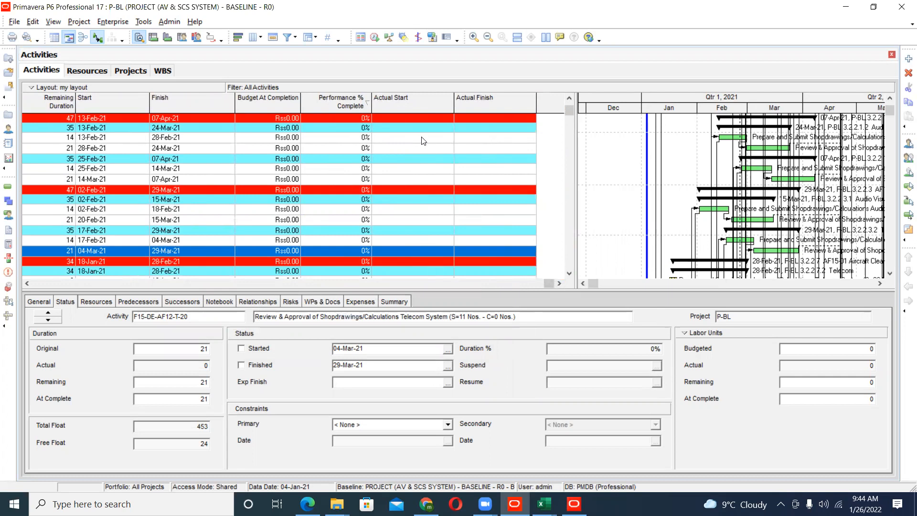
pyautogui.click(108, 139)
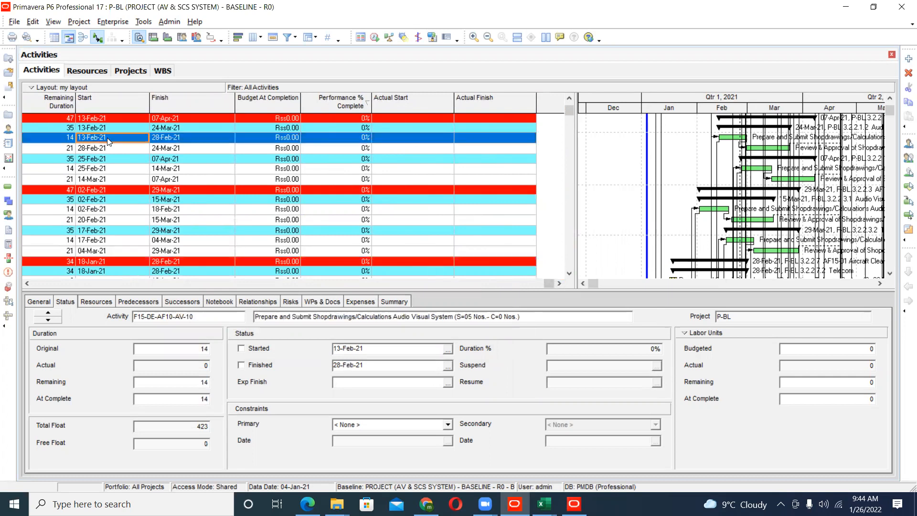
pyautogui.click(174, 139)
pyautogui.click(449, 142)
pyautogui.click(473, 143)
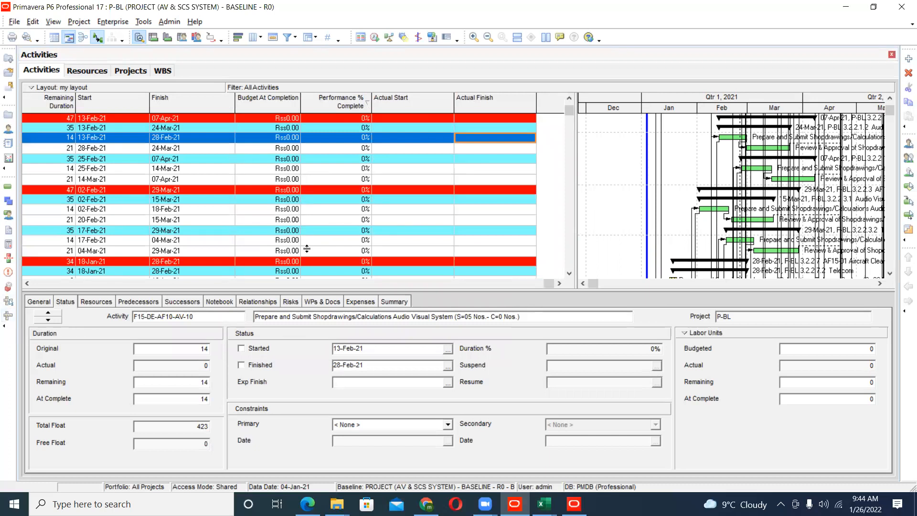
# - Show the resource usage profile for the Labours resource, enlarging the chart area and shifting its timescale to start in January 2021
pyautogui.click(196, 36)
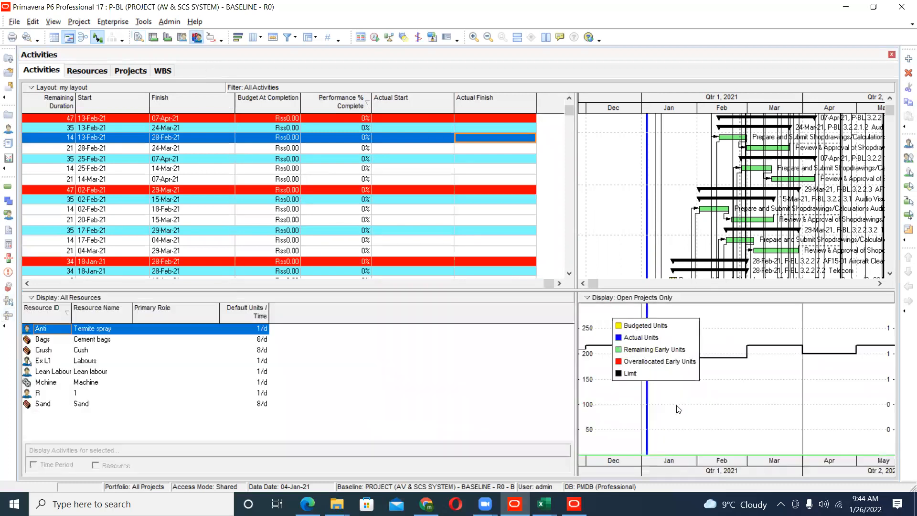
pyautogui.click(97, 362)
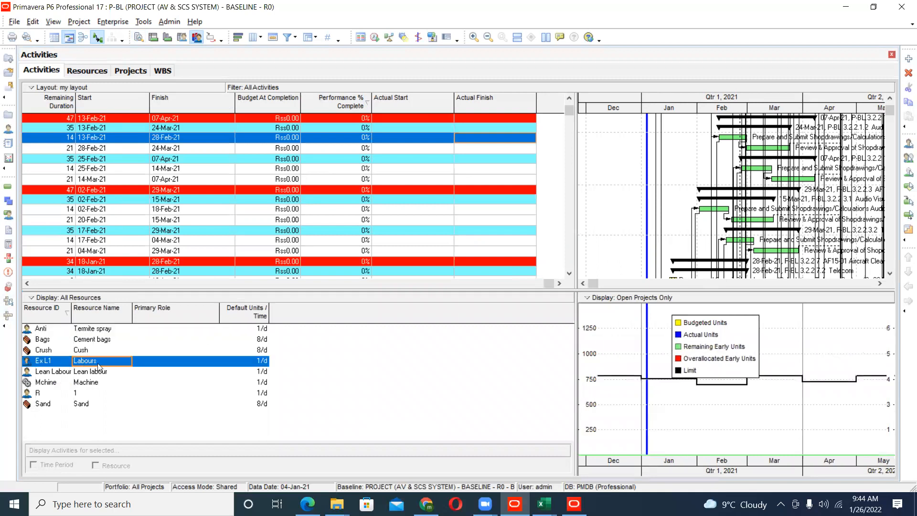
pyautogui.moveTo(575, 414); pyautogui.dragTo(504, 414)
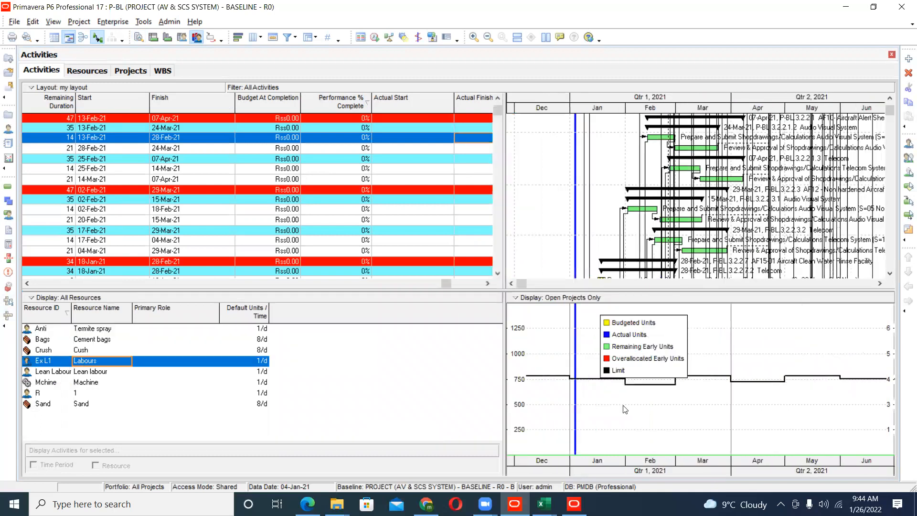
pyautogui.moveTo(701, 474); pyautogui.dragTo(635, 473)
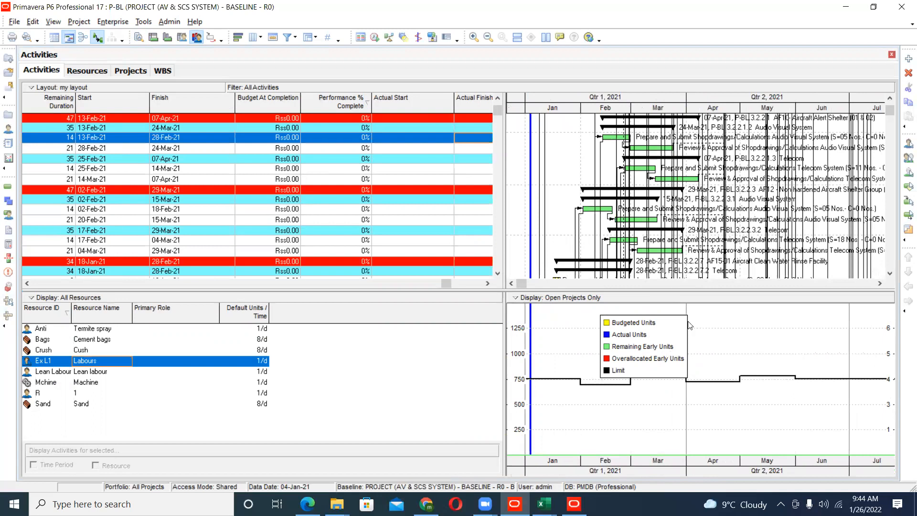
# - Review the data and graph settings in the Resource Usage Profile Options, leaving them as they are
pyautogui.rightClick(770, 350)
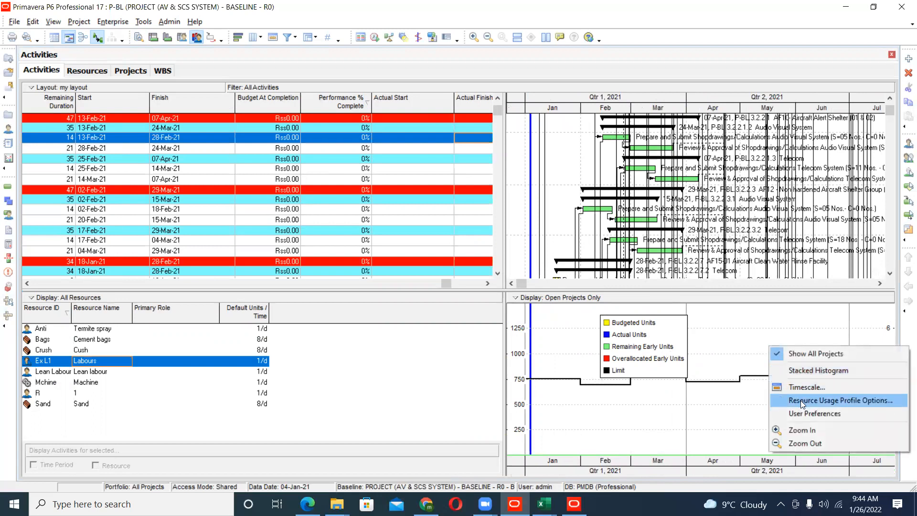
pyautogui.click(801, 400)
pyautogui.moveTo(343, 131); pyautogui.dragTo(270, 122)
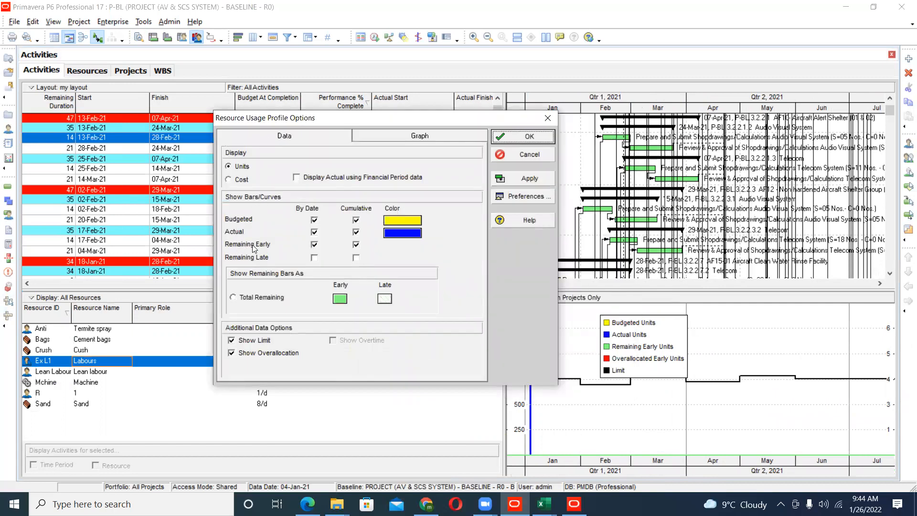
pyautogui.click(391, 137)
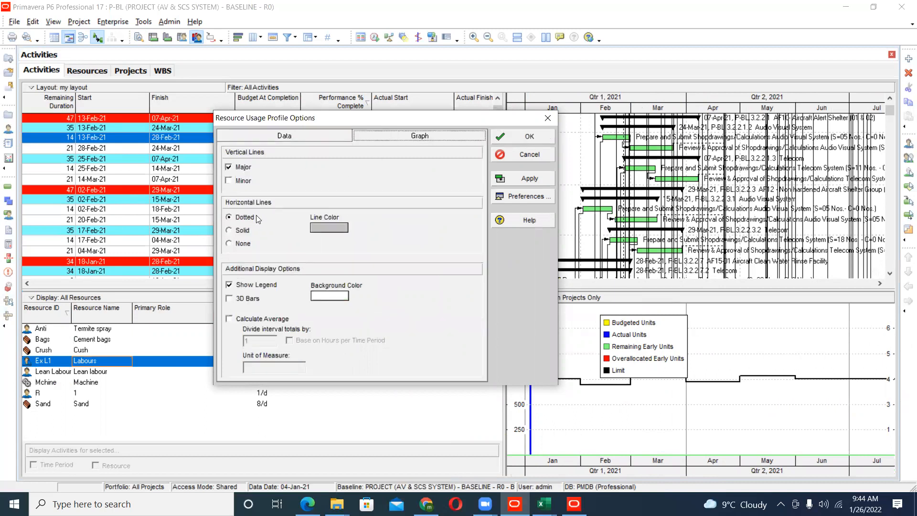
pyautogui.click(528, 155)
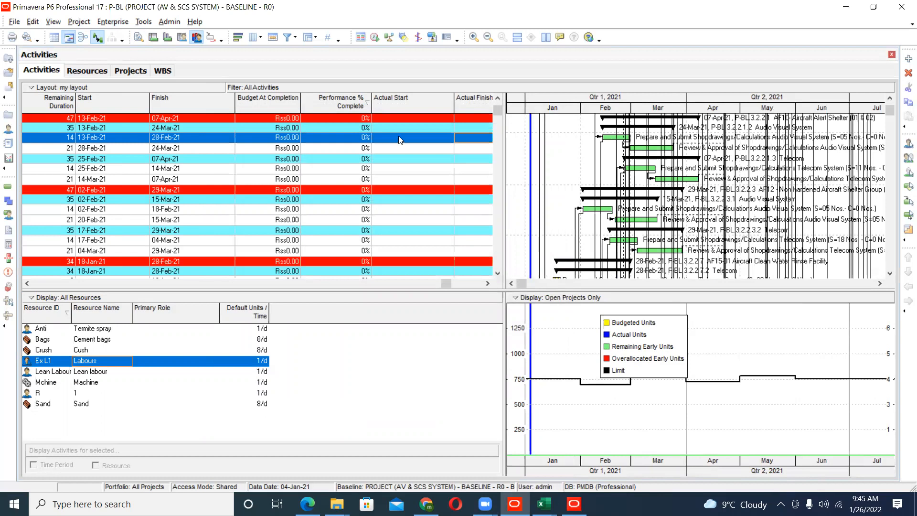
# - Assign the Ex L1 Labours resource to the selected Prepare and Submit Shopdrawings activity and widen the Primary Resource column
pyautogui.rightClick(195, 136)
pyautogui.click(212, 145)
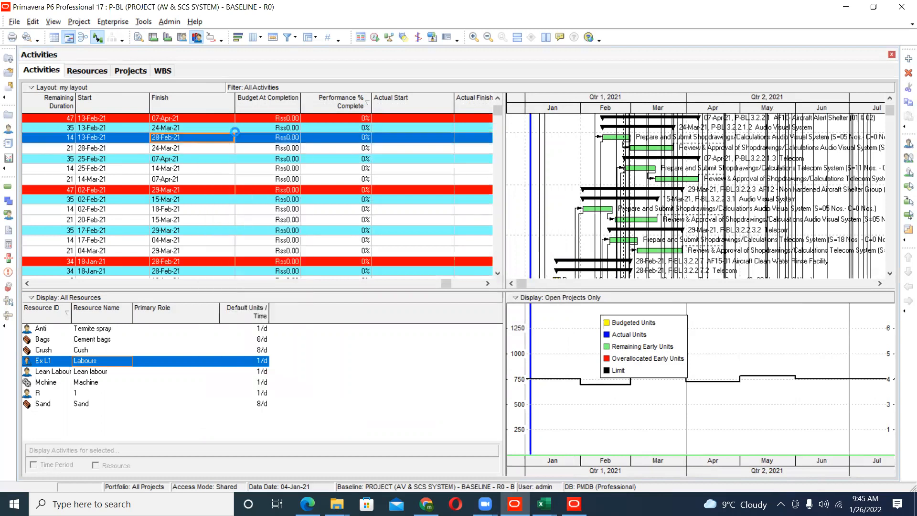
pyautogui.click(88, 302)
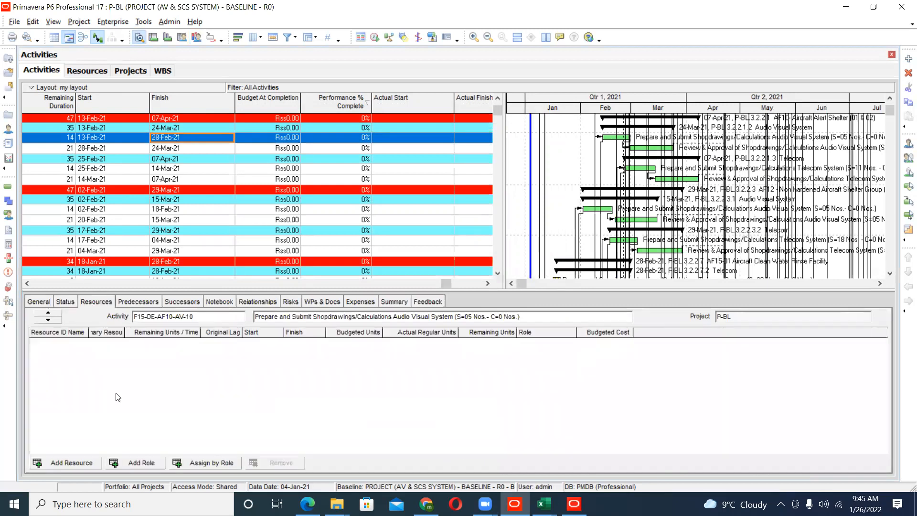
pyautogui.click(90, 458)
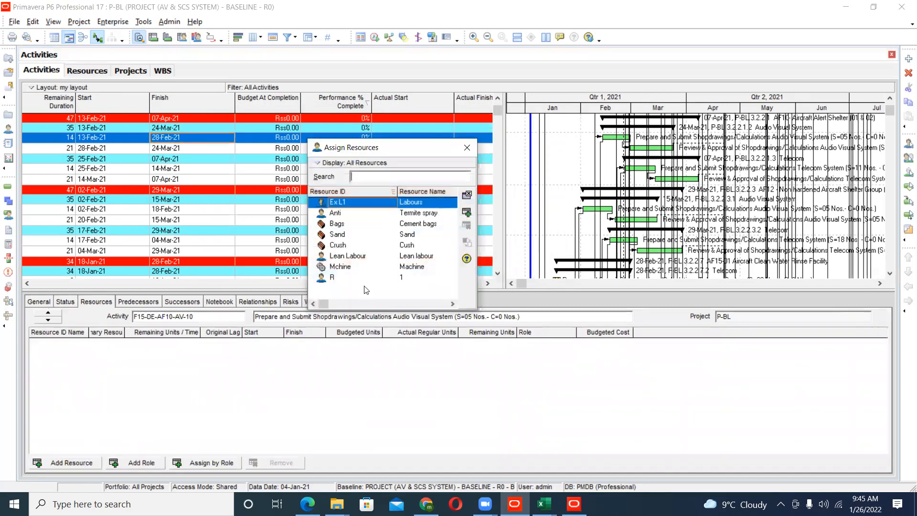
pyautogui.doubleClick(401, 202)
pyautogui.click(468, 147)
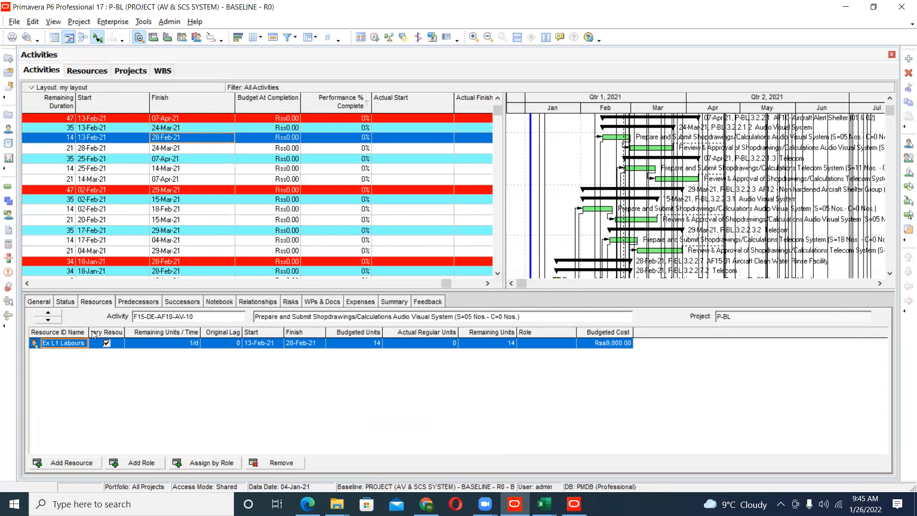
pyautogui.moveTo(147, 332); pyautogui.dragTo(148, 331)
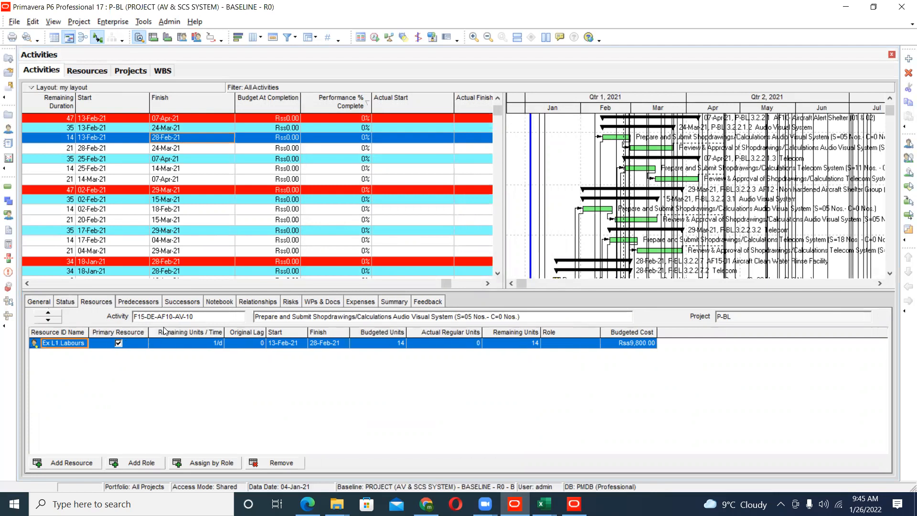
# - Show the Labours usage profile with a Week/Day 2 date interval, with the timescale shifted to mid-February 2021
pyautogui.click(196, 37)
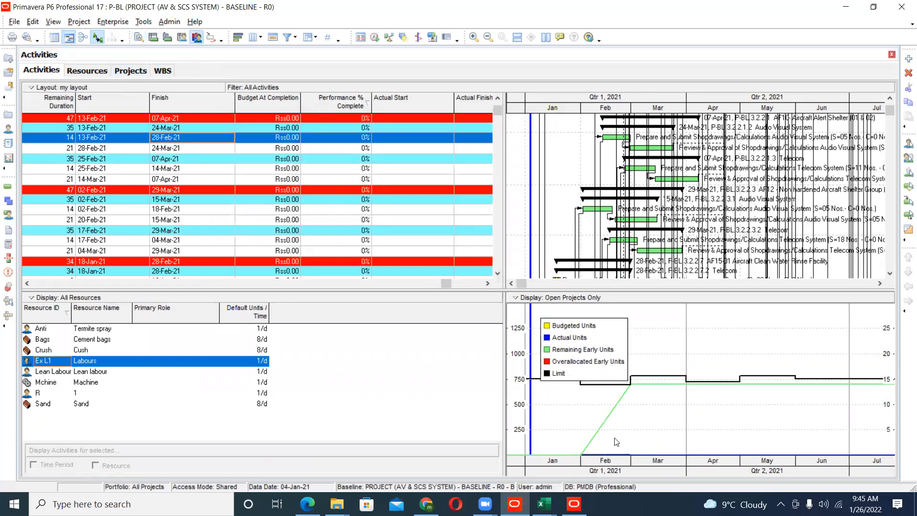
pyautogui.rightClick(695, 351)
pyautogui.click(764, 388)
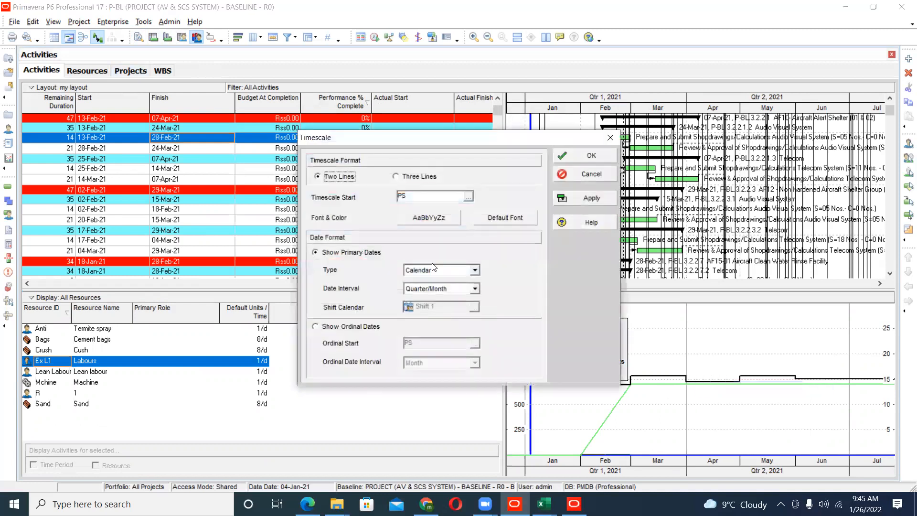
pyautogui.click(444, 289)
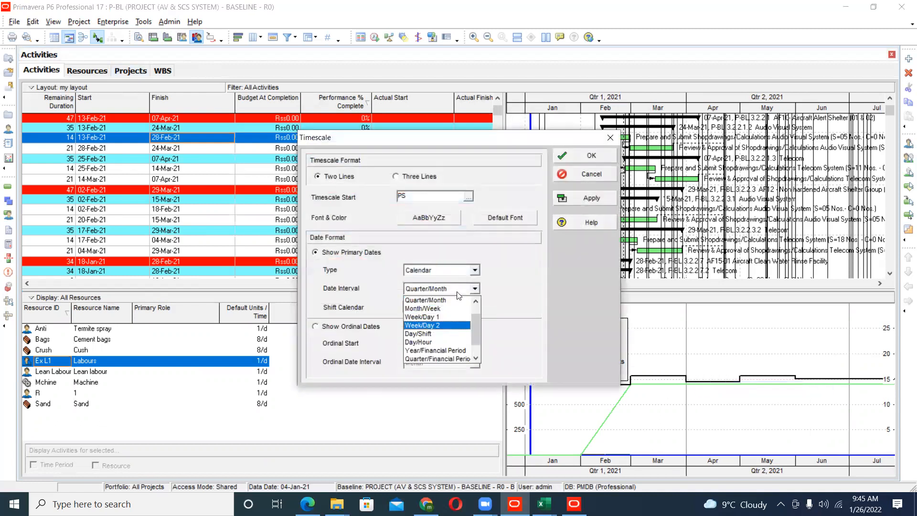
pyautogui.click(440, 324)
pyautogui.click(570, 199)
pyautogui.click(592, 156)
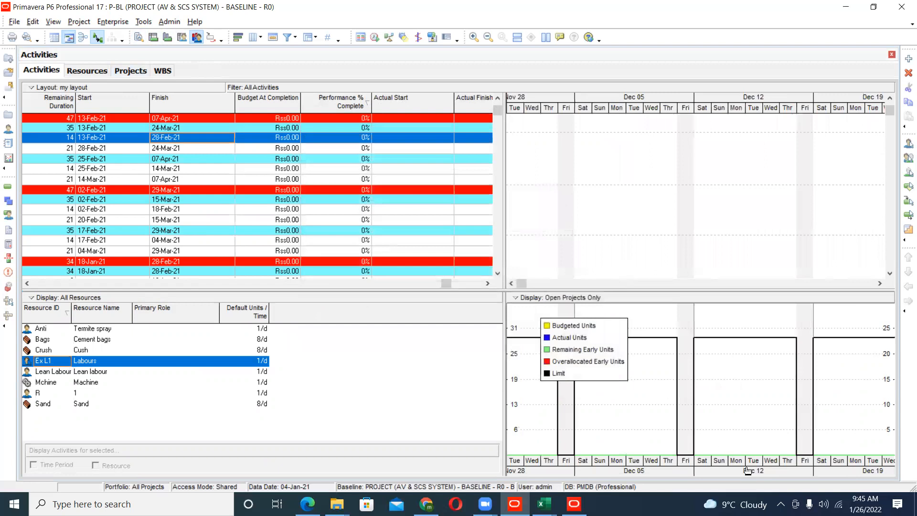
pyautogui.moveTo(836, 474); pyautogui.dragTo(87, 456)
pyautogui.moveTo(787, 476); pyautogui.dragTo(323, 458)
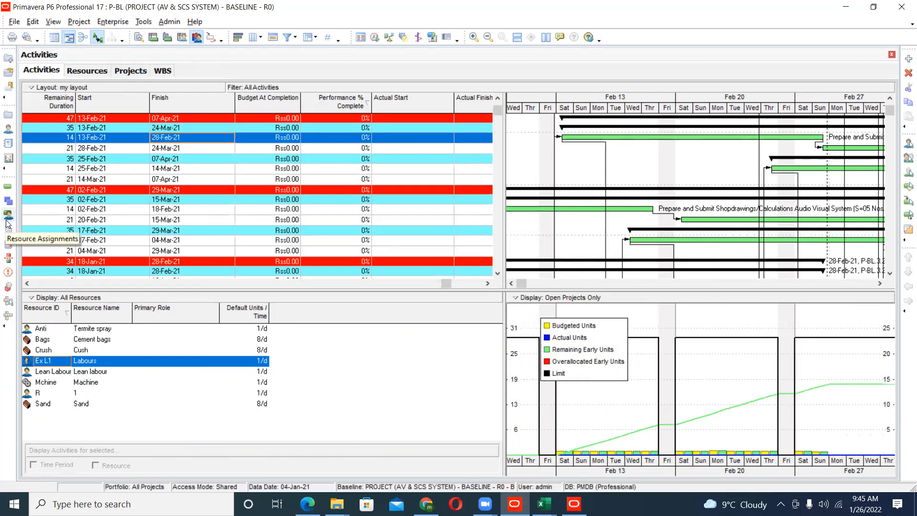
# - Check the Labours resource's maximum units per time and standard rate, and return to the activities
pyautogui.click(8, 129)
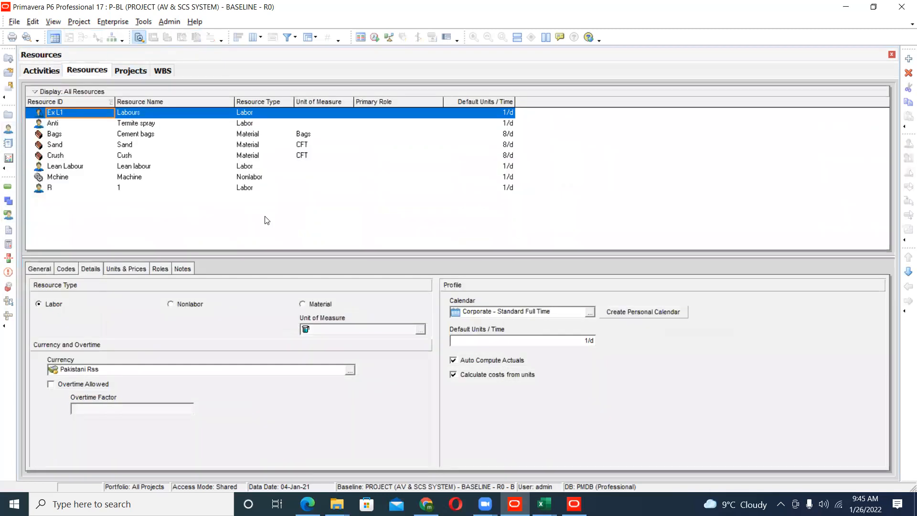
pyautogui.click(124, 269)
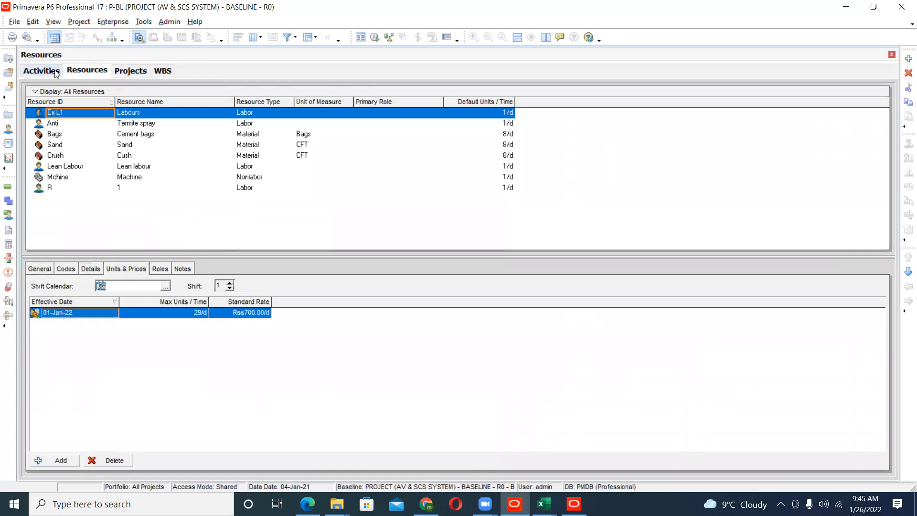
pyautogui.click(41, 71)
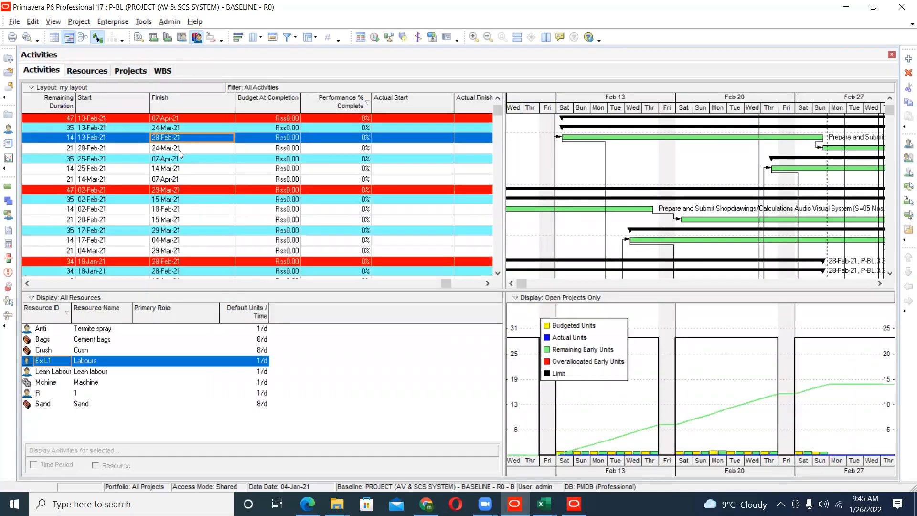
# - Set the activity's Labours assignment to 29 Remaining Units / Time and redisplay the usage profile with its legend moved up off the bars
pyautogui.rightClick(169, 140)
pyautogui.click(200, 145)
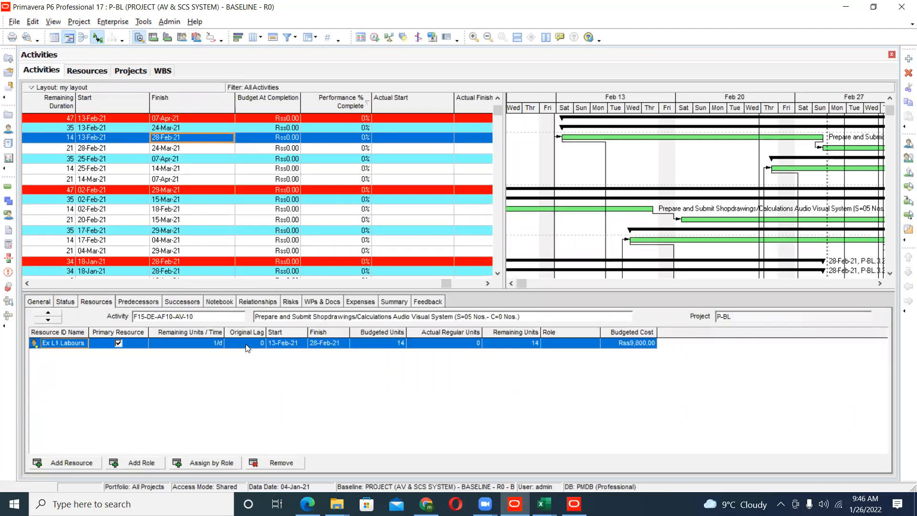
pyautogui.click(207, 347)
pyautogui.write('22')
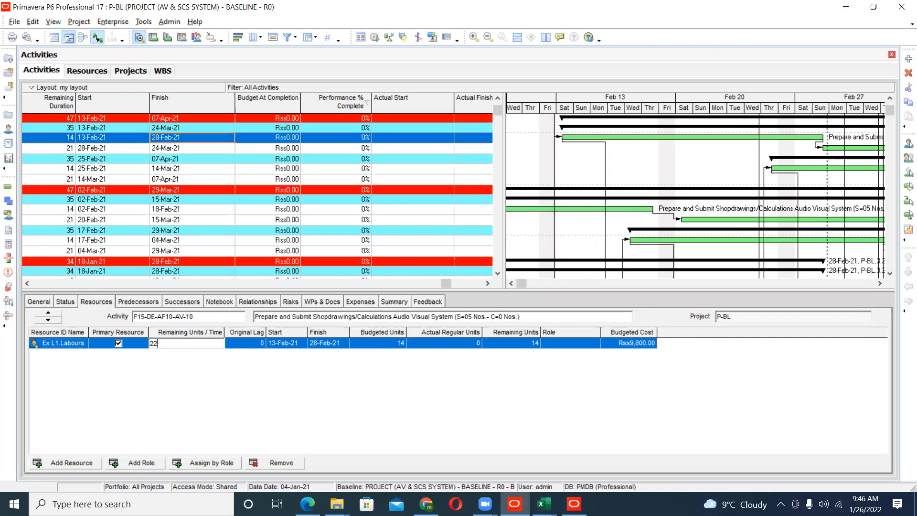
pyautogui.press('BackSpace')
pyautogui.write('9/d')
pyautogui.press('Return')
pyautogui.click(196, 37)
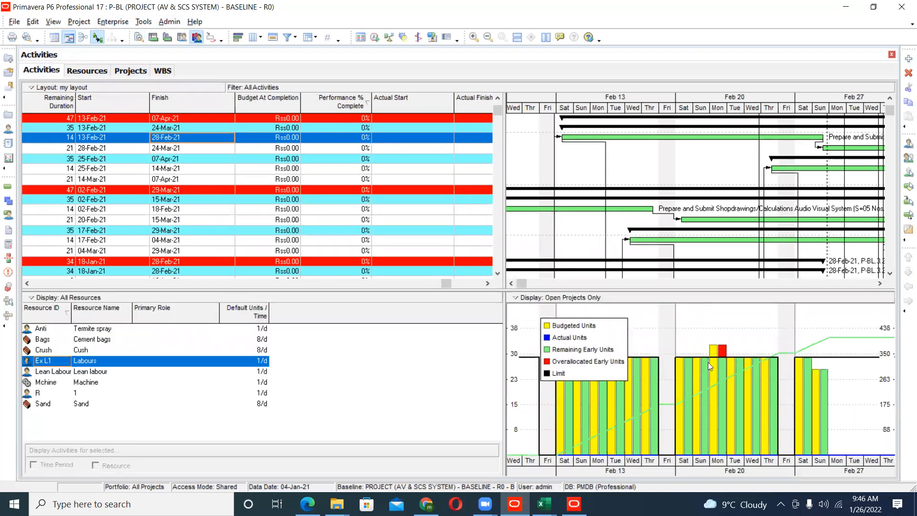
pyautogui.moveTo(556, 375); pyautogui.dragTo(547, 323)
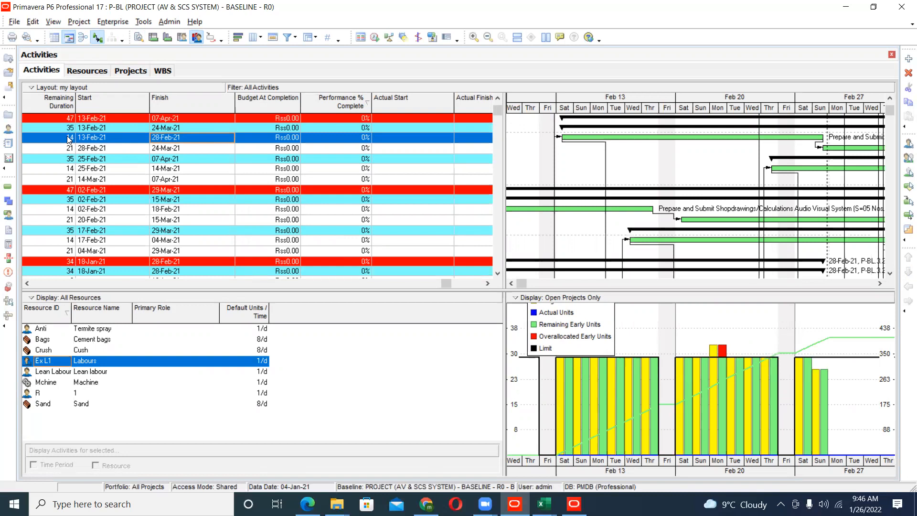
# - Set the Remaining Duration of the selected Prepare and Submit Shopdrawings activity to 17, trying 15 first
pyautogui.click(48, 138)
pyautogui.write('15')
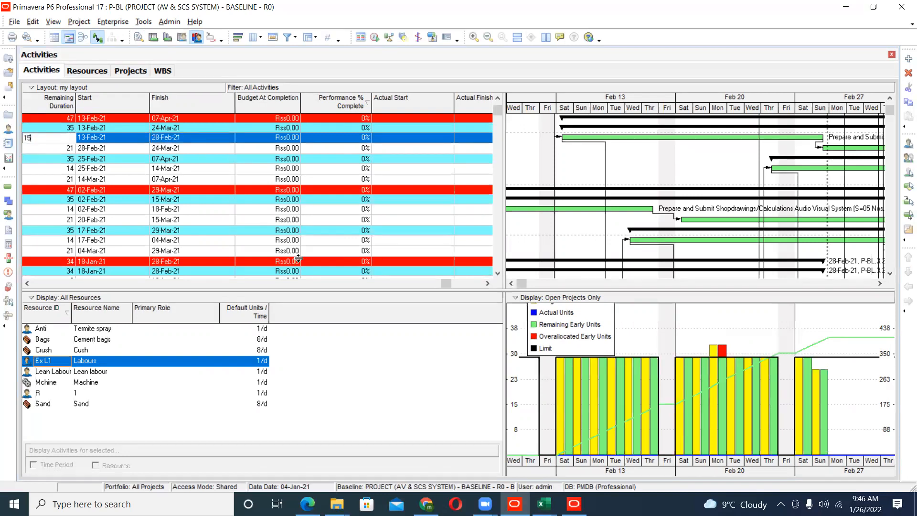
pyautogui.press('Return')
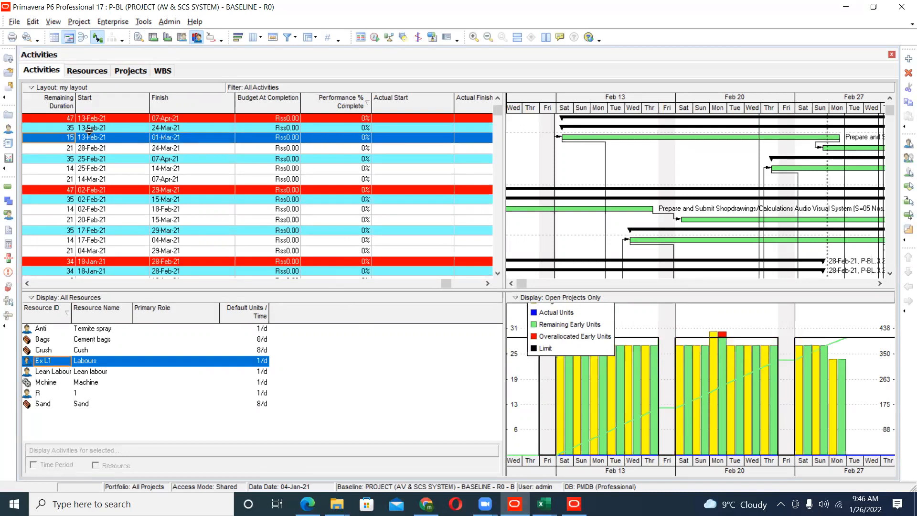
pyautogui.click(67, 137)
pyautogui.write('17')
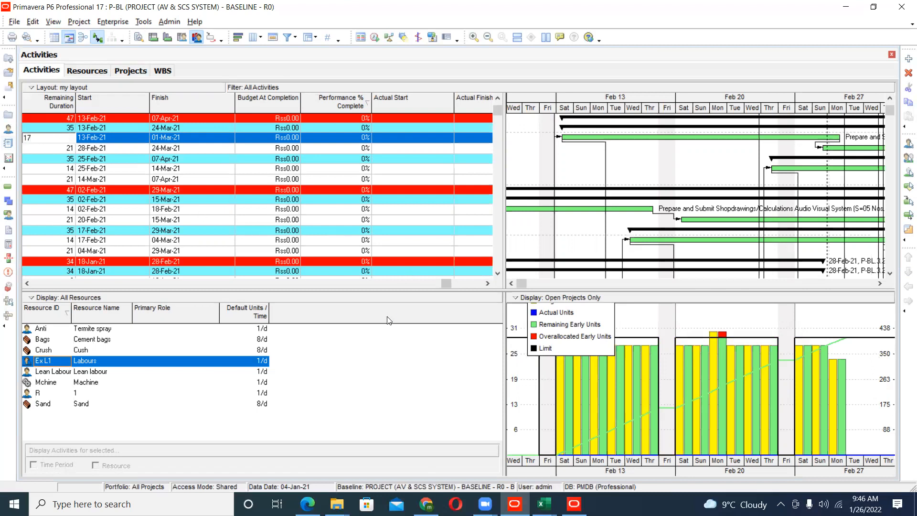
pyautogui.press('Return')
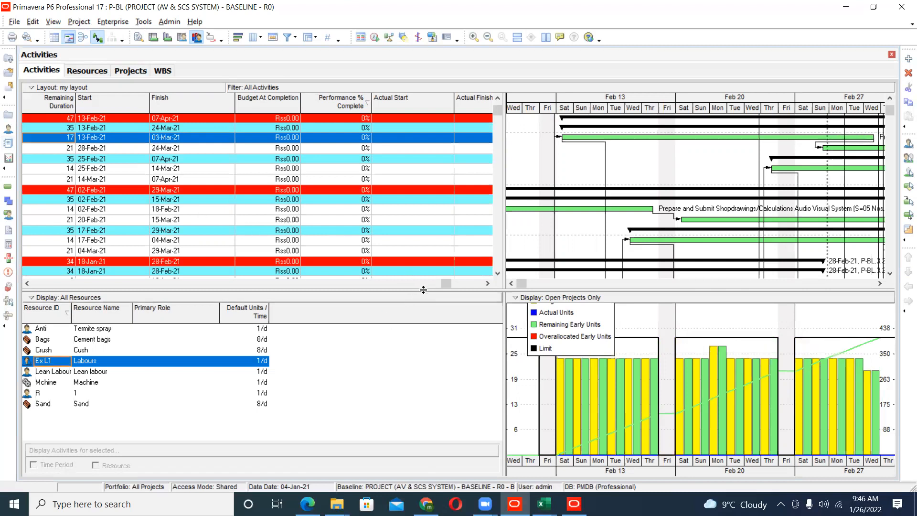
# - Schedule the project with the changed duration and shift the timescale back to early February 2021
pyautogui.click(375, 37)
pyautogui.click(595, 210)
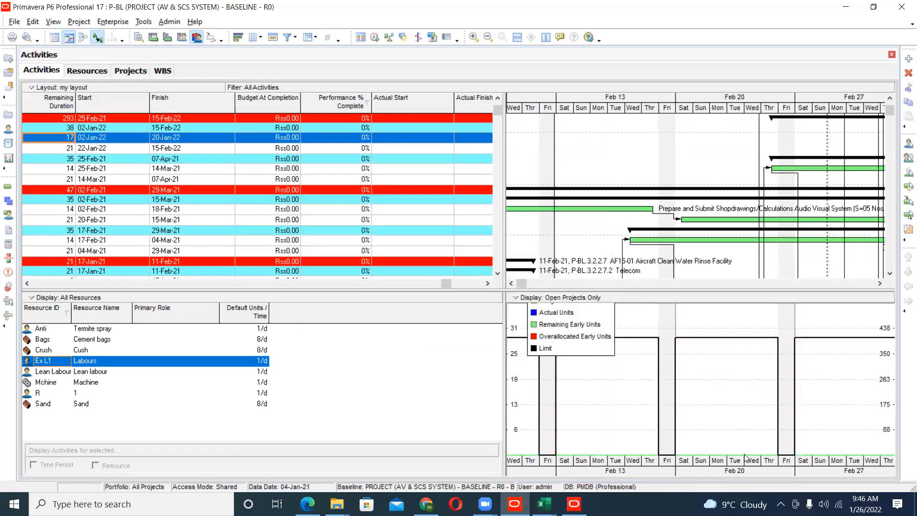
pyautogui.moveTo(783, 475); pyautogui.dragTo(909, 500)
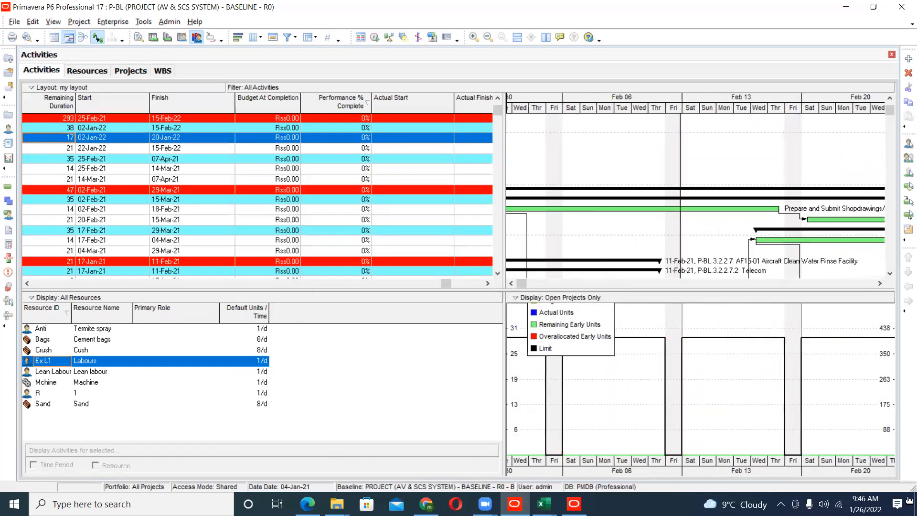
# - Switch the resource usage profile to a stacked histogram
pyautogui.rightClick(637, 350)
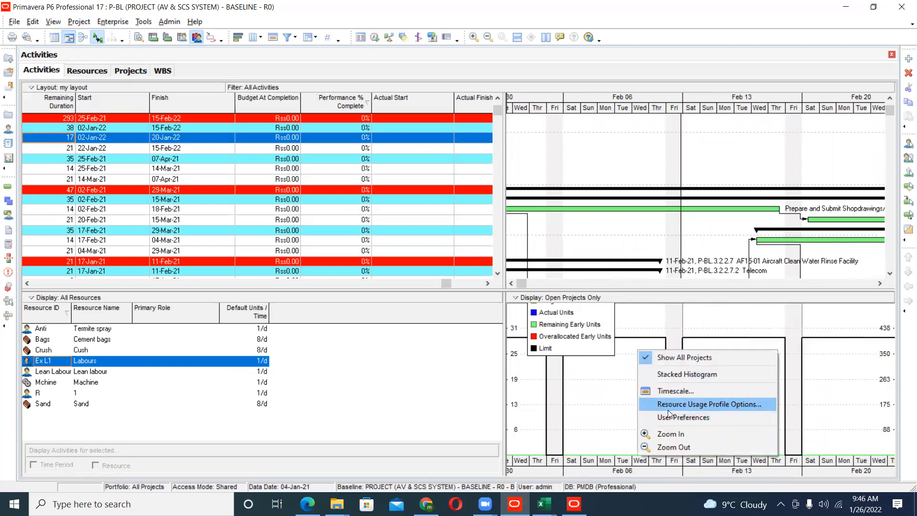
pyautogui.click(674, 375)
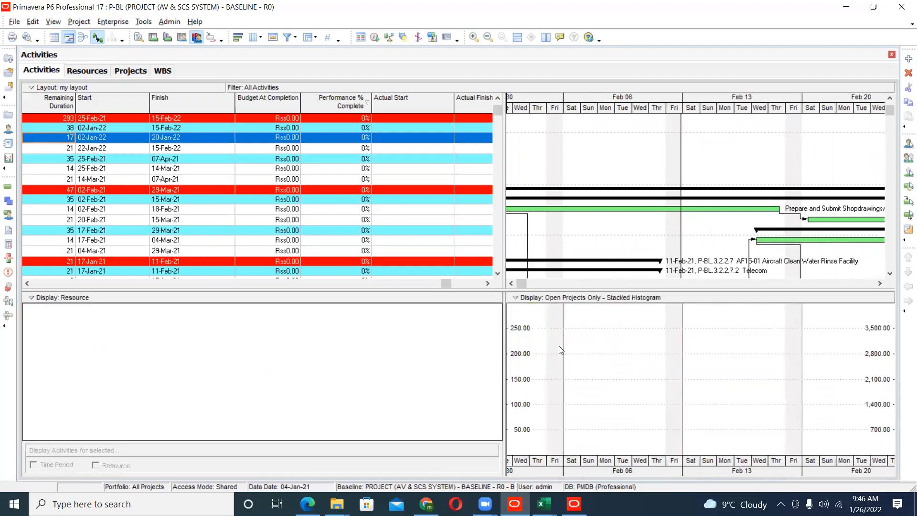
# - Try adding a new resource filter with the Resource ID parameter in the Resource Usage Profile Options, and close them without applying
pyautogui.rightClick(624, 336)
pyautogui.click(646, 389)
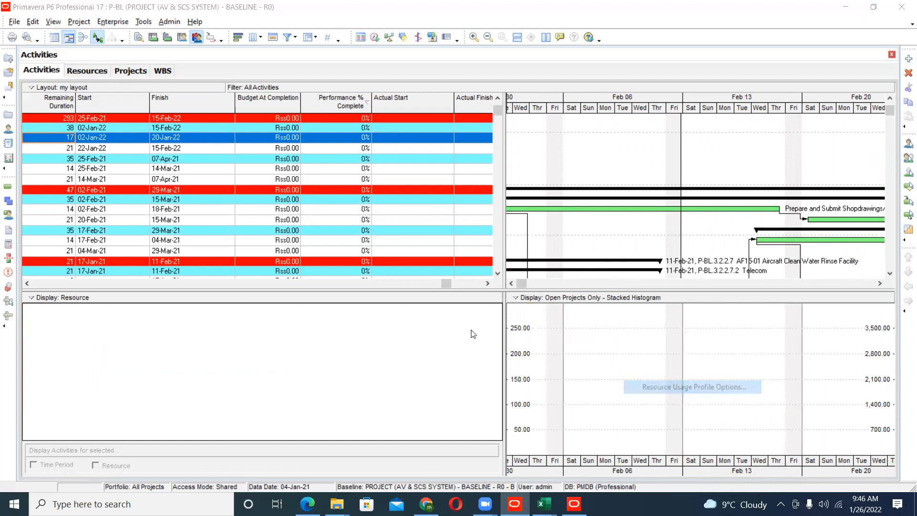
pyautogui.moveTo(417, 133); pyautogui.dragTo(359, 157)
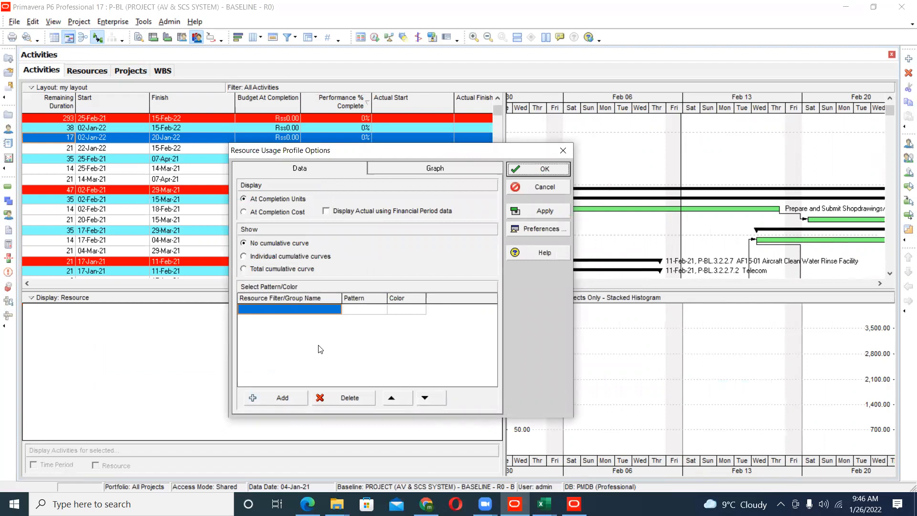
pyautogui.click(282, 397)
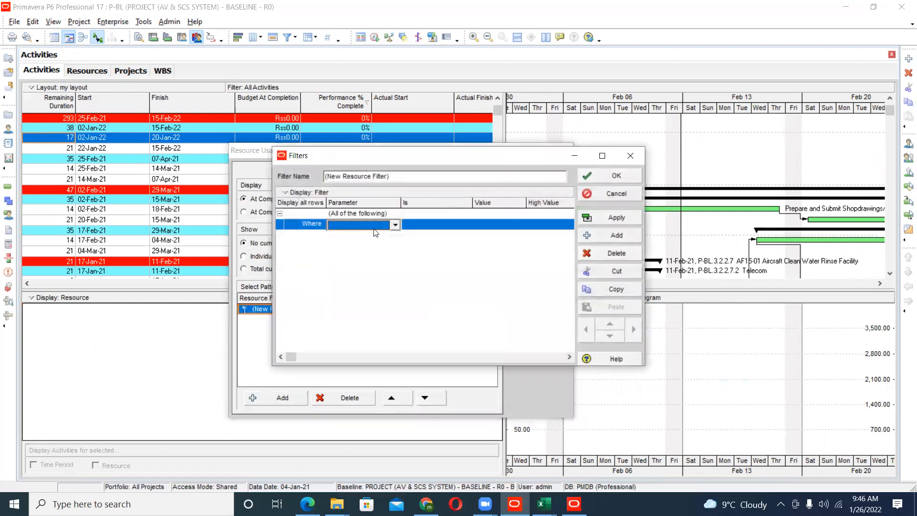
pyautogui.click(374, 229)
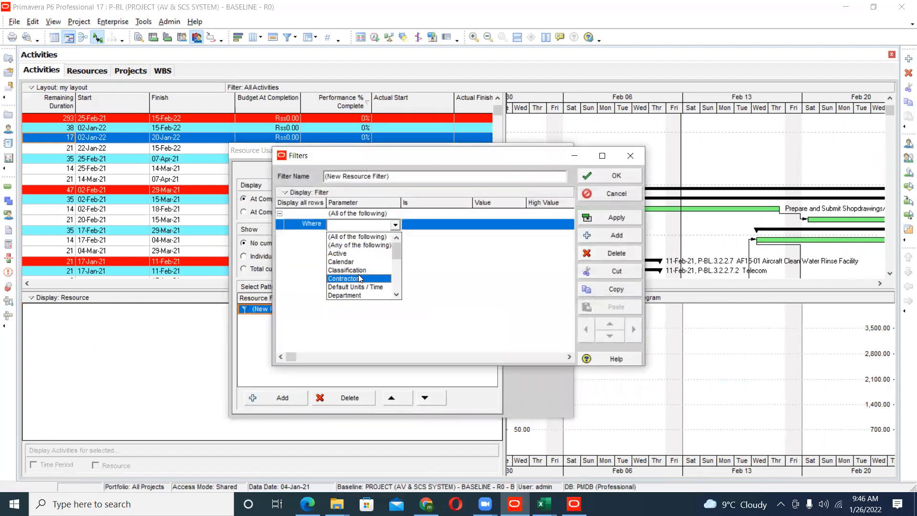
pyautogui.scroll(-5, 358, 274)
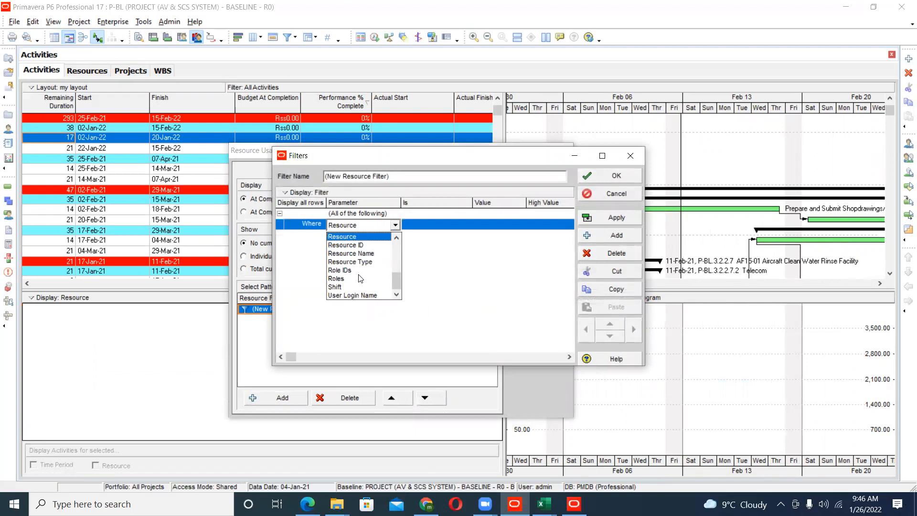
pyautogui.click(356, 245)
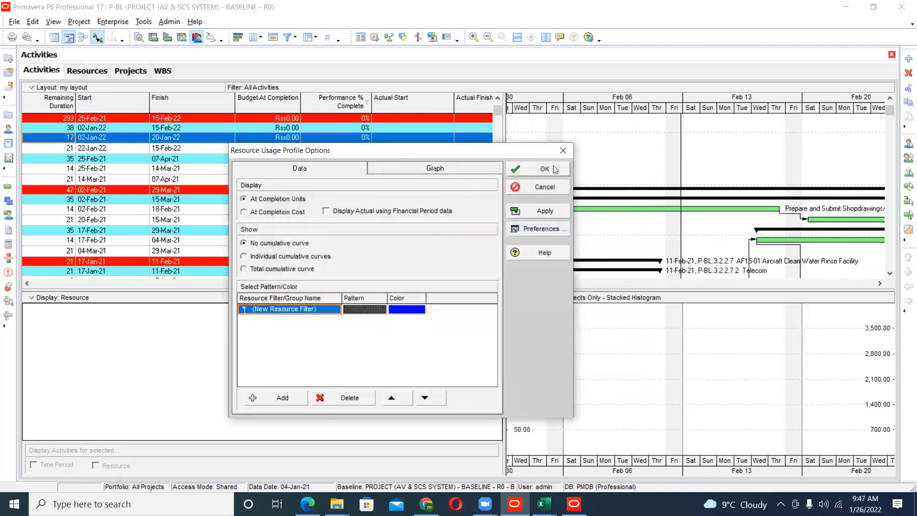
pyautogui.click(562, 152)
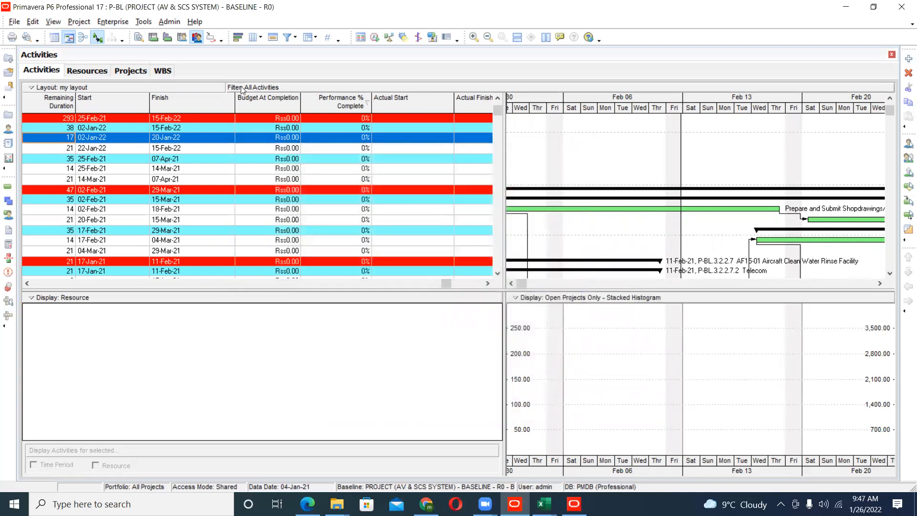
# - Compress the Gantt timescale to show the weeks from late January to late March 2021
pyautogui.moveTo(770, 112); pyautogui.dragTo(629, 116)
pyautogui.click(511, 284)
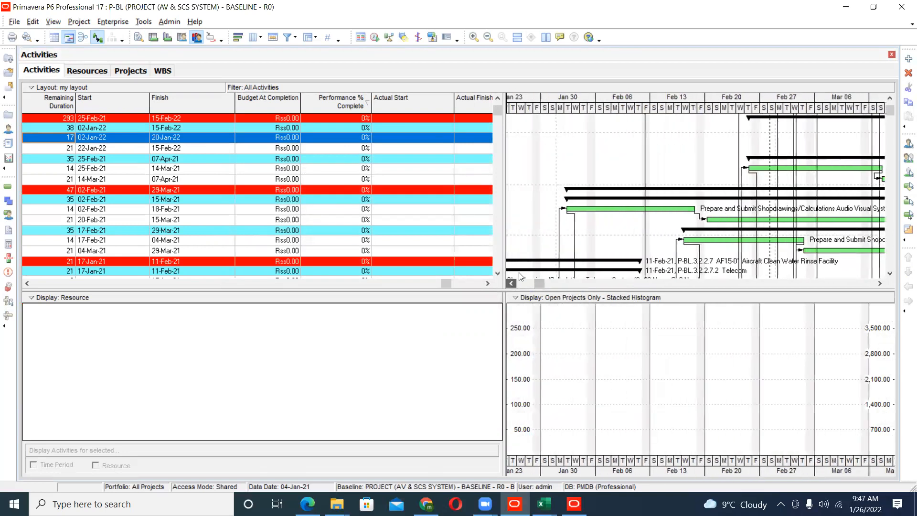
pyautogui.moveTo(707, 113); pyautogui.dragTo(652, 126)
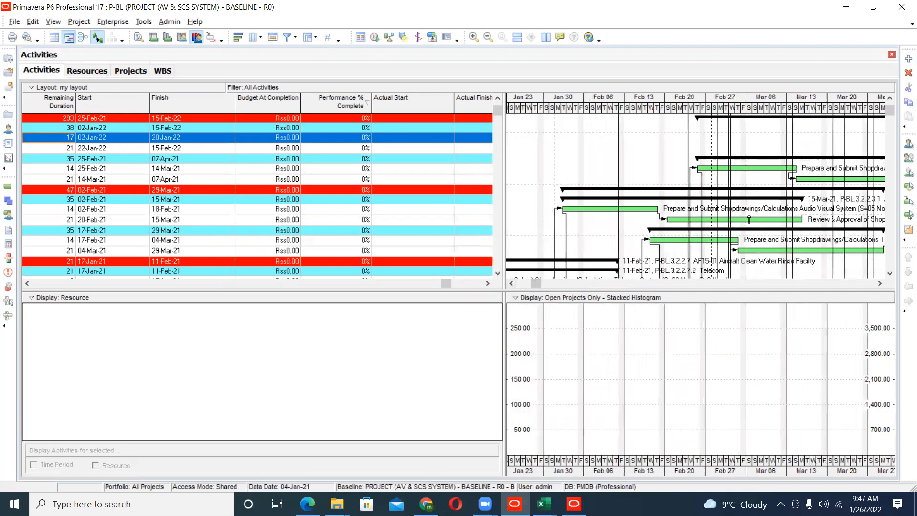
# - Review the Gantt chart's bar definitions, including baseline, deadline and level of effort bars, and leave without changes
pyautogui.rightClick(555, 160)
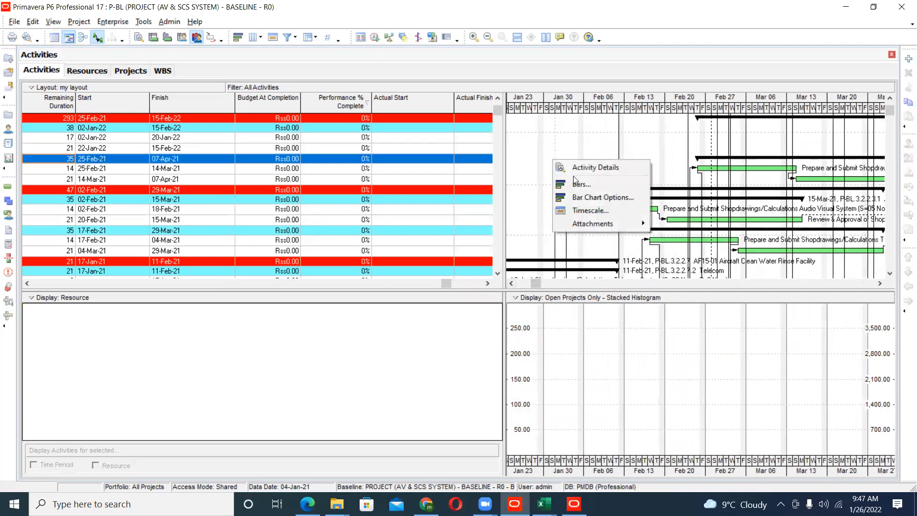
pyautogui.click(581, 182)
pyautogui.scroll(-4, 490, 228)
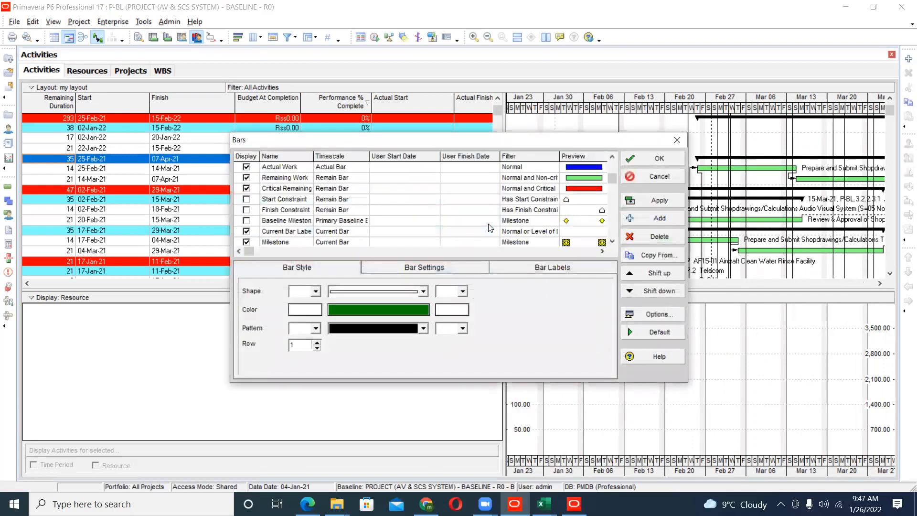
pyautogui.click(660, 178)
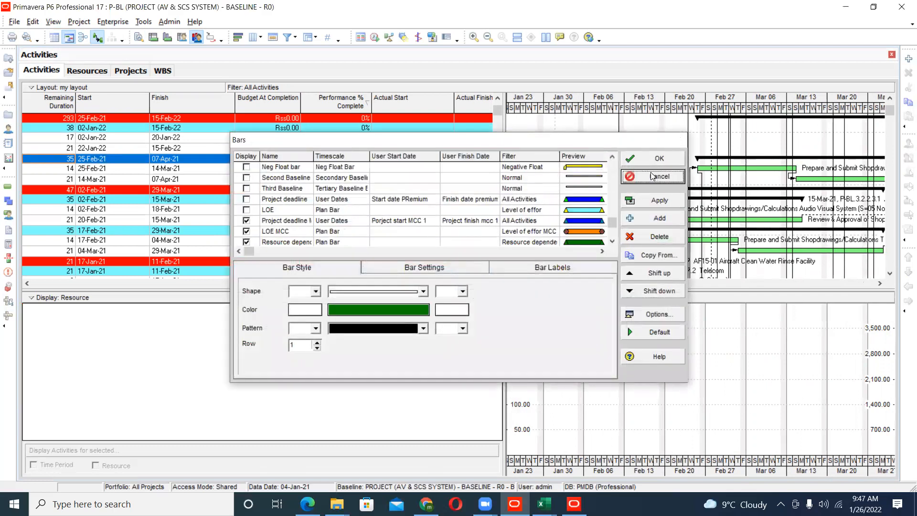
# - Review the Bar Chart Options for collapsed bars, data date, sight lines and progress line, keeping the existing settings
pyautogui.rightClick(651, 171)
pyautogui.click(510, 201)
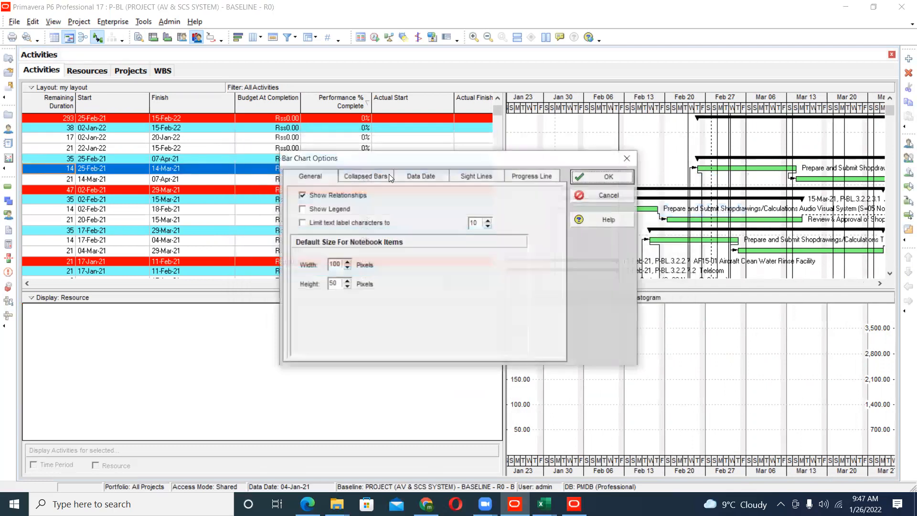
pyautogui.click(364, 177)
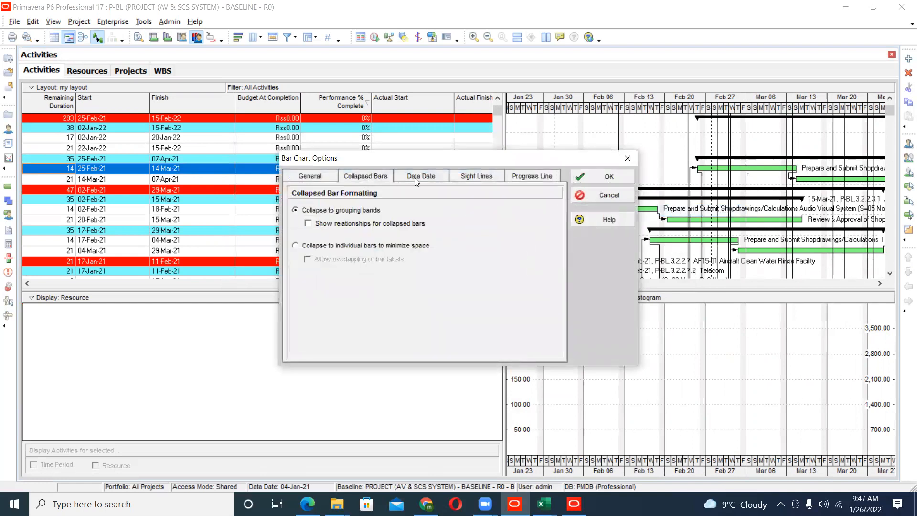
pyautogui.click(414, 178)
pyautogui.moveTo(420, 161); pyautogui.dragTo(351, 167)
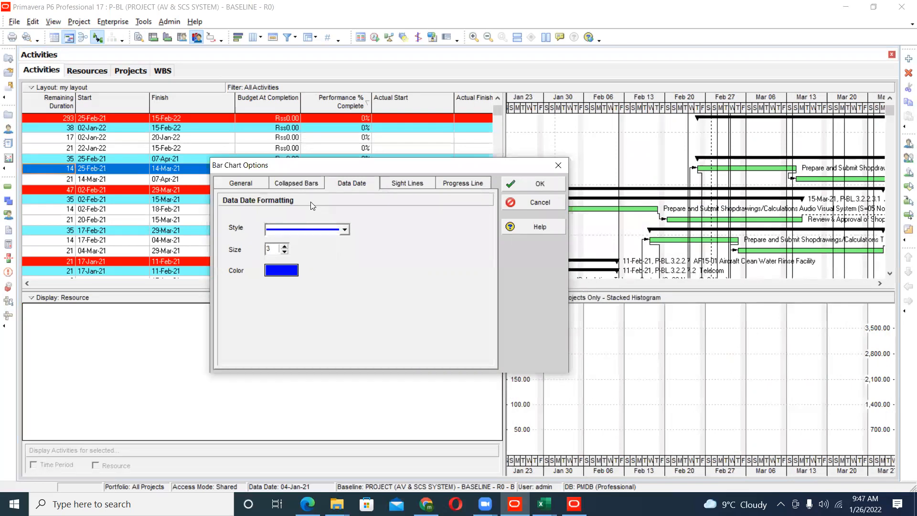
pyautogui.click(405, 185)
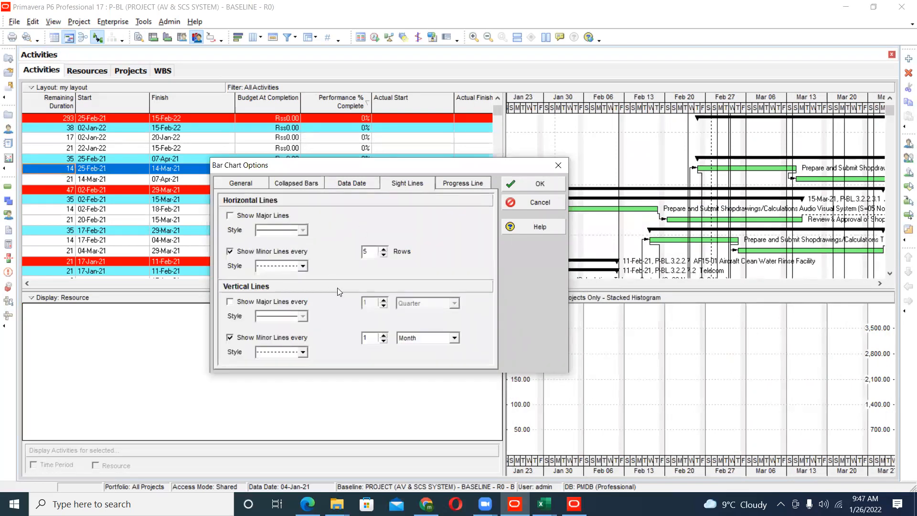
pyautogui.click(463, 186)
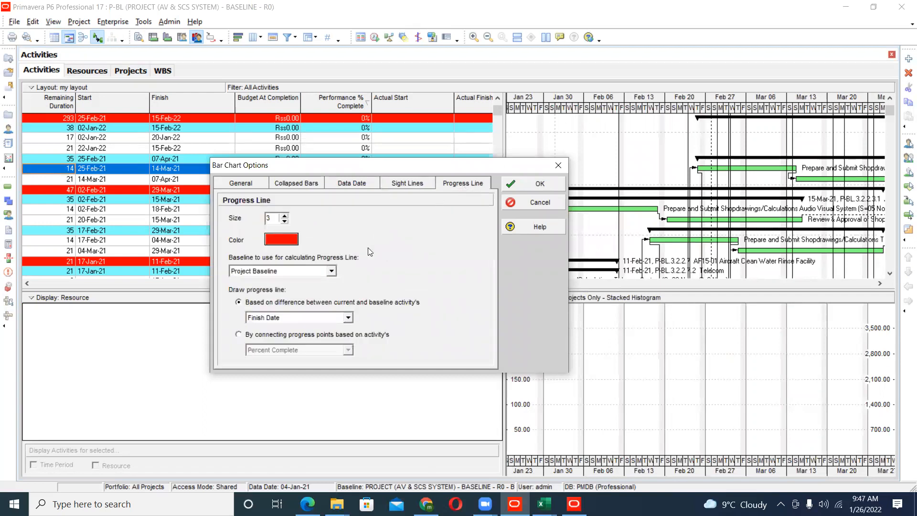
pyautogui.click(519, 185)
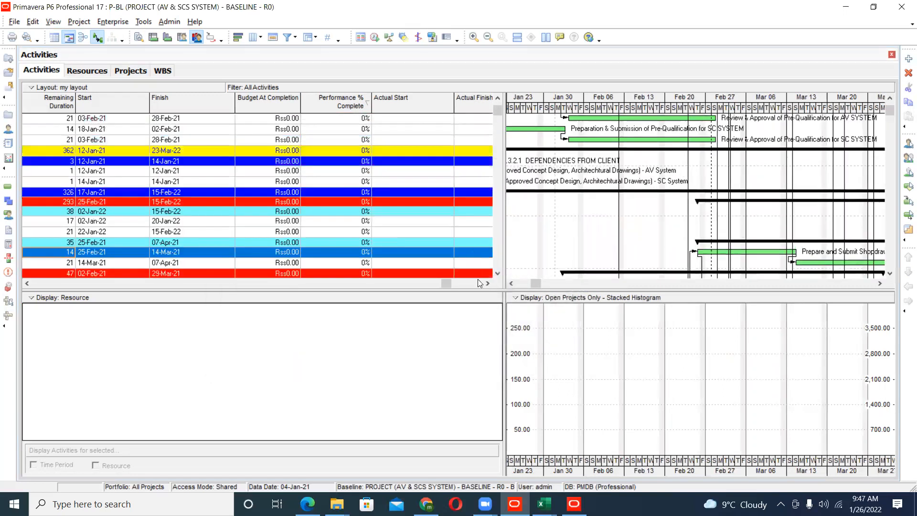
# - Return to the Activity ID and cost columns and select the milestone activity F15-KM-MD-30
pyautogui.moveTo(439, 283); pyautogui.dragTo(45, 278)
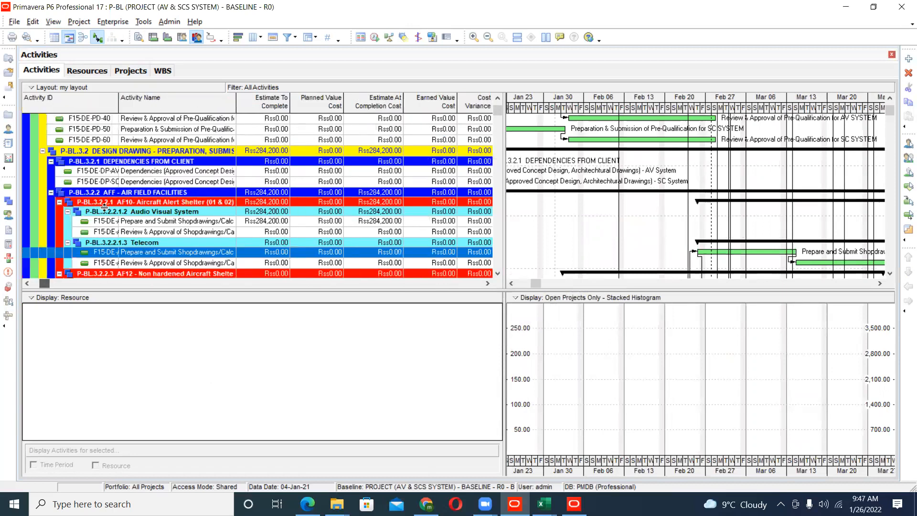
pyautogui.scroll(3, 108, 203)
pyautogui.scroll(4, 108, 203)
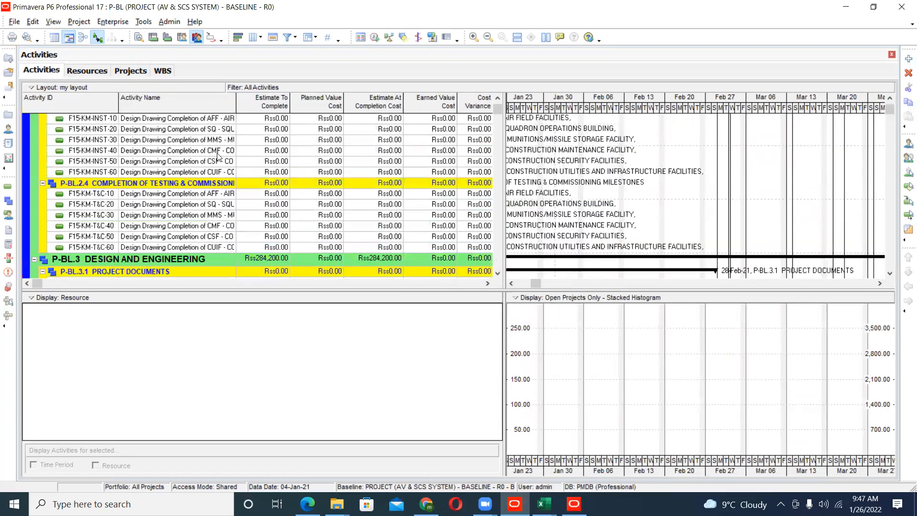
pyautogui.scroll(4, 217, 156)
pyautogui.click(196, 141)
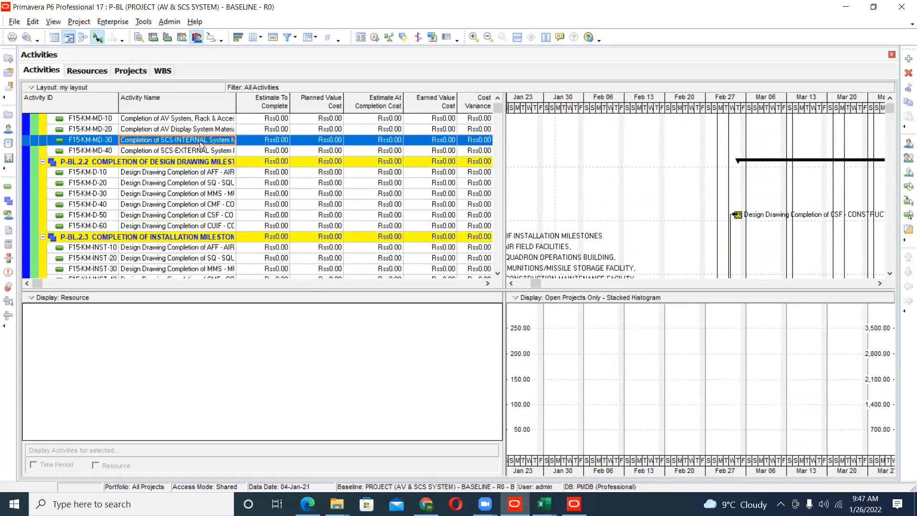
# - Switch to File Explorer and open the Bill+of+Quantities for p6 workbook from the Excel files of primavera p6 folder
pyautogui.moveTo(337, 504)
pyautogui.click(303, 476)
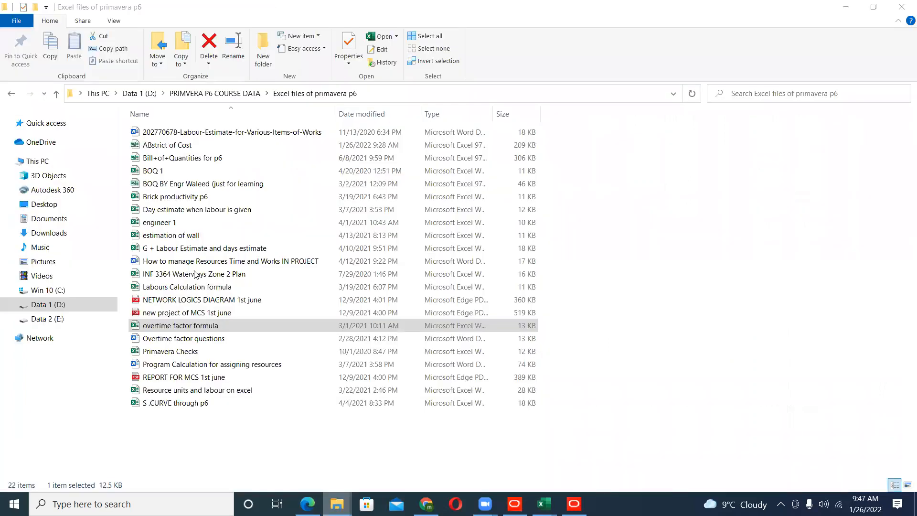
pyautogui.doubleClick(191, 157)
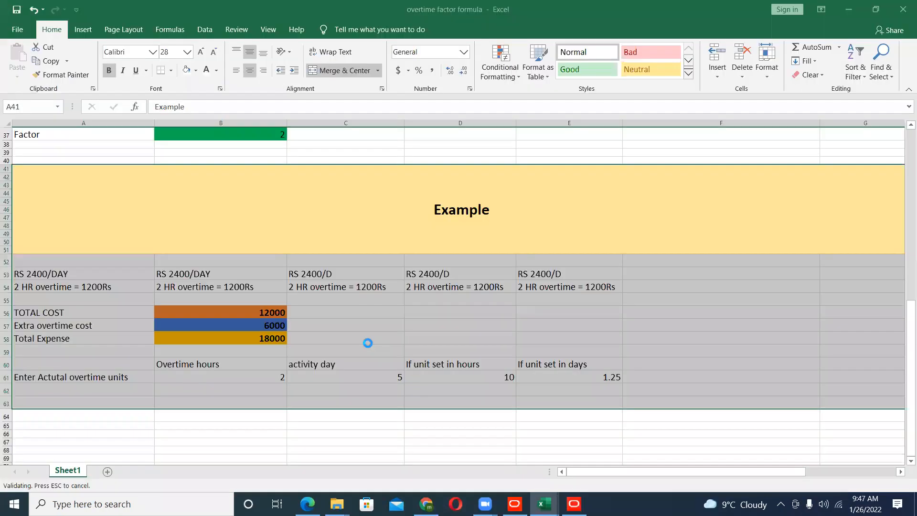
# - Show the Sum sheet of the bill of quantities and examine its item descriptions, units, quantities, rates and amounts
pyautogui.click(73, 471)
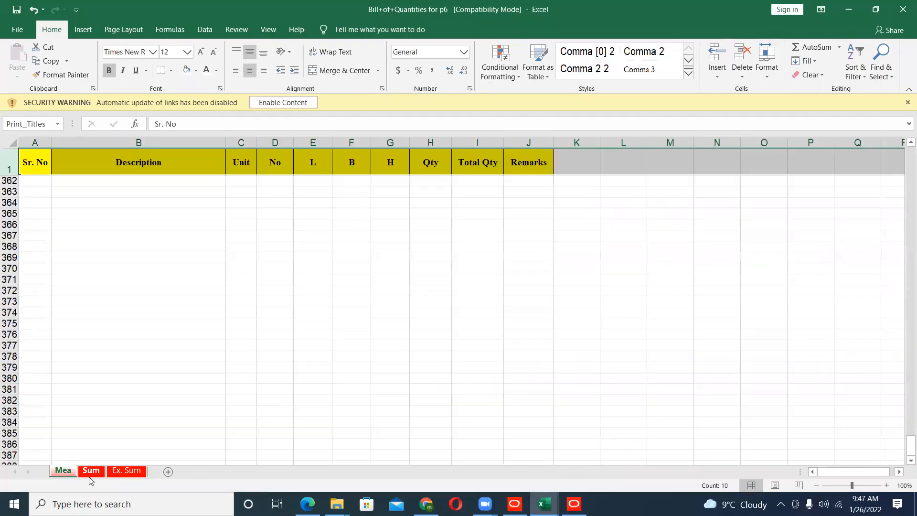
pyautogui.click(90, 471)
pyautogui.scroll(5, 302, 319)
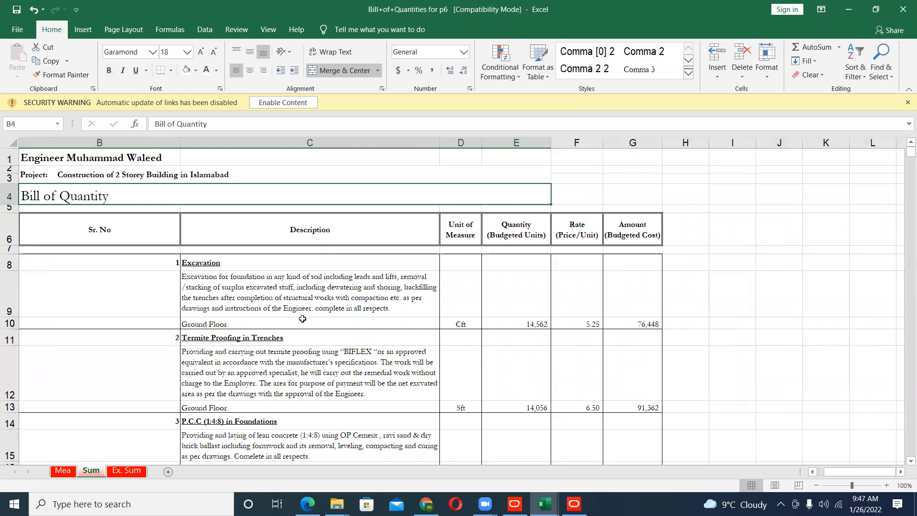
pyautogui.scroll(-14, 314, 332)
pyautogui.scroll(-15, 314, 332)
pyautogui.scroll(6, 312, 328)
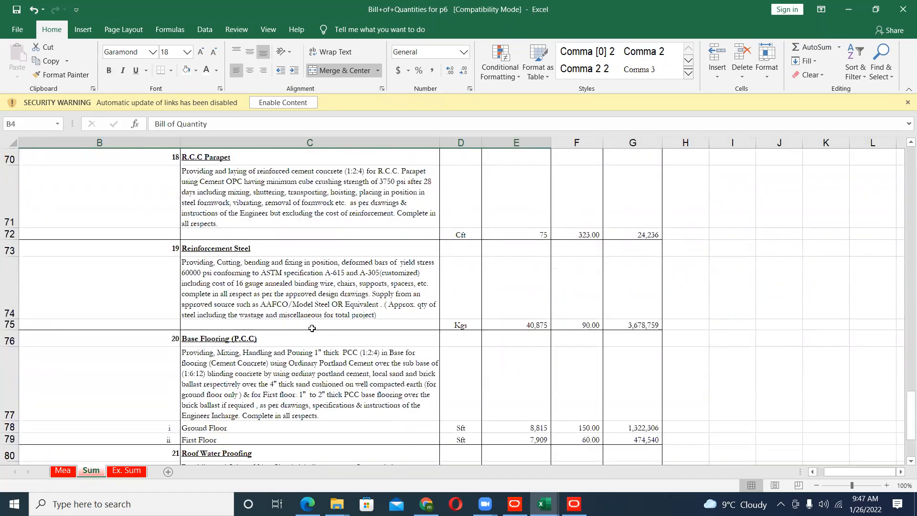
pyautogui.click(308, 310)
pyautogui.scroll(3, 298, 334)
pyautogui.click(297, 336)
pyautogui.scroll(3, 300, 306)
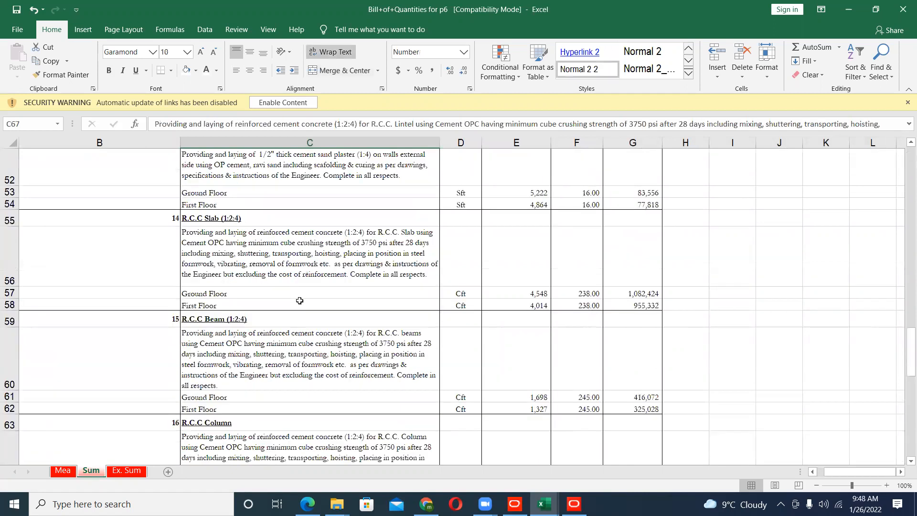
# - Examine the Sum sheet's bill of quantities items from R.C.C Slab back up to Excavation
pyautogui.scroll(4, 299, 300)
pyautogui.click(301, 268)
pyautogui.scroll(3, 303, 265)
pyautogui.click(302, 267)
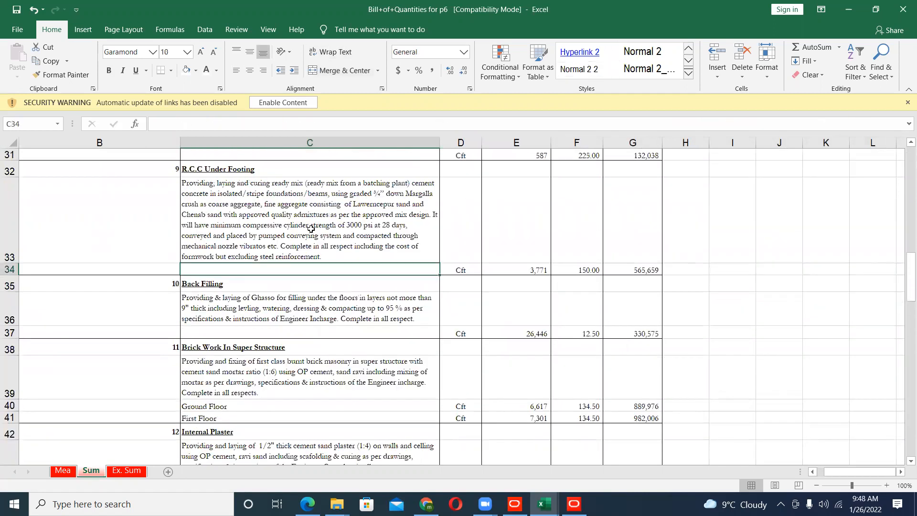
pyautogui.click(310, 229)
pyautogui.scroll(10, 310, 249)
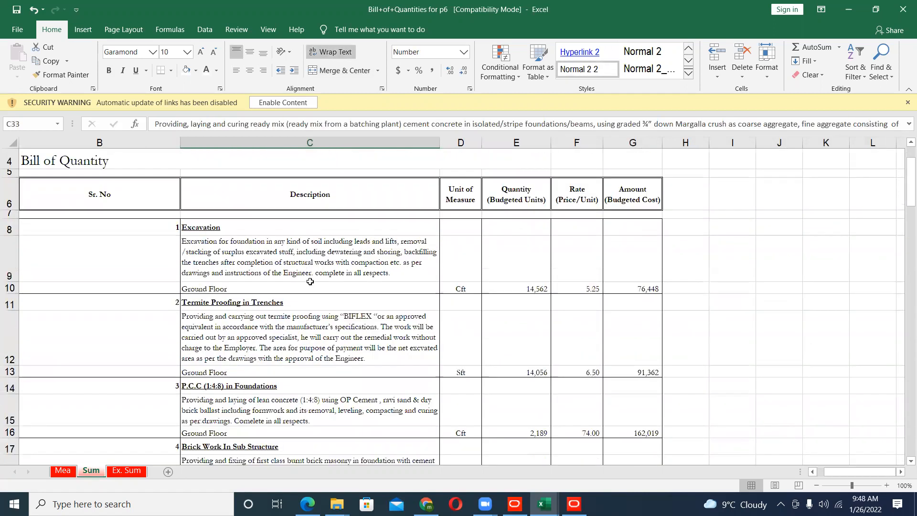
# - Switch to Primavera P6, display the Resource Usage Spreadsheet at the start of the P-BL activities, and widen its timescale
pyautogui.click(514, 504)
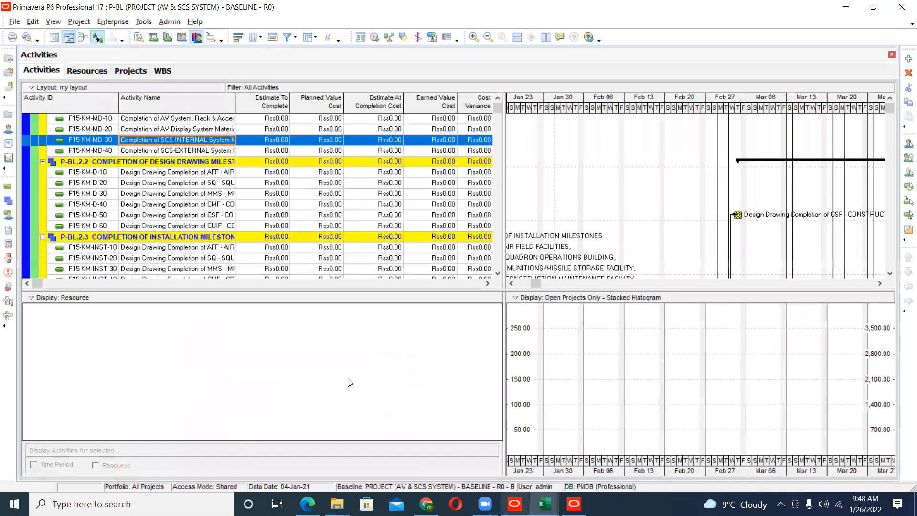
pyautogui.scroll(4, 350, 383)
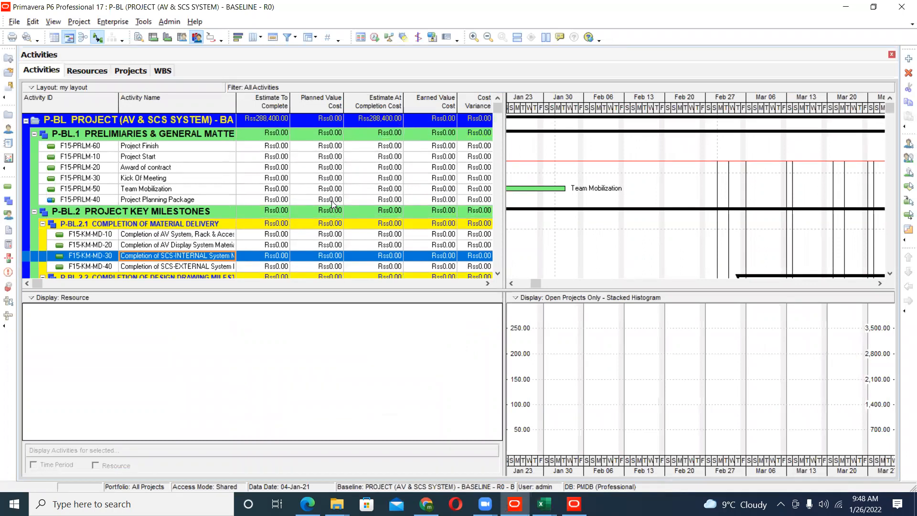
pyautogui.click(183, 40)
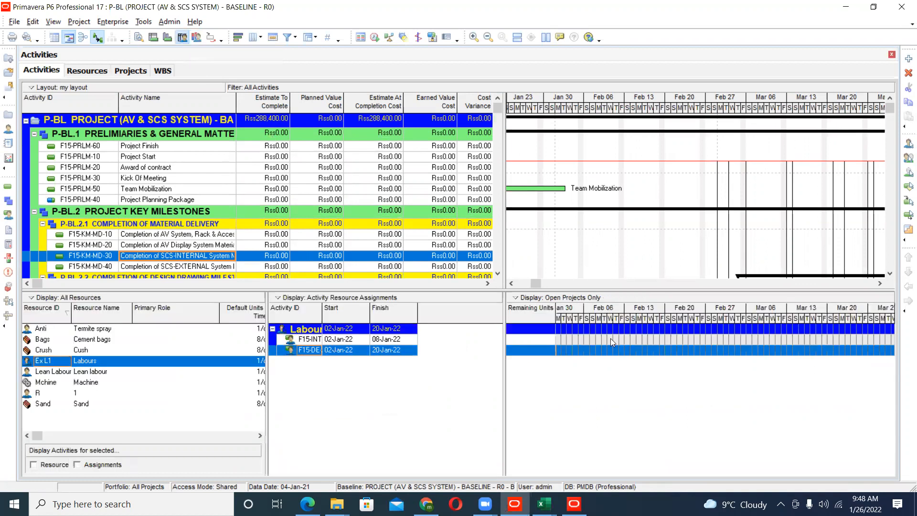
pyautogui.moveTo(687, 315); pyautogui.dragTo(729, 329)
# - Examine the Cumulative Costs options available for customizing the resource spreadsheet fields, and dismiss them without changes
pyautogui.rightClick(729, 328)
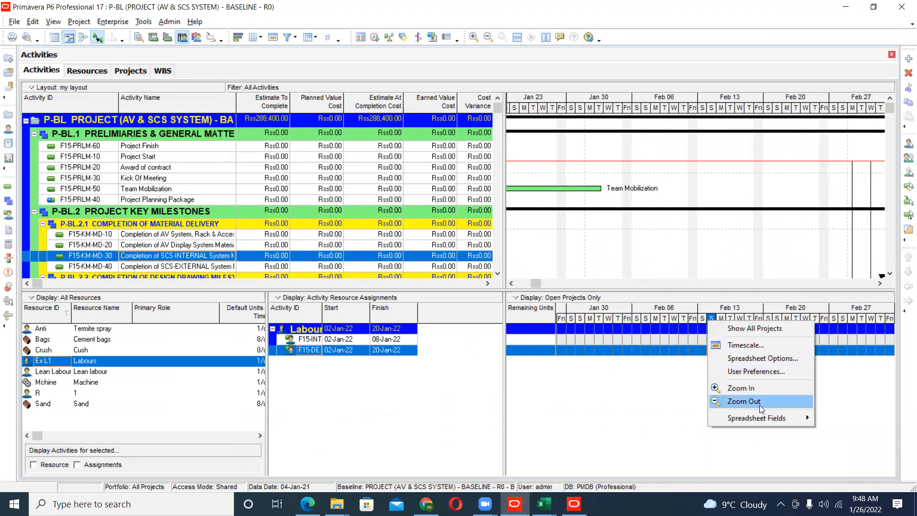
pyautogui.moveTo(764, 420)
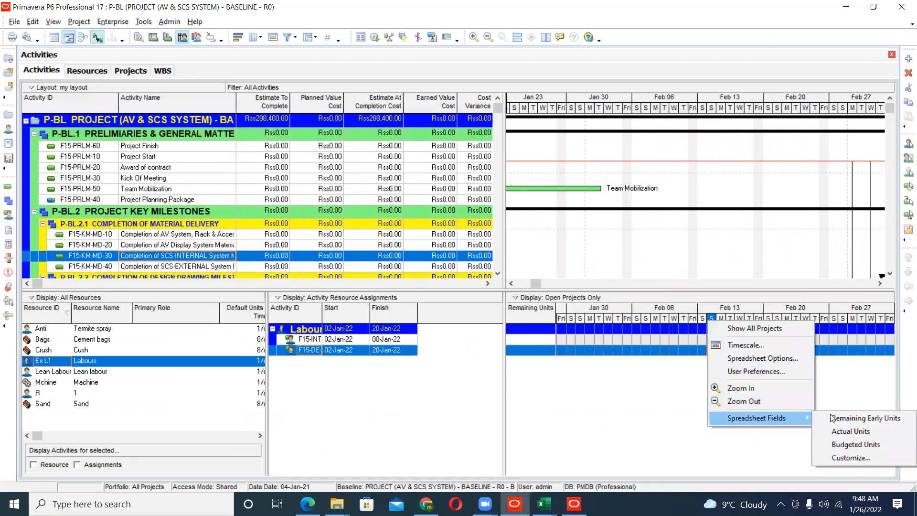
pyautogui.click(847, 459)
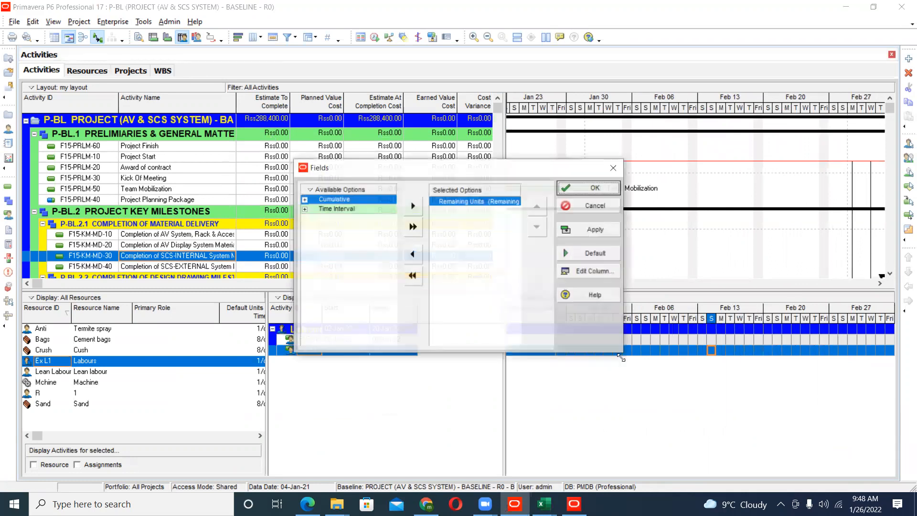
pyautogui.click(304, 200)
pyautogui.click(313, 210)
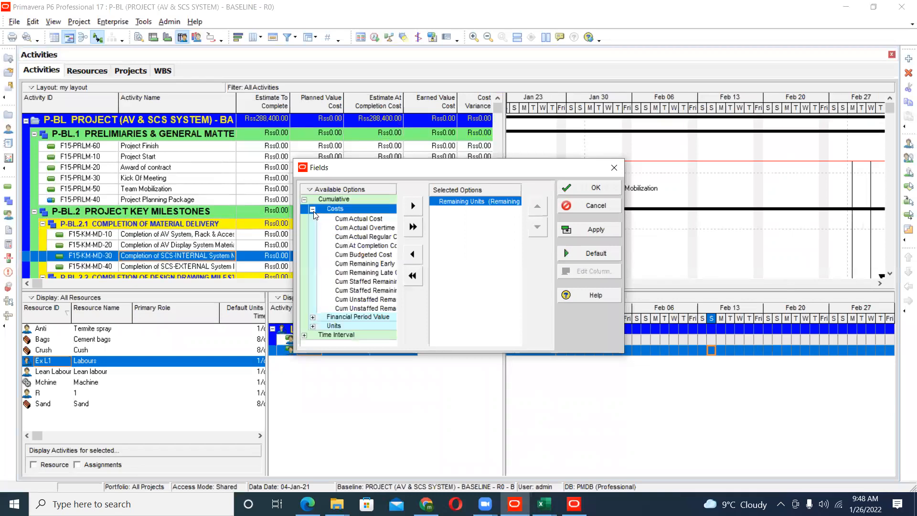
pyautogui.click(353, 226)
pyautogui.moveTo(395, 178); pyautogui.dragTo(313, 180)
pyautogui.click(290, 239)
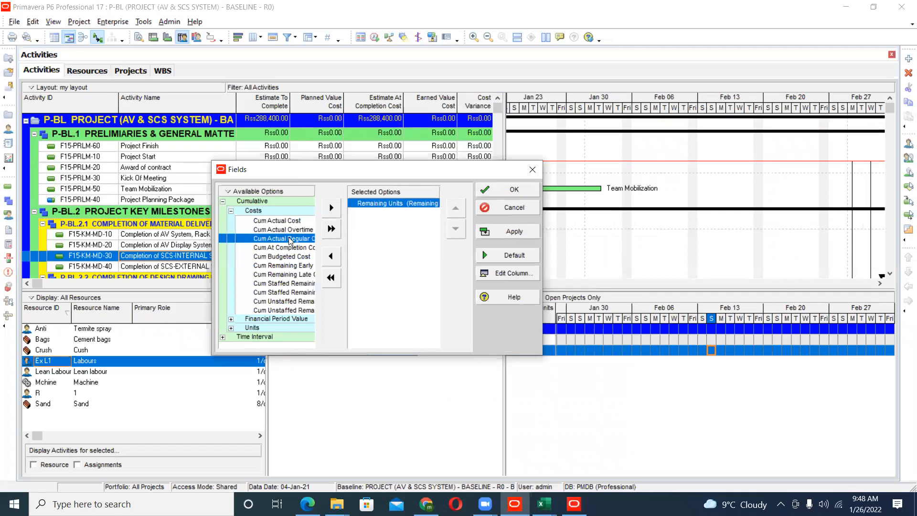
pyautogui.click(526, 212)
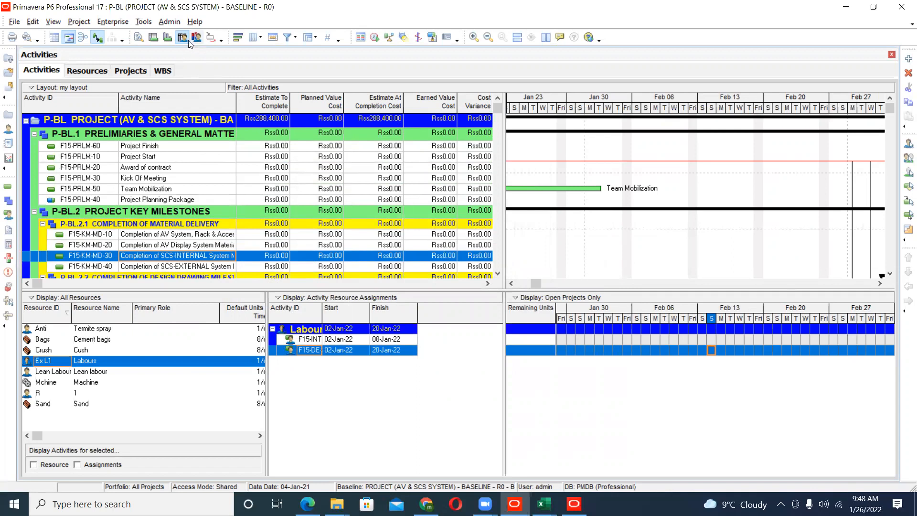
# - Display the Activity Usage Profile, move its Cost legend toward the middle of the chart, and stretch the timescale to named days
pyautogui.click(168, 38)
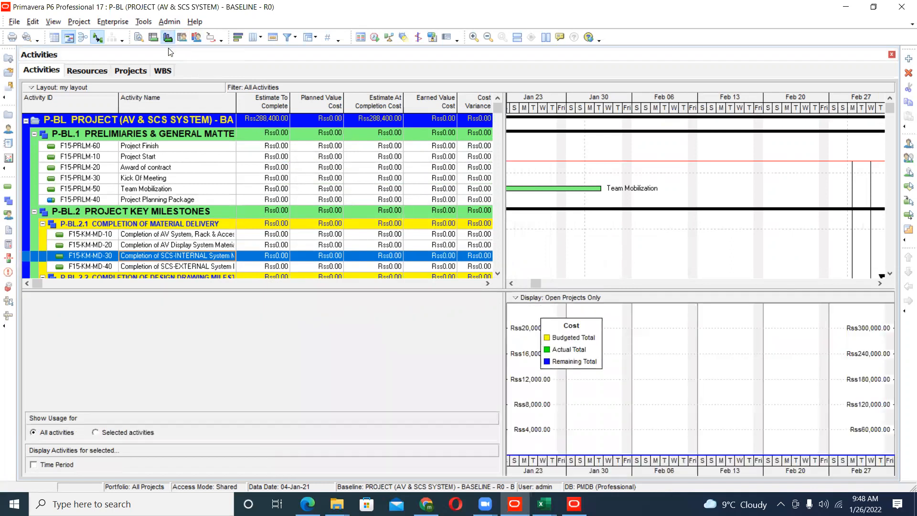
pyautogui.moveTo(561, 345); pyautogui.dragTo(643, 352)
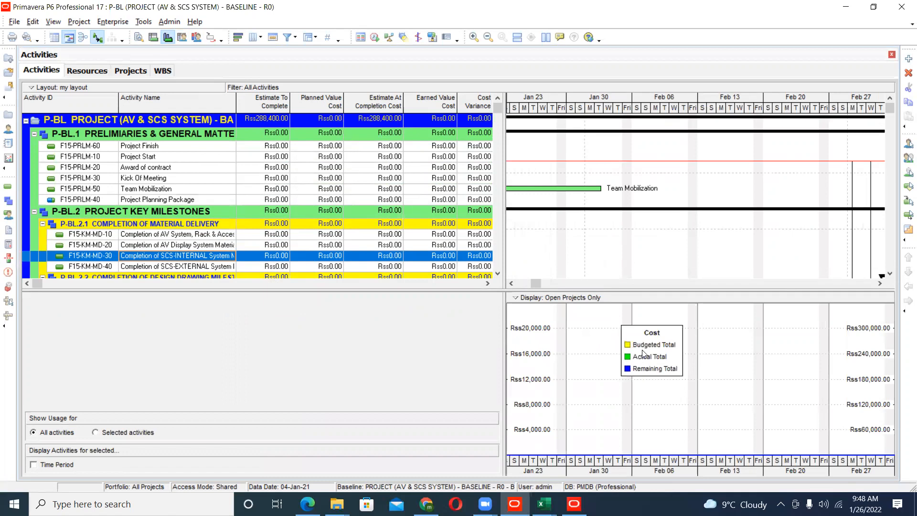
pyautogui.moveTo(616, 457); pyautogui.dragTo(801, 457)
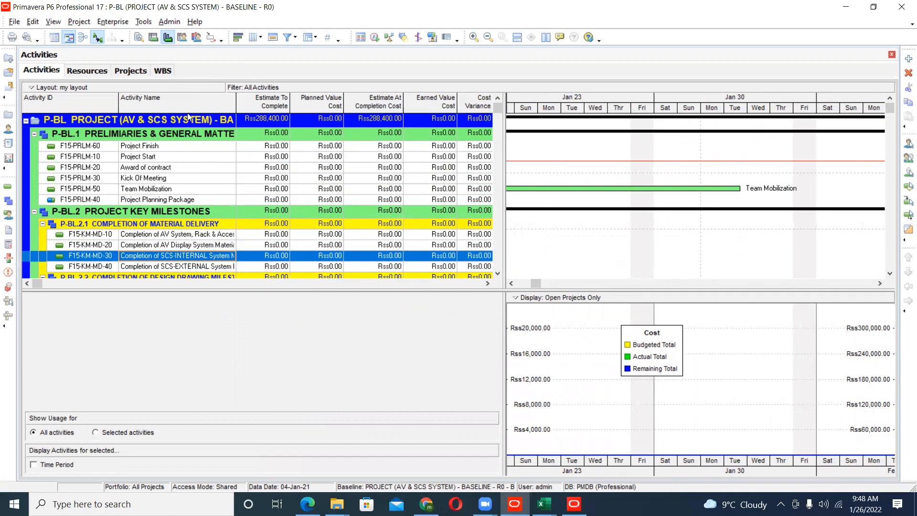
# - Display the Activity Usage Spreadsheet and go through the Planned, Remaining and Actual Total rows of F15-KM-MD-10
pyautogui.click(154, 38)
pyautogui.moveTo(569, 308); pyautogui.dragTo(611, 310)
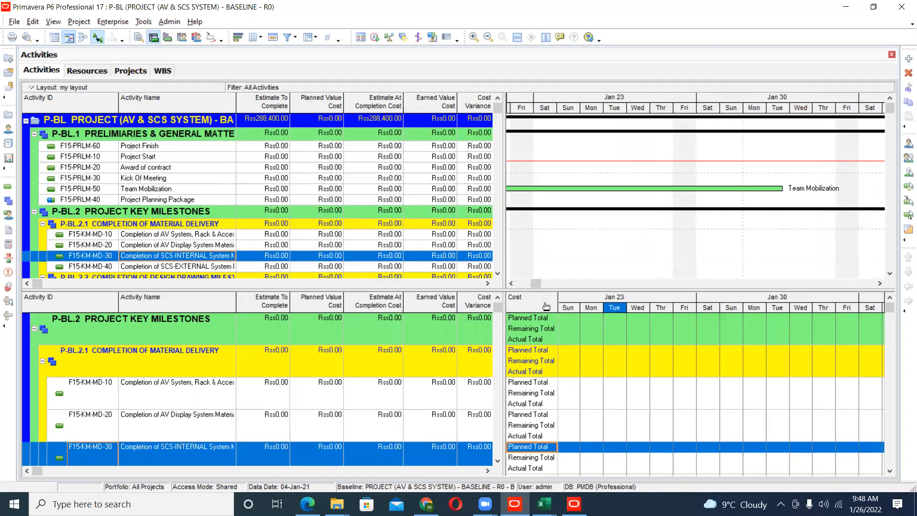
pyautogui.click(525, 382)
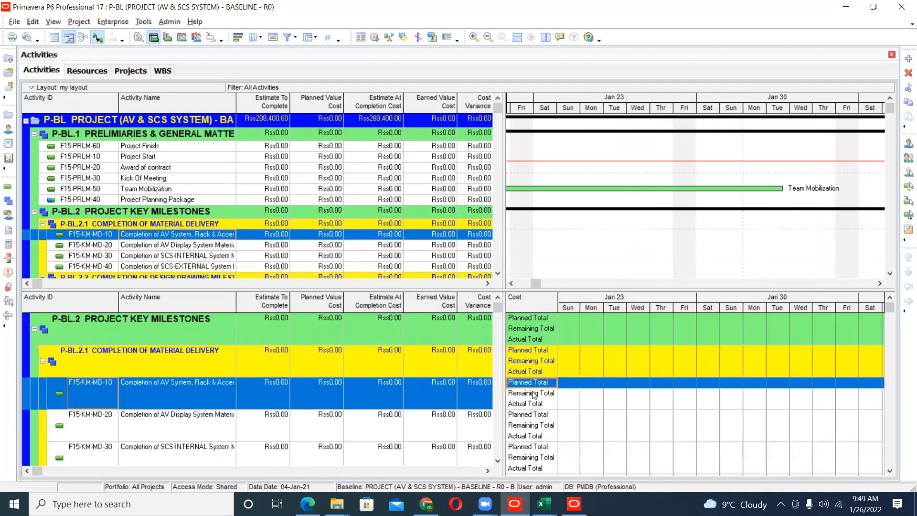
pyautogui.click(532, 392)
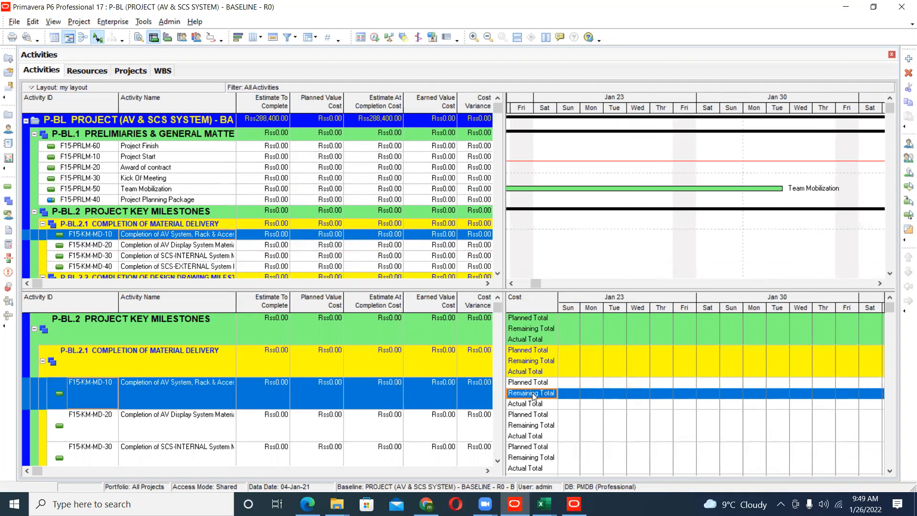
pyautogui.click(534, 403)
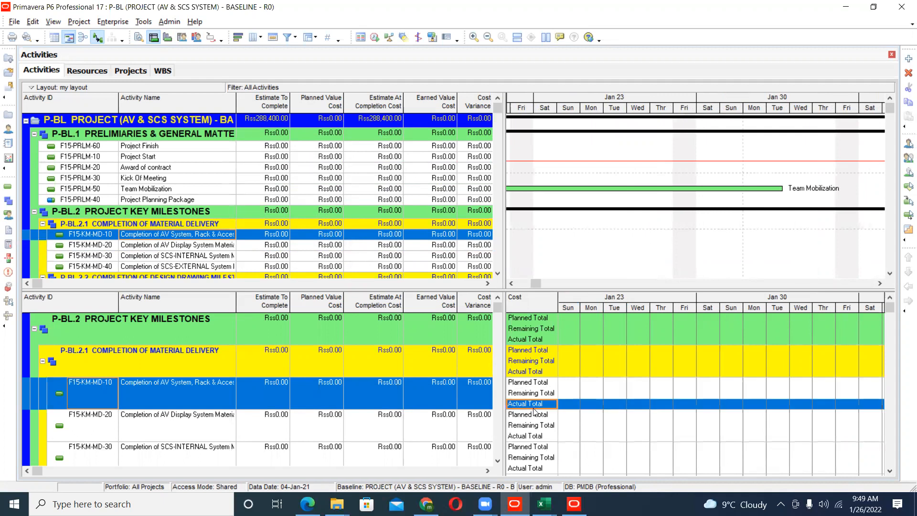
# - Select F15-KM-MD-30 in the usage spreadsheet and examine the cost rows down to the installation milestones
pyautogui.scroll(-1, 534, 412)
pyautogui.scroll(-2, 534, 412)
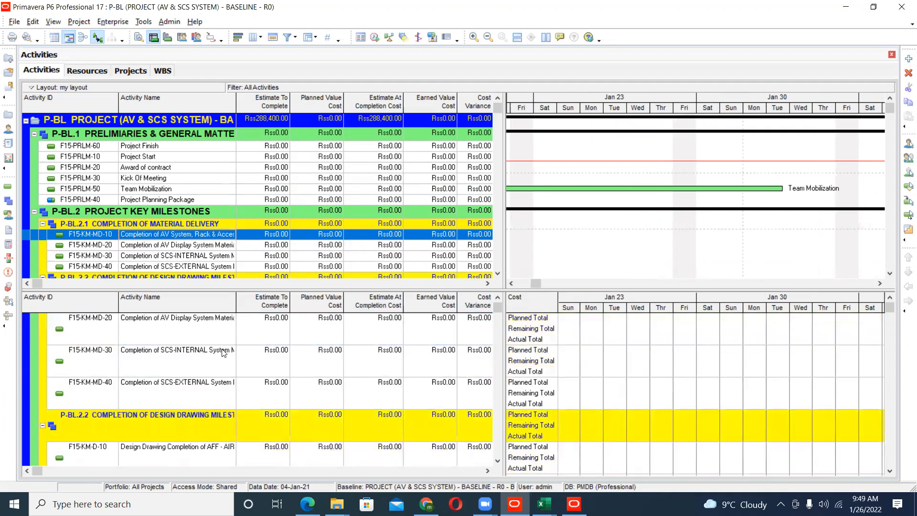
pyautogui.click(208, 353)
pyautogui.scroll(-7, 209, 357)
pyautogui.scroll(-4, 208, 357)
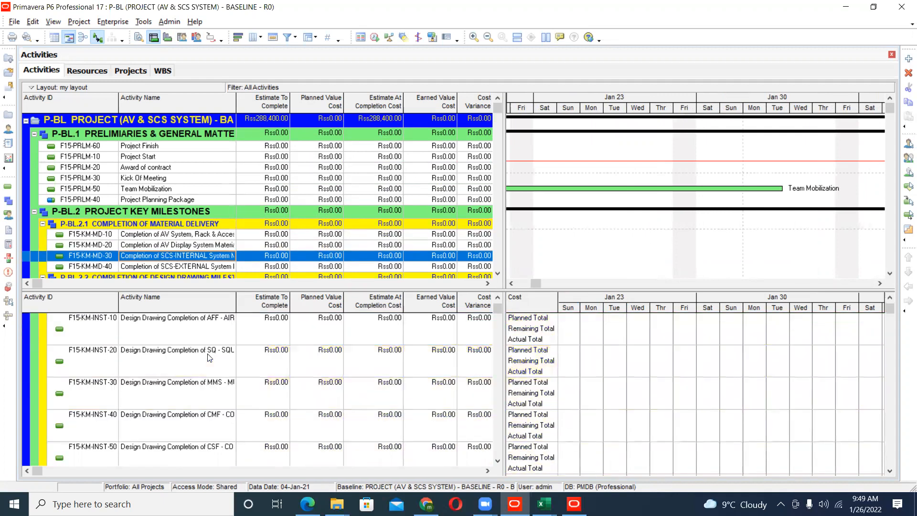
# - Go to Tracking and bring up the list of layouts, discarding changes to the Earned Value layout
pyautogui.click(9, 160)
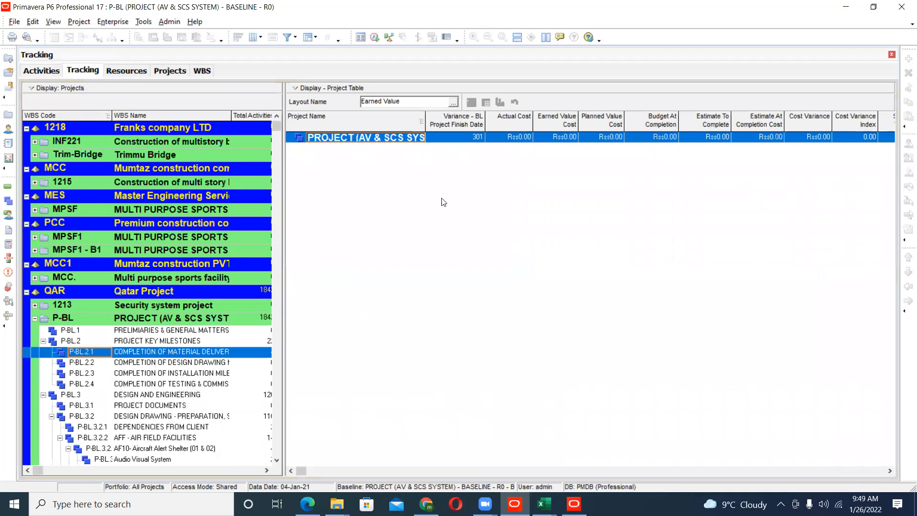
pyautogui.click(453, 102)
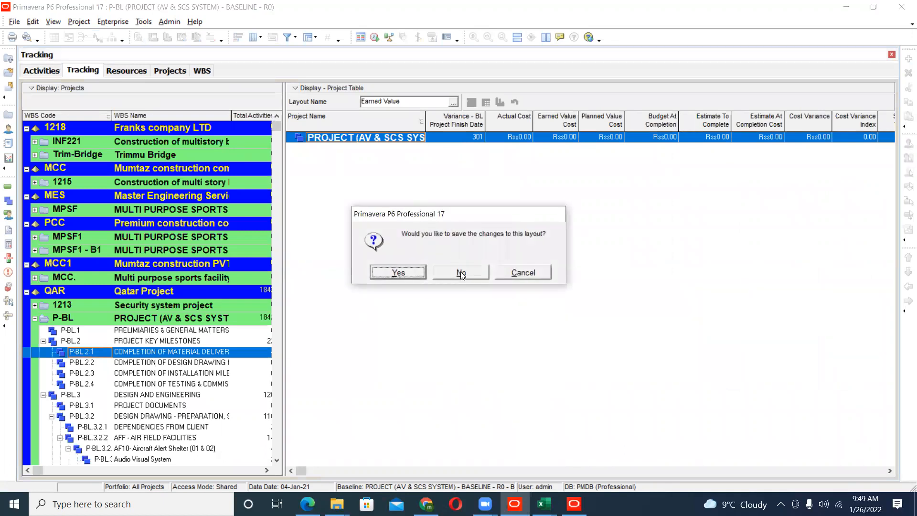
pyautogui.click(461, 272)
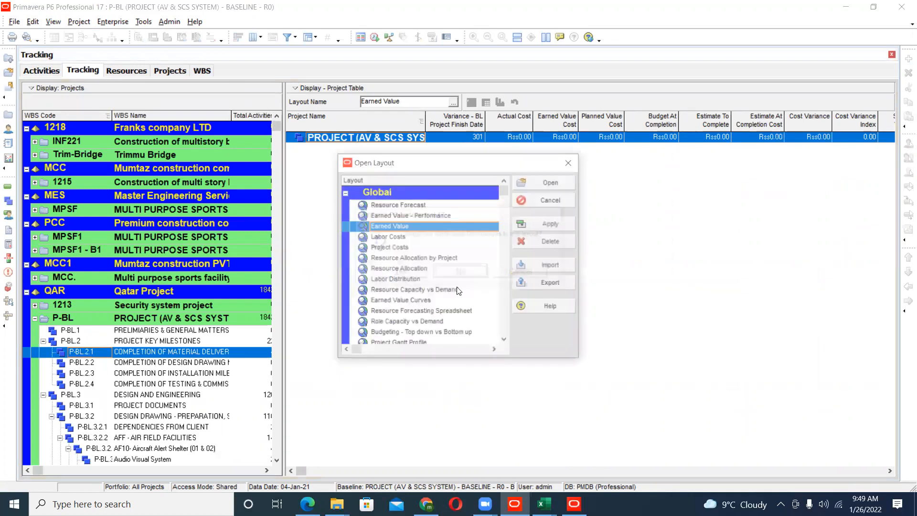
# - Browse the global tracking layouts, including Resource Allocation by Project, Labor Distribution and Earned Value Curves, and cancel without opening one
pyautogui.click(402, 250)
pyautogui.click(401, 259)
pyautogui.scroll(-1, 414, 280)
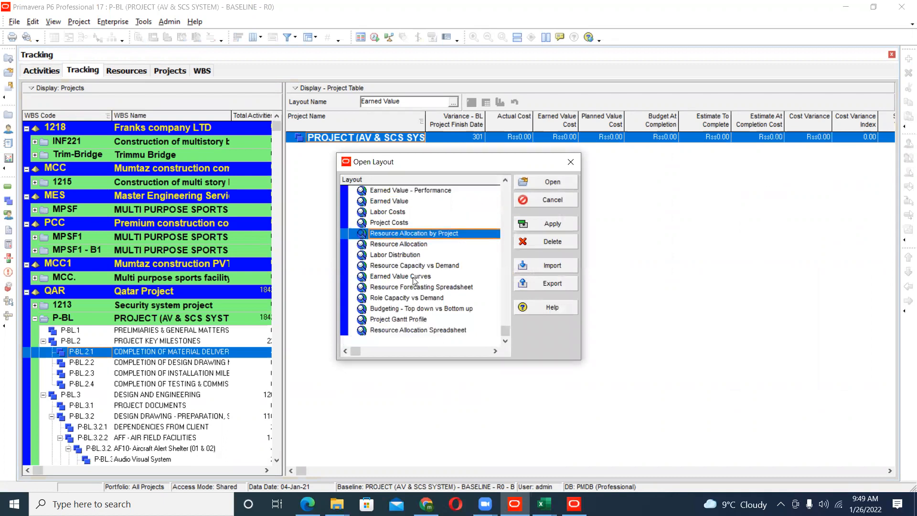
pyautogui.click(407, 258)
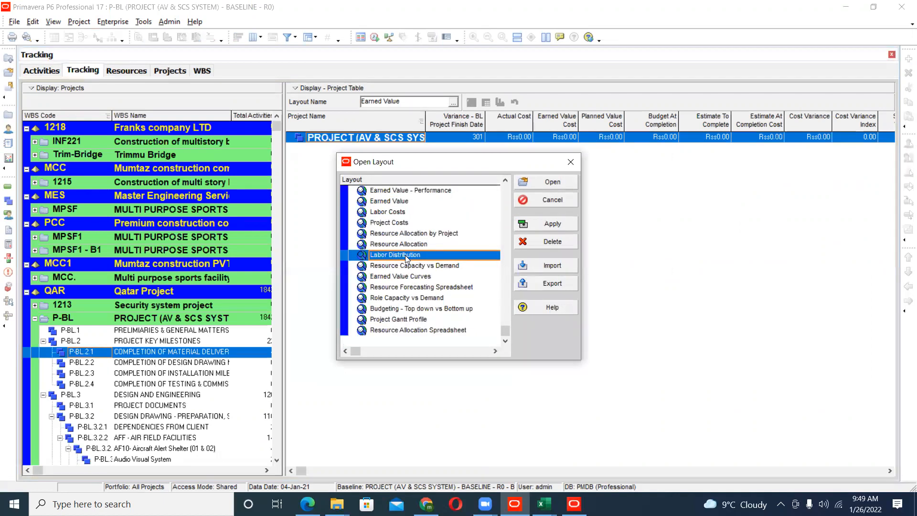
pyautogui.scroll(1, 401, 257)
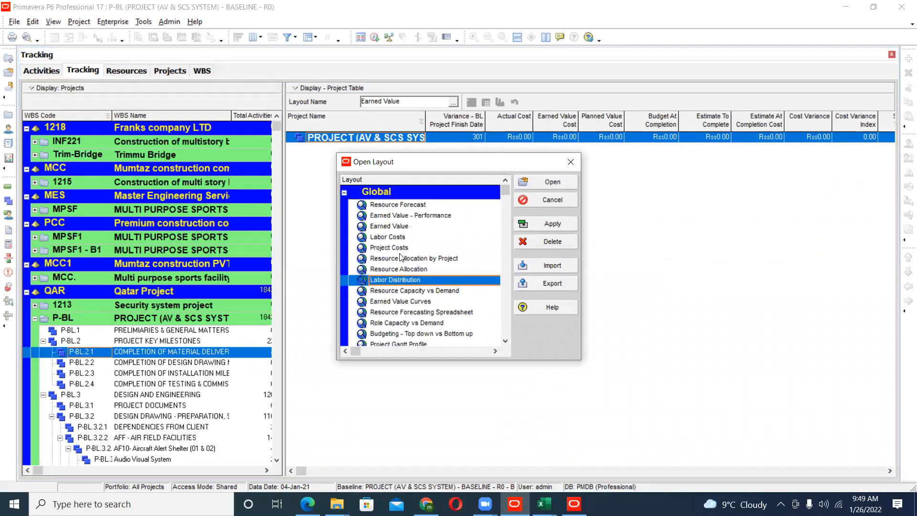
pyautogui.scroll(-1, 398, 311)
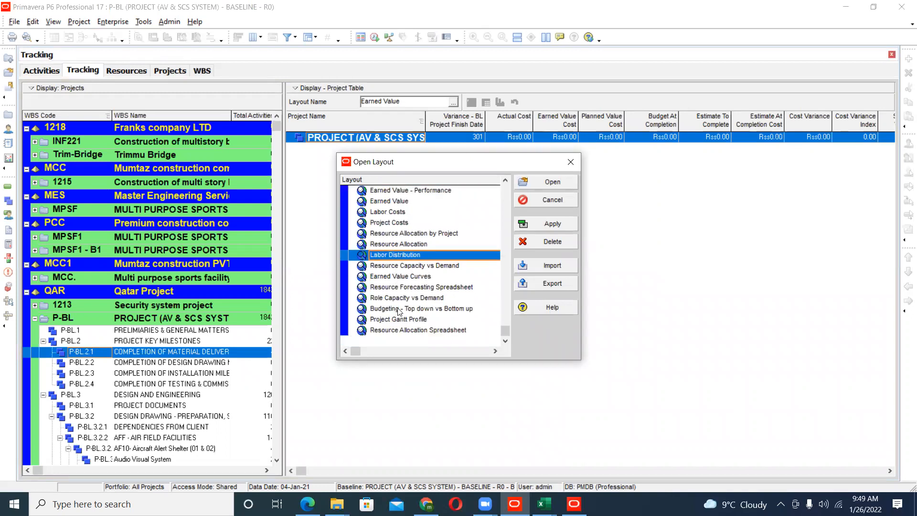
pyautogui.click(403, 277)
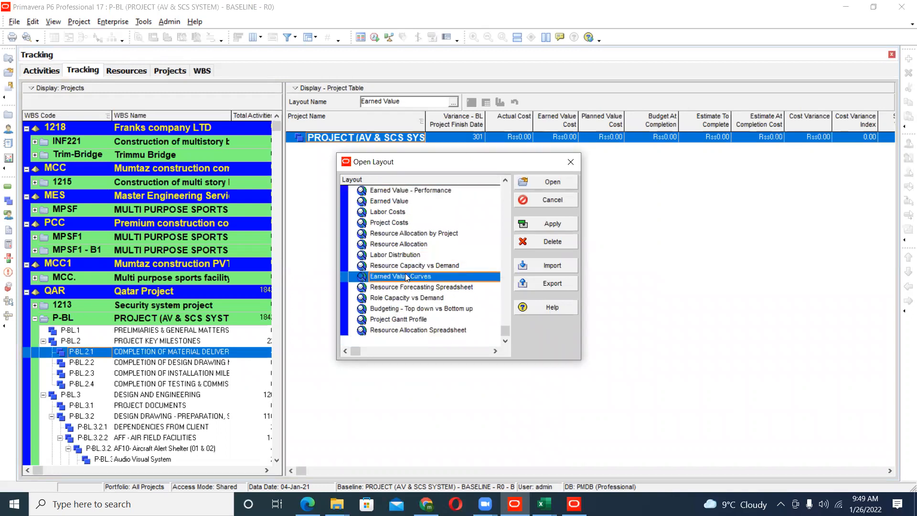
pyautogui.scroll(1, 424, 286)
pyautogui.click(557, 202)
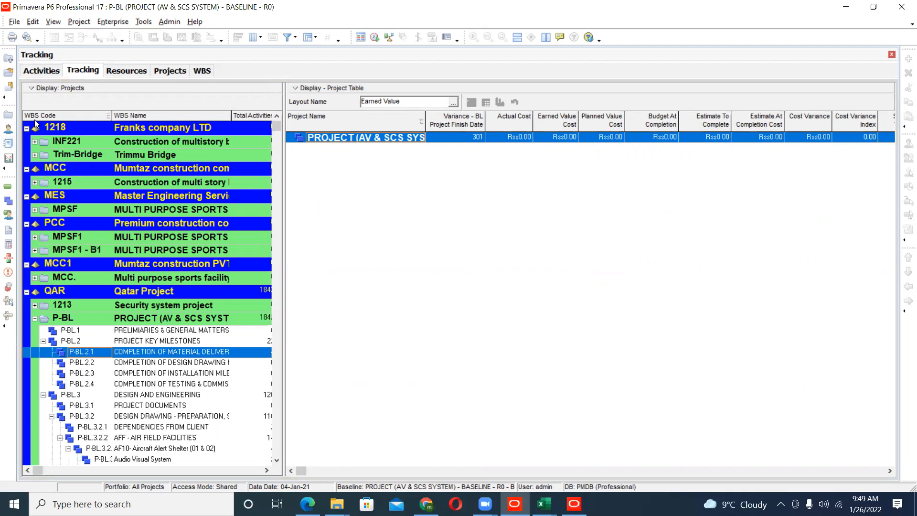
# - Show the project's WBS as a Gantt chart and view the WBS Milestones details of P-BL.2.1
pyautogui.click(202, 72)
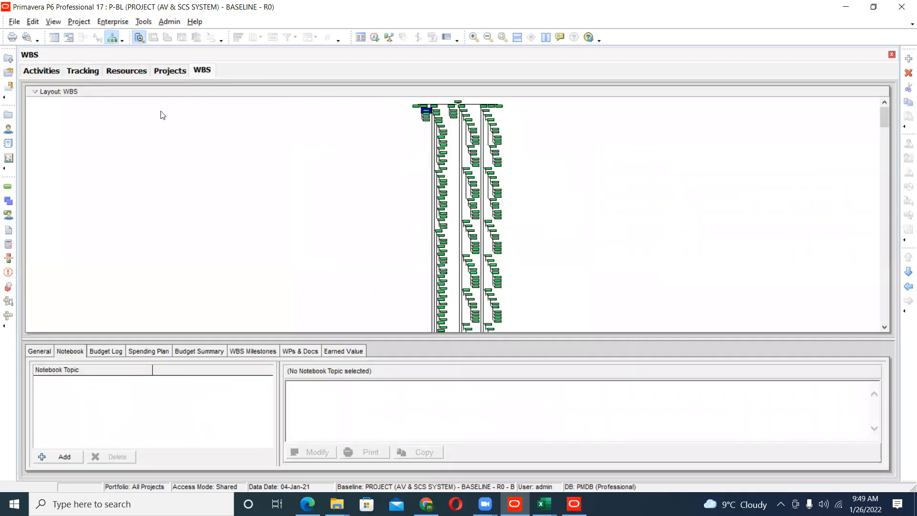
pyautogui.click(69, 38)
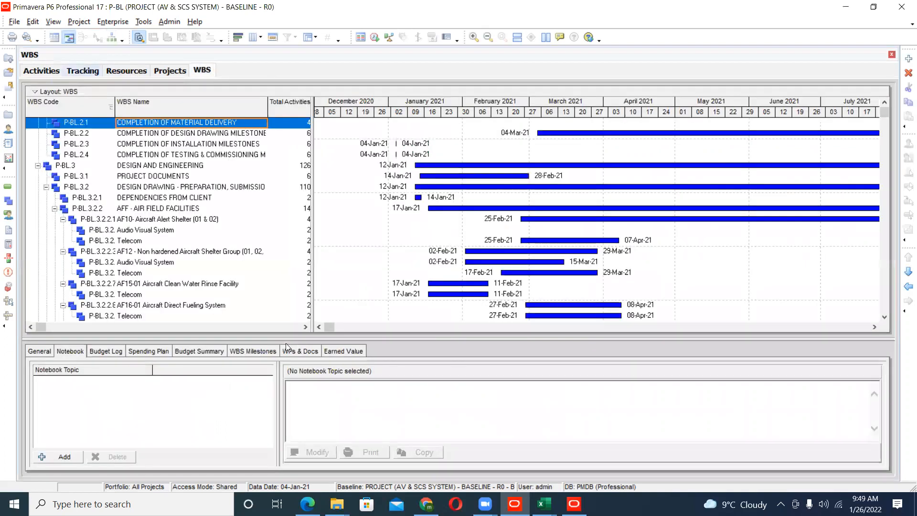
pyautogui.click(257, 351)
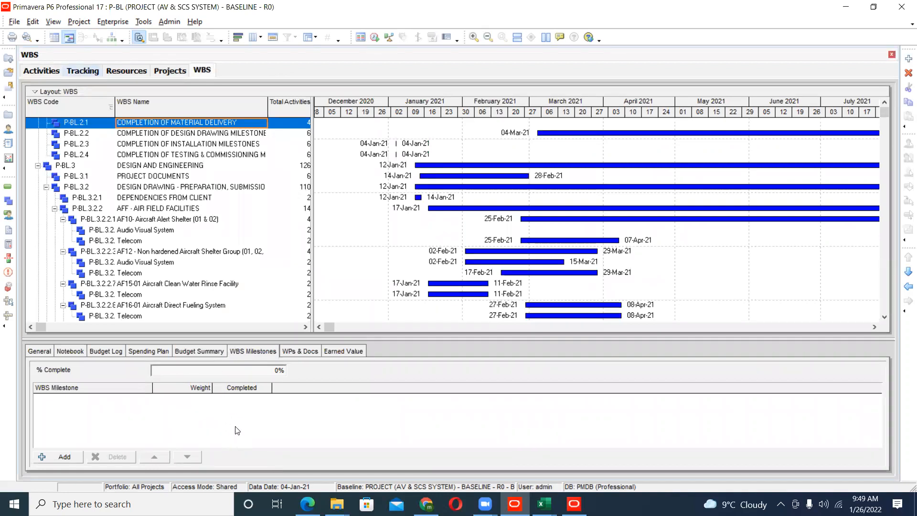
# - Return to Activities, show the activity details for Project Start F15-PRLM-10, and display its Expenses
pyautogui.click(54, 76)
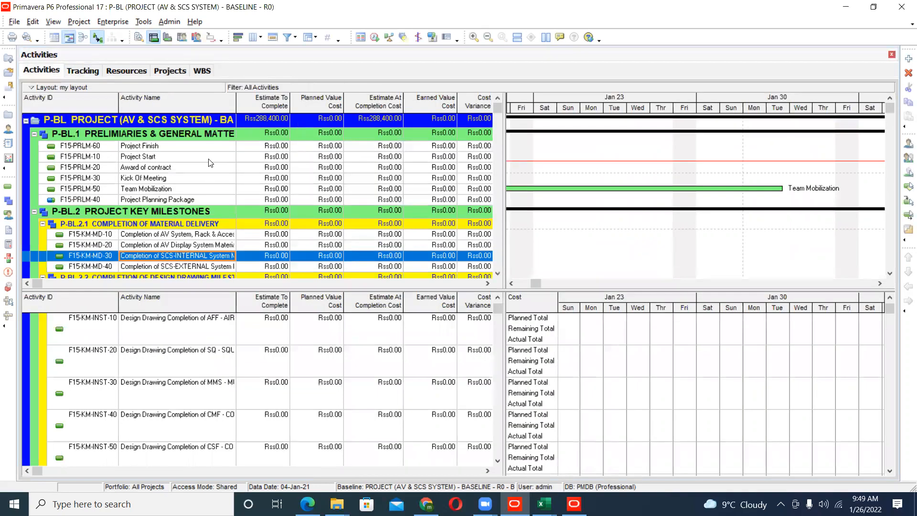
pyautogui.rightClick(210, 159)
pyautogui.click(217, 170)
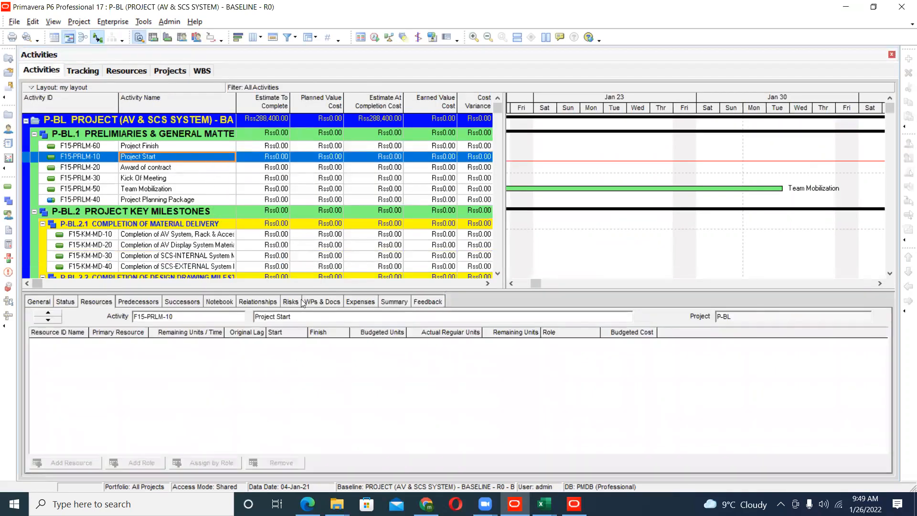
pyautogui.click(365, 302)
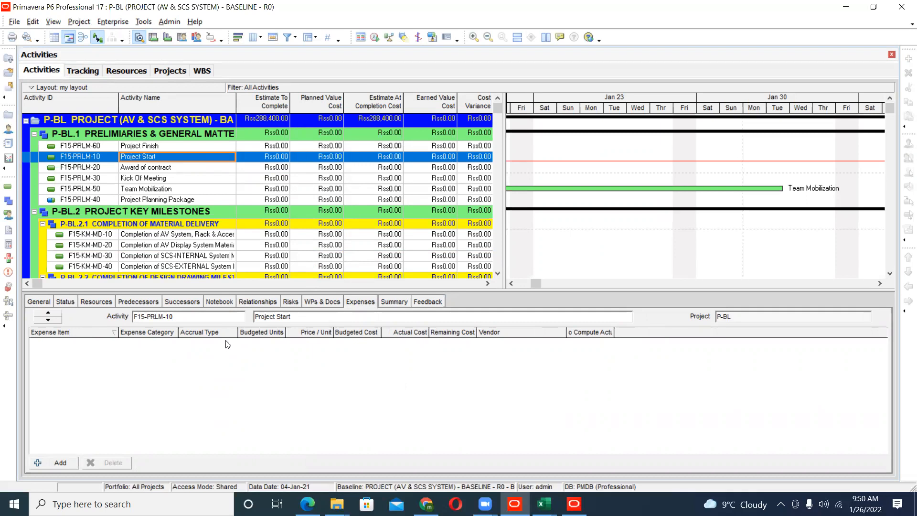
# - Check the expenses of Project Finish and Award of contract, and view the Award of contract summary in units and costs
pyautogui.click(169, 148)
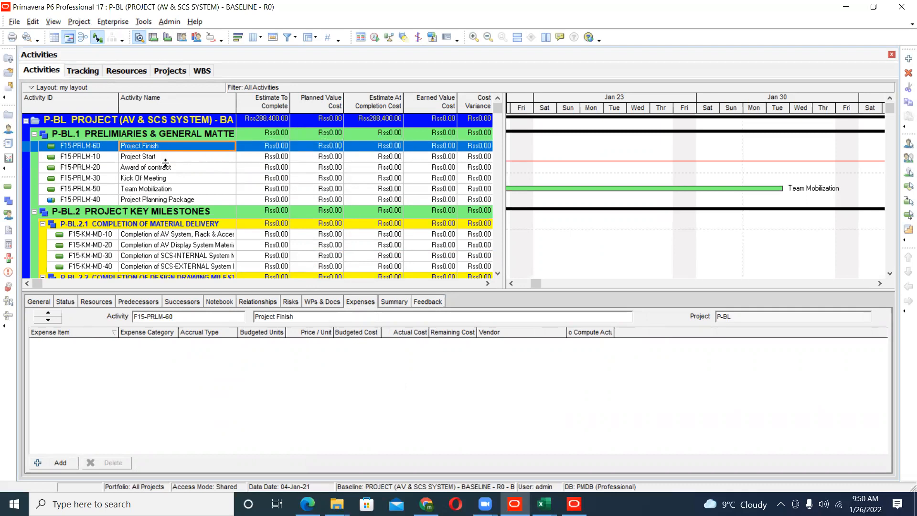
pyautogui.click(168, 168)
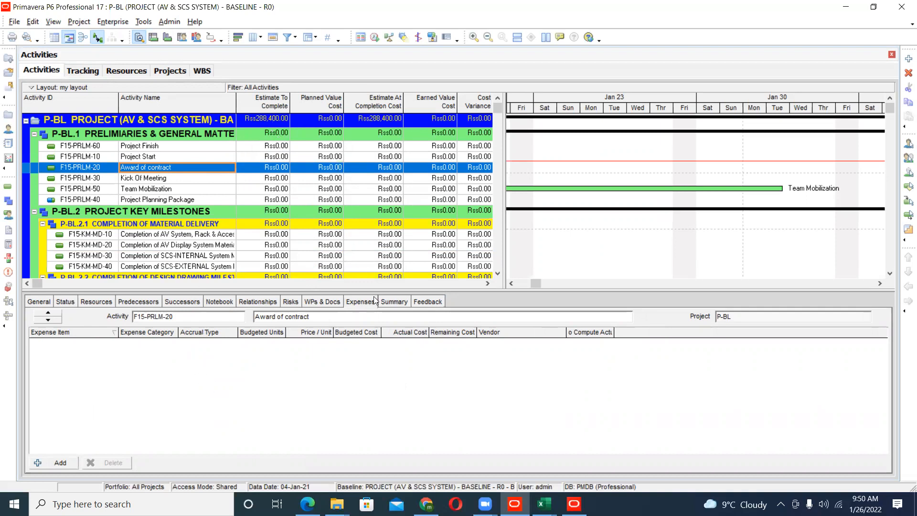
pyautogui.click(395, 301)
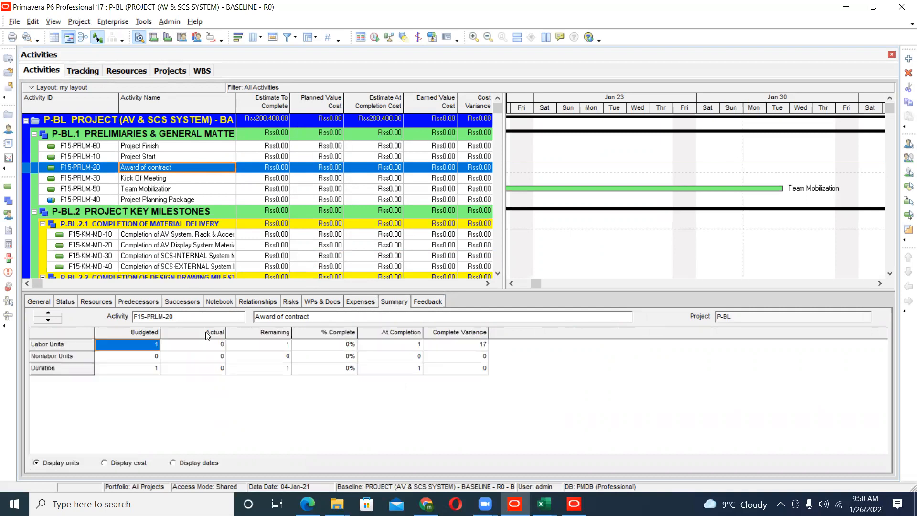
pyautogui.click(140, 368)
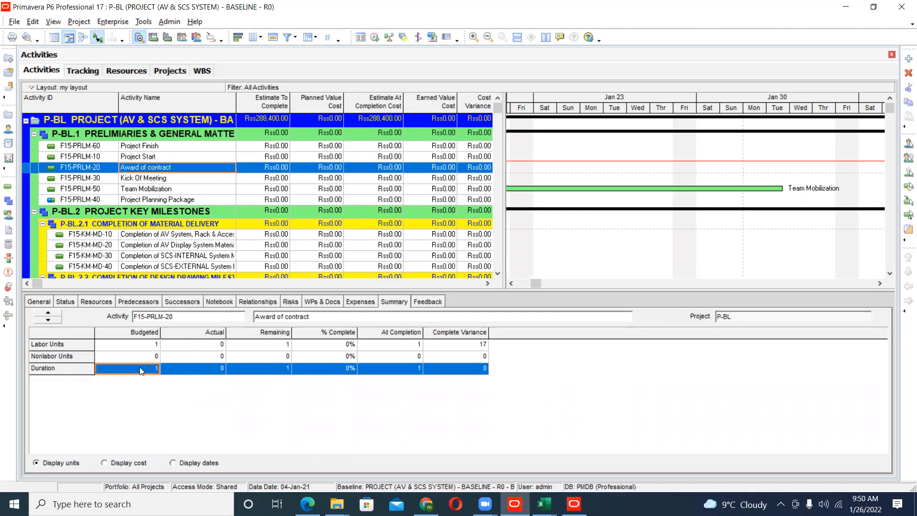
pyautogui.click(126, 463)
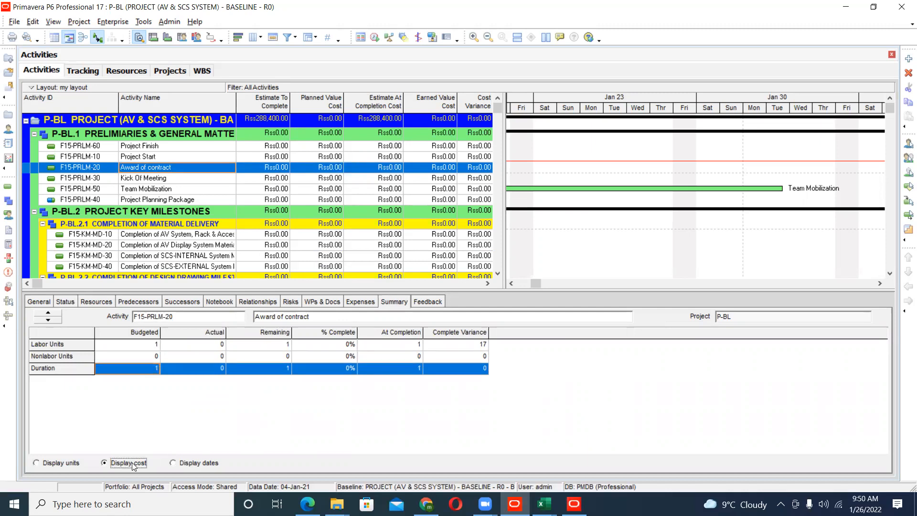
pyautogui.click(144, 346)
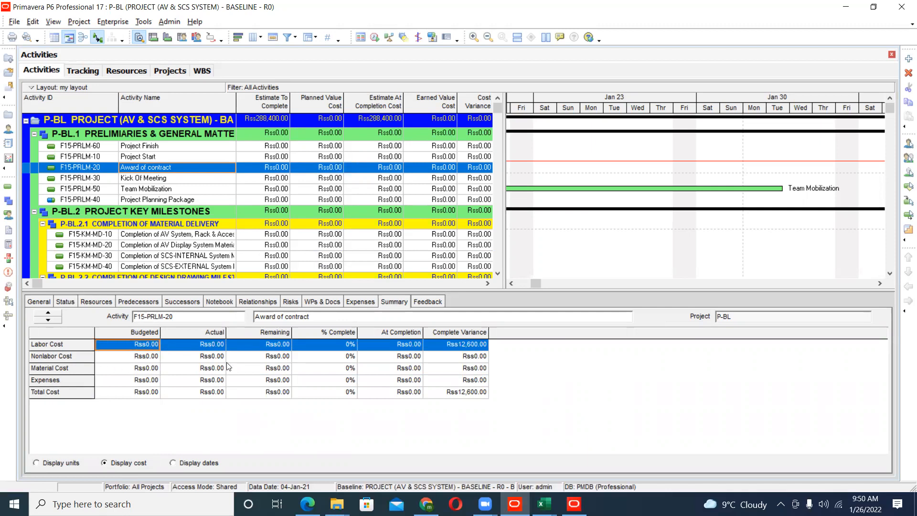
# - Display the Award of contract summary as dates and review its current, original and actual start and finish
pyautogui.click(193, 465)
pyautogui.click(139, 357)
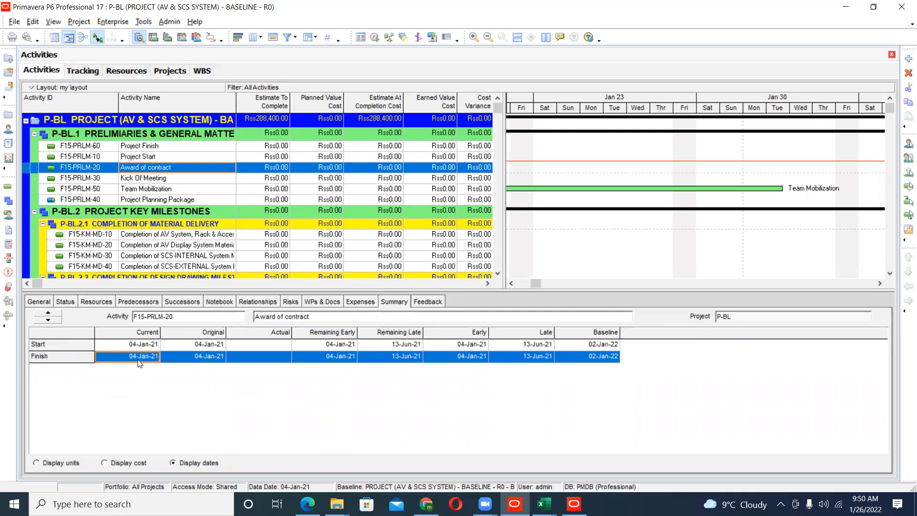
pyautogui.click(286, 345)
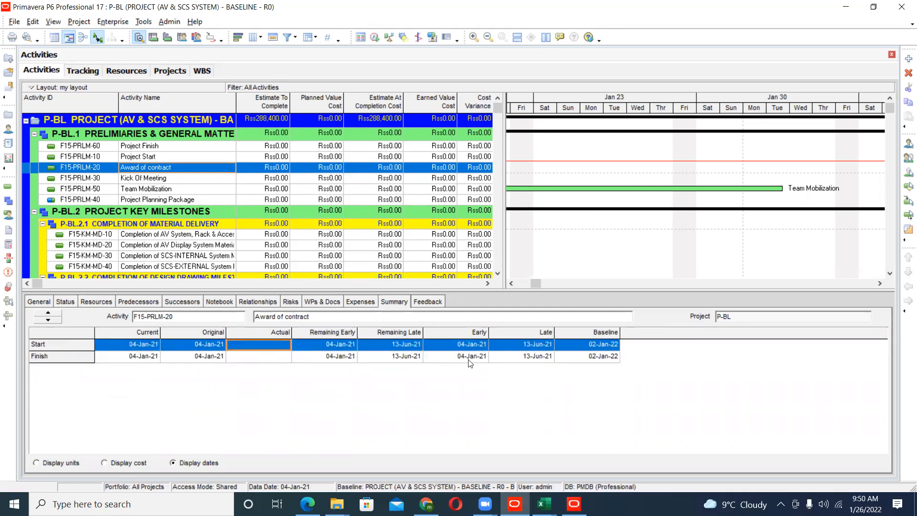
pyautogui.click(180, 353)
pyautogui.click(196, 347)
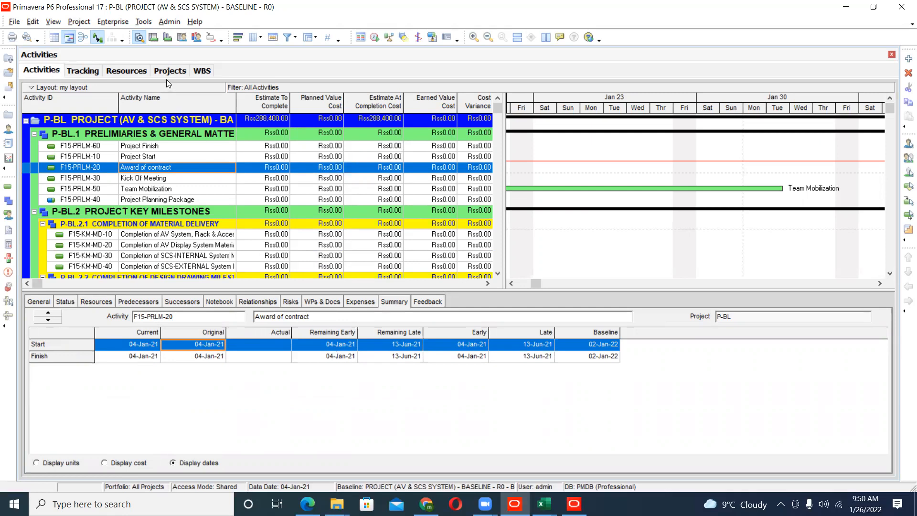
# - Show the activity usage spreadsheet beneath the activities, resize the panes and review the planned, remaining and actual cost rows
pyautogui.click(153, 42)
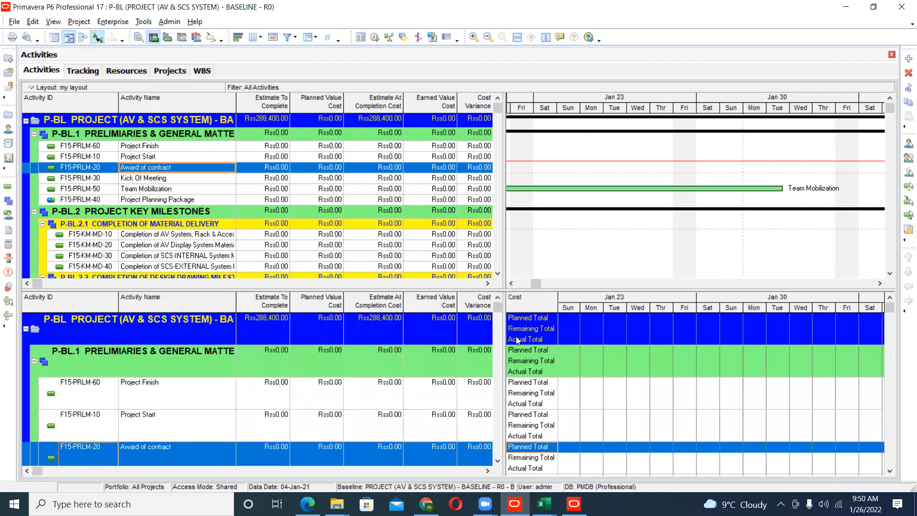
pyautogui.moveTo(503, 337); pyautogui.dragTo(479, 338)
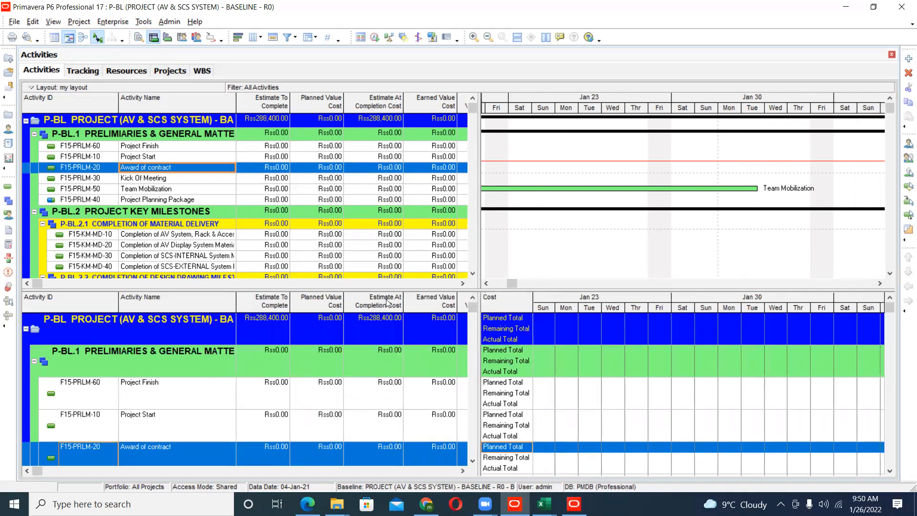
pyautogui.scroll(-3, 490, 329)
pyautogui.click(533, 401)
pyautogui.scroll(-6, 559, 409)
pyautogui.scroll(-3, 558, 408)
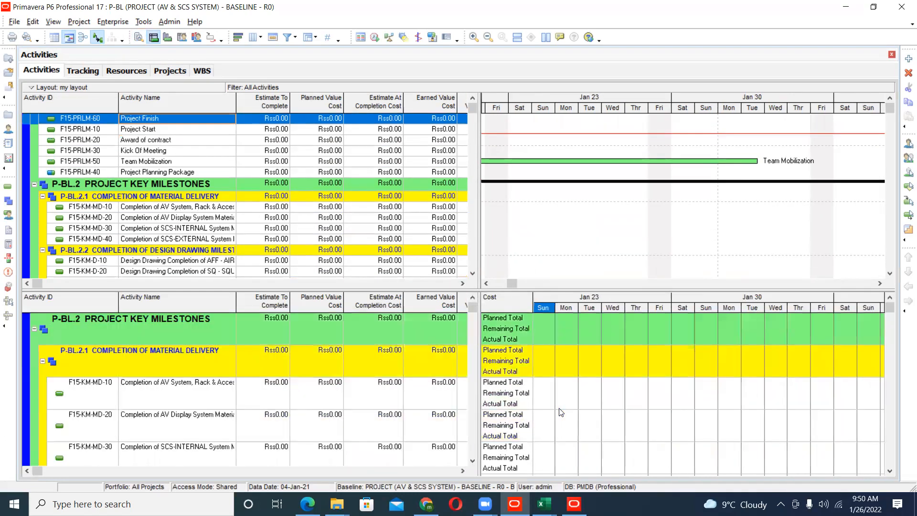
pyautogui.scroll(3, 559, 407)
pyautogui.moveTo(447, 293); pyautogui.dragTo(427, 333)
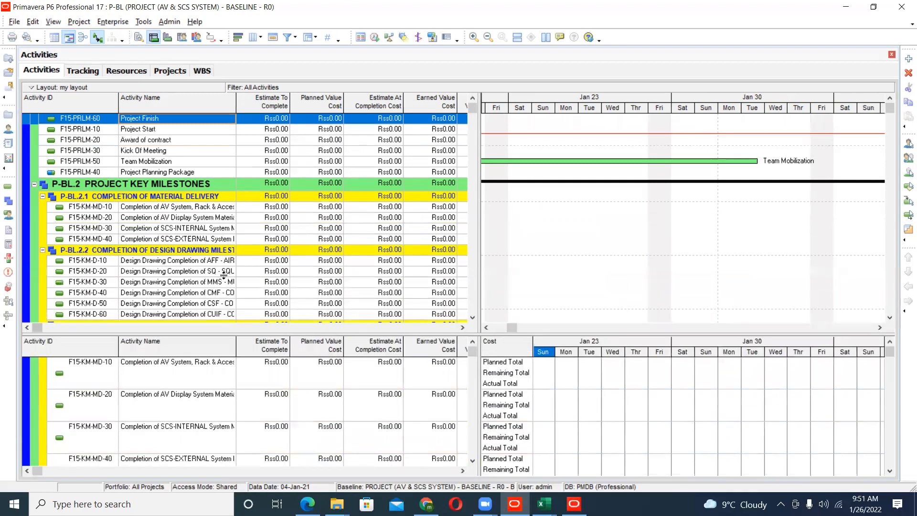
# - Go to Resource Assignments and widen the monthly columns around January 2022 in the budgeted units spreadsheet
pyautogui.click(8, 214)
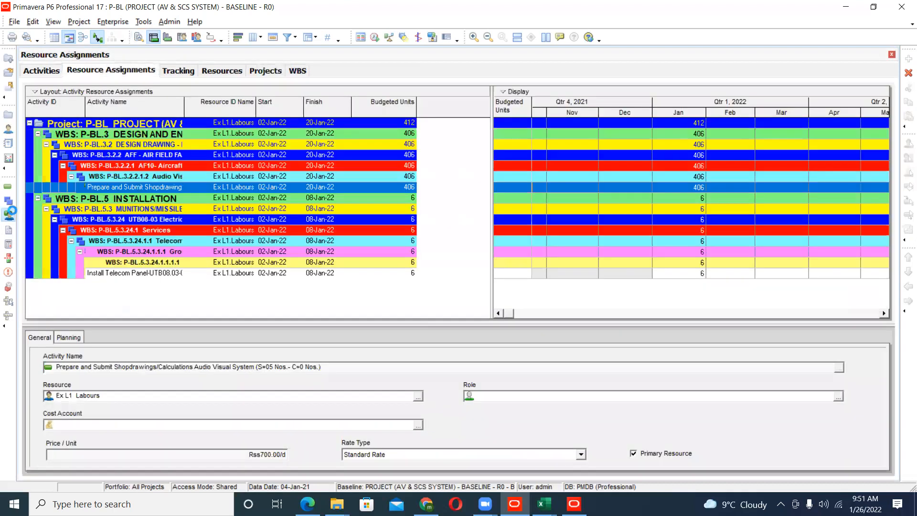
pyautogui.click(625, 302)
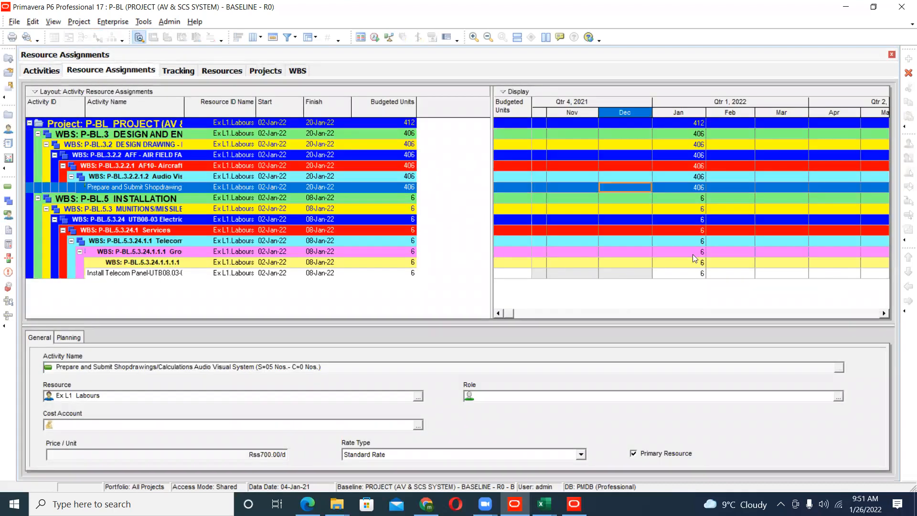
pyautogui.moveTo(704, 117); pyautogui.dragTo(863, 116)
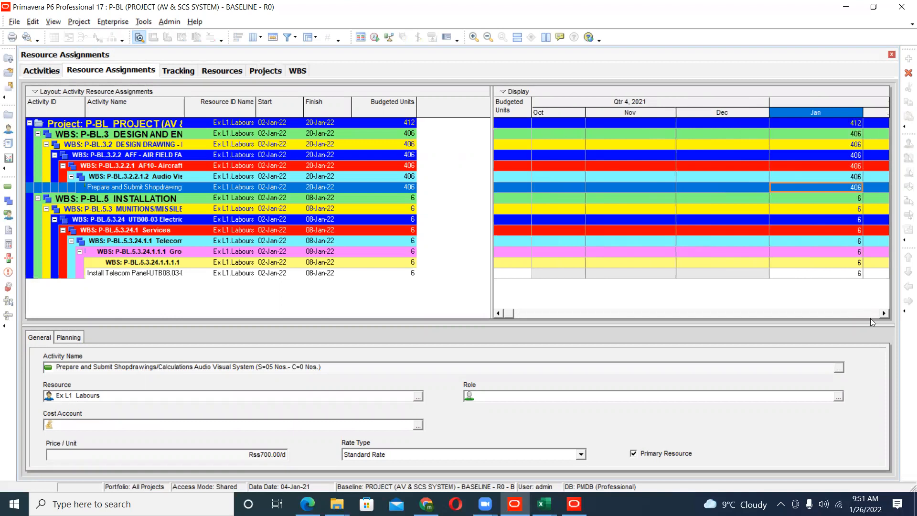
pyautogui.click(884, 315)
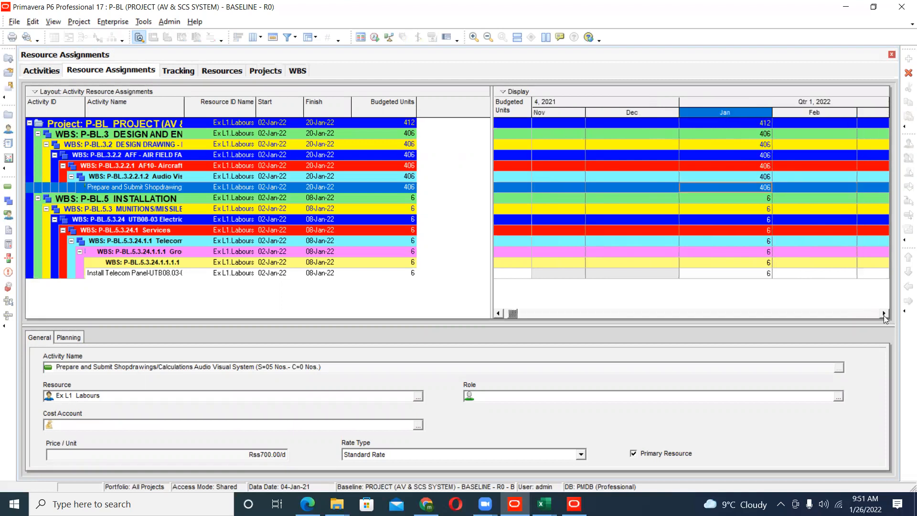
pyautogui.rightClick(438, 104)
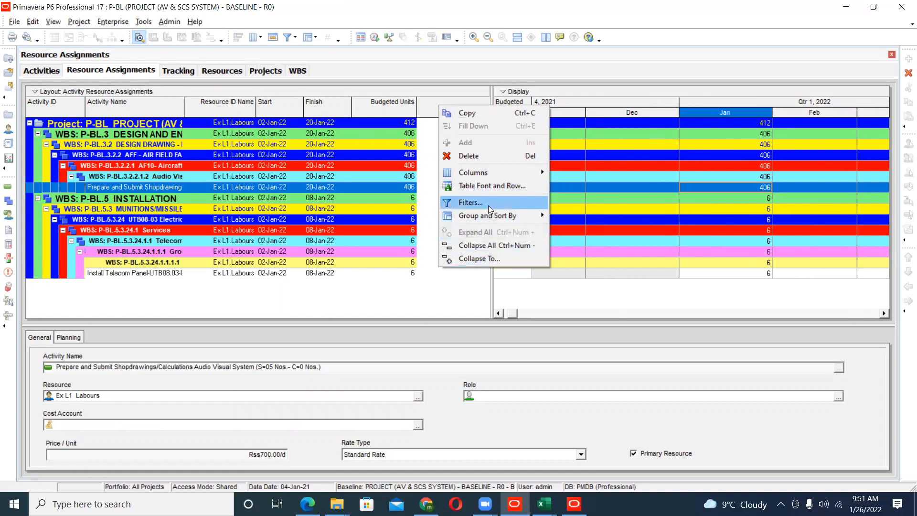
pyautogui.moveTo(543, 170)
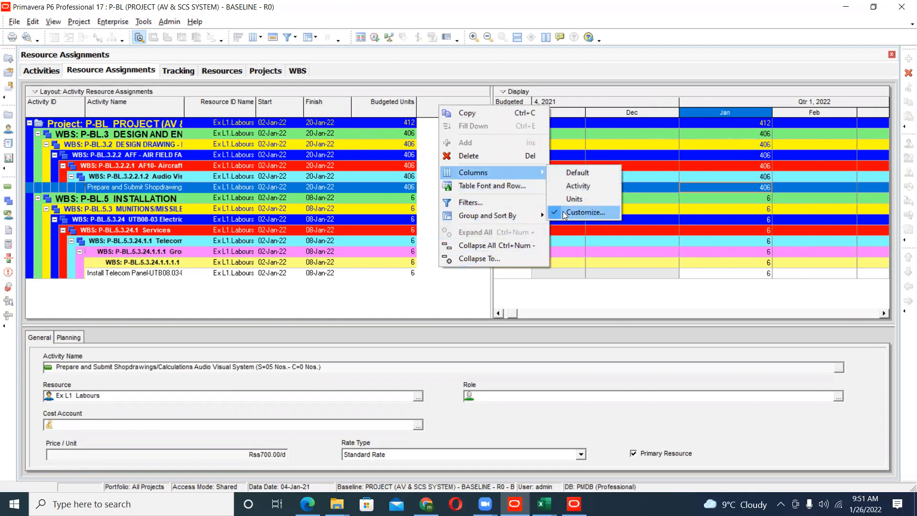
pyautogui.click(564, 212)
pyautogui.click(602, 208)
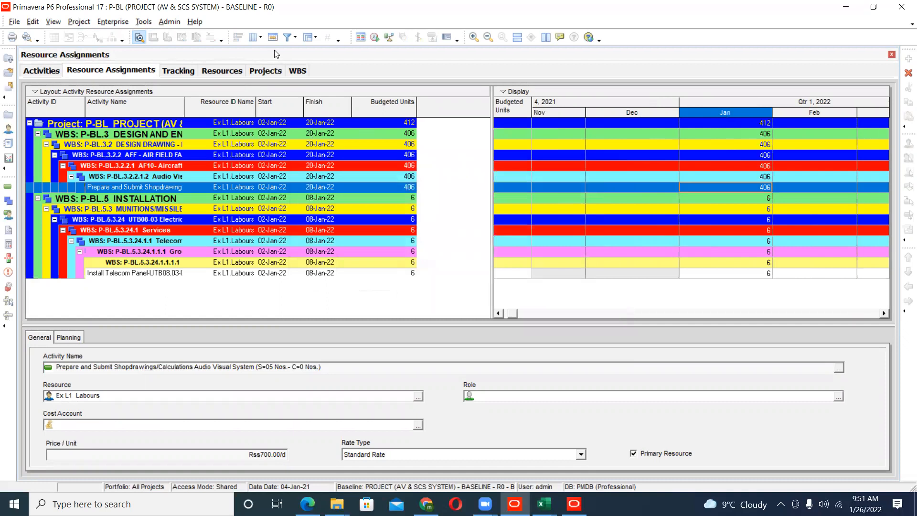
# - Group the resource assignments by WBS in Group and Sort and accept the setting
pyautogui.click(309, 38)
pyautogui.click(325, 51)
pyautogui.click(290, 236)
pyautogui.click(290, 236)
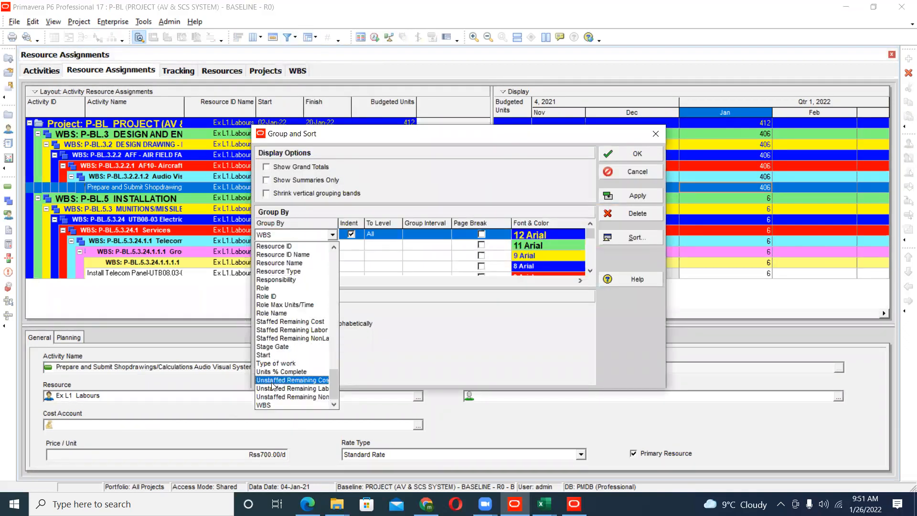
pyautogui.click(273, 405)
pyautogui.click(624, 155)
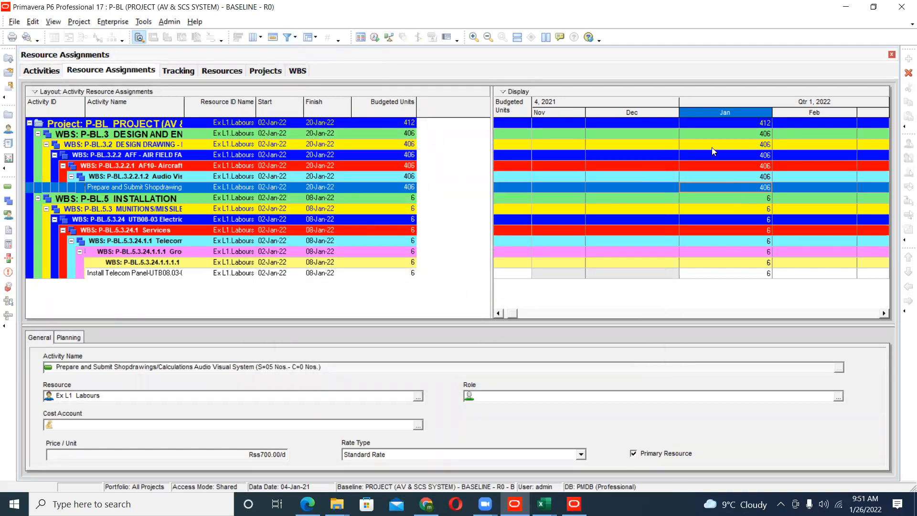
# - Review the January budgeted units of the project and P-BL.3, and check the selected spreadsheet fields without changing them
pyautogui.click(752, 125)
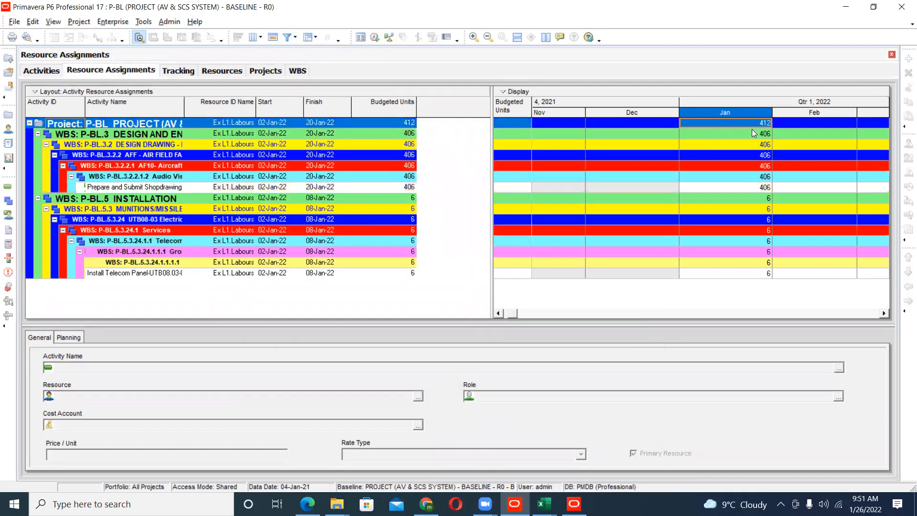
pyautogui.click(751, 132)
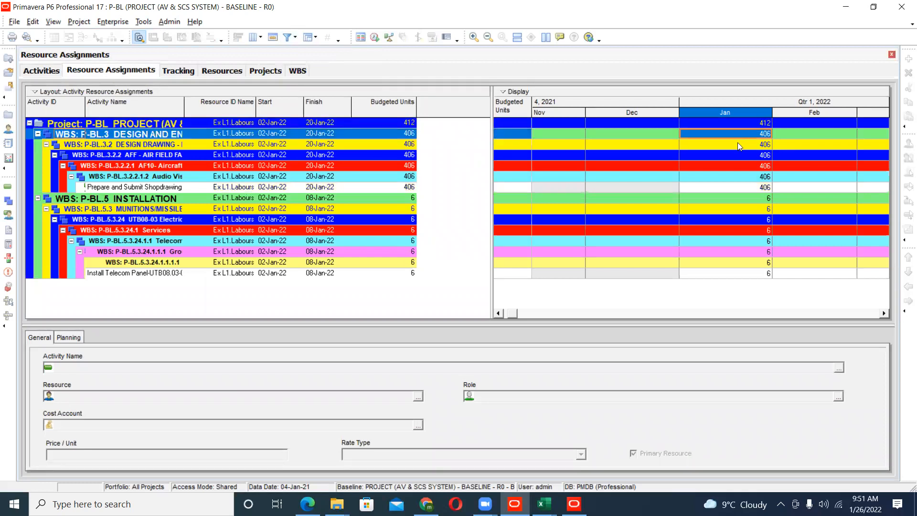
pyautogui.rightClick(728, 158)
pyautogui.moveTo(769, 229)
pyautogui.click(675, 266)
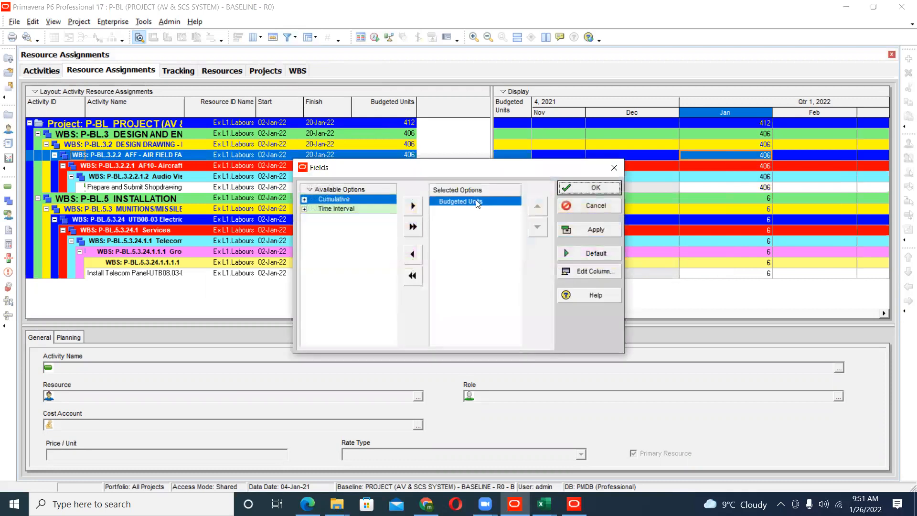
pyautogui.click(580, 210)
# - Set the timescale date interval of the resource assignments spreadsheet to Week/Day 2
pyautogui.rightClick(653, 197)
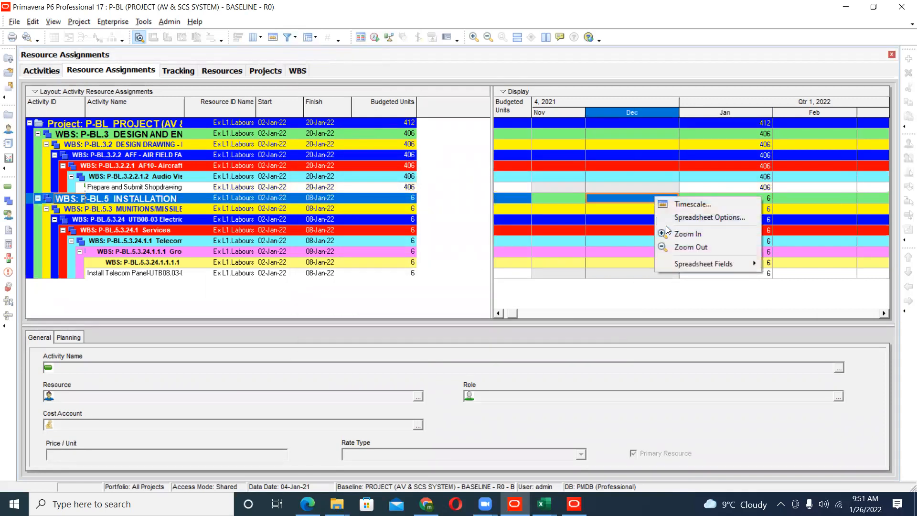
pyautogui.click(685, 205)
pyautogui.click(444, 288)
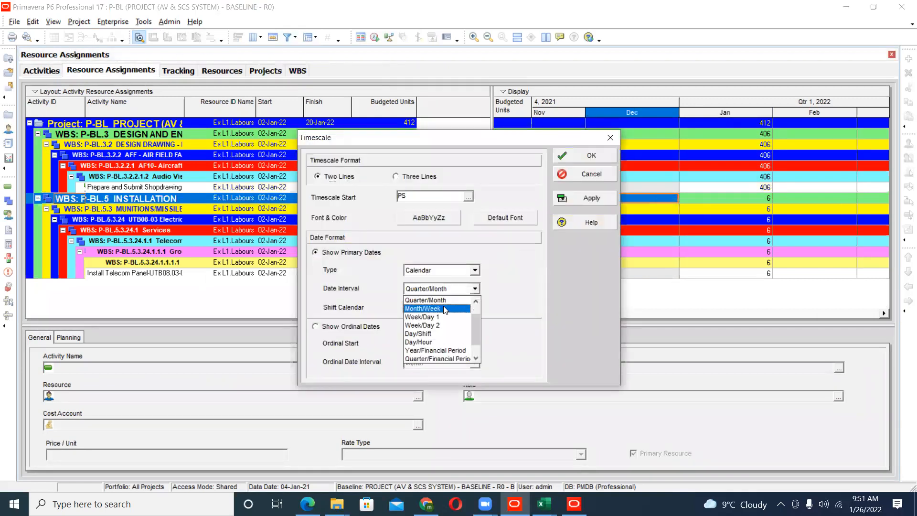
pyautogui.click(440, 326)
pyautogui.click(591, 197)
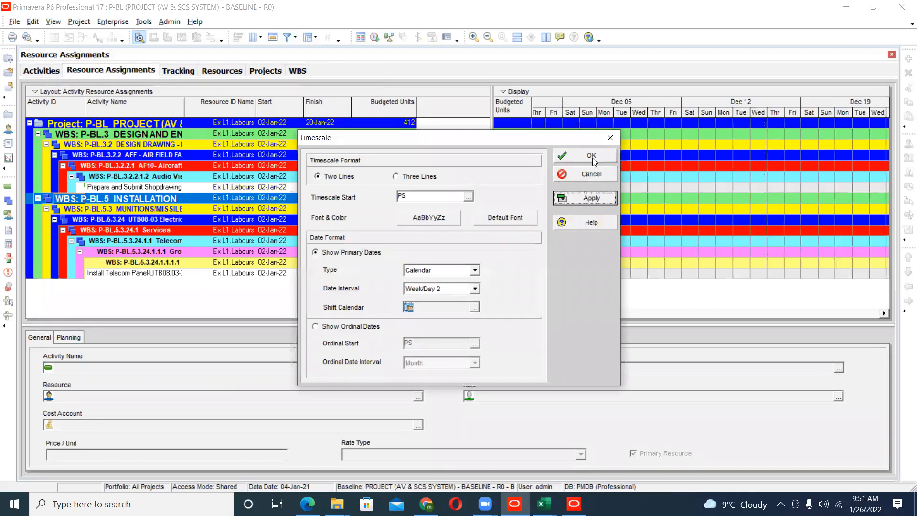
pyautogui.click(591, 156)
# - Examine the daily budgeted units for January 2022 with widened day columns
pyautogui.moveTo(512, 313); pyautogui.dragTo(761, 312)
pyautogui.click(884, 314)
pyautogui.click(884, 314)
pyautogui.click(884, 314)
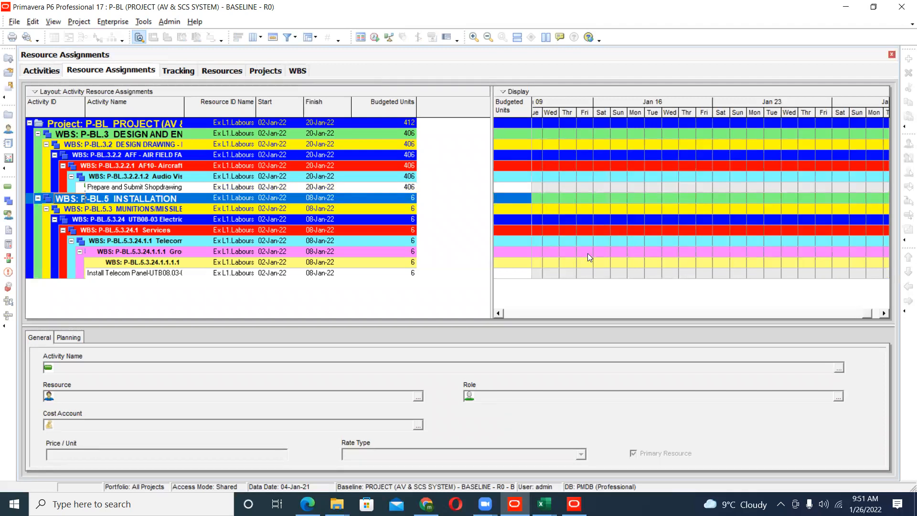
pyautogui.moveTo(597, 117); pyautogui.dragTo(727, 138)
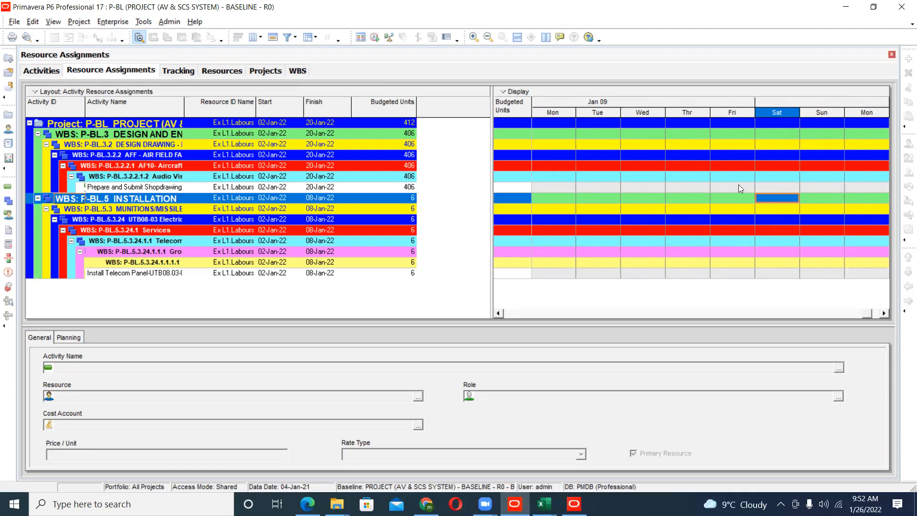
pyautogui.click(812, 117)
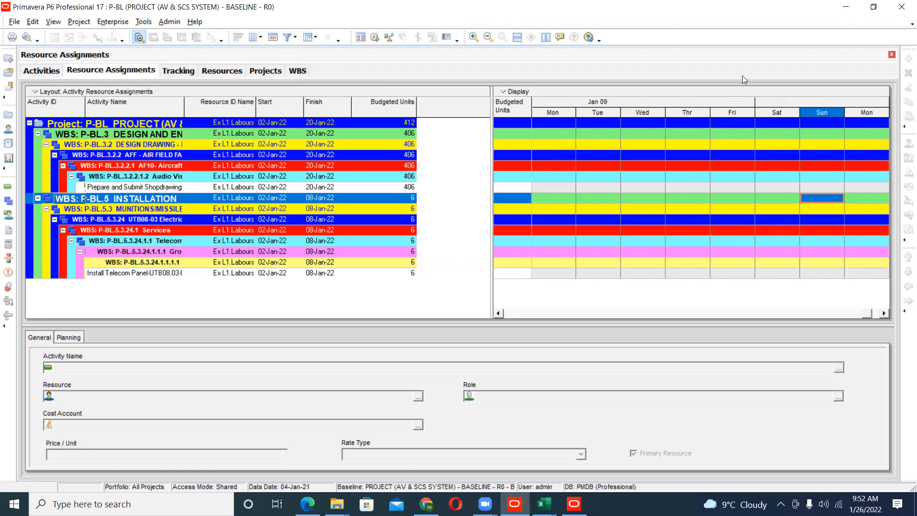
# - Switch to the Excel files of primavera p6 folder, open the S .CURVE through p6 workbook and show Sheet2
pyautogui.click(847, 7)
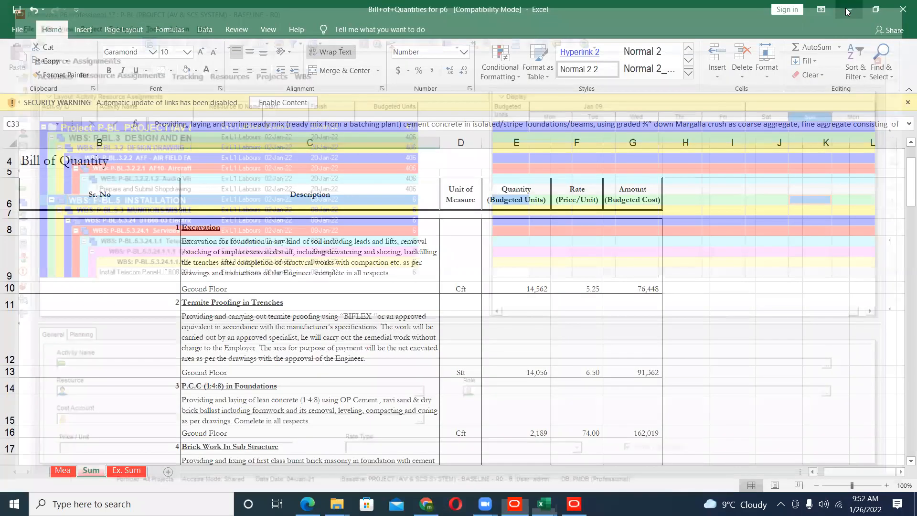
pyautogui.click(847, 9)
pyautogui.click(847, 9)
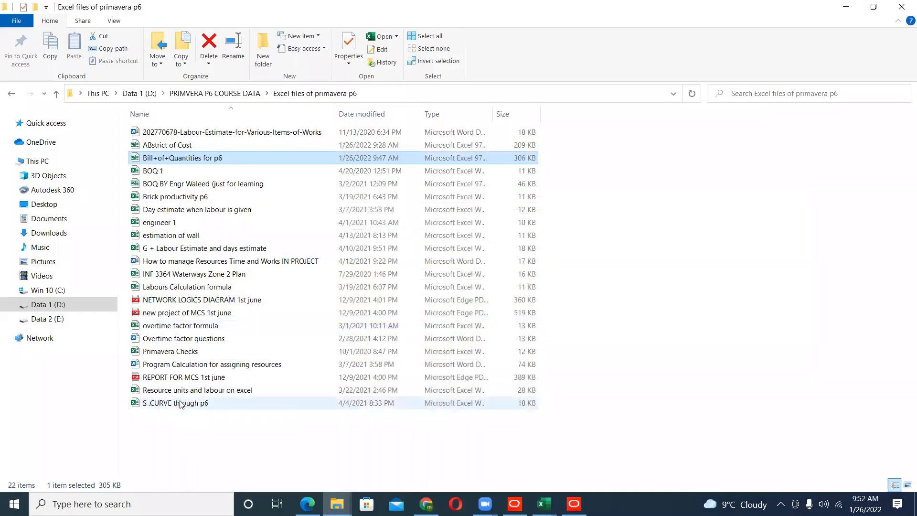
pyautogui.click(181, 404)
pyautogui.doubleClick(181, 404)
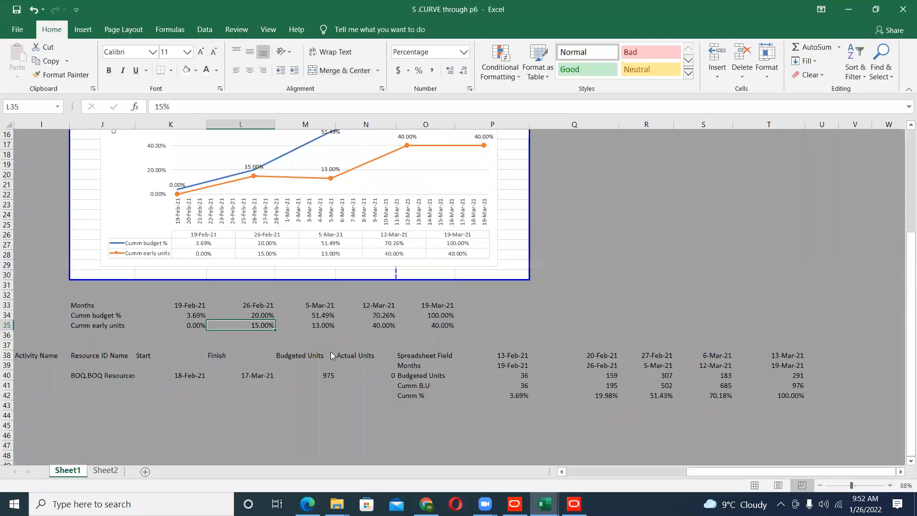
pyautogui.click(105, 470)
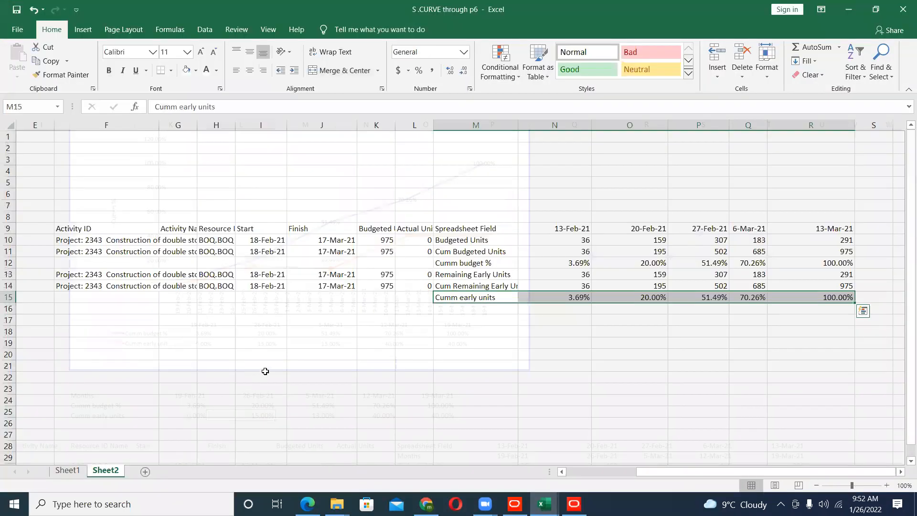
# - Review the spreadsheet fields on Sheet2, from Budgeted Units down to Cumm early units
pyautogui.click(468, 242)
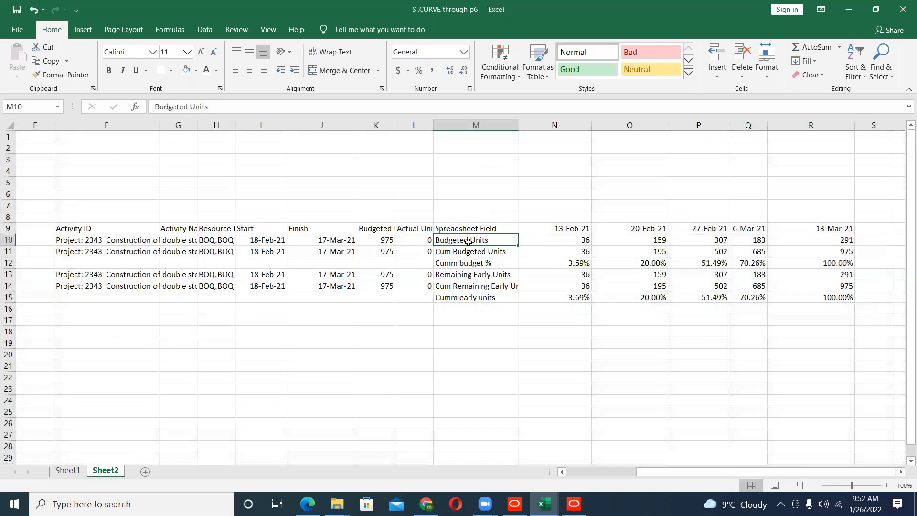
pyautogui.click(468, 251)
pyautogui.click(467, 264)
pyautogui.click(467, 276)
pyautogui.click(467, 286)
pyautogui.click(466, 297)
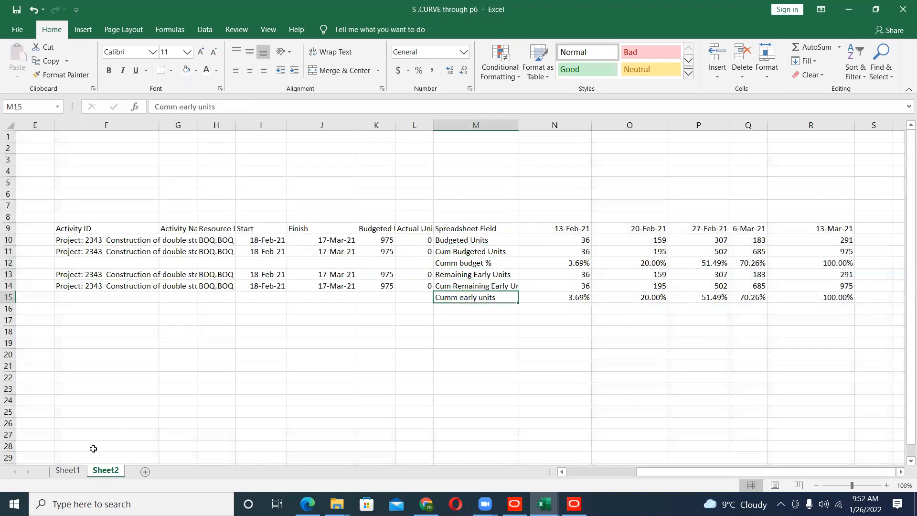
# - Show the S-CURVE chart on Sheet1 and check its cumulative budget and early units lines
pyautogui.click(72, 471)
pyautogui.scroll(2, 168, 389)
pyautogui.click(504, 267)
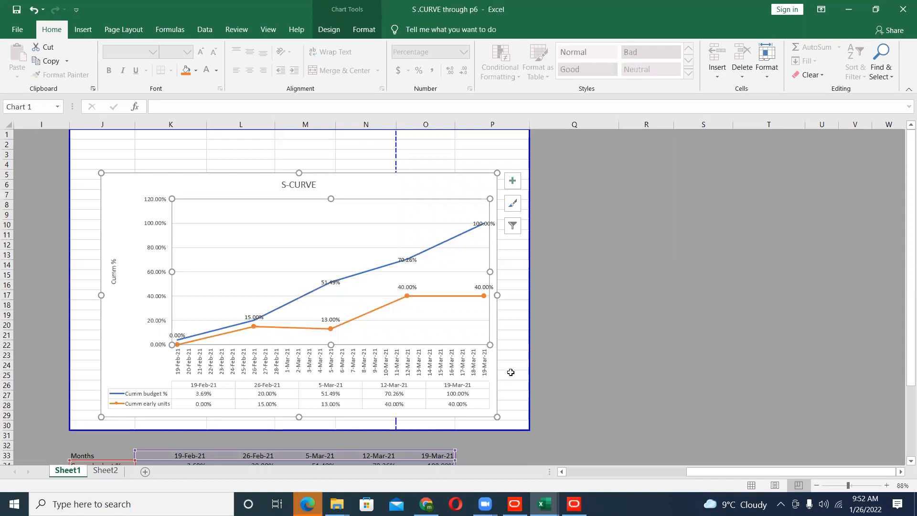
# - Switch to the Excel files of primavera p6 folder, open the ABstrict of Cost workbook and show the grand summary down to its totals
pyautogui.click(838, 22)
pyautogui.click(847, 15)
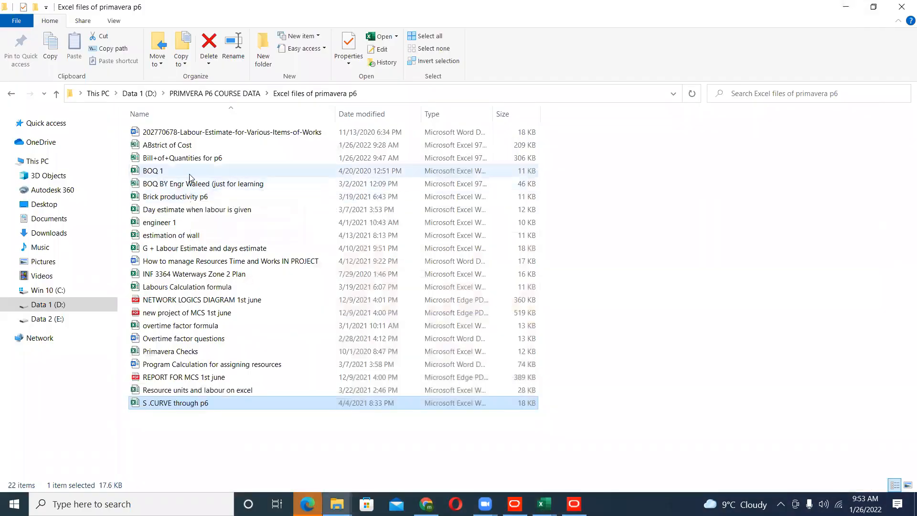
pyautogui.doubleClick(207, 146)
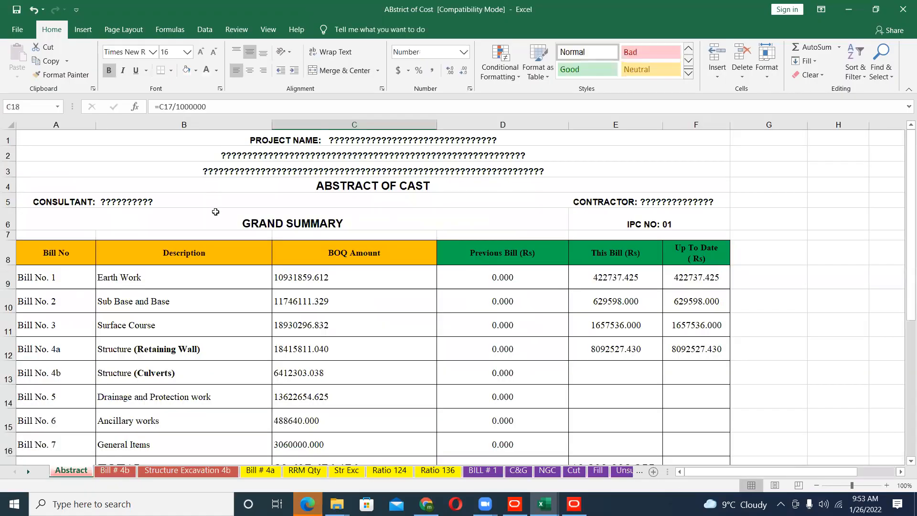
pyautogui.scroll(-1, 205, 360)
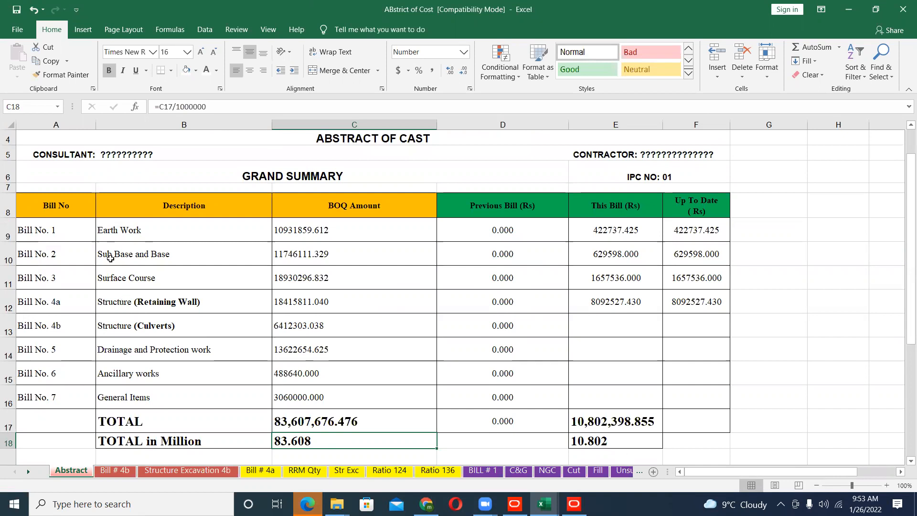
# - Review the grand summary's column headings from Bill No to Up To Date and its first bill rows
pyautogui.click(72, 210)
pyautogui.click(181, 207)
pyautogui.click(333, 207)
pyautogui.click(486, 207)
pyautogui.click(614, 206)
pyautogui.click(696, 204)
pyautogui.moveTo(34, 205); pyautogui.dragTo(712, 263)
# - Switch to Primavera P6, show the project's activities and widen the activity table to expose more cost columns
pyautogui.click(517, 505)
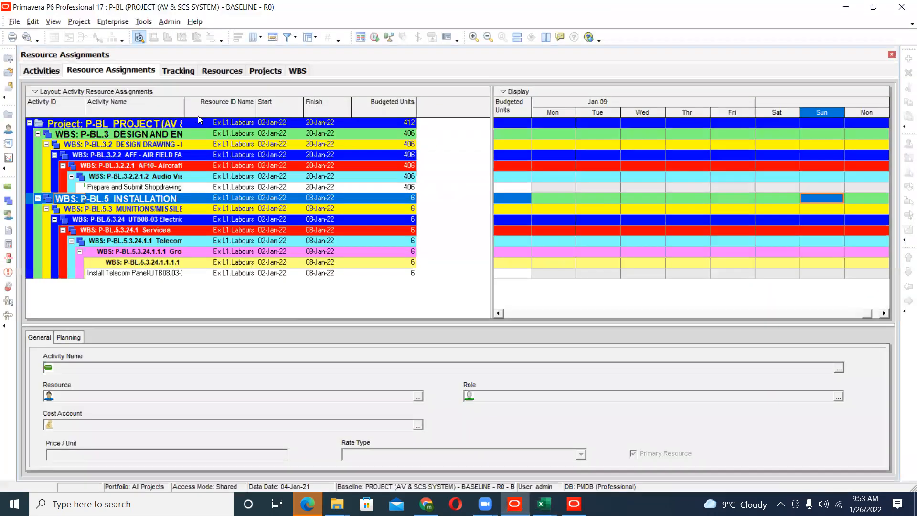
pyautogui.click(43, 71)
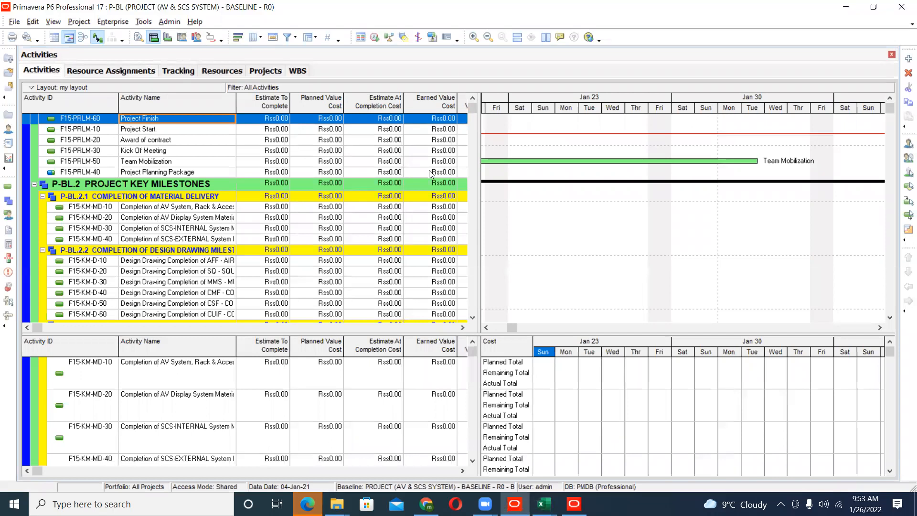
pyautogui.moveTo(511, 239); pyautogui.dragTo(674, 202)
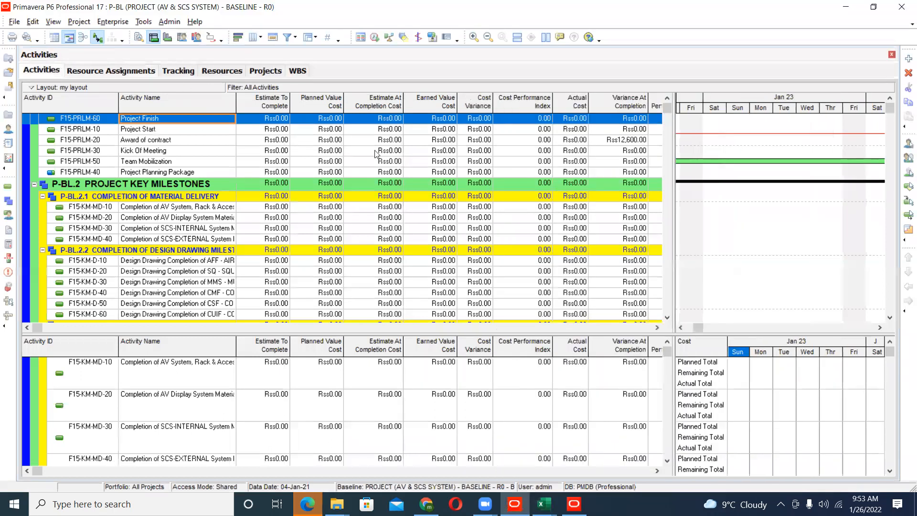
# - Examine the list of user defined fields for activities without changing it
pyautogui.click(113, 21)
pyautogui.click(158, 134)
pyautogui.click(391, 235)
pyautogui.scroll(-2, 408, 256)
pyautogui.scroll(-1, 400, 261)
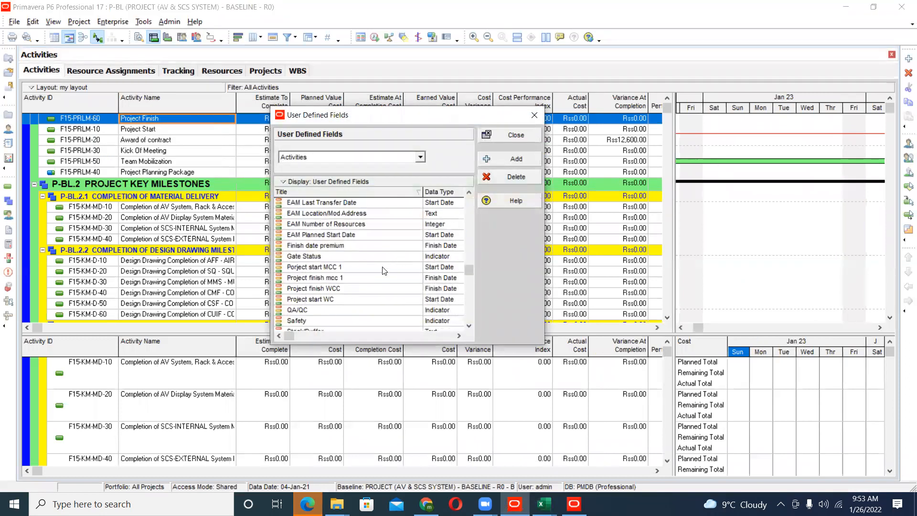
pyautogui.click(510, 135)
# - Examine the available activity filters, down to the User Defined group
pyautogui.click(287, 37)
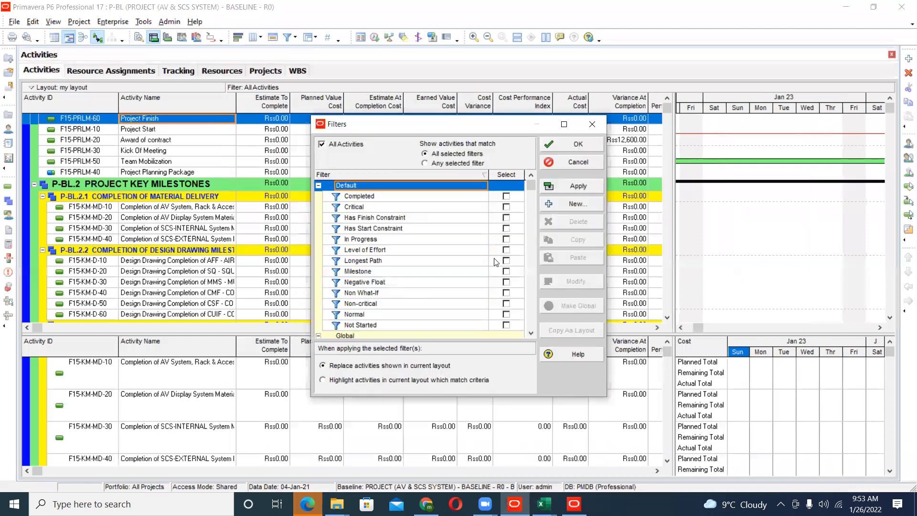
pyautogui.click(392, 282)
pyautogui.scroll(-10, 419, 309)
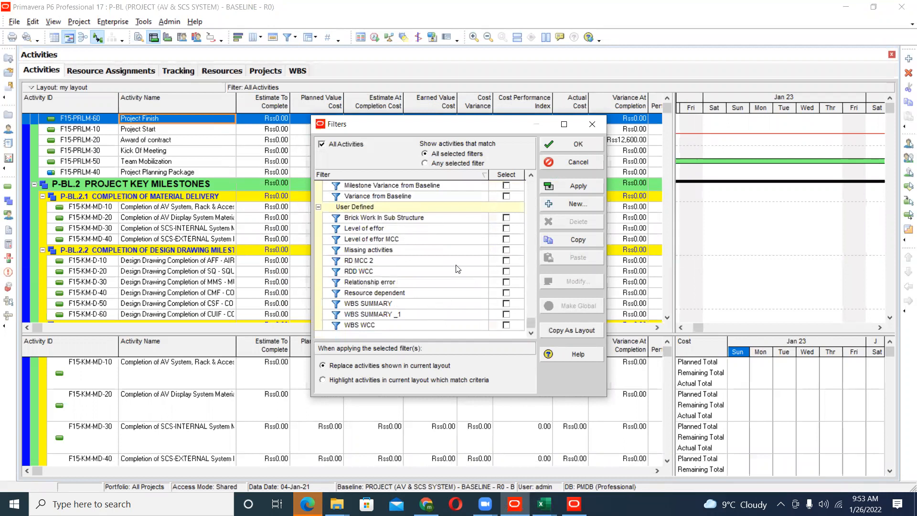
# - Try to set up a new activity filter where Planned Start is within range of a custom date
pyautogui.click(556, 206)
pyautogui.click(397, 224)
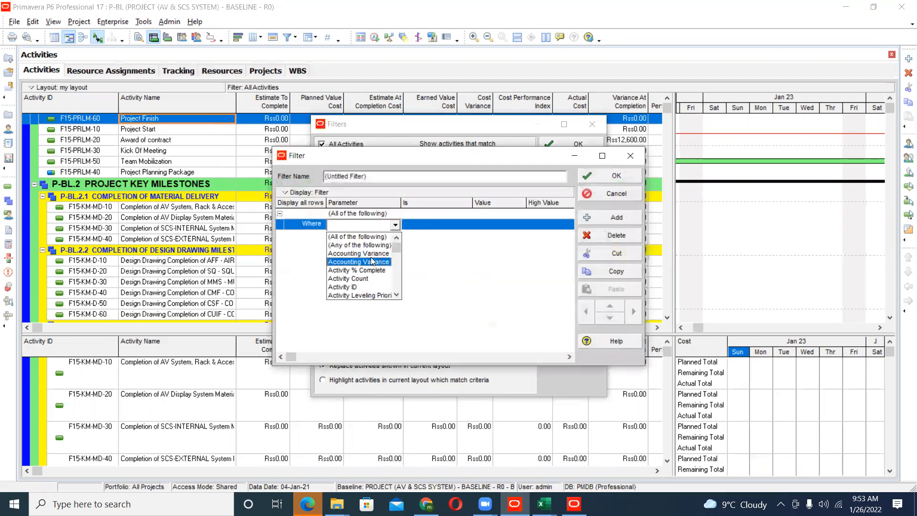
pyautogui.press('p')
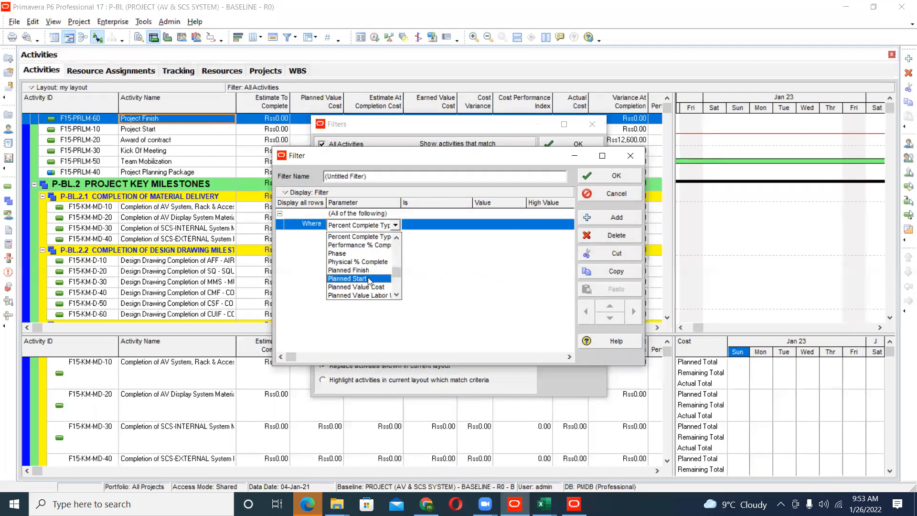
pyautogui.click(370, 279)
pyautogui.click(438, 227)
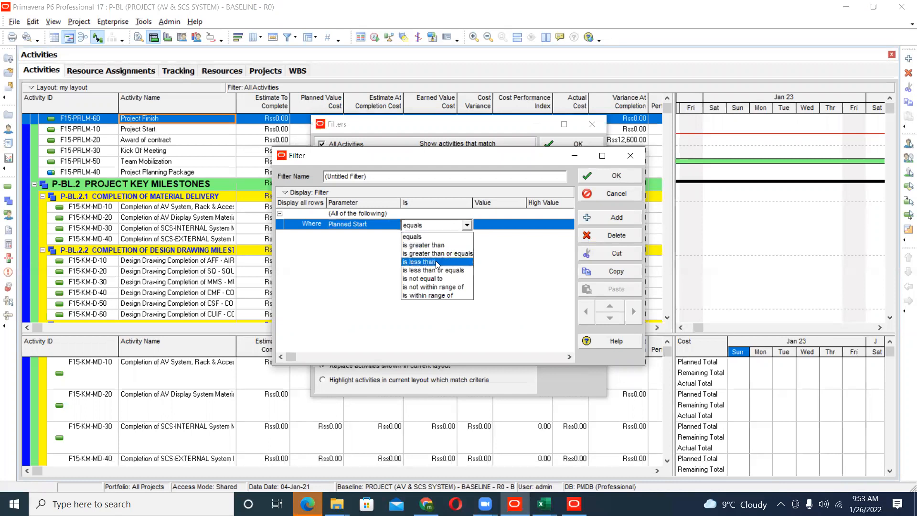
pyautogui.click(437, 296)
pyautogui.click(501, 228)
pyautogui.click(520, 225)
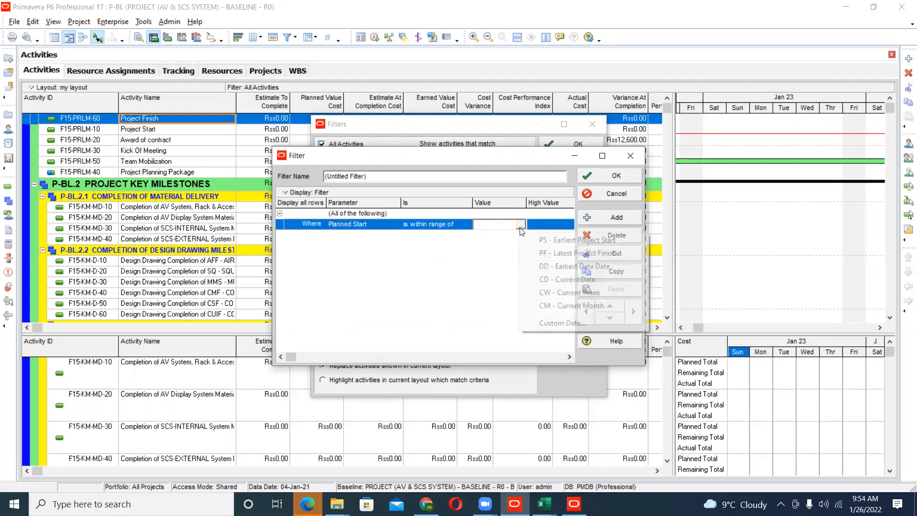
pyautogui.click(569, 322)
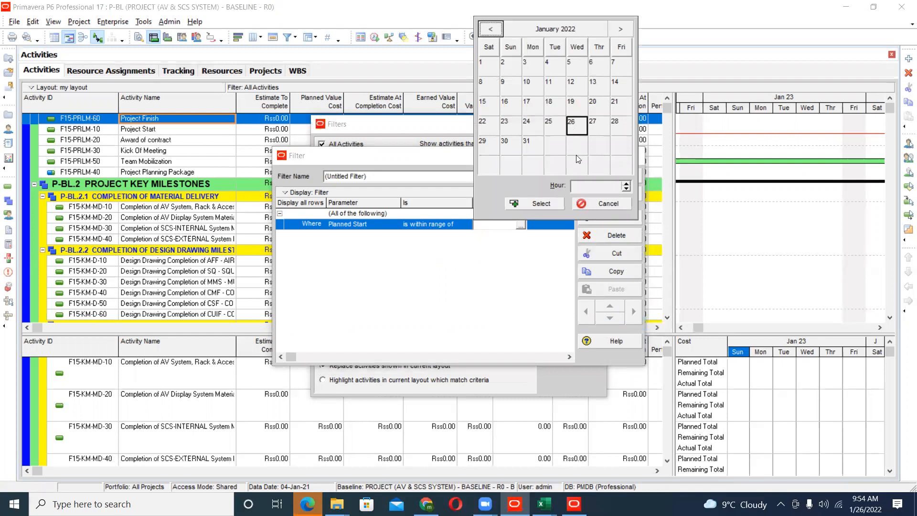
pyautogui.click(593, 203)
pyautogui.click(605, 196)
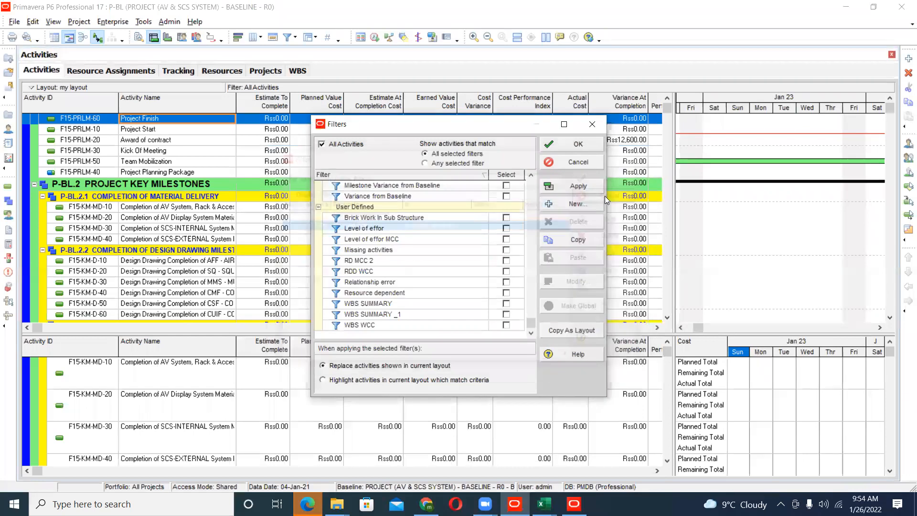
pyautogui.click(592, 124)
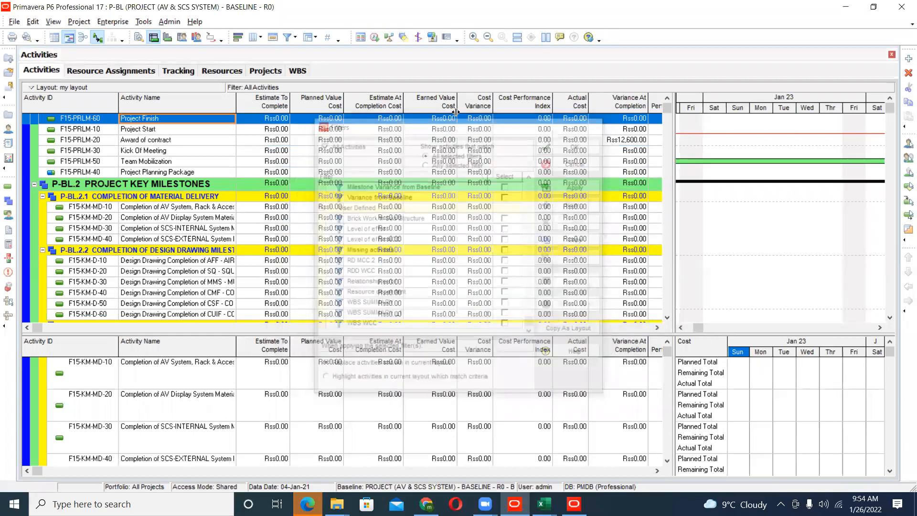
# - Check the Update Progress settings for the project without applying them
pyautogui.click(144, 22)
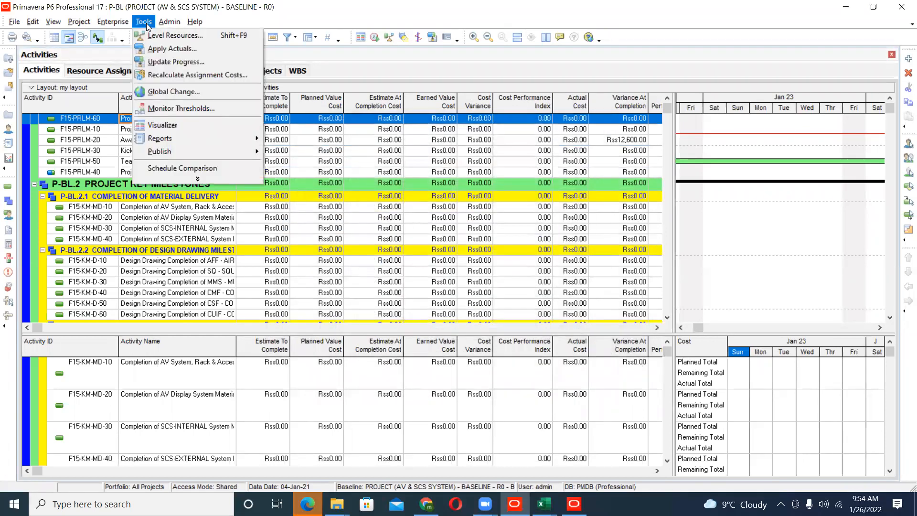
pyautogui.click(162, 62)
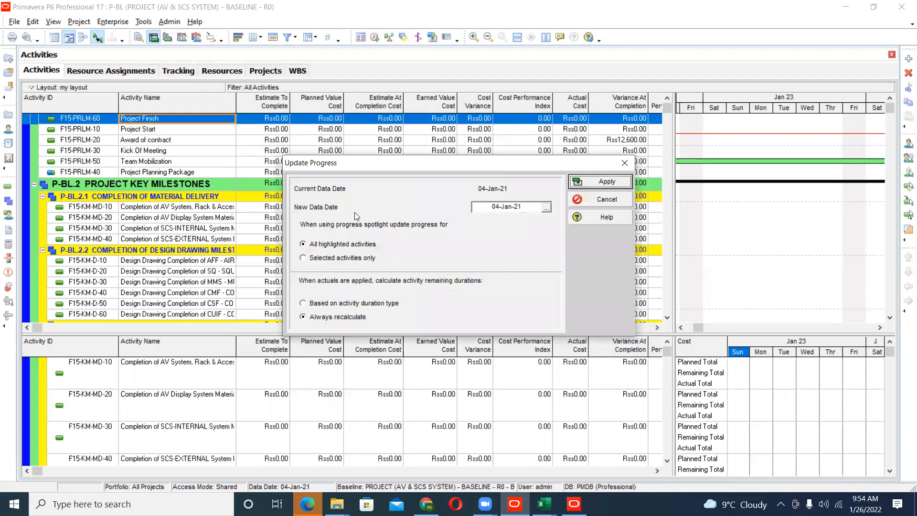
pyautogui.click(620, 197)
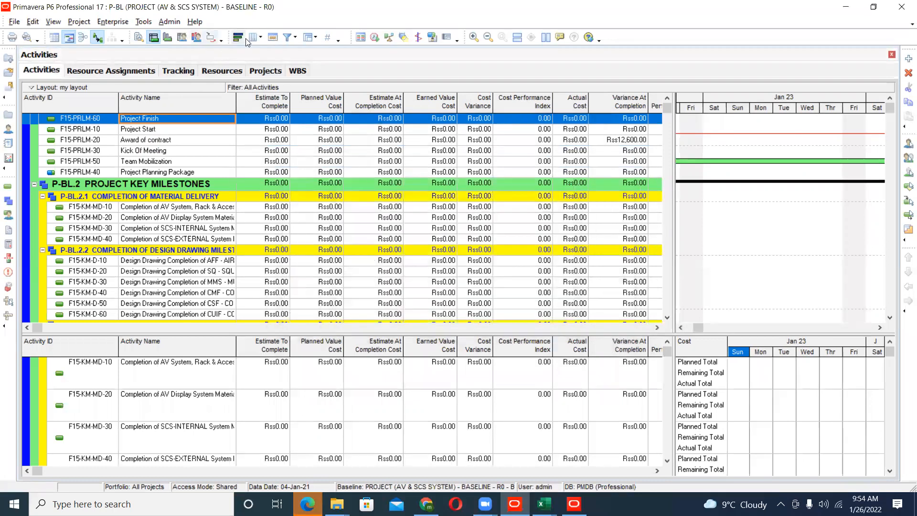
# - Check the Apply Actuals settings for P-BL without applying them
pyautogui.click(143, 21)
pyautogui.click(162, 49)
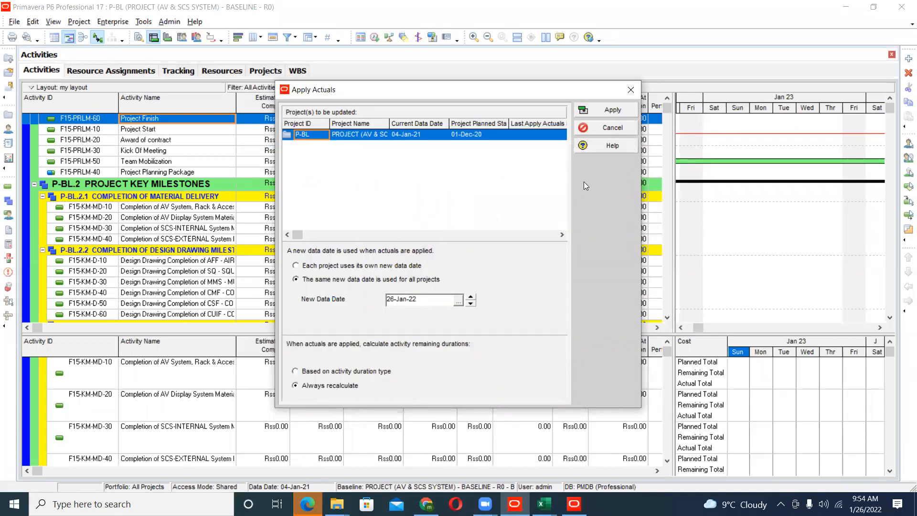
pyautogui.click(607, 131)
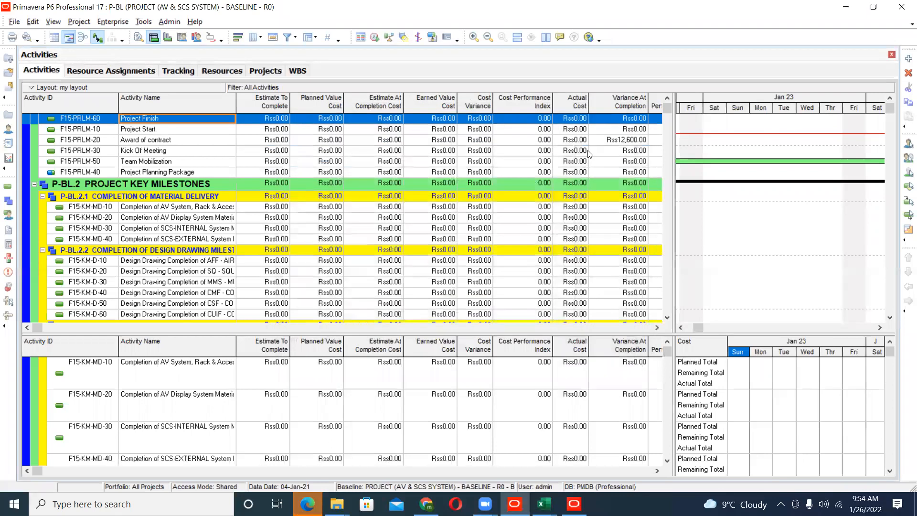
# - Show the activity details for F15-PRLM-30 Kick Of Meeting with its general information, and slightly enlarge the details area
pyautogui.click(103, 74)
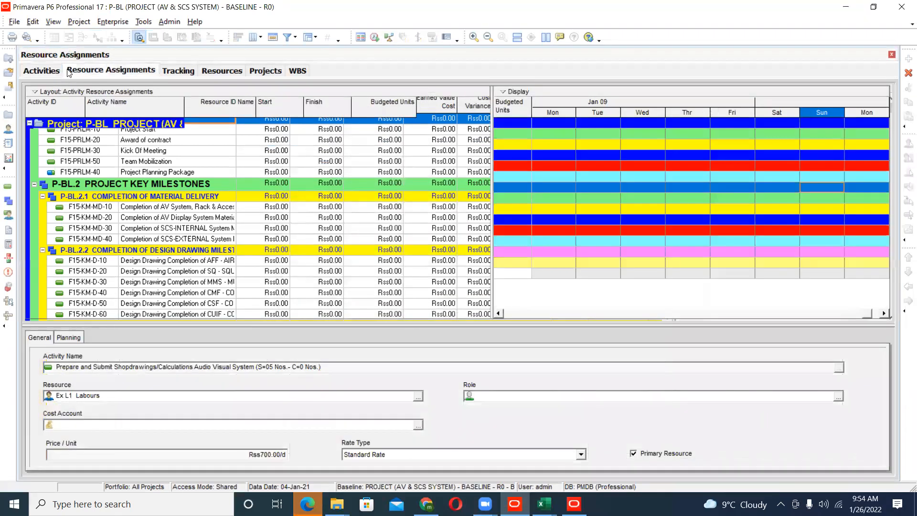
pyautogui.click(58, 70)
pyautogui.rightClick(113, 153)
pyautogui.click(148, 160)
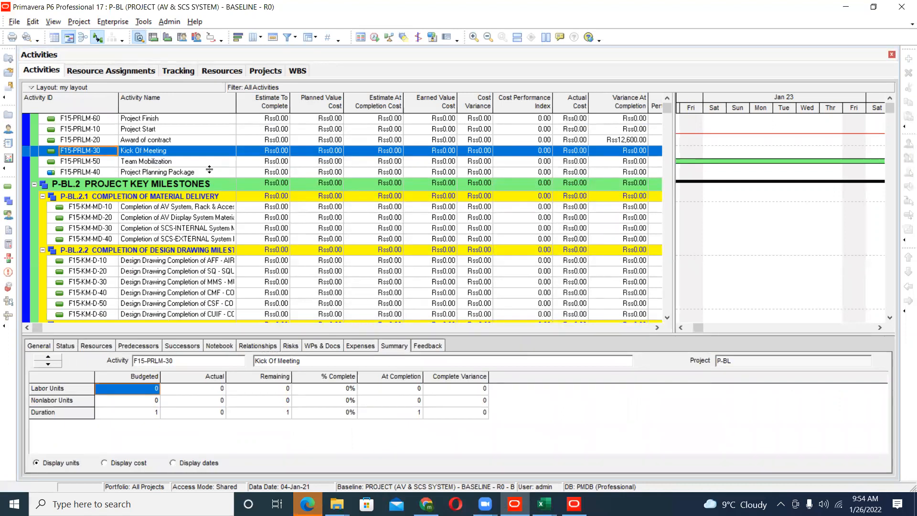
pyautogui.click(41, 346)
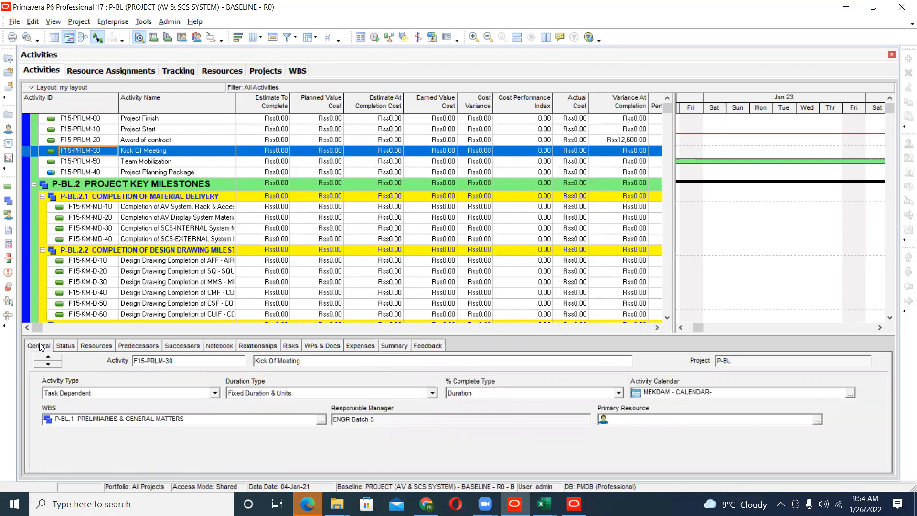
pyautogui.moveTo(233, 335); pyautogui.dragTo(233, 236)
pyautogui.moveTo(339, 237); pyautogui.dragTo(331, 314)
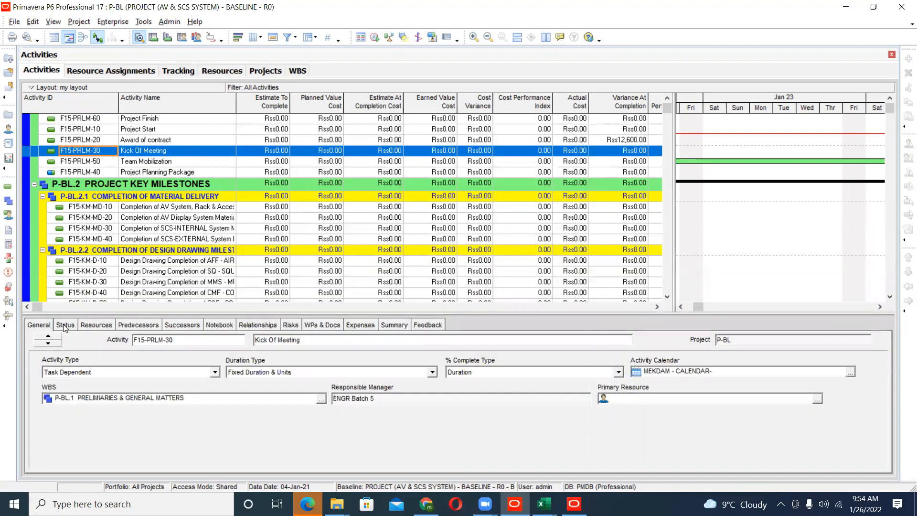
# - Check the status details and Duration % of the Kick Of Meeting activity without editing them
pyautogui.click(65, 325)
pyautogui.click(601, 376)
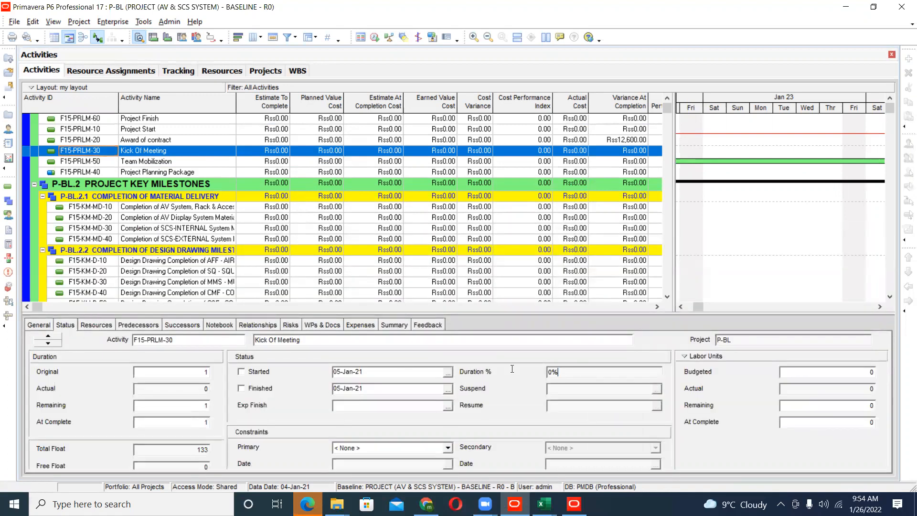
pyautogui.moveTo(536, 375); pyautogui.dragTo(530, 366)
# - View the project's WBS, return to the activities and widen the Gantt chart to show the milestones in early January 2021
pyautogui.click(298, 71)
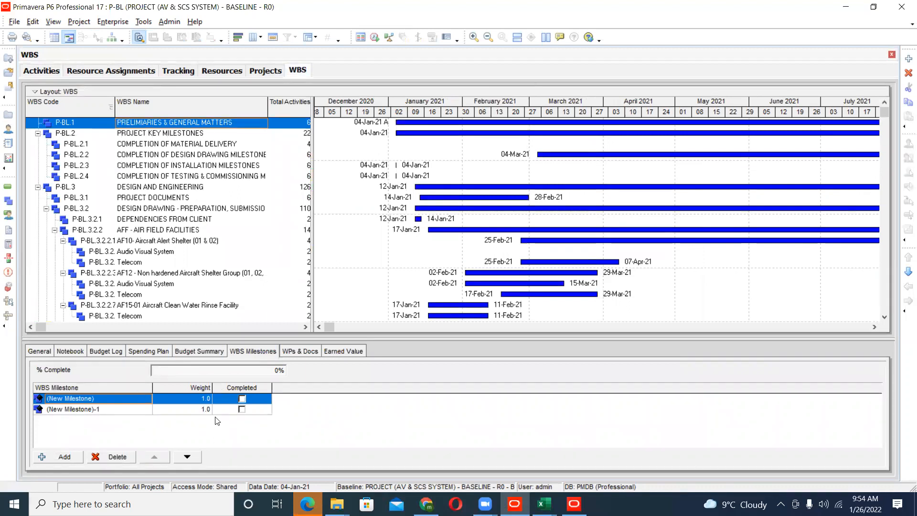
pyautogui.click(41, 71)
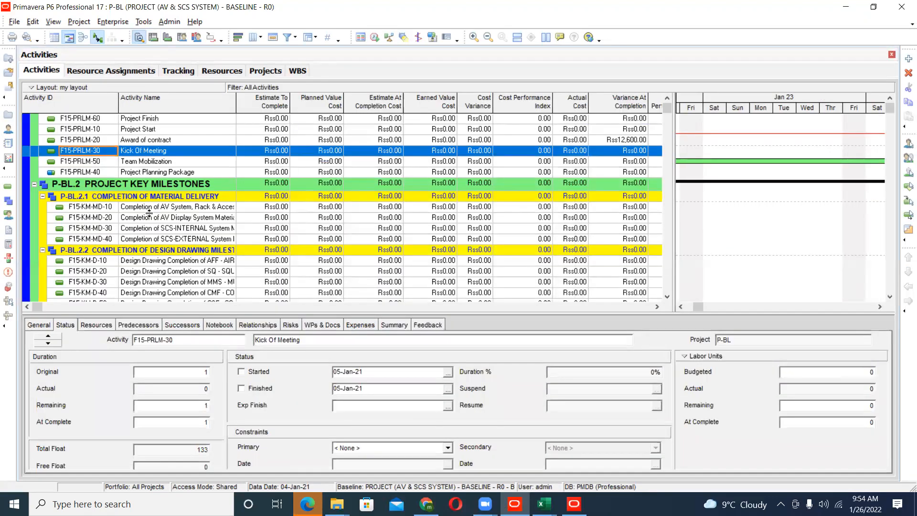
pyautogui.scroll(-5, 673, 256)
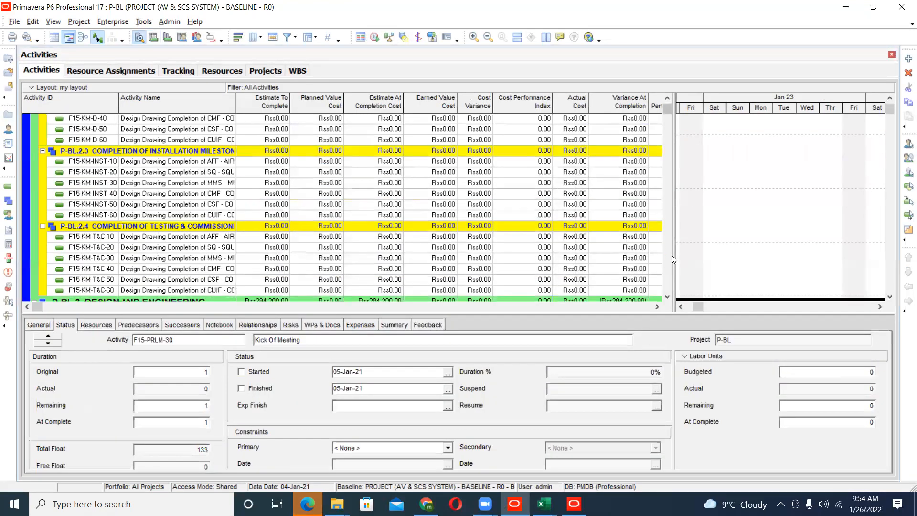
pyautogui.moveTo(613, 256); pyautogui.dragTo(546, 256)
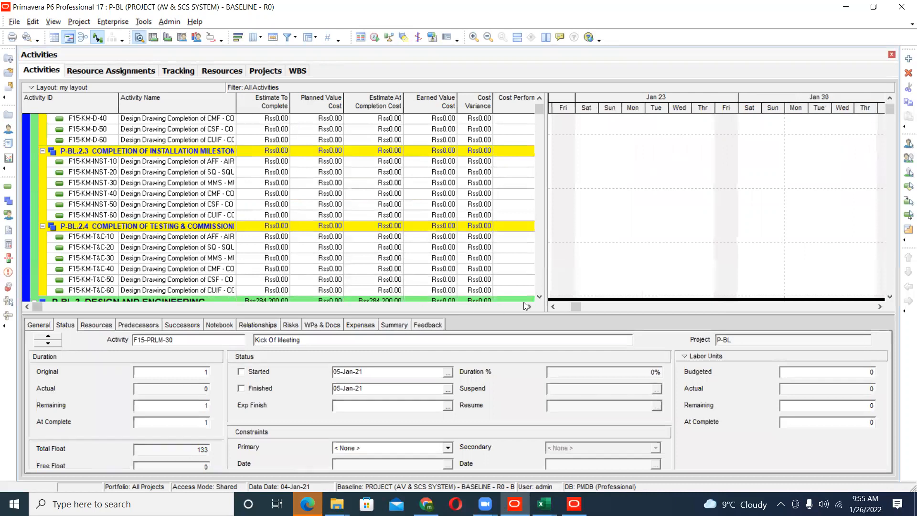
pyautogui.click(553, 307)
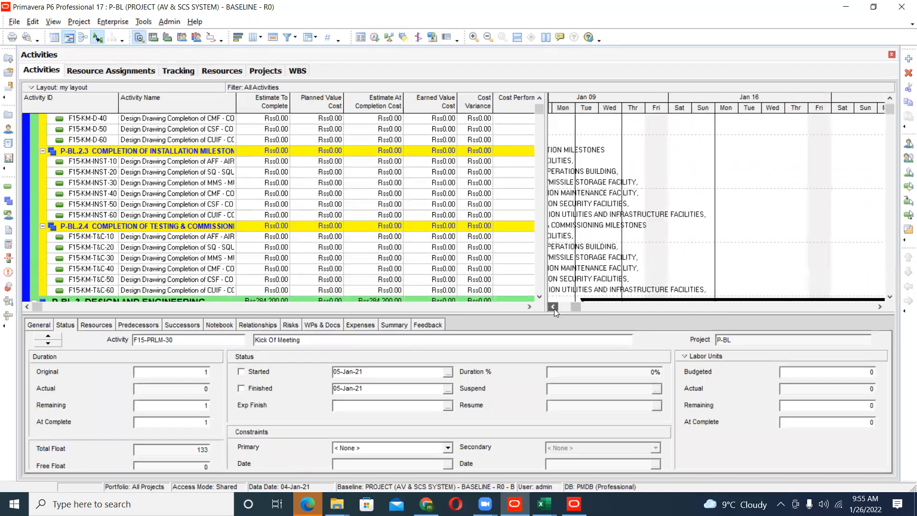
pyautogui.click(554, 308)
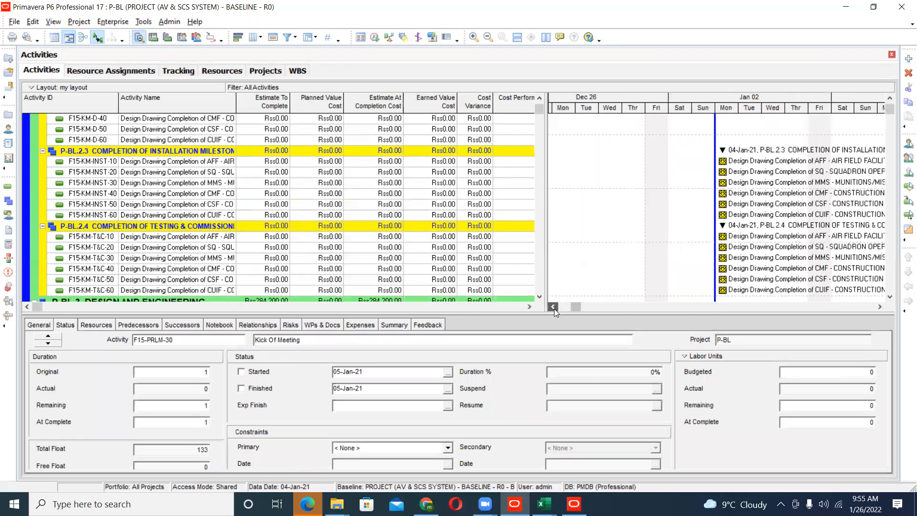
# - Open the project thresholds and look through the parameters available for the Start Date Variance (days) threshold, from start date variance to schedule variance index
pyautogui.click(8, 258)
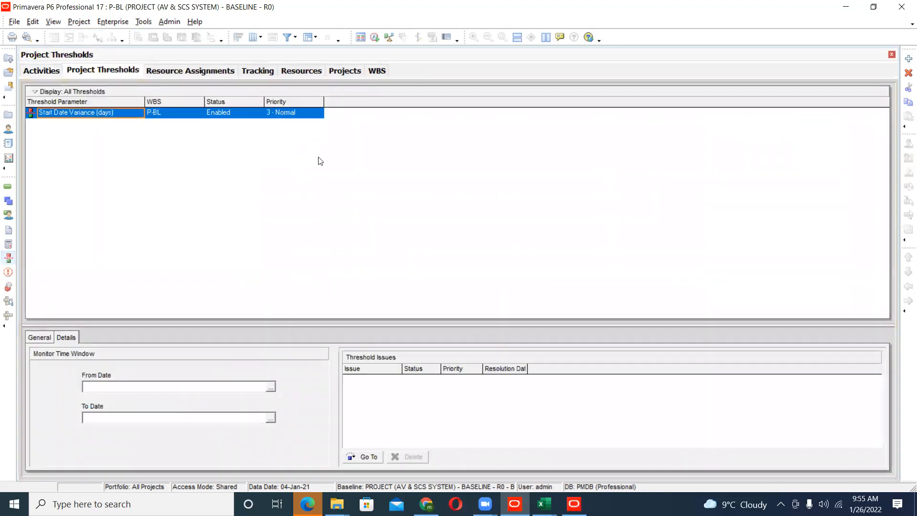
pyautogui.click(135, 115)
pyautogui.click(138, 113)
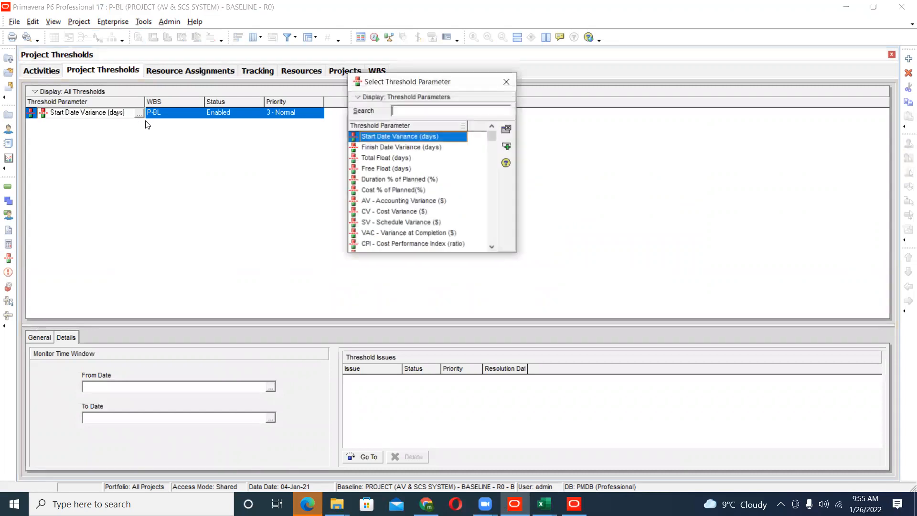
pyautogui.click(387, 147)
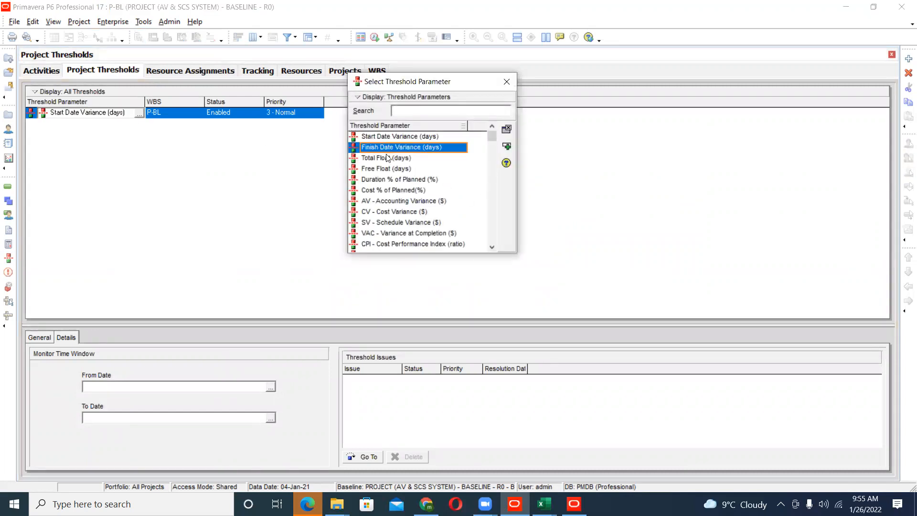
pyautogui.click(388, 158)
pyautogui.click(388, 168)
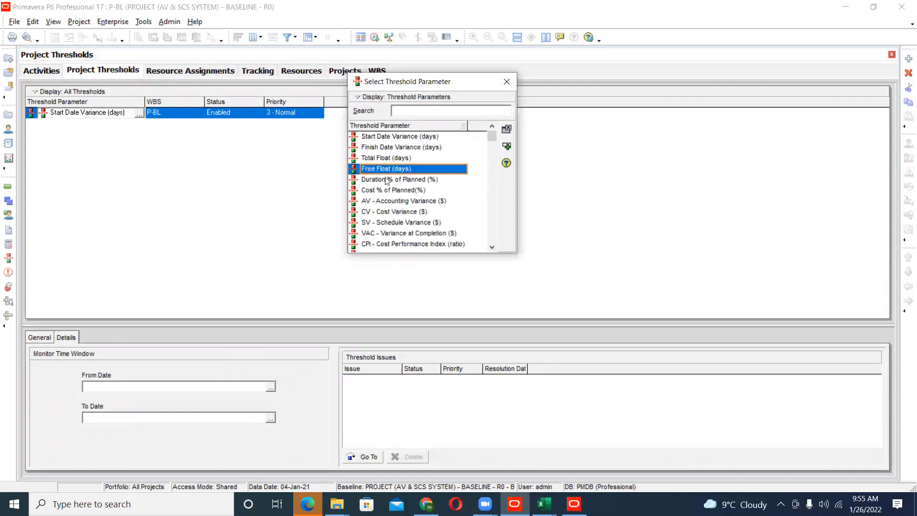
pyautogui.click(387, 180)
pyautogui.click(388, 191)
pyautogui.scroll(-1, 396, 207)
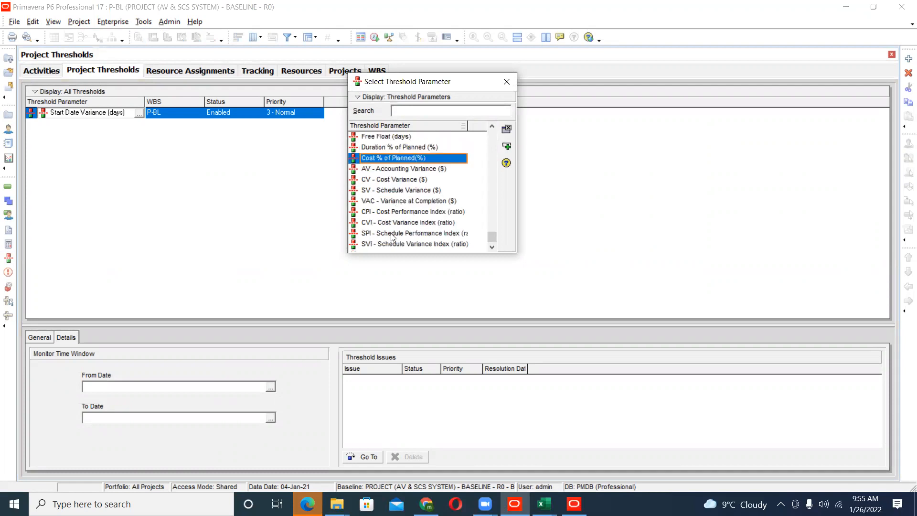
pyautogui.moveTo(494, 236); pyautogui.dragTo(492, 135)
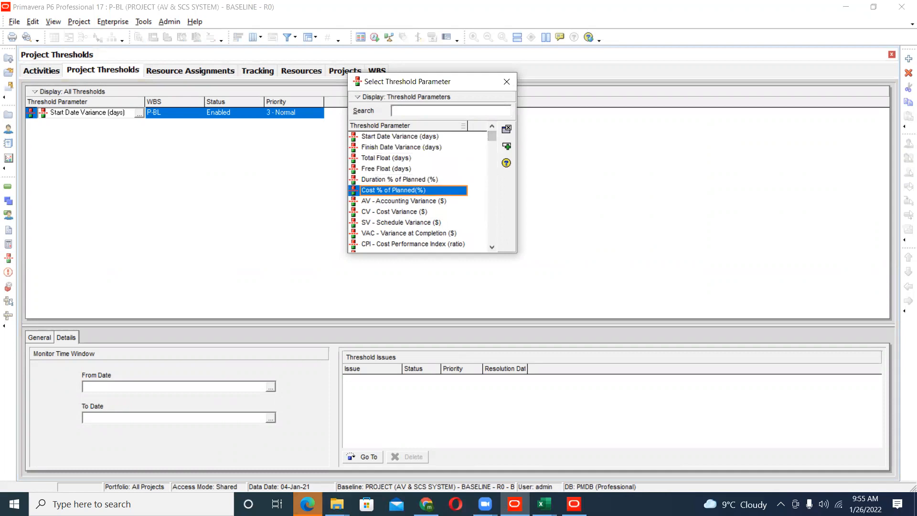
# - Switch to the Primavera formulas PDF in Microsoft Edge, check the first-page formula table, then return to P6 and dismiss the threshold parameter list unchanged
pyautogui.moveTo(307, 504)
pyautogui.click(314, 468)
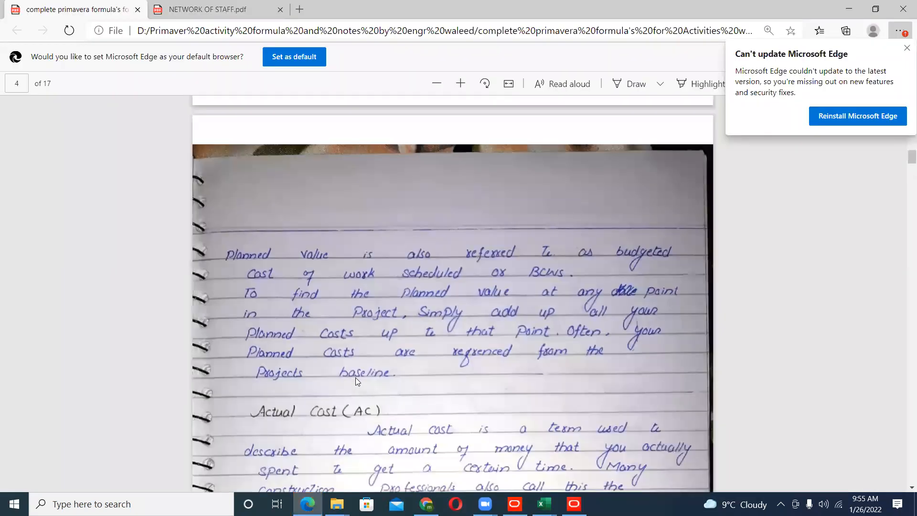
pyautogui.scroll(10, 355, 378)
pyautogui.scroll(15, 370, 374)
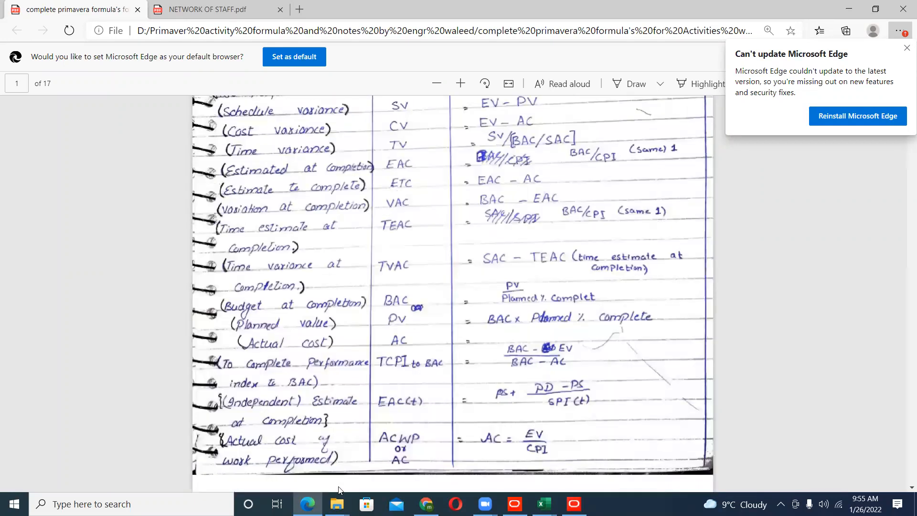
pyautogui.scroll(7, 338, 488)
pyautogui.click(307, 504)
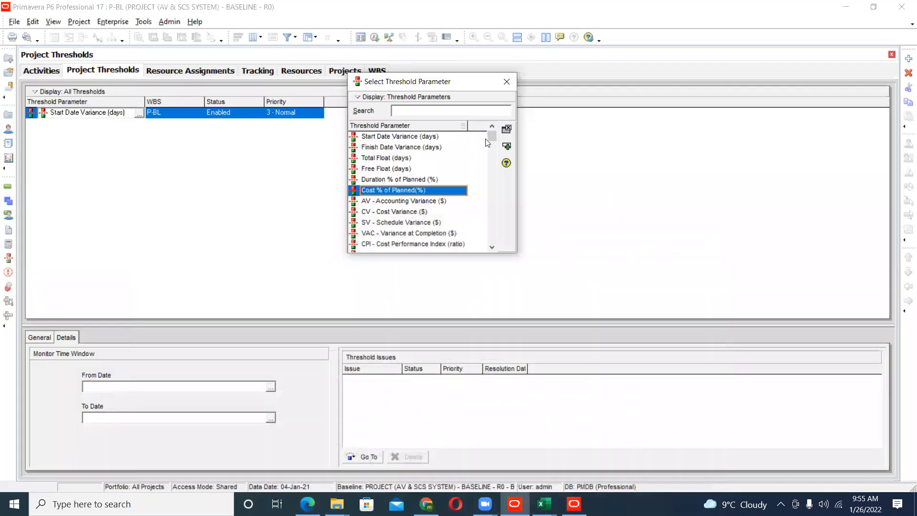
pyautogui.click(507, 81)
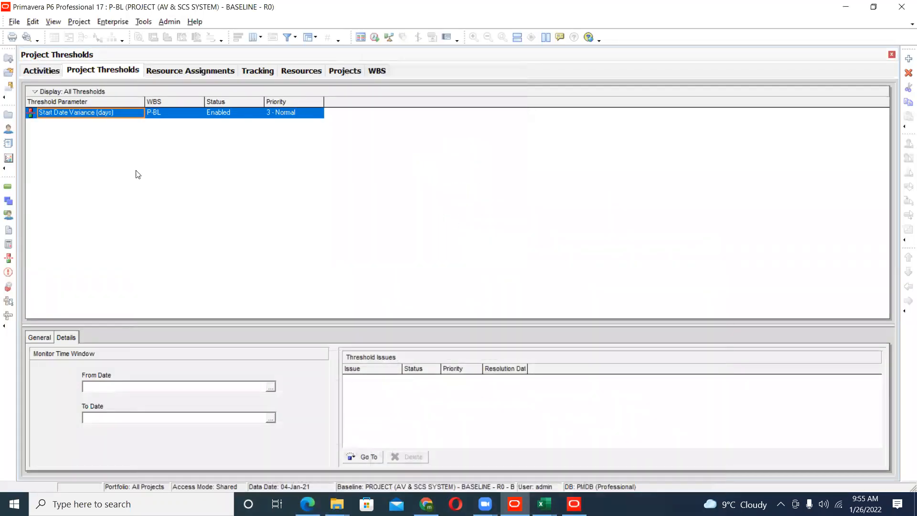
# - View the project's risks and the project's issues, and return to the activities
pyautogui.click(9, 287)
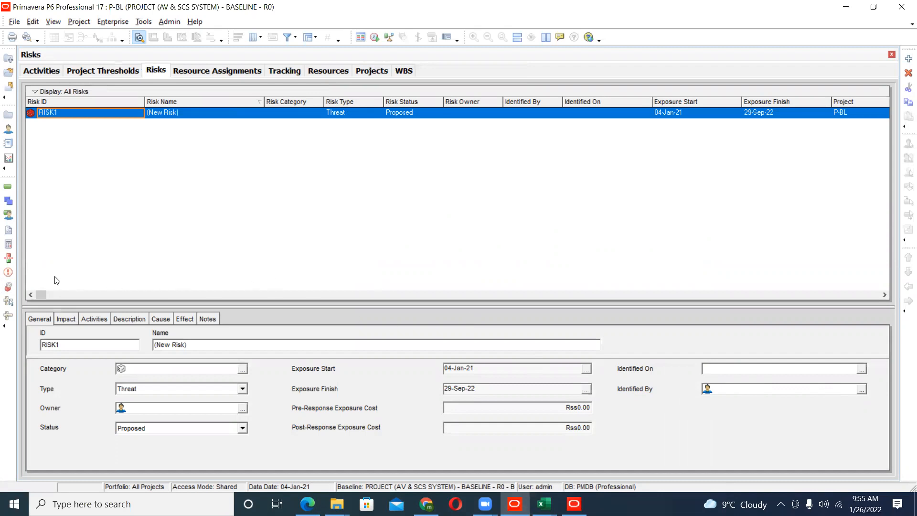
pyautogui.click(8, 272)
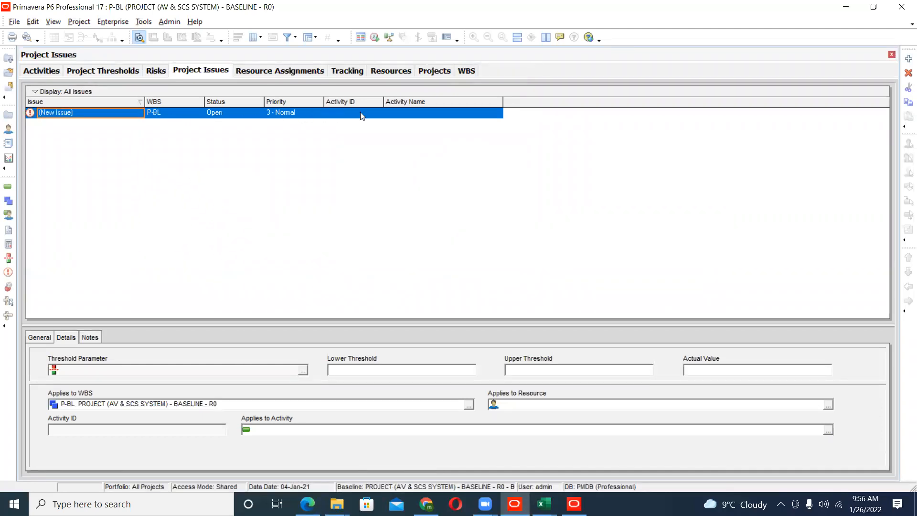
pyautogui.click(53, 75)
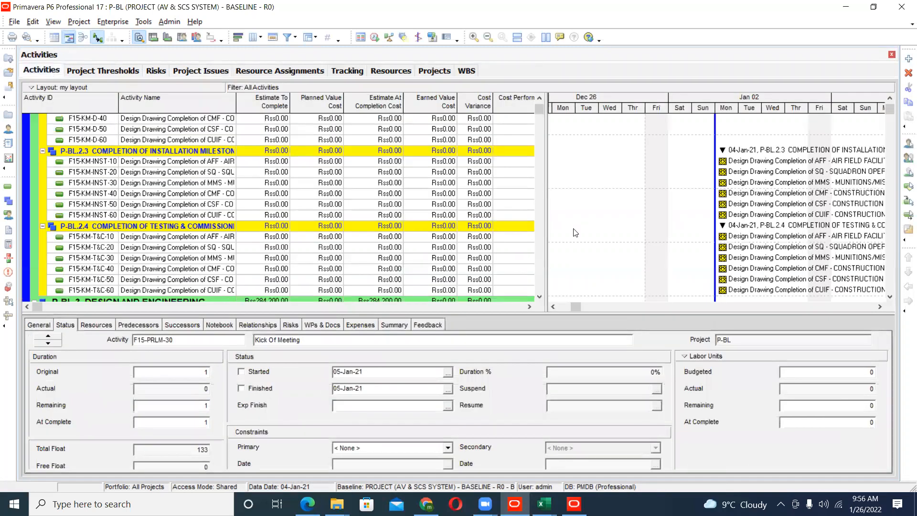
# - Look over the early January 2021 Gantt bars from the milestones to Design and Engineering and back to the start of the project
pyautogui.moveTo(577, 306)
pyautogui.mouseDown()
pyautogui.moveTo(603, 303)
pyautogui.moveTo(564, 306)
pyautogui.mouseUp()
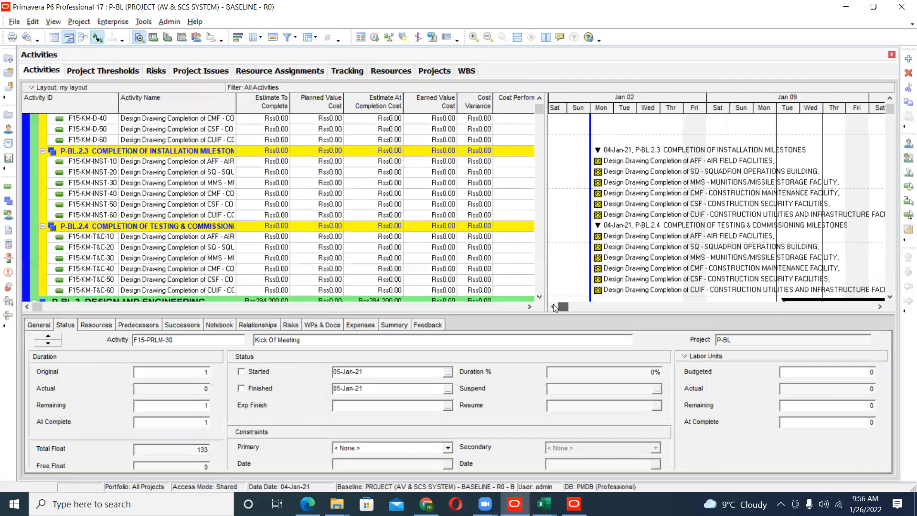
pyautogui.scroll(-1, 655, 283)
pyautogui.scroll(-5, 654, 283)
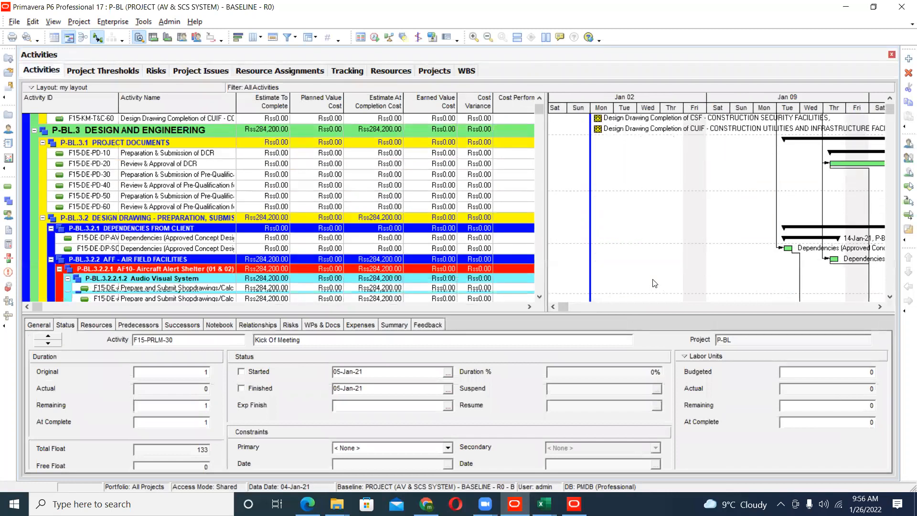
pyautogui.scroll(4, 417, 238)
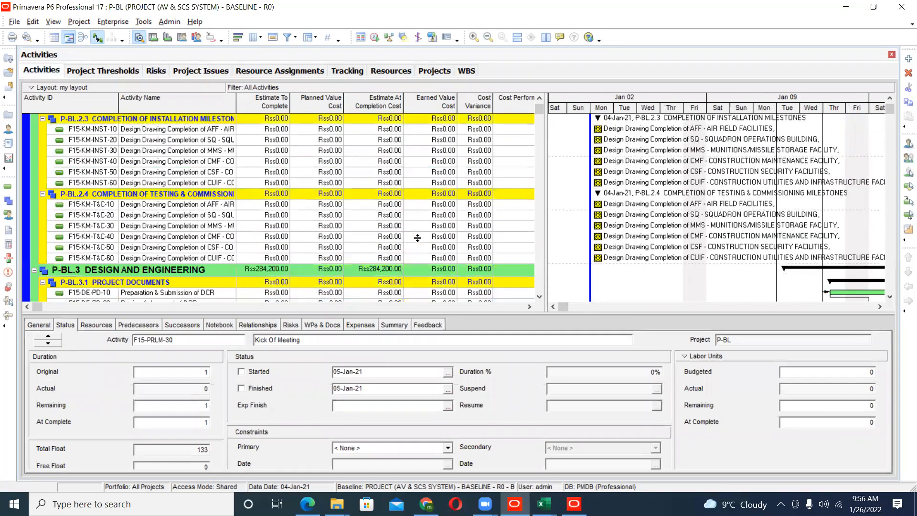
pyautogui.scroll(2, 417, 237)
pyautogui.scroll(5, 418, 238)
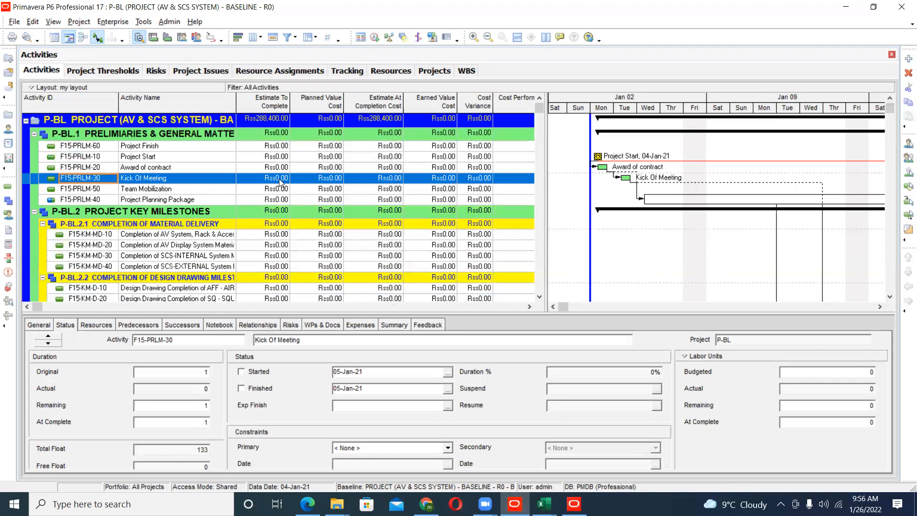
# - Open the reports list and browse its report groups from Standard PMO Reports through to My report
pyautogui.click(147, 23)
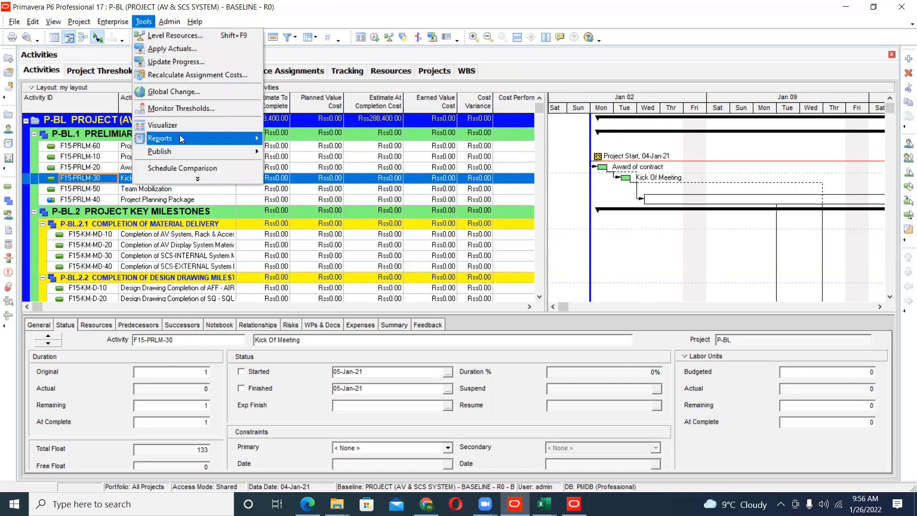
pyautogui.moveTo(253, 138)
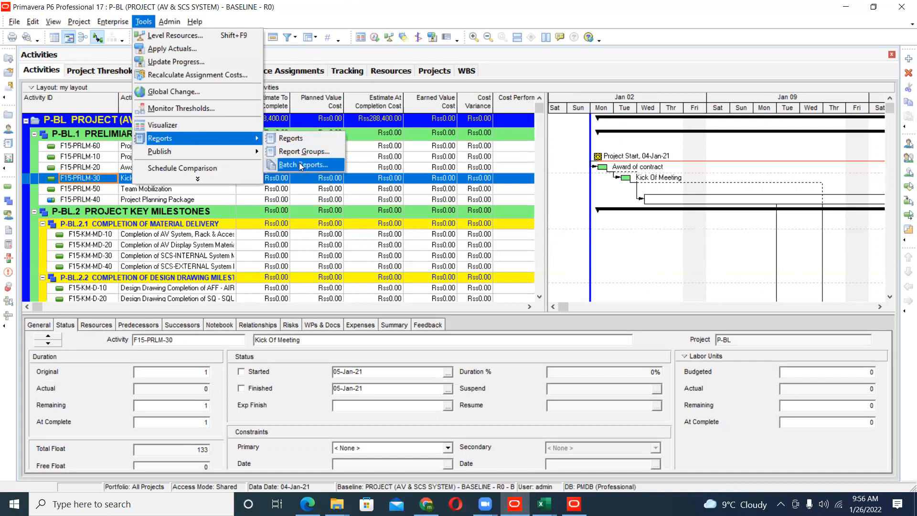
pyautogui.click(292, 139)
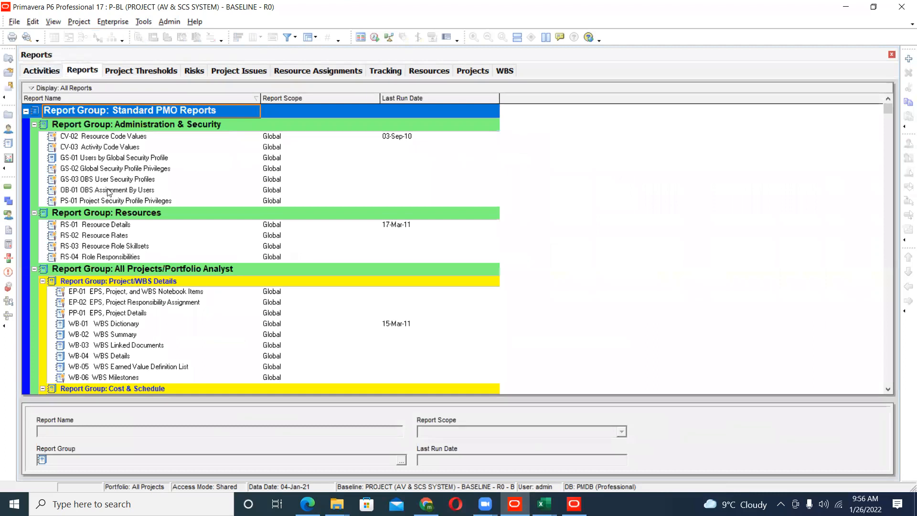
pyautogui.click(114, 141)
pyautogui.scroll(-10, 122, 182)
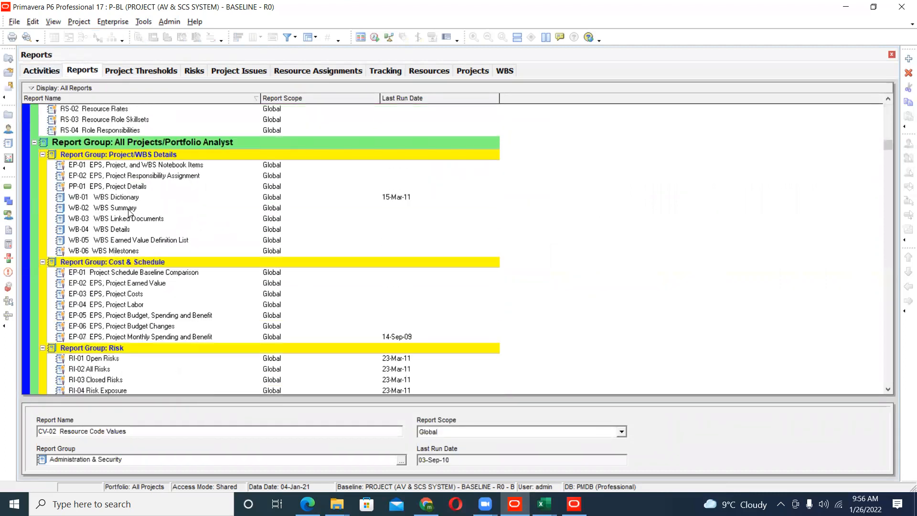
pyautogui.scroll(-15, 128, 213)
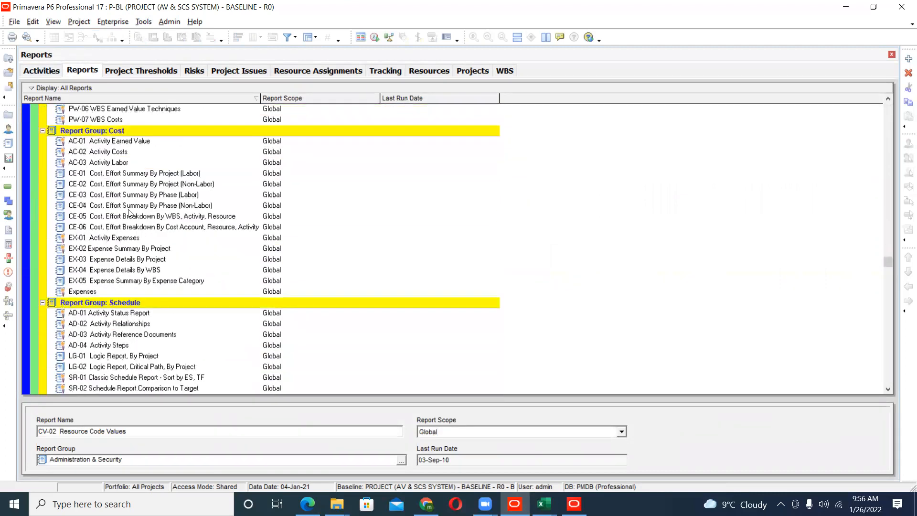
pyautogui.scroll(-5, 128, 213)
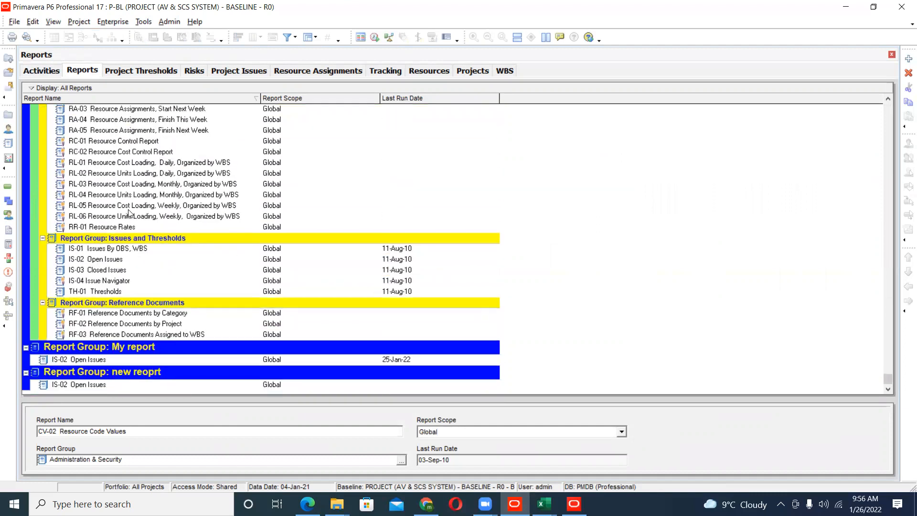
# - Open the IS-02 Open Issues report from the My report group in the report editor and show an enlarged print preview
pyautogui.rightClick(102, 363)
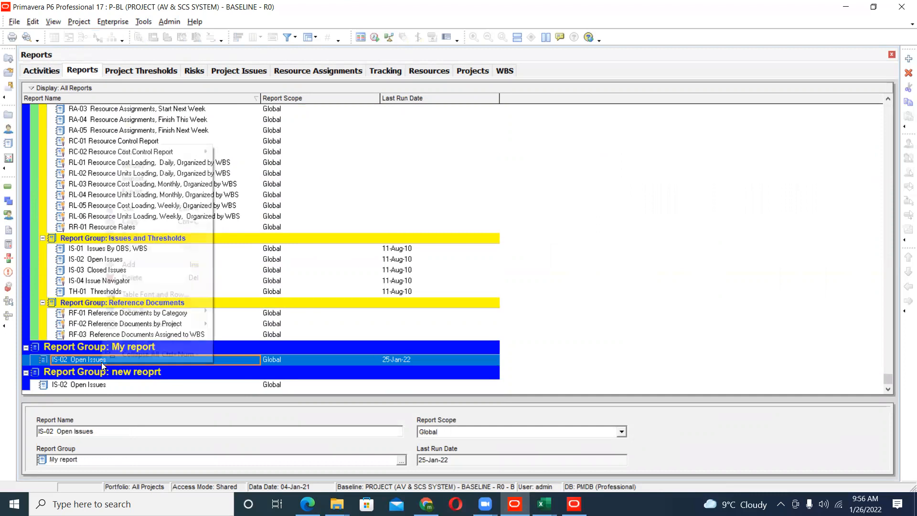
pyautogui.click(154, 169)
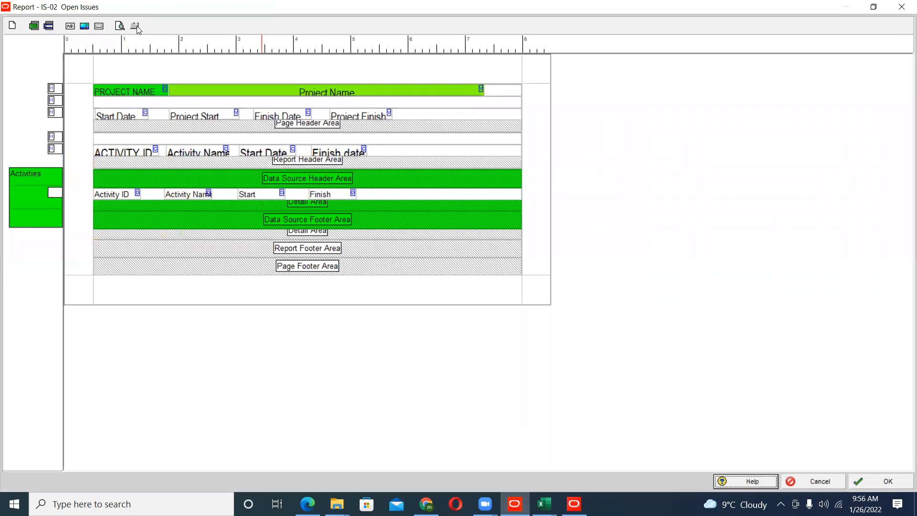
pyautogui.click(121, 24)
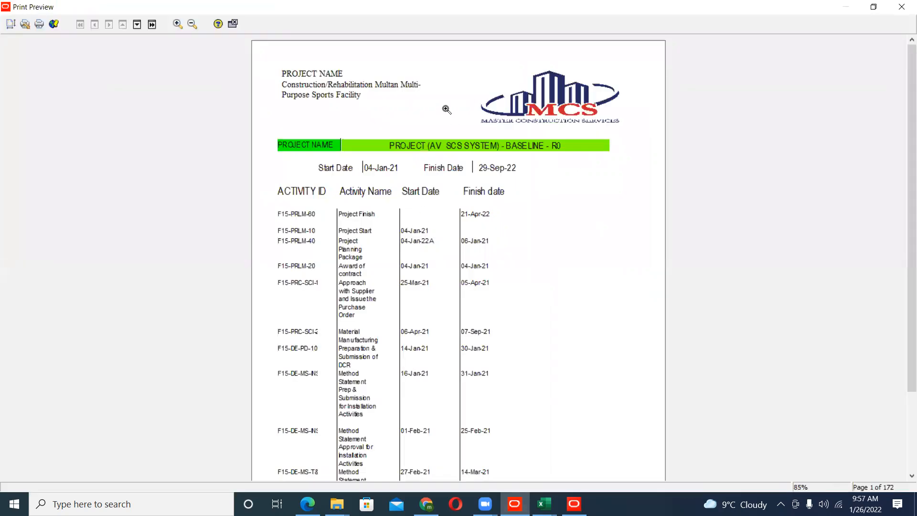
pyautogui.click(179, 24)
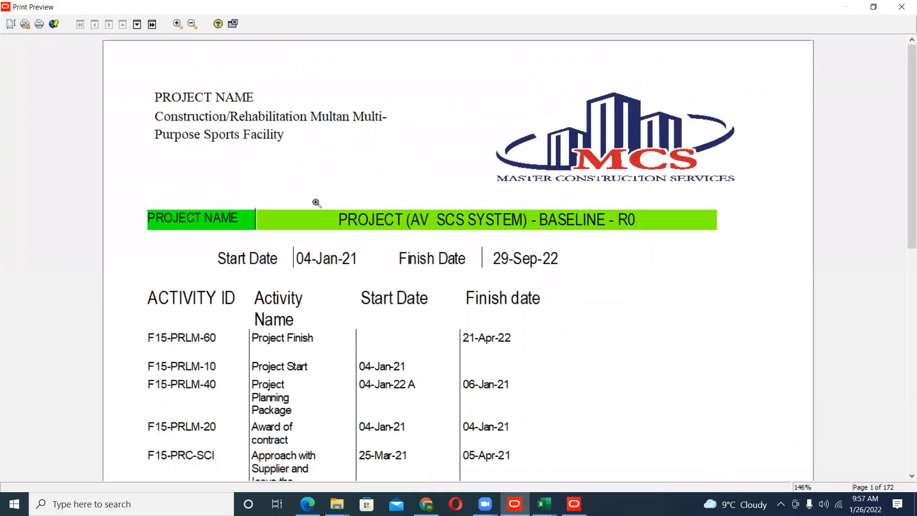
# - Page through the previewed Open Issues report and its activity rows, reducing the zoom for the later pages
pyautogui.scroll(-6, 322, 289)
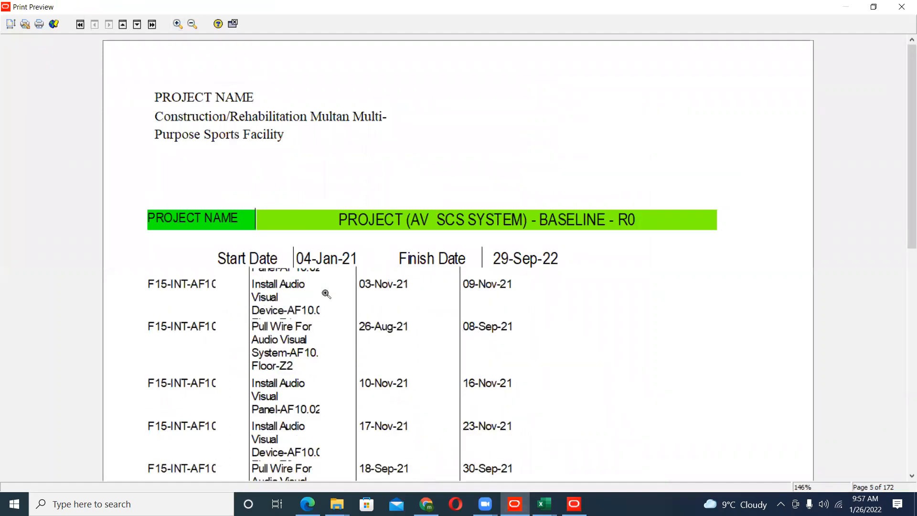
pyautogui.scroll(-10, 327, 294)
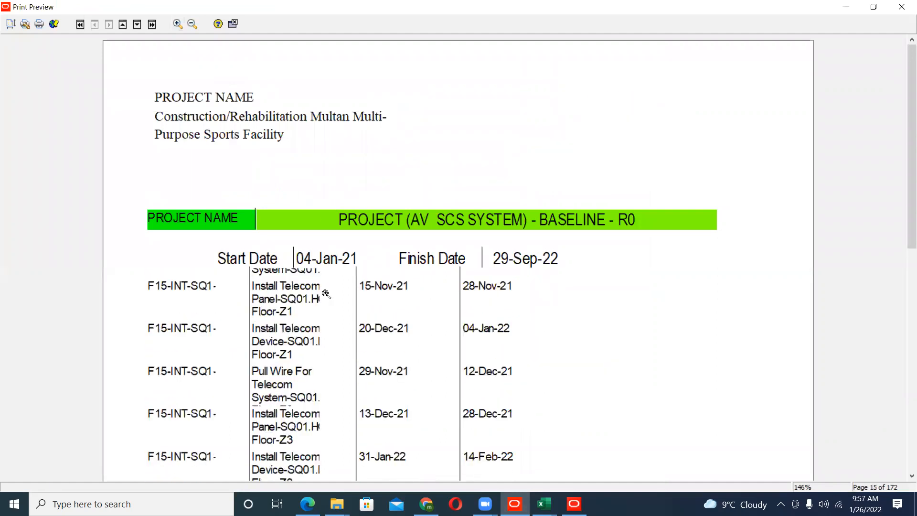
pyautogui.scroll(-4, 326, 294)
pyautogui.moveTo(909, 143); pyautogui.dragTo(904, 361)
pyautogui.scroll(-10, 611, 303)
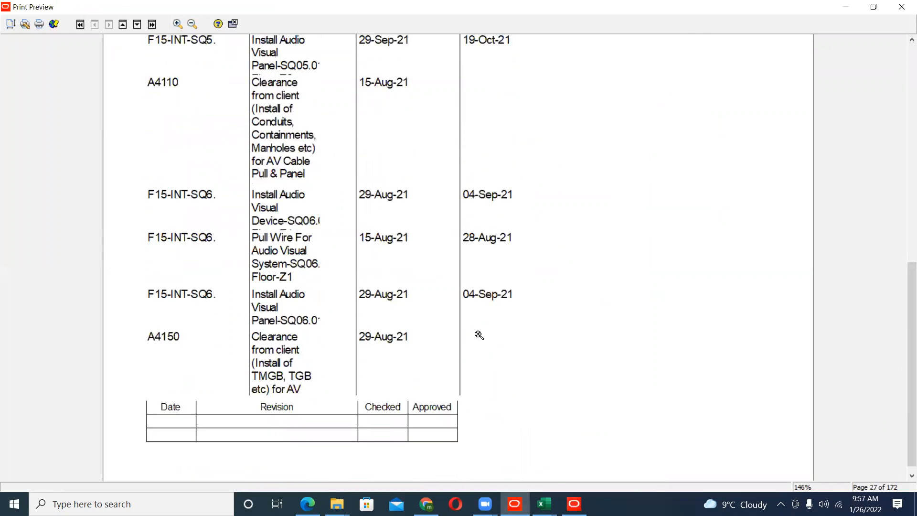
pyautogui.scroll(-8, 479, 334)
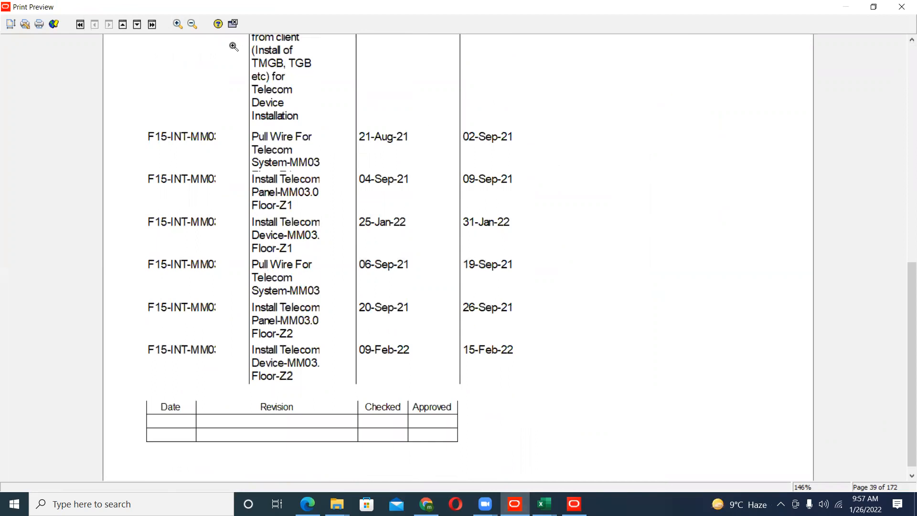
pyautogui.click(192, 24)
pyautogui.scroll(-10, 339, 223)
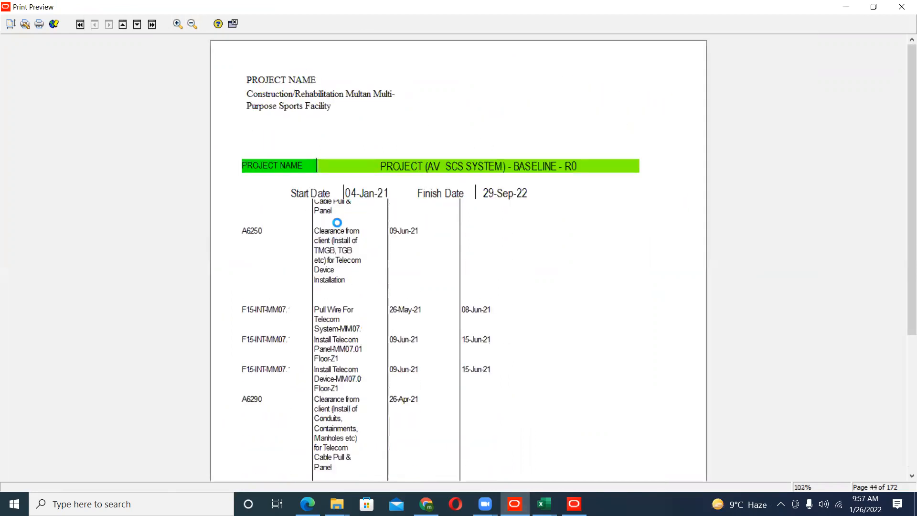
pyautogui.scroll(-10, 340, 222)
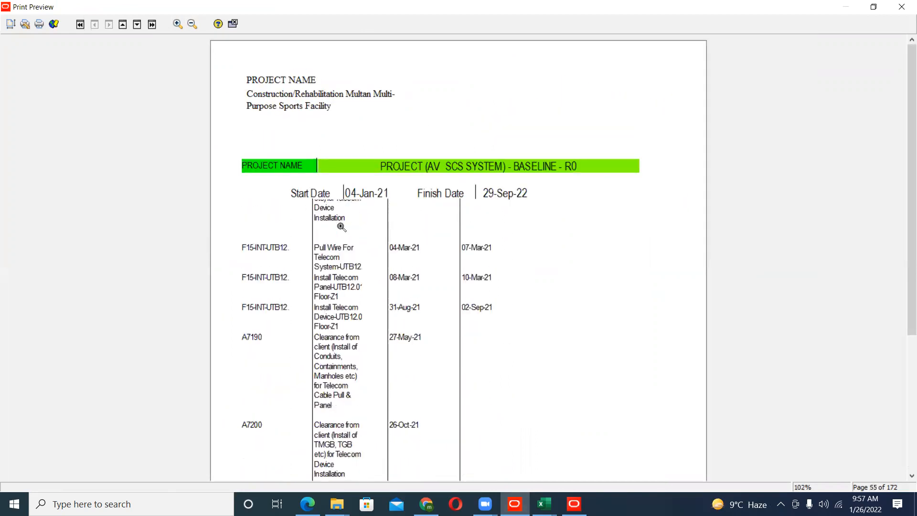
# - Close the print preview and leave the IS-02 Open Issues report editor without saving changes
pyautogui.click(228, 24)
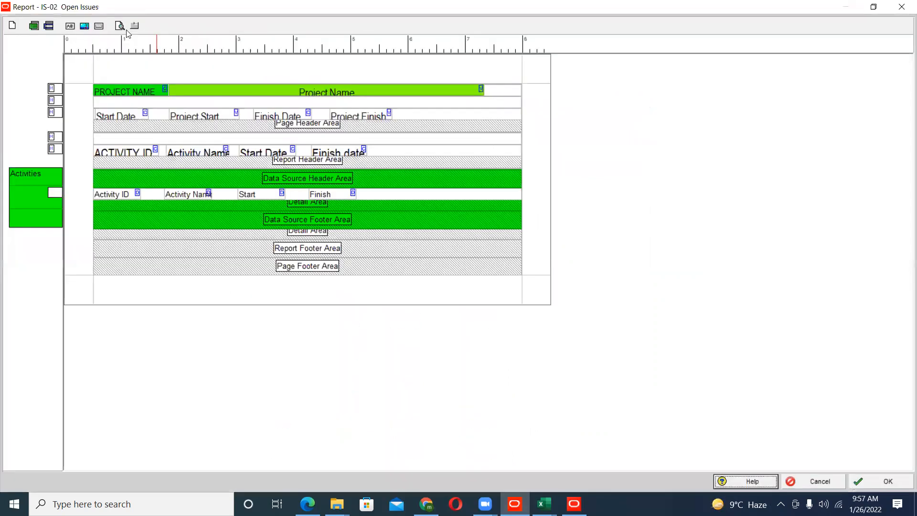
pyautogui.click(902, 6)
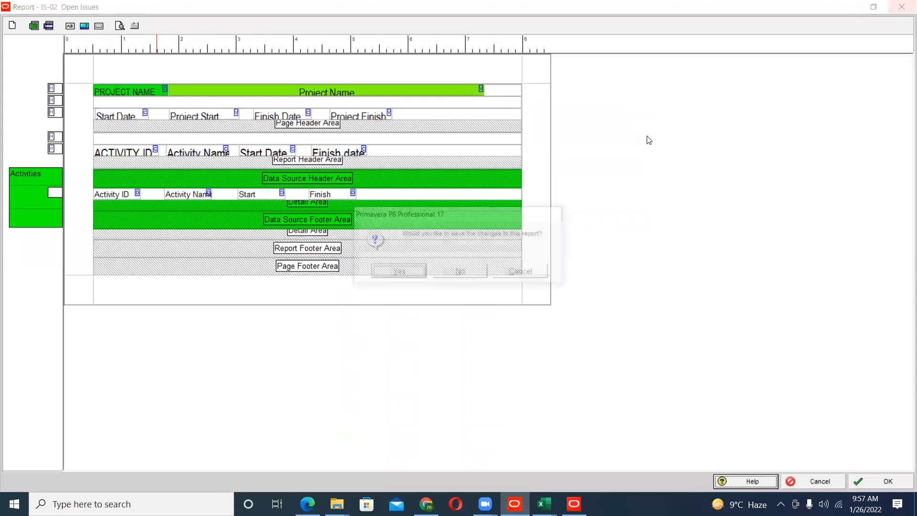
pyautogui.click(457, 272)
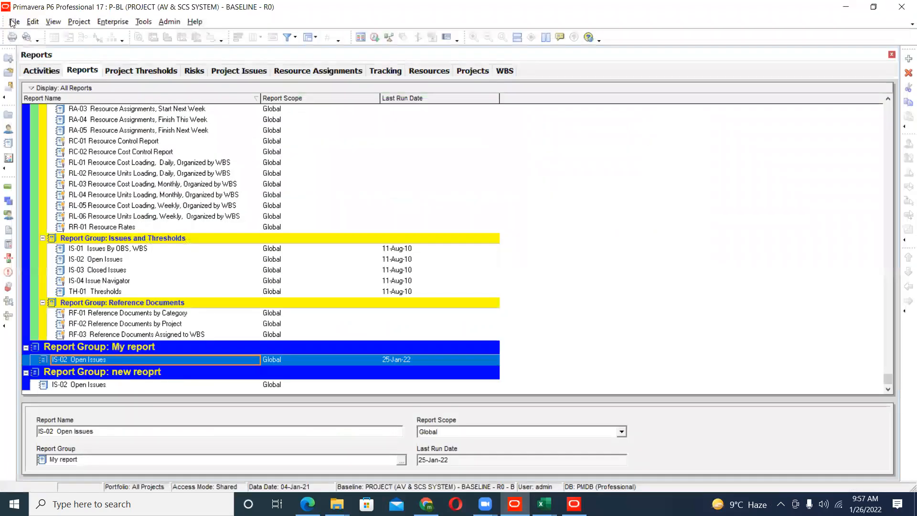
# - Preview the printout of the All Reports list, view its page setup without changes, and return to the activities
pyautogui.click(13, 22)
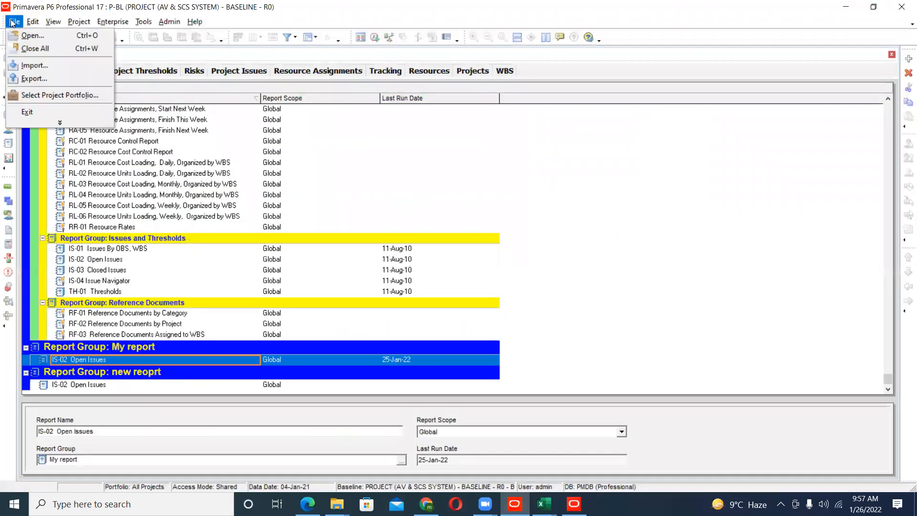
pyautogui.click(262, 174)
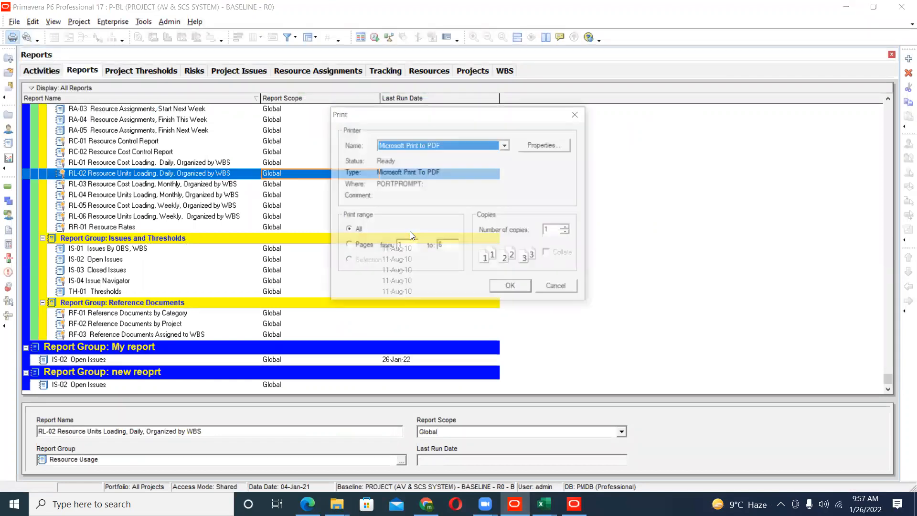
pyautogui.click(557, 288)
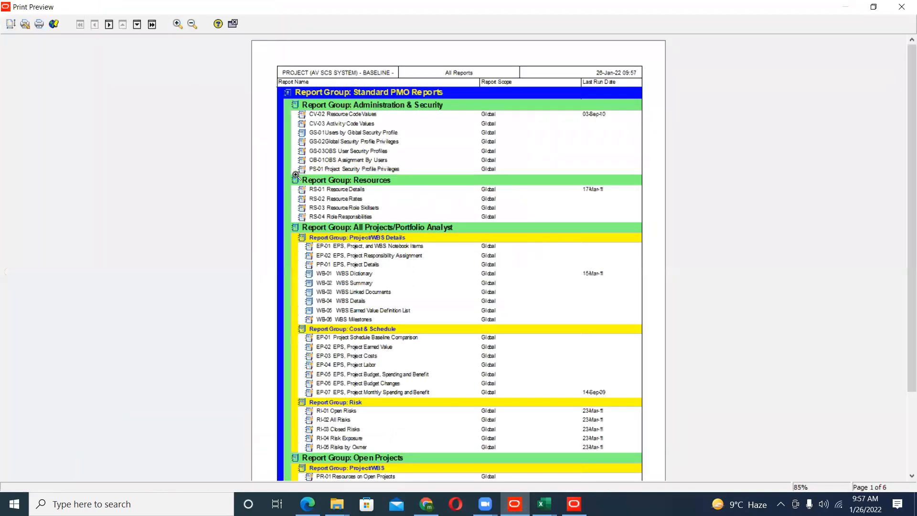
pyautogui.click(15, 25)
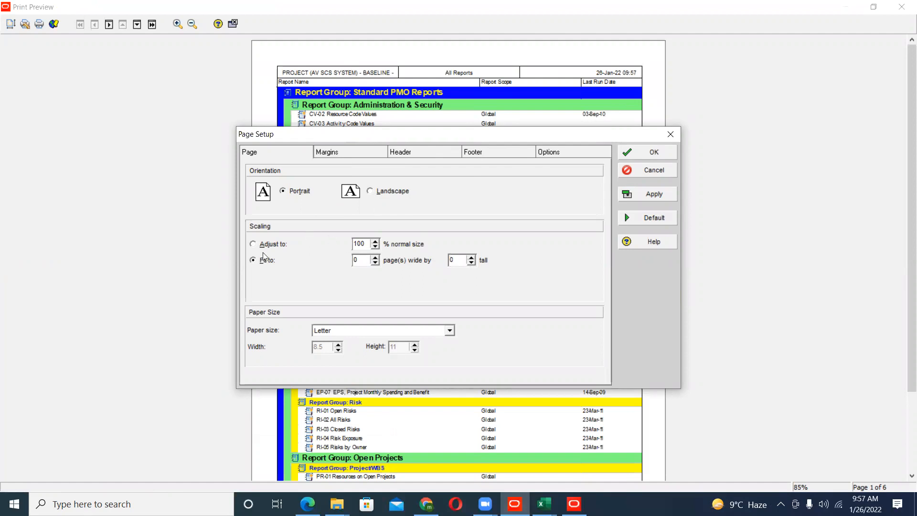
pyautogui.click(655, 169)
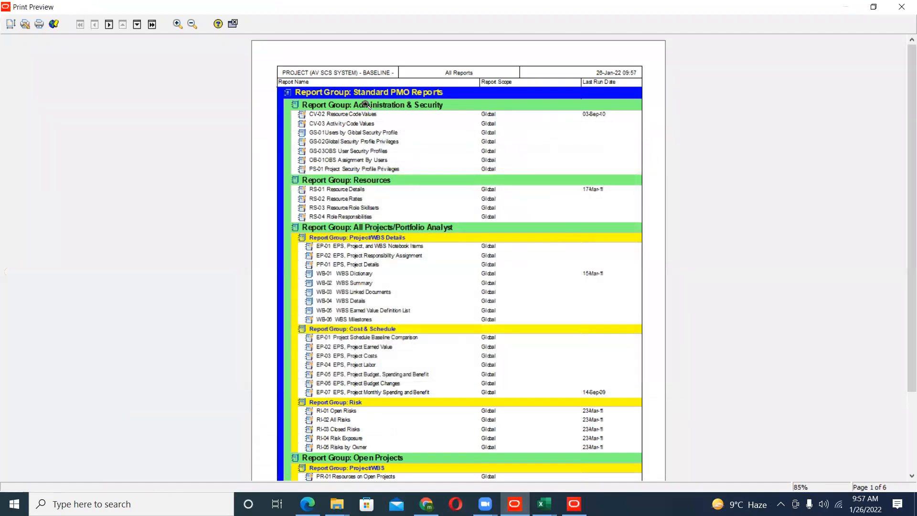
pyautogui.click(234, 24)
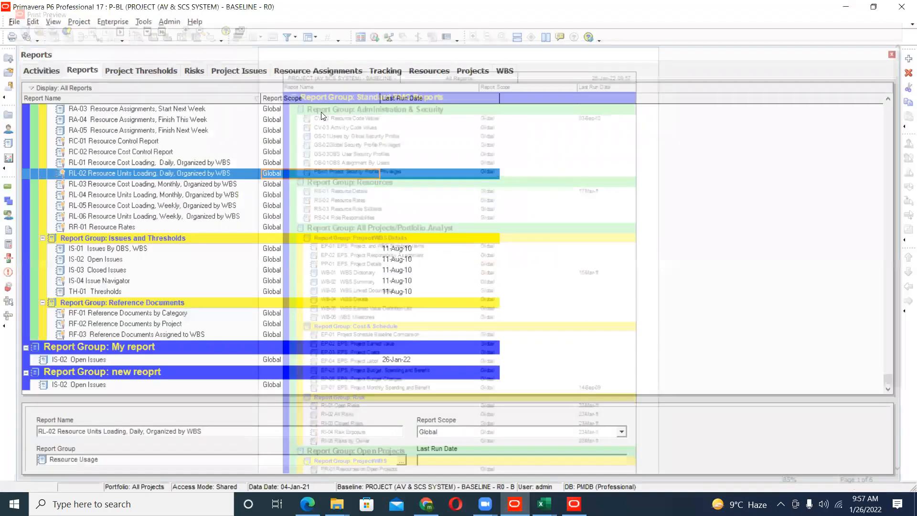
pyautogui.click(47, 71)
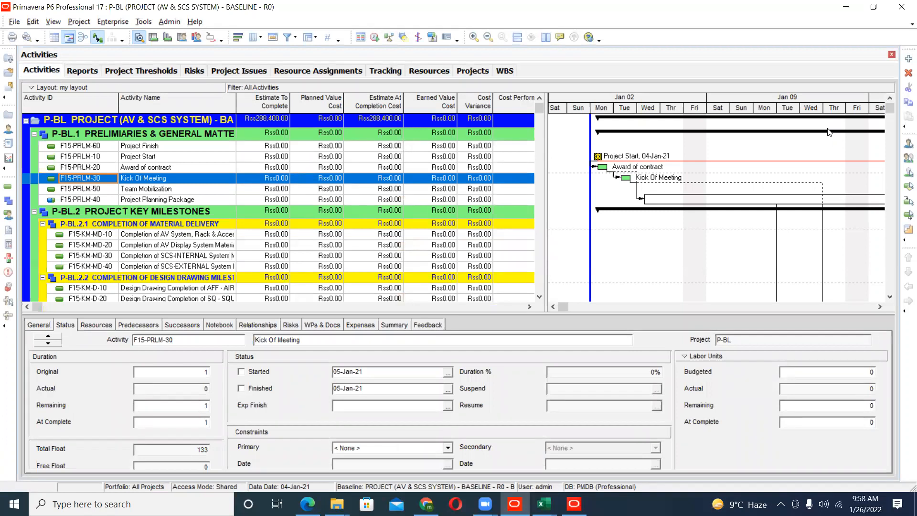
# - Condense the Gantt timescale, and open the Monitor Thresholds dialog and cancel it
pyautogui.moveTo(826, 111); pyautogui.dragTo(632, 117)
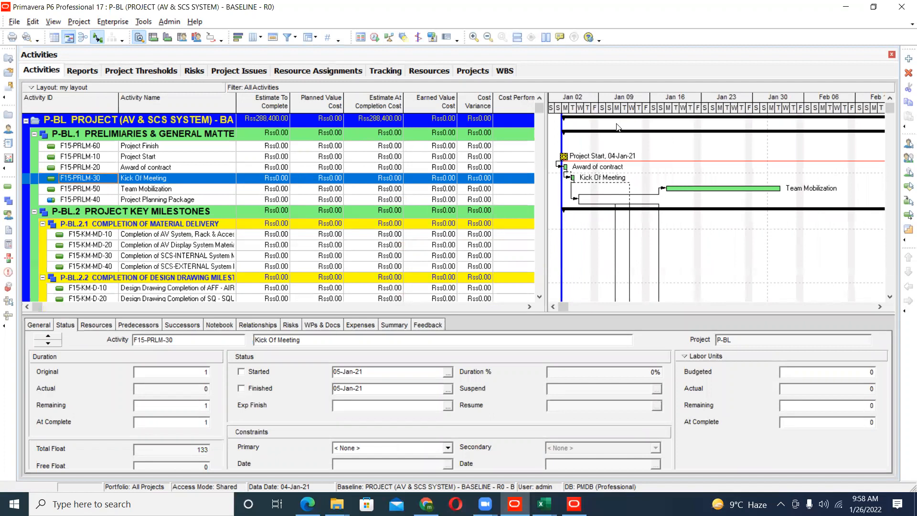
pyautogui.click(169, 21)
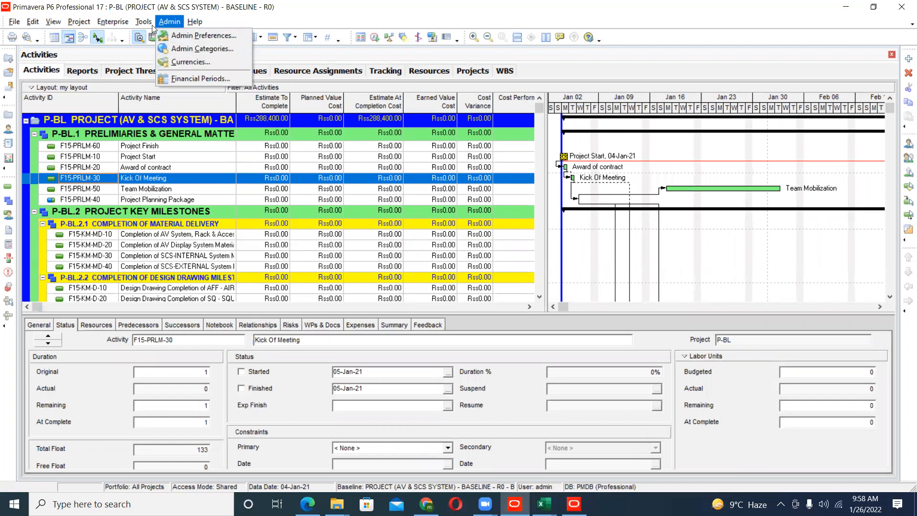
pyautogui.moveTo(137, 24)
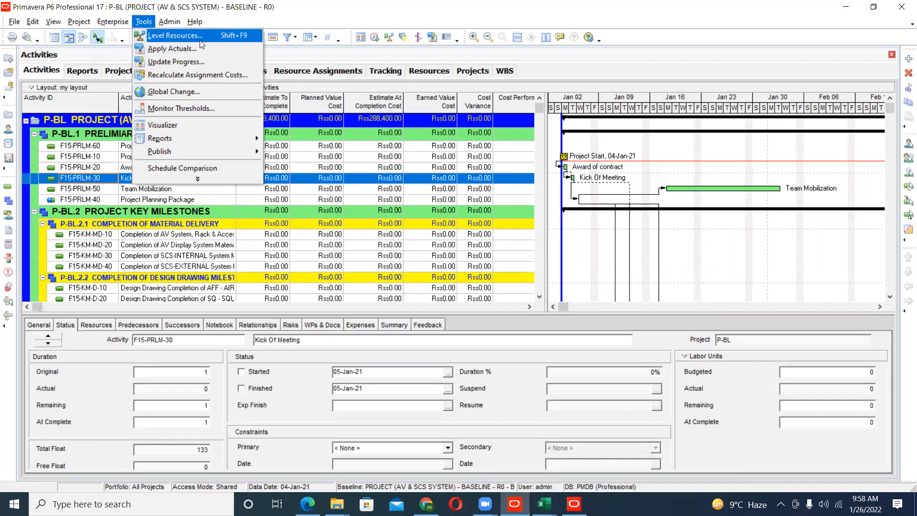
pyautogui.click(201, 107)
pyautogui.click(562, 244)
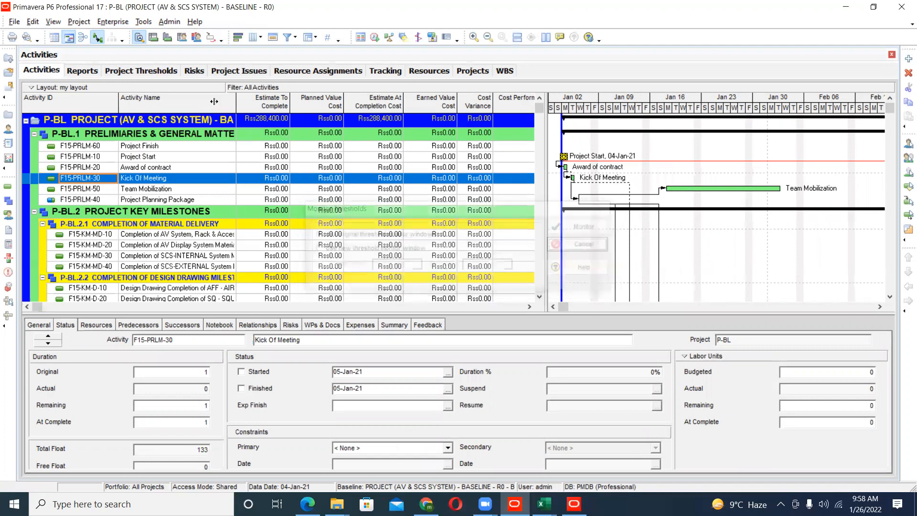
# - Add a new global change for the Activities subject area, cancel its definition and close the global change list
pyautogui.click(144, 22)
pyautogui.click(174, 91)
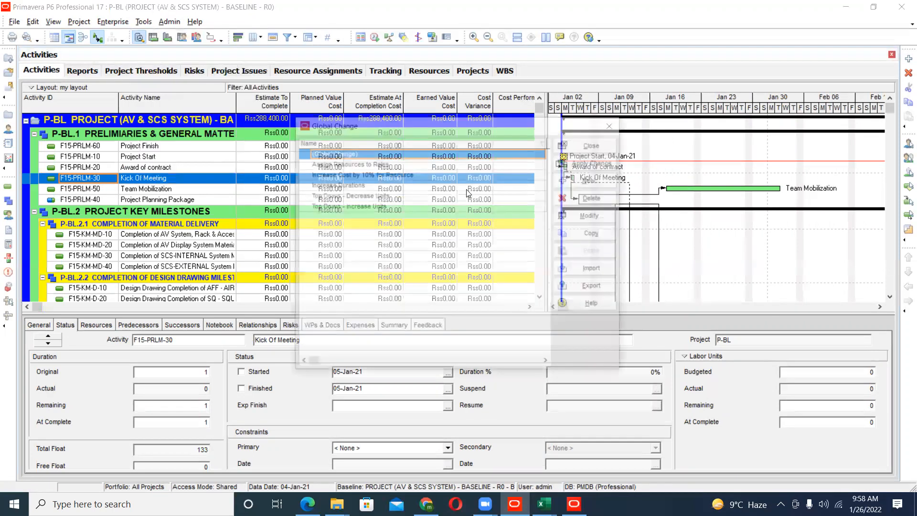
pyautogui.click(593, 180)
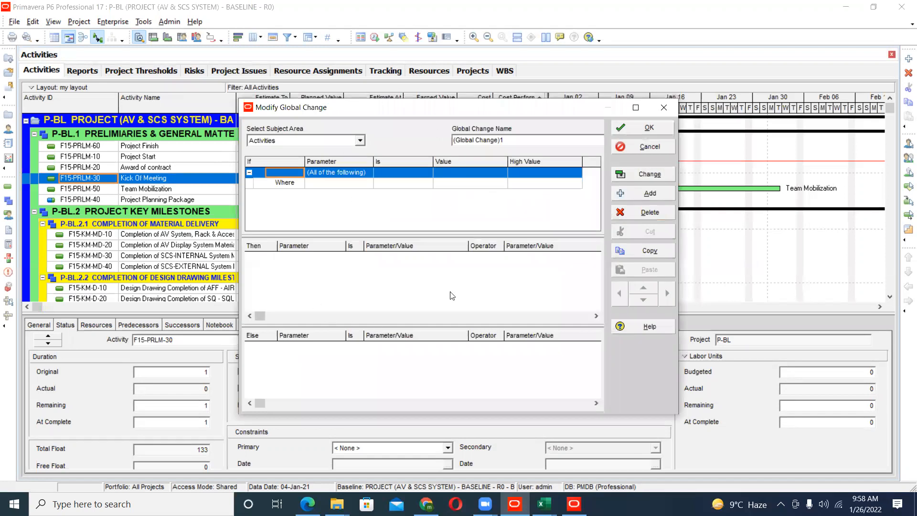
pyautogui.moveTo(457, 117); pyautogui.dragTo(438, 106)
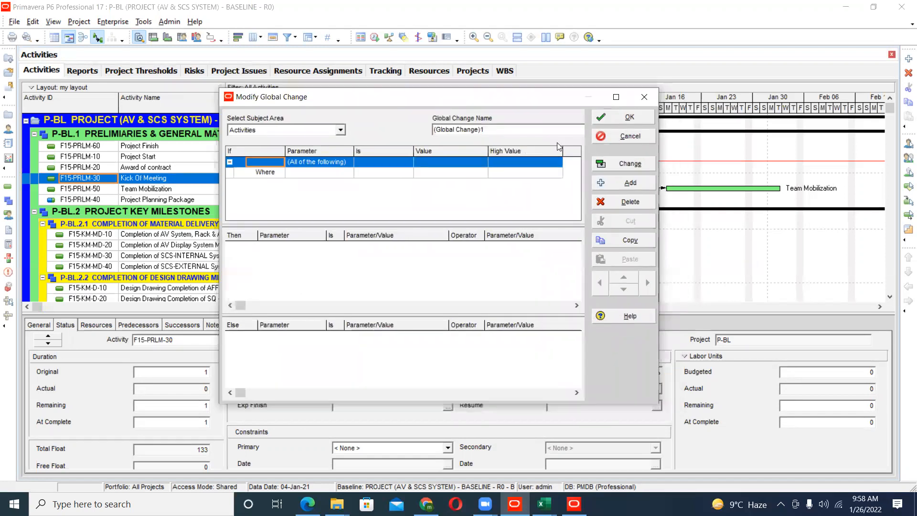
pyautogui.click(609, 139)
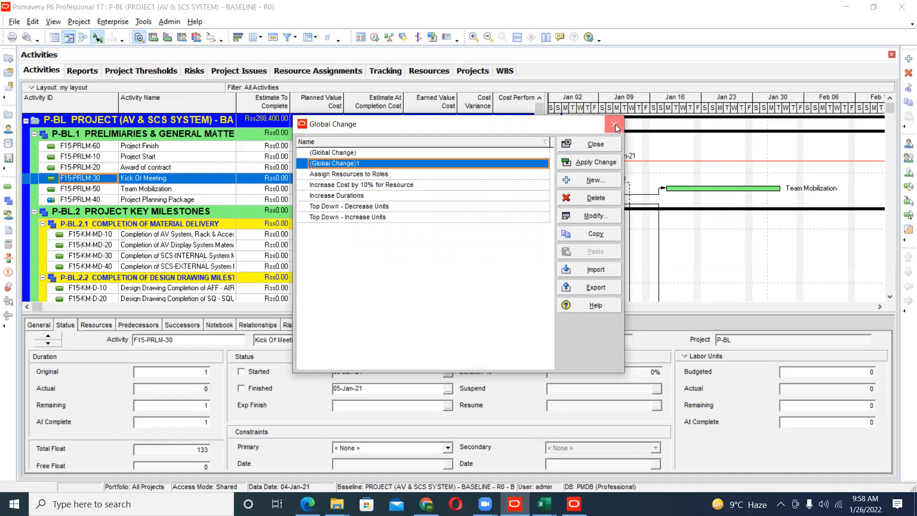
pyautogui.click(617, 126)
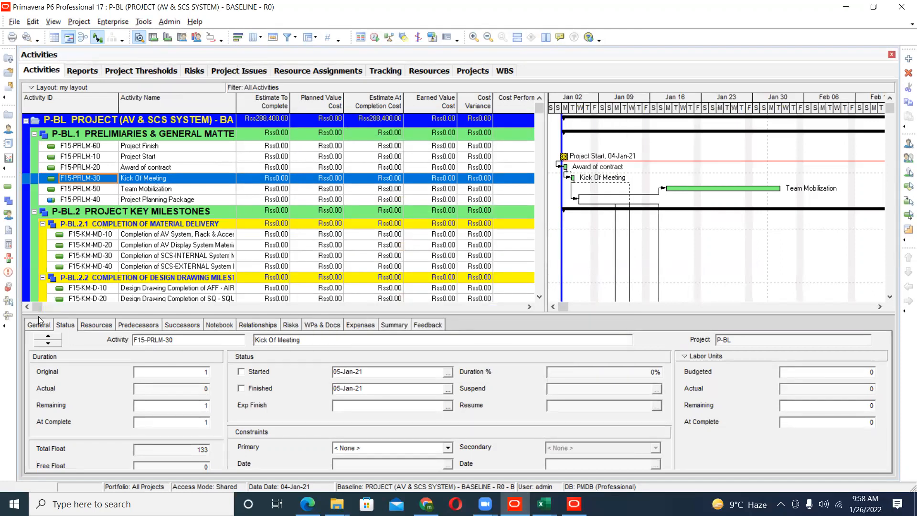
# - Condense the Gantt timescale further and switch to the projects list
pyautogui.moveTo(803, 111); pyautogui.dragTo(601, 120)
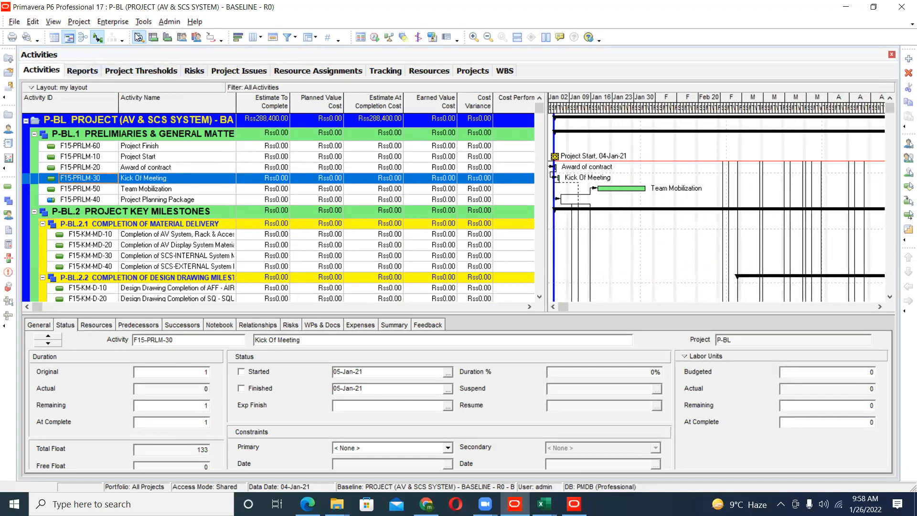
pyautogui.click(113, 21)
pyautogui.click(123, 32)
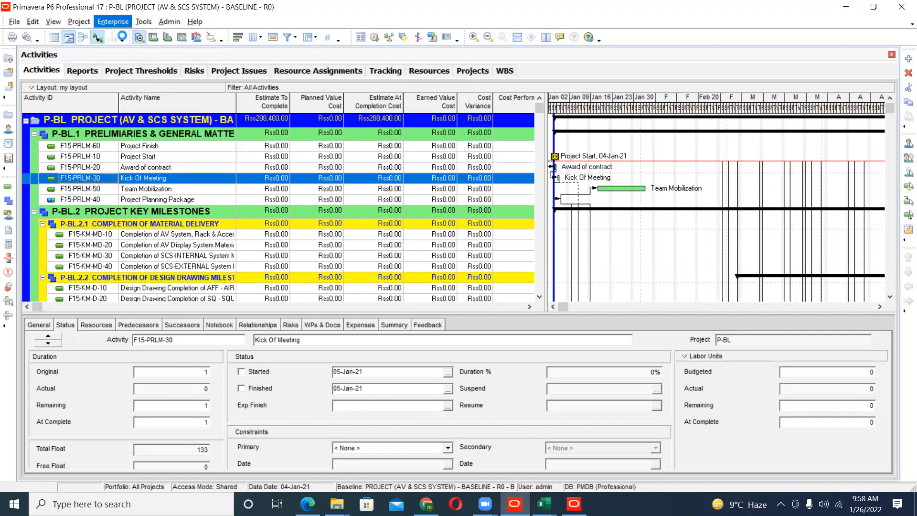
# - Create a reflection of project P-BL under Qatar Project, copying its baseline PROJECT (AV & SCS SYSTEM) - BASELINE - R0 - B1
pyautogui.scroll(-2, 196, 218)
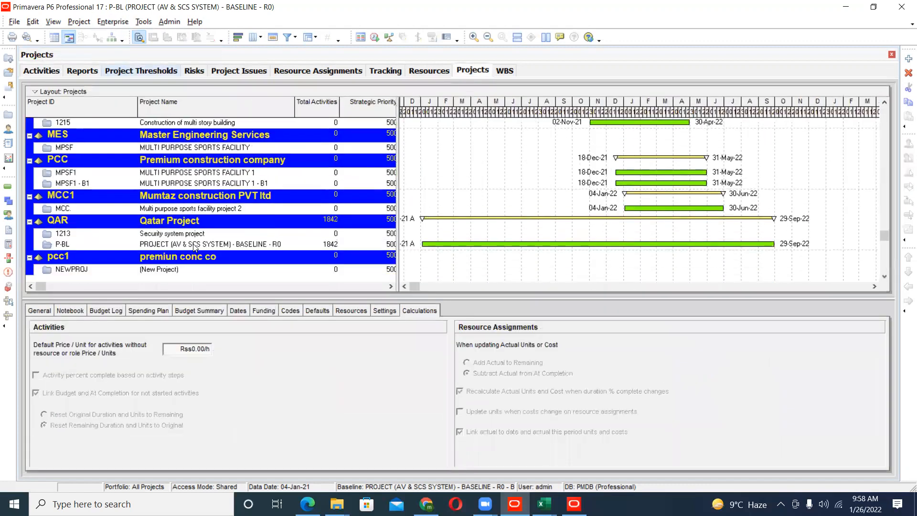
pyautogui.rightClick(180, 245)
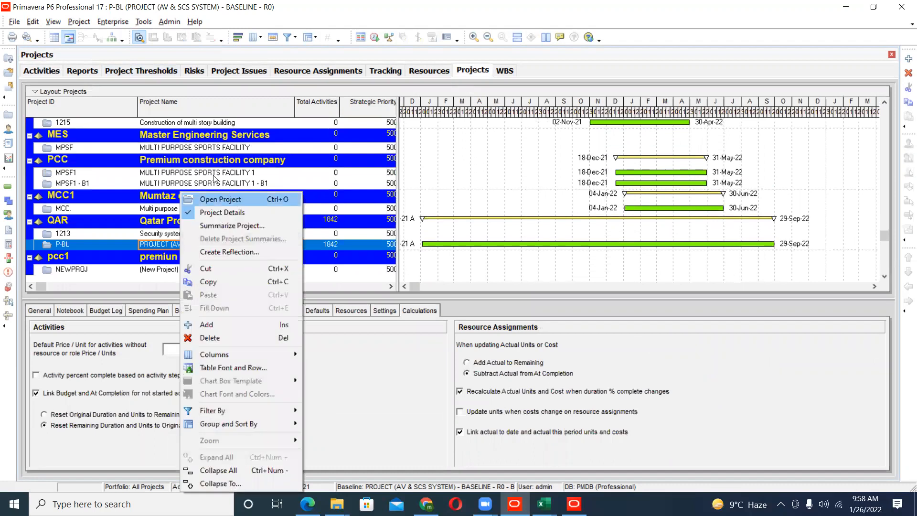
pyautogui.click(194, 252)
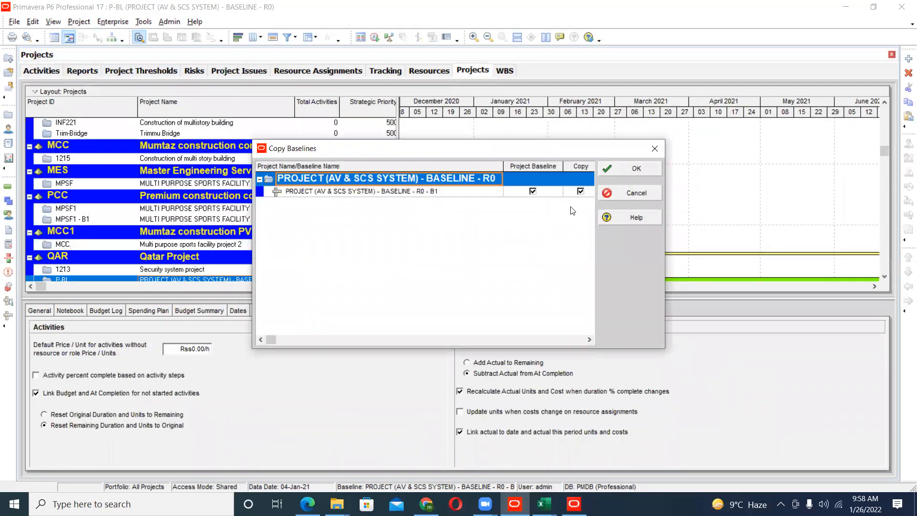
pyautogui.click(640, 169)
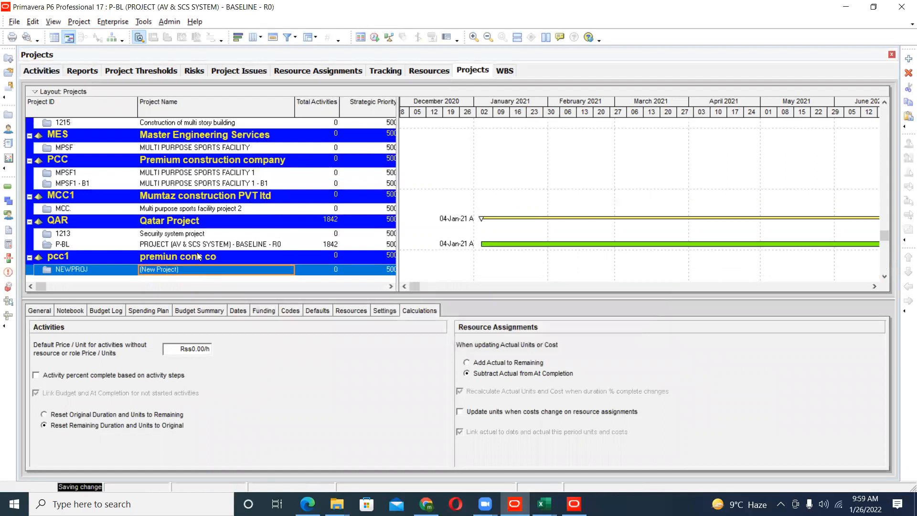
# - Try to create a reflection of Multi purpose sports facility project 2 under MCC1
pyautogui.click(198, 247)
pyautogui.rightClick(198, 247)
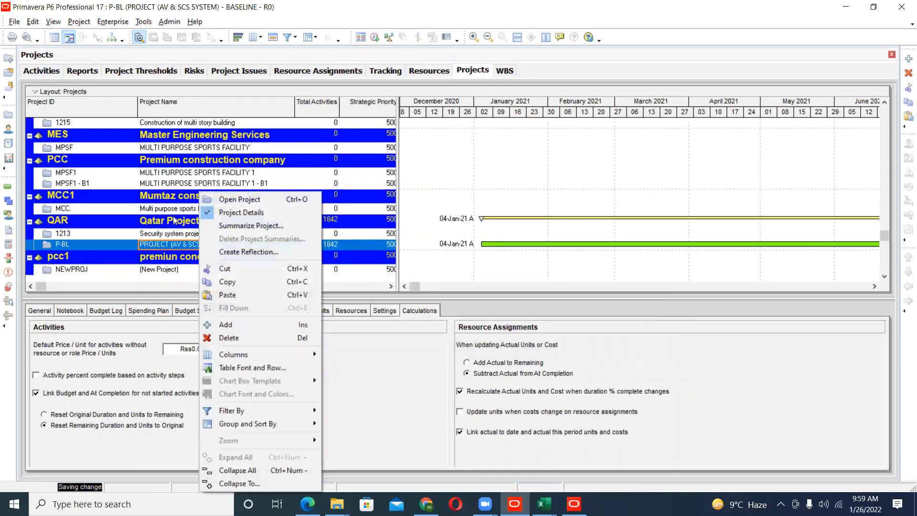
pyautogui.press('Escape')
pyautogui.rightClick(168, 210)
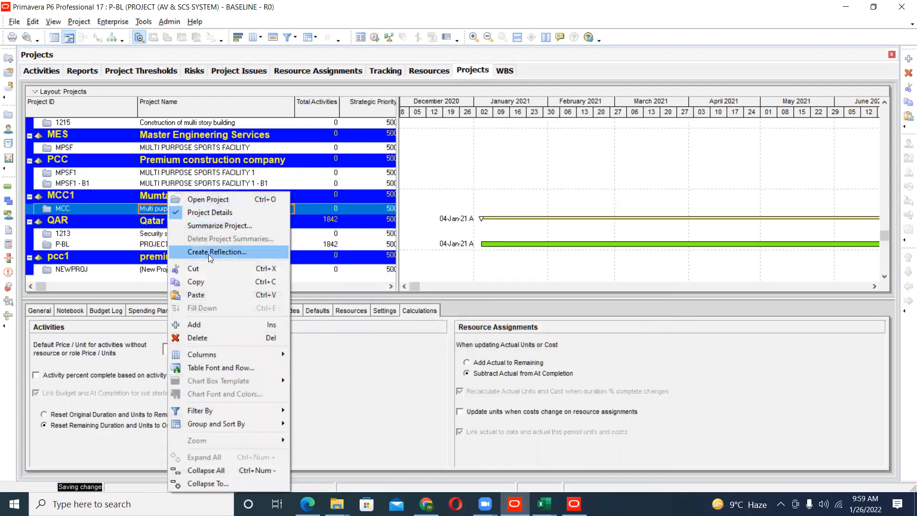
pyautogui.click(209, 254)
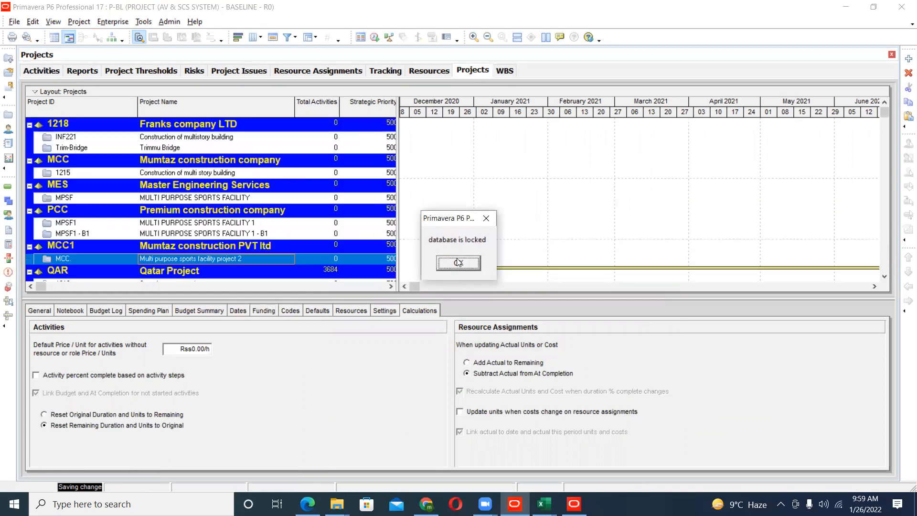
pyautogui.click(459, 263)
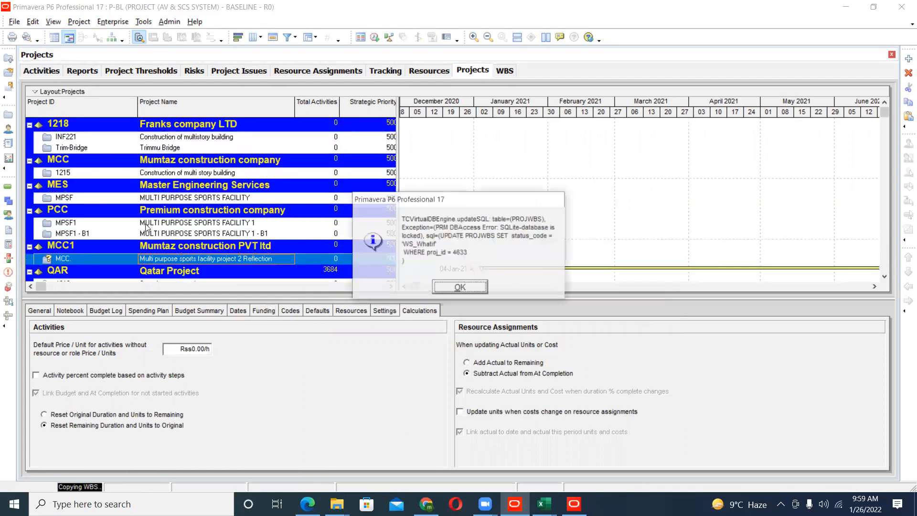
# - Dismiss the database error and exit the P6 session
pyautogui.click(461, 287)
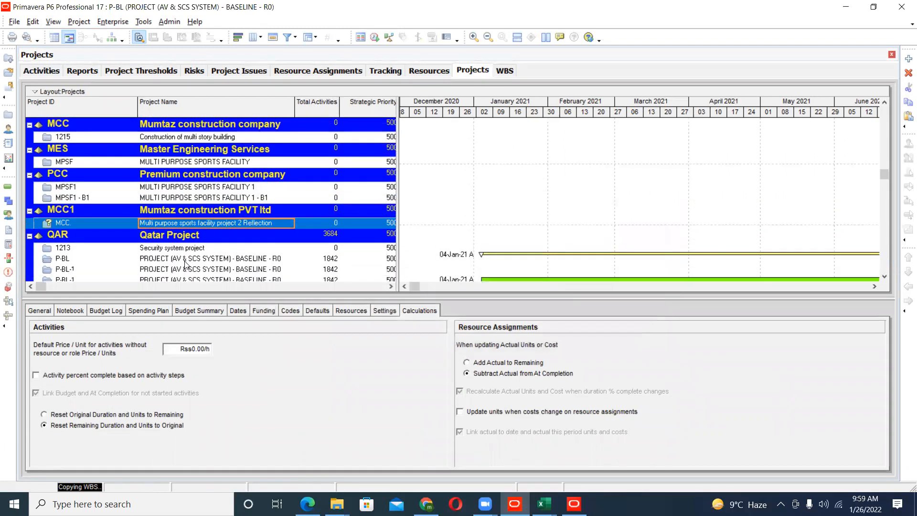
pyautogui.scroll(-1, 187, 243)
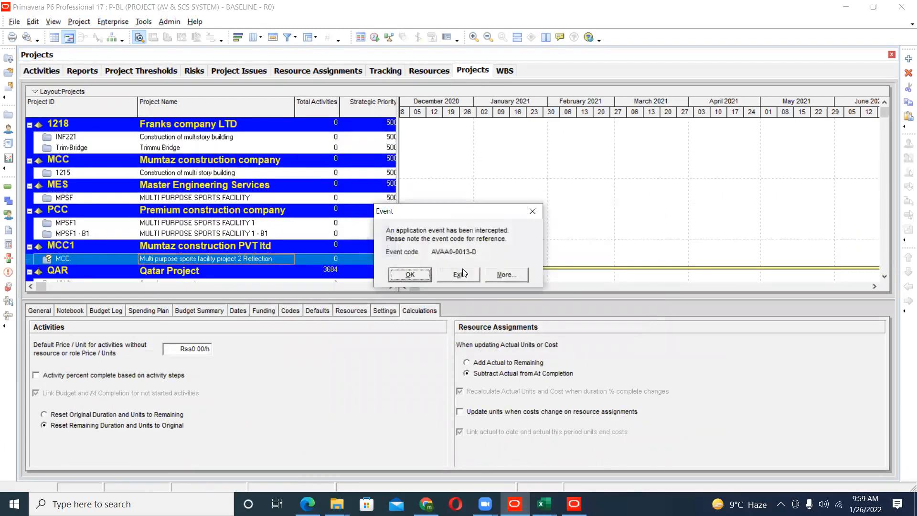
pyautogui.click(461, 279)
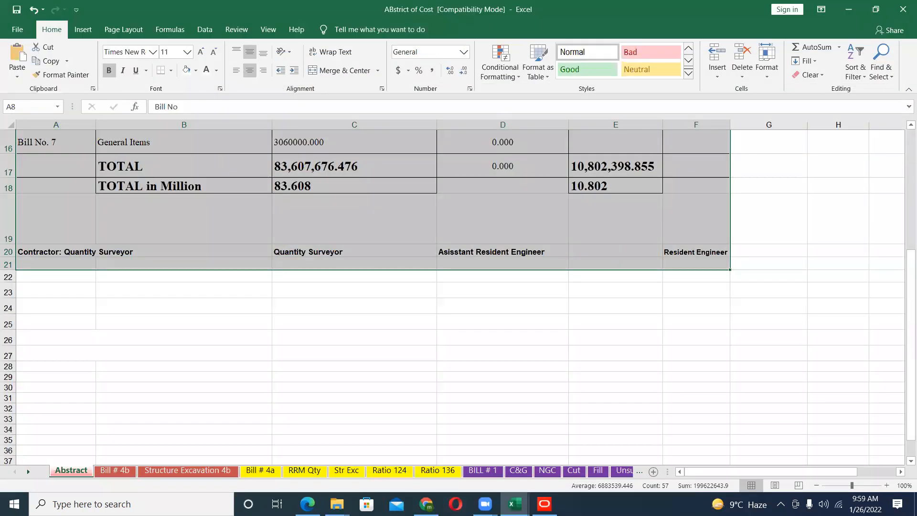
# - Switch to Primavera P6 Visualizer and exit it, confirming the closure
pyautogui.hotkey('alt', 'Tab')
pyautogui.hotkey('alt', 'Tab')
pyautogui.hotkey('alt', 'Tab')
pyautogui.click(903, 10)
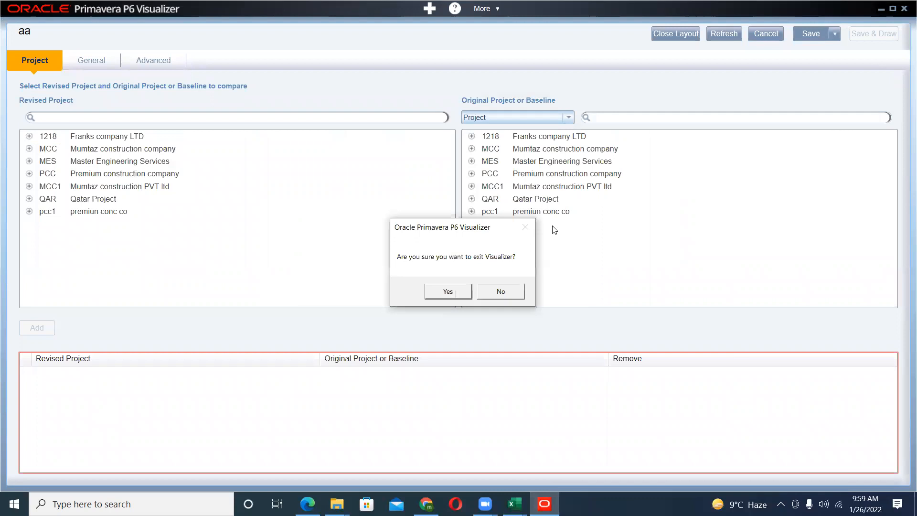
pyautogui.click(446, 233)
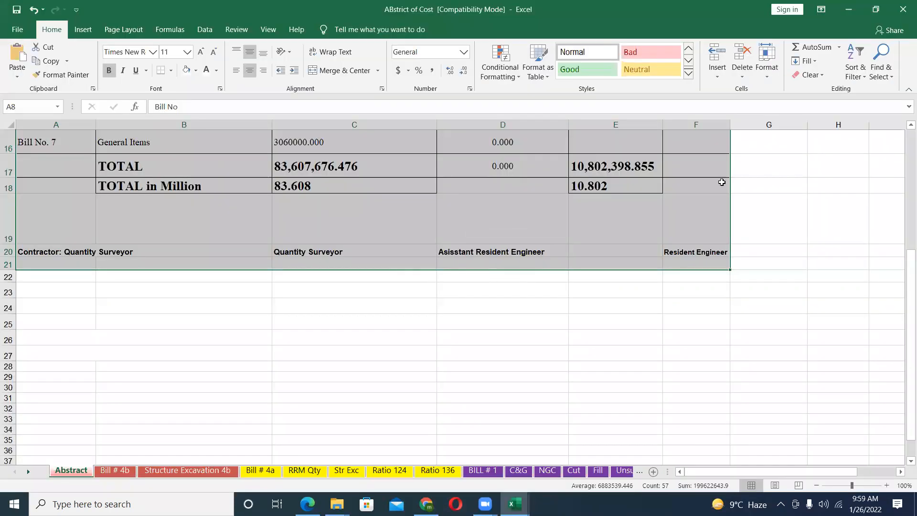
# - Close the ABstrict of Cost and G + Labour Estimate and days estimate workbooks in Excel
pyautogui.click(903, 9)
pyautogui.click(903, 9)
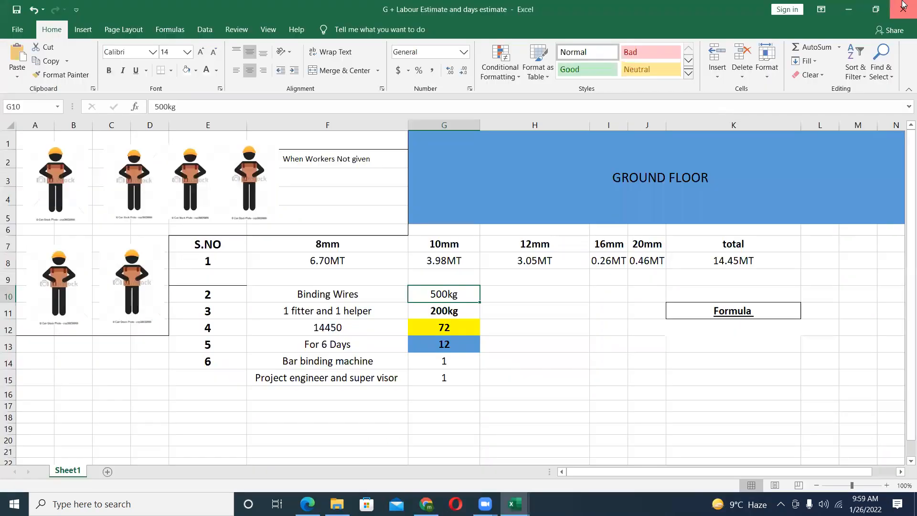
pyautogui.click(903, 10)
pyautogui.click(458, 278)
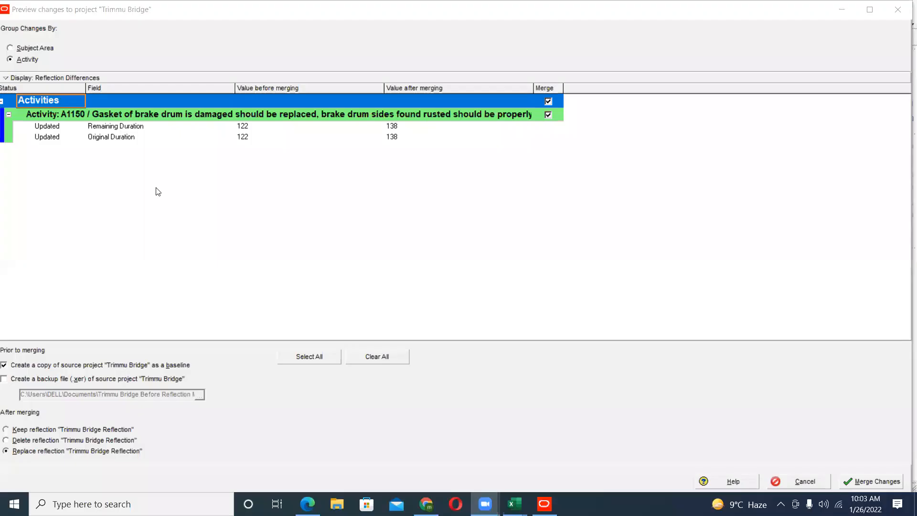
# - Review the remaining and original duration changes for activity A1150, then merge them into Trimmu Bridge while keeping the reflection
pyautogui.click(122, 128)
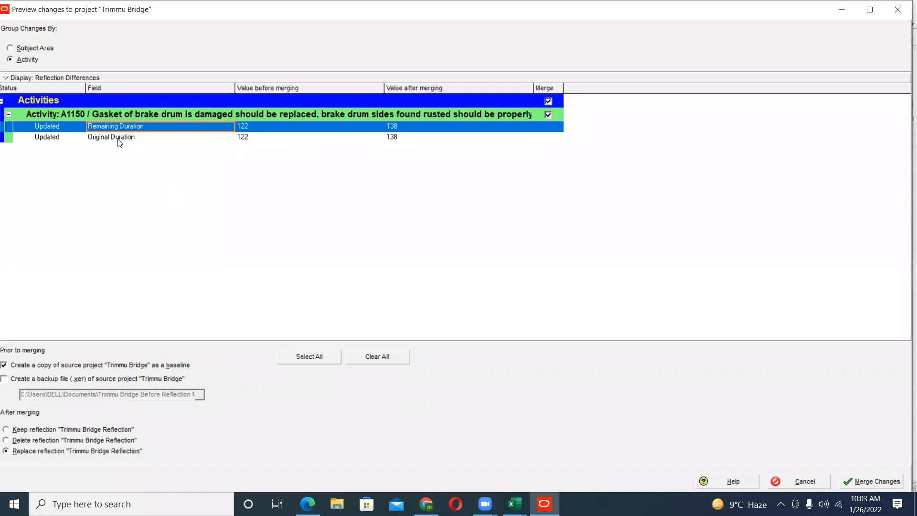
pyautogui.click(119, 142)
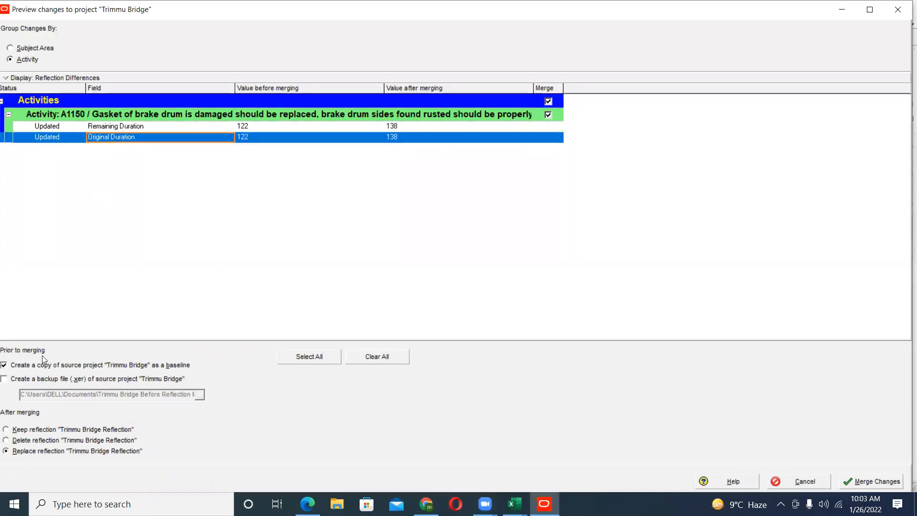
pyautogui.click(19, 431)
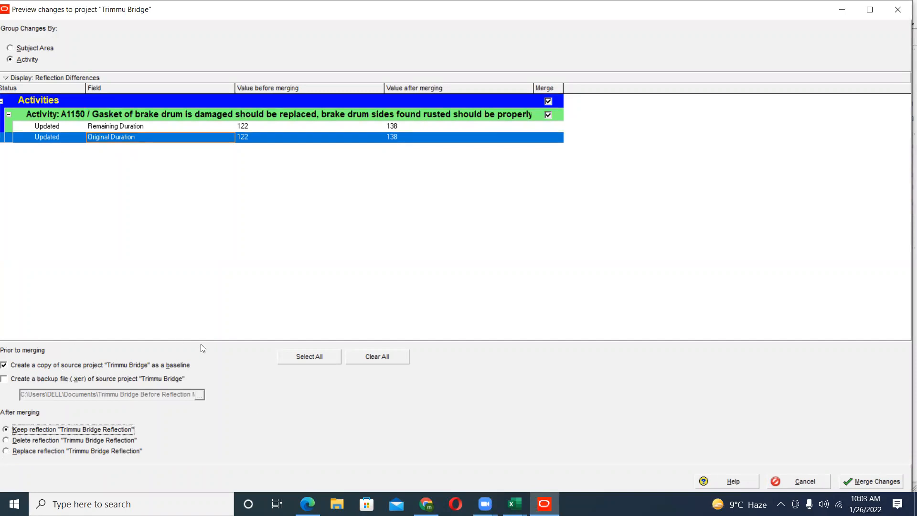
pyautogui.click(200, 127)
pyautogui.click(866, 484)
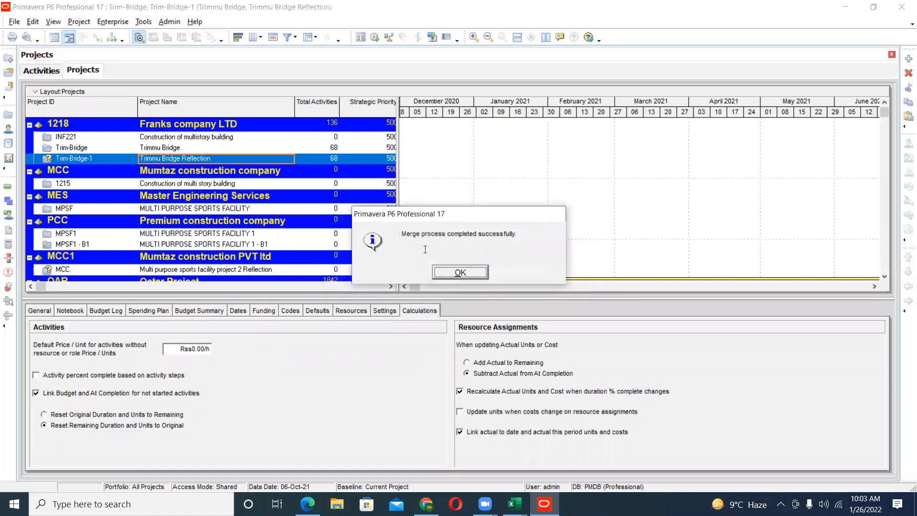
pyautogui.click(476, 271)
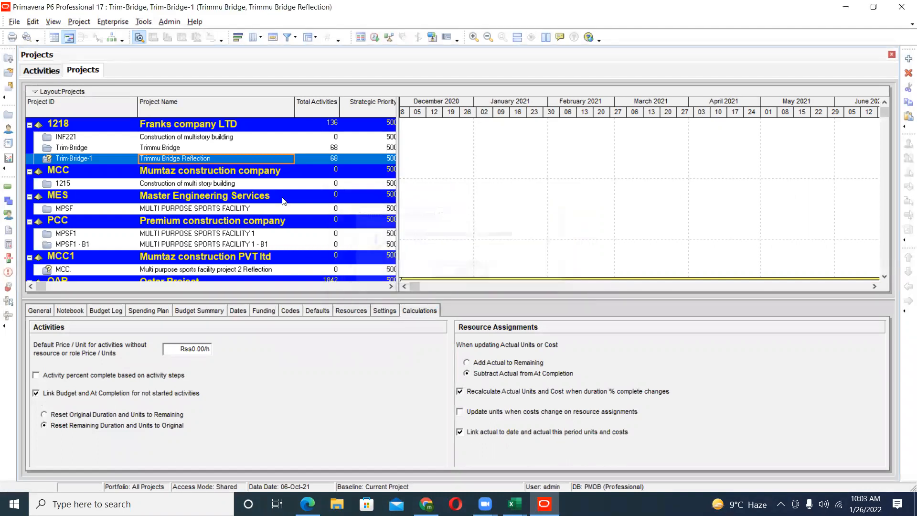
# - Open the Trimmu Bridge project from the projects list to show its activities
pyautogui.click(186, 149)
pyautogui.rightClick(184, 148)
pyautogui.click(211, 154)
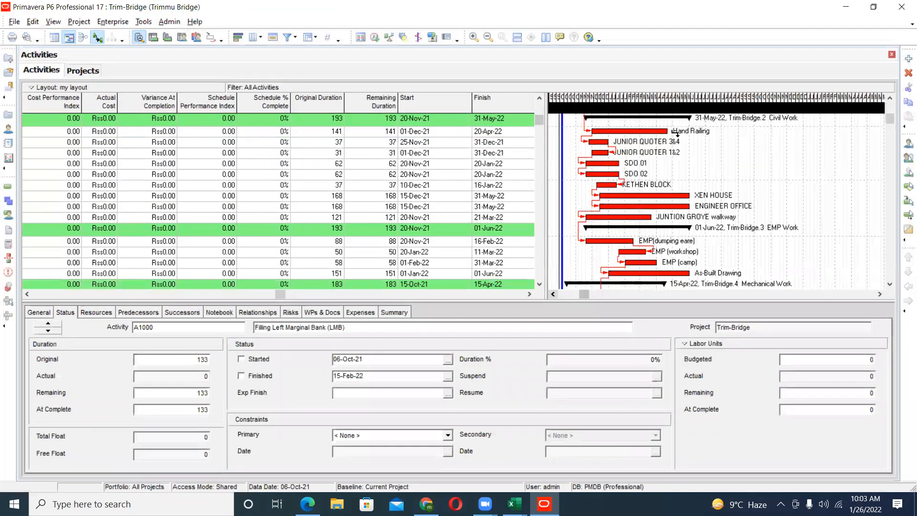
# - Expand the Gantt timescale to weeks and days and bring the December to February bars into view
pyautogui.moveTo(674, 107); pyautogui.dragTo(865, 111)
pyautogui.click(882, 294)
pyautogui.click(882, 295)
pyautogui.click(881, 293)
pyautogui.click(881, 292)
pyautogui.click(880, 292)
pyautogui.click(881, 293)
pyautogui.moveTo(612, 108); pyautogui.dragTo(775, 109)
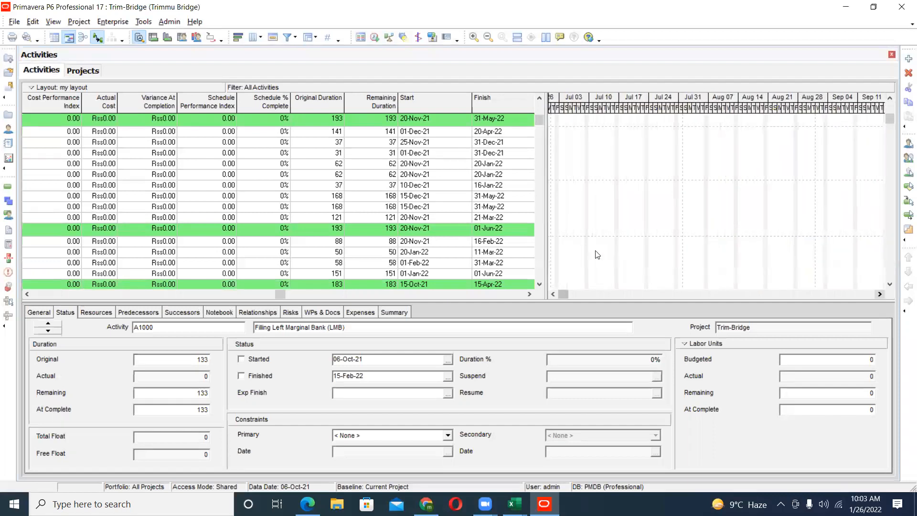
pyautogui.moveTo(564, 294); pyautogui.dragTo(654, 294)
# - Examine the Trimmu Bridge activities down to generator room activity A1280 and condense the Gantt timescale to show their full bars
pyautogui.scroll(2, 645, 257)
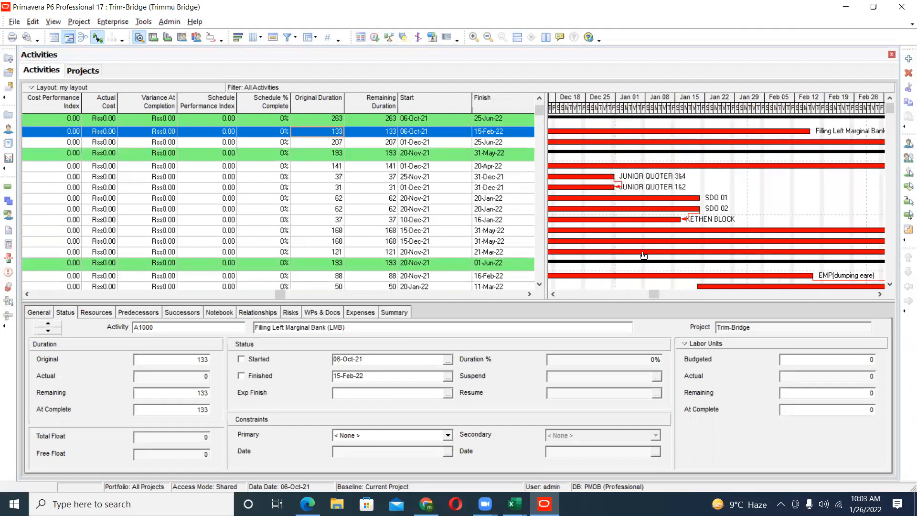
pyautogui.scroll(-3, 644, 257)
pyautogui.click(631, 233)
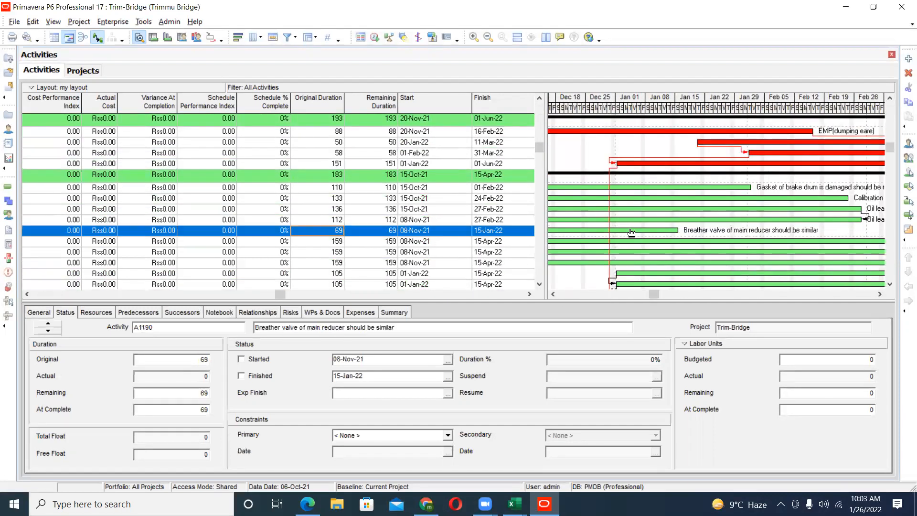
pyautogui.scroll(-1, 631, 233)
pyautogui.scroll(-2, 632, 233)
pyautogui.click(631, 228)
pyautogui.scroll(-2, 631, 241)
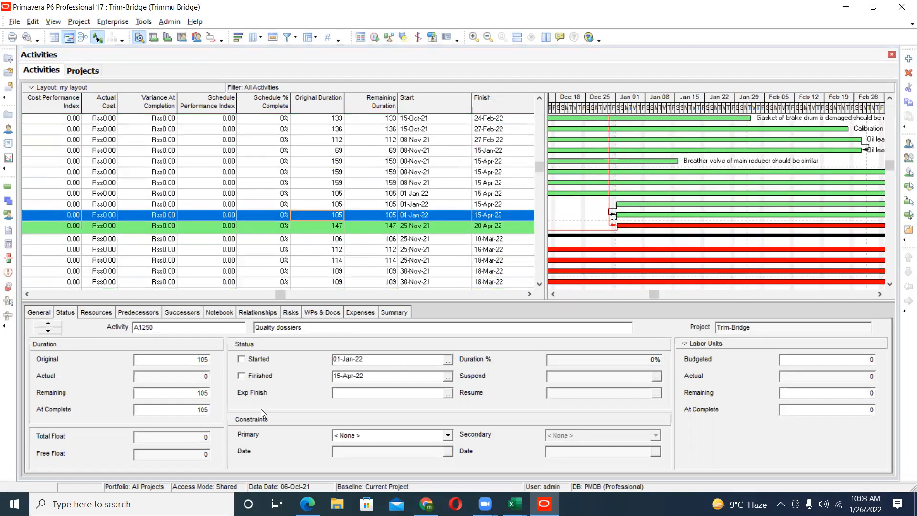
pyautogui.press('Down')
pyautogui.press('Down')
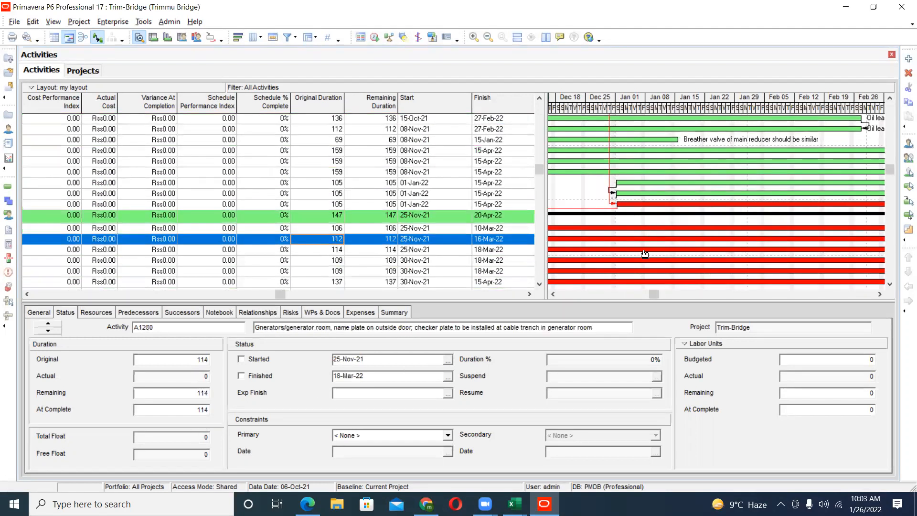
pyautogui.moveTo(723, 110); pyautogui.dragTo(619, 109)
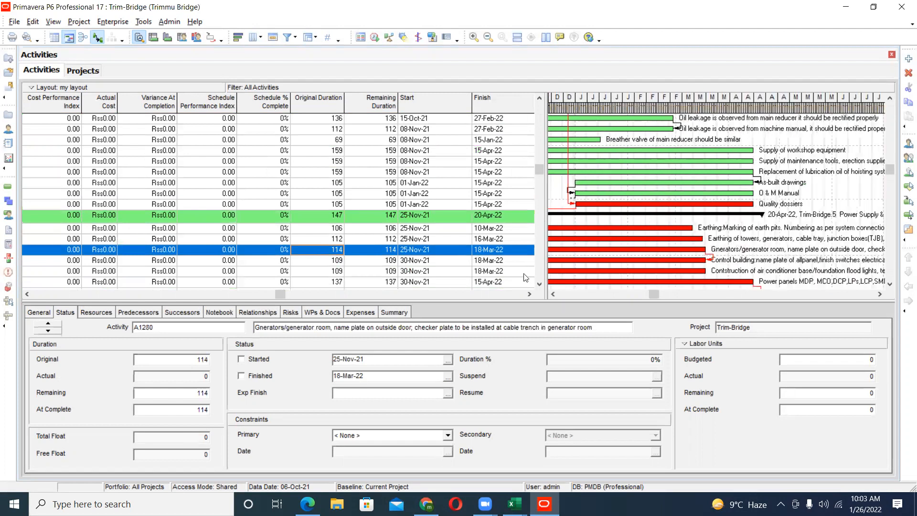
pyautogui.moveTo(554, 293); pyautogui.dragTo(554, 293)
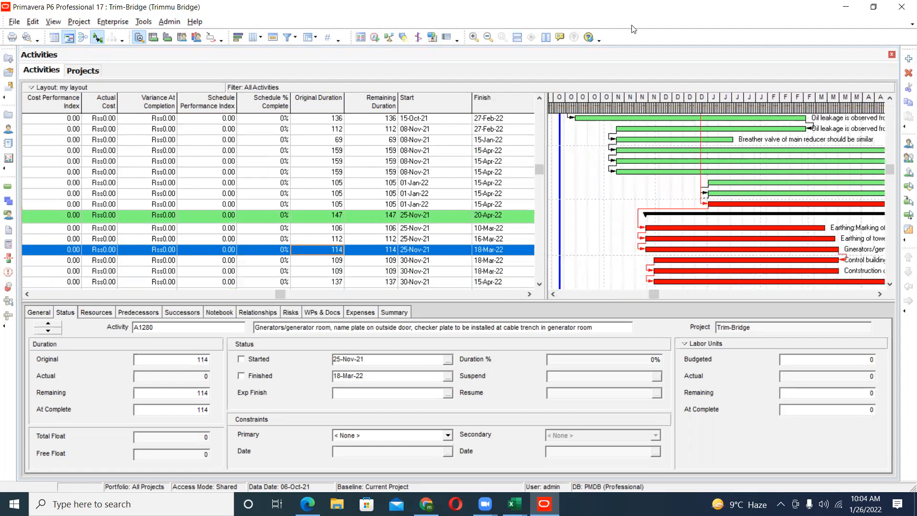